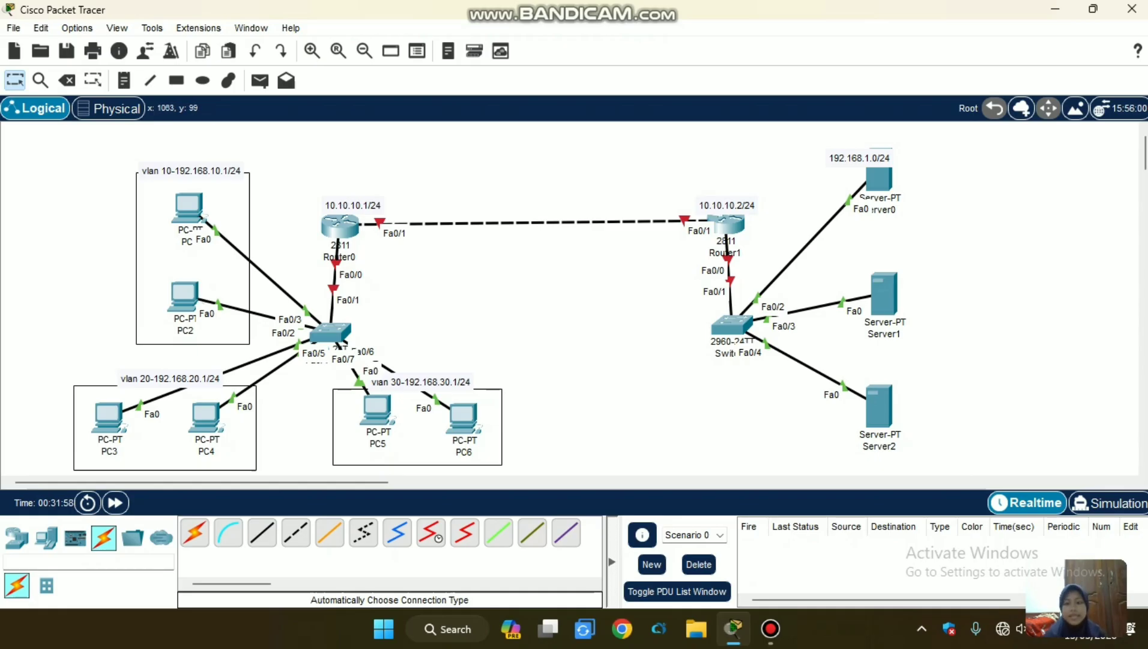
# Shift Router0, the upper VLAN 10 PC and the switch below Router0 slightly within the topology.
pyautogui.moveTo(878, 178)
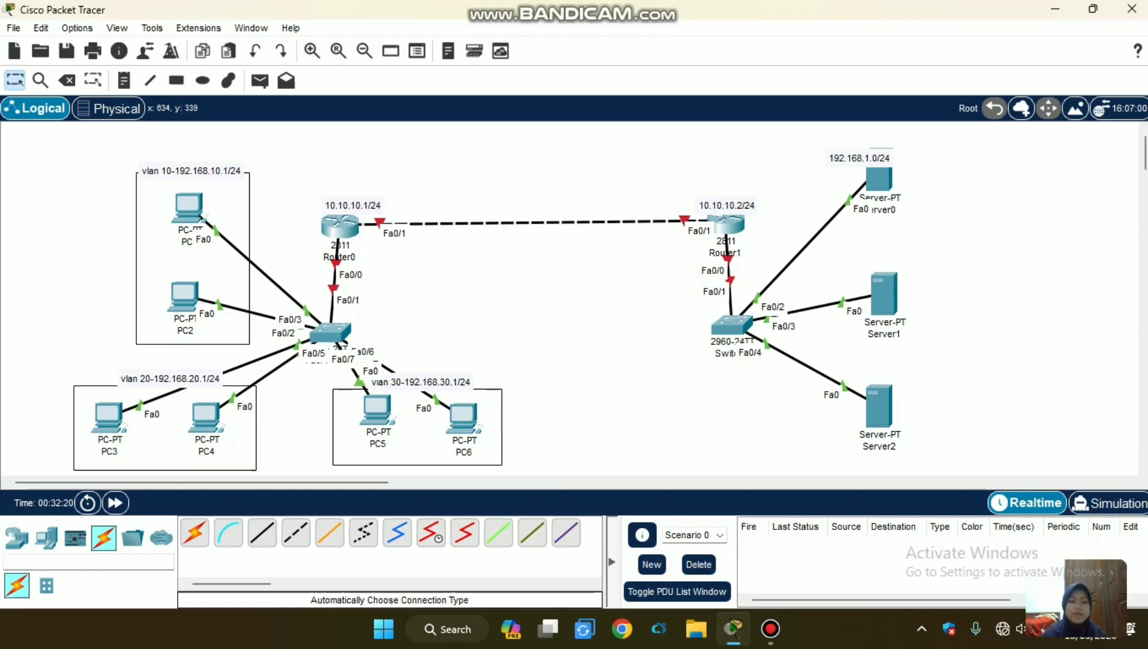
pyautogui.moveTo(339, 227)
pyautogui.mouseDown()
pyautogui.moveTo(356, 237)
pyautogui.moveTo(342, 228)
pyautogui.mouseUp()
pyautogui.moveTo(187, 206); pyautogui.dragTo(186, 210)
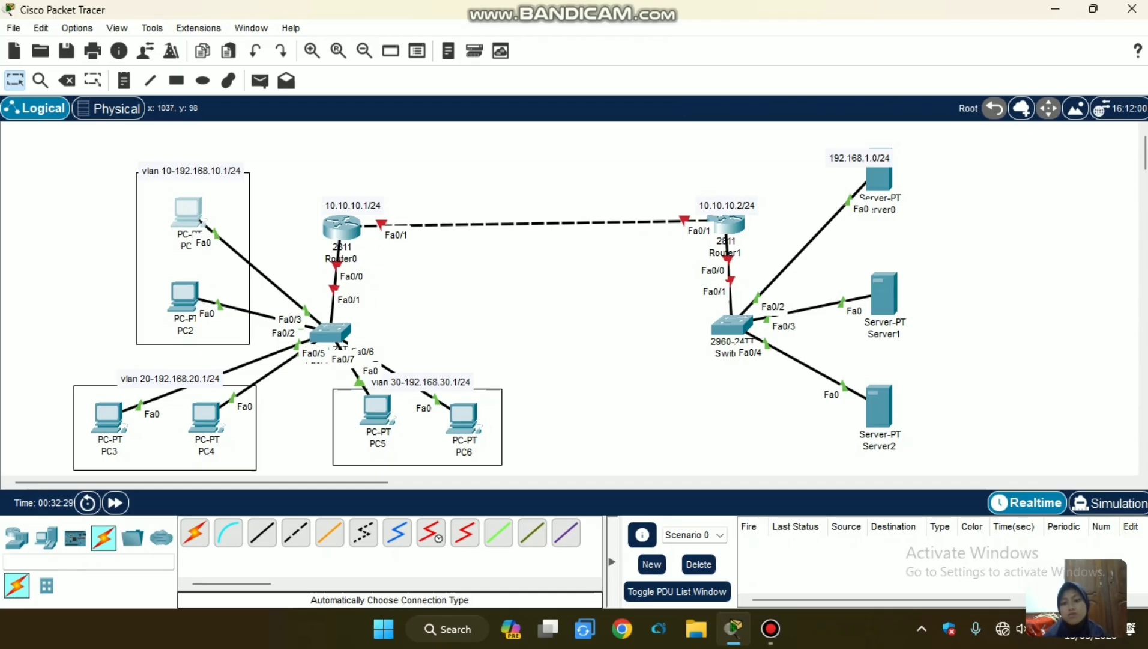
pyautogui.click(882, 209)
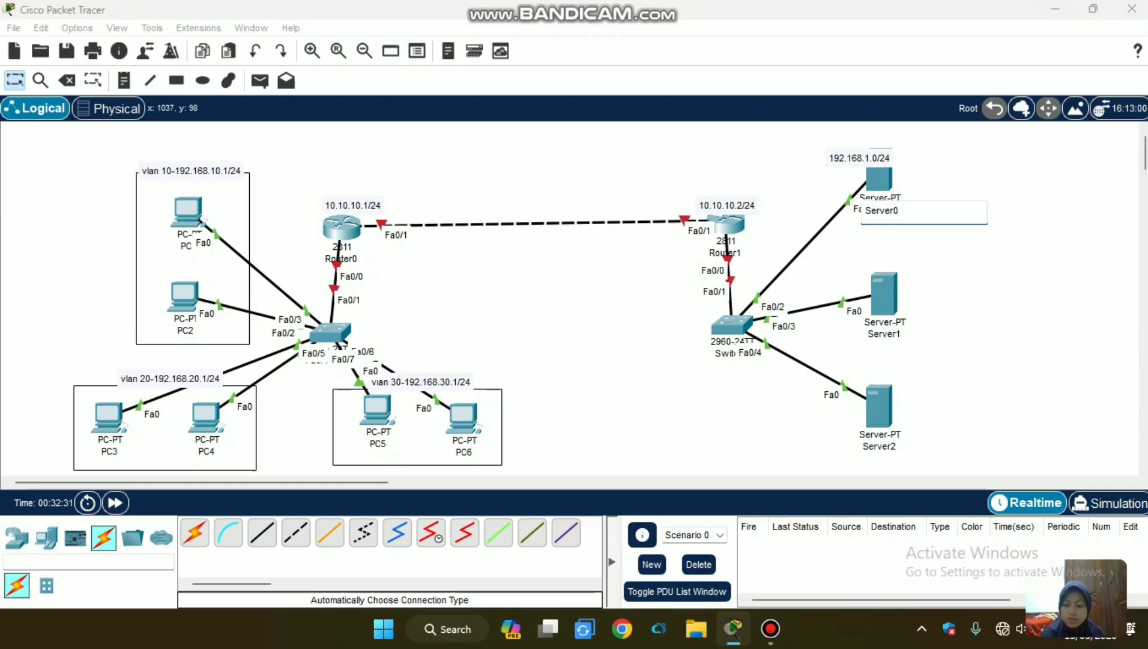
pyautogui.press('Return')
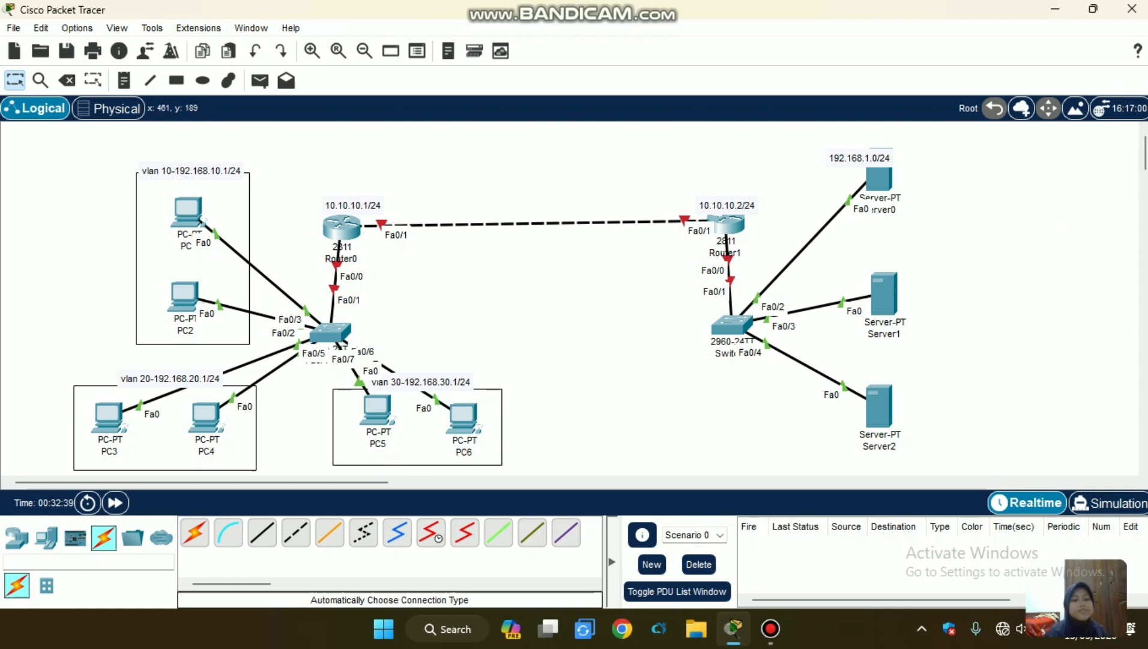
pyautogui.moveTo(330, 336)
pyautogui.mouseDown()
pyautogui.moveTo(364, 331)
pyautogui.moveTo(336, 331)
pyautogui.mouseUp()
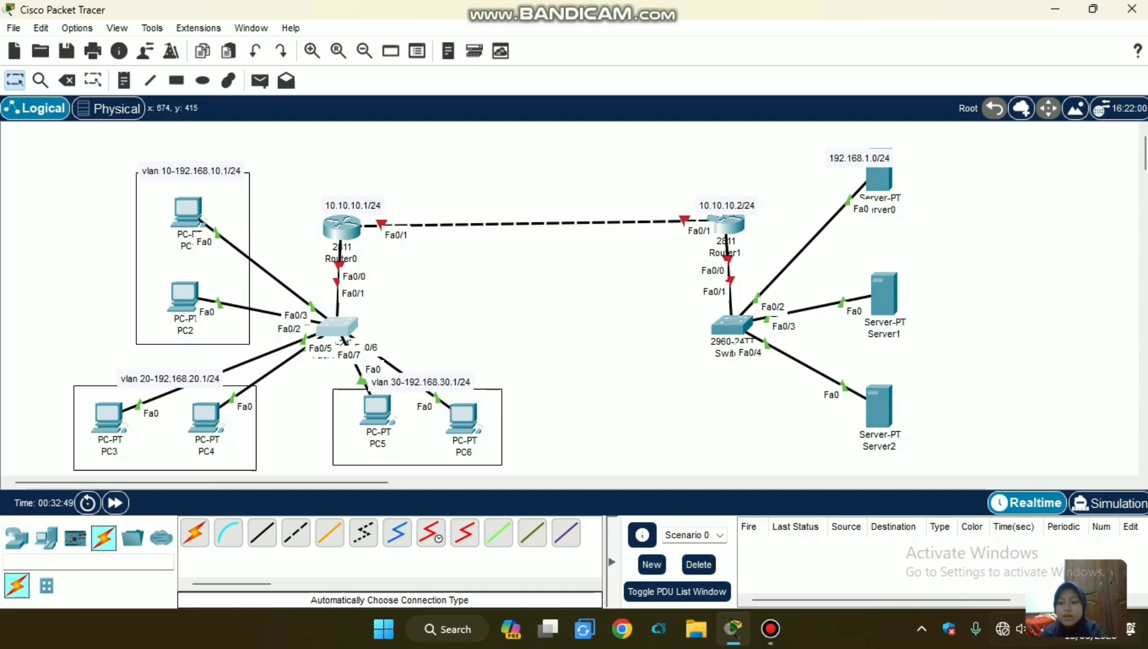
pyautogui.click(771, 629)
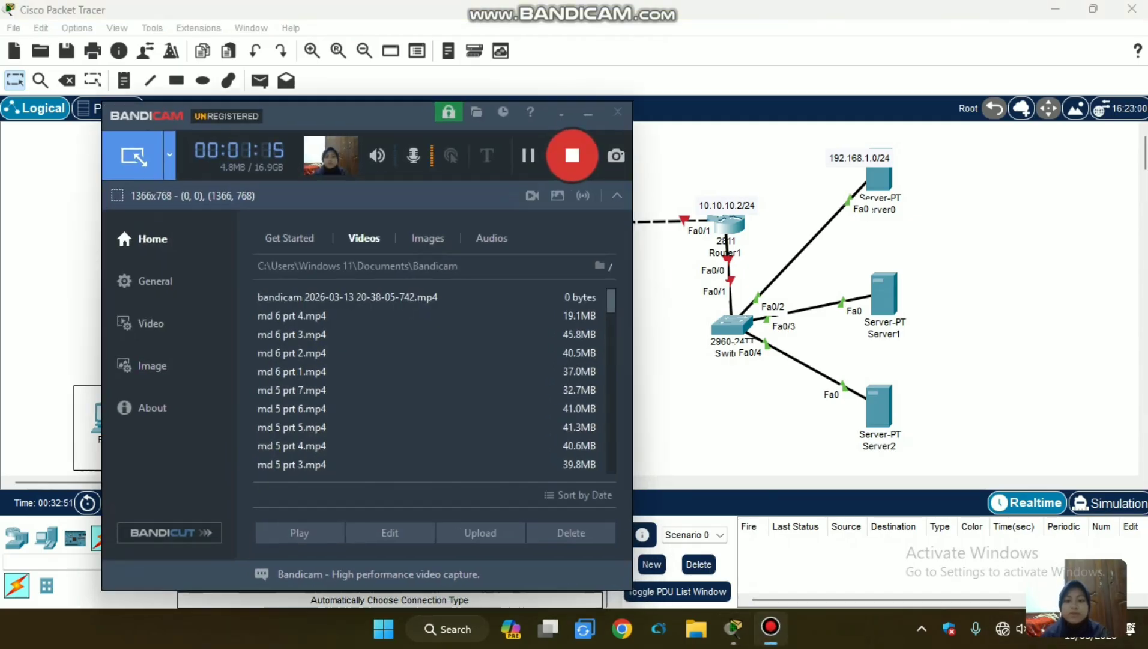
pyautogui.moveTo(384, 116); pyautogui.dragTo(403, 116)
pyautogui.click(546, 156)
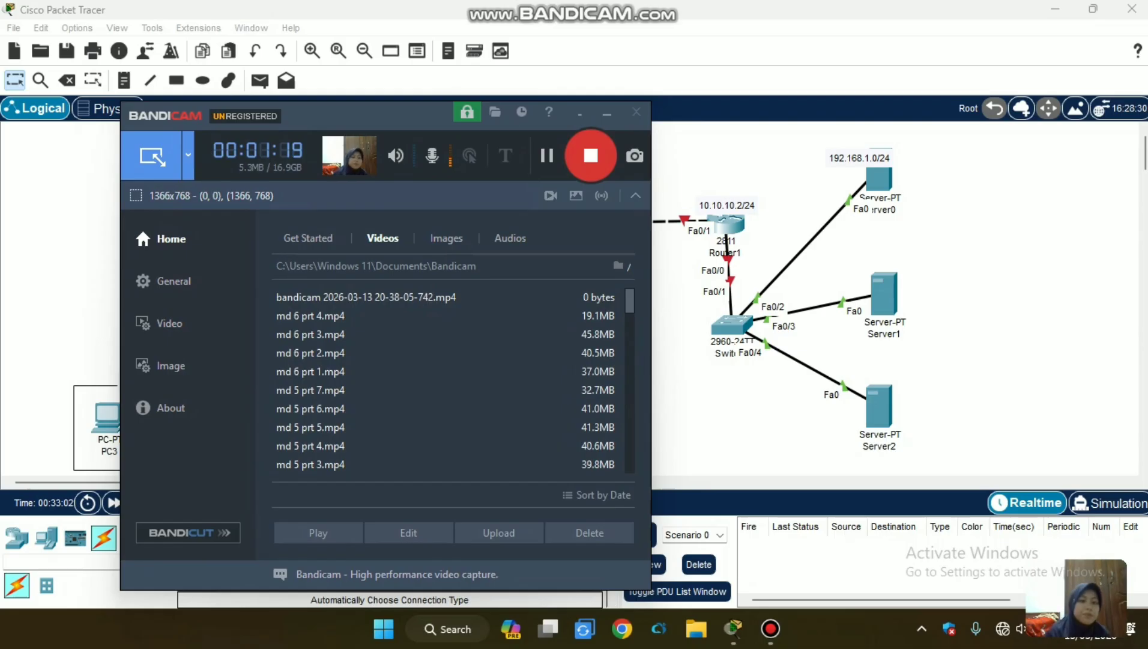
pyautogui.click(607, 113)
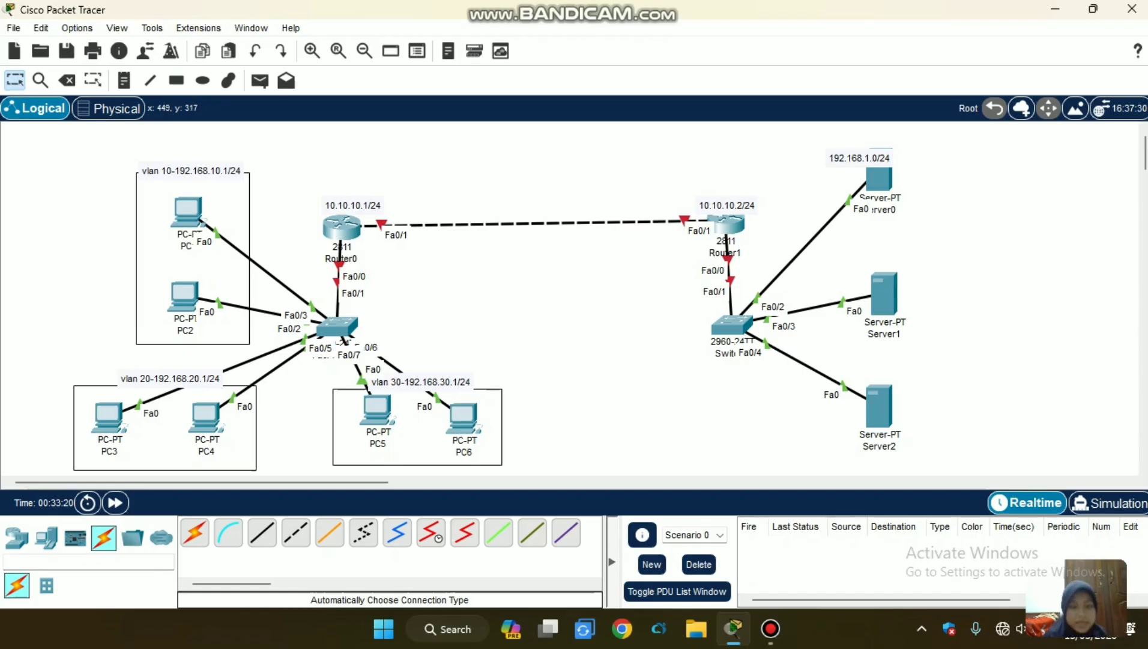
# Nudge PC6 and reposition the 10.10.10.1/24, 10.10.10.2/24 and 192.168.1.0/24 labels slightly left, raising the server network label clear of the top server.
pyautogui.moveTo(462, 418)
pyautogui.mouseDown()
pyautogui.moveTo(410, 413)
pyautogui.moveTo(500, 375)
pyautogui.moveTo(454, 441)
pyautogui.moveTo(461, 420)
pyautogui.mouseUp()
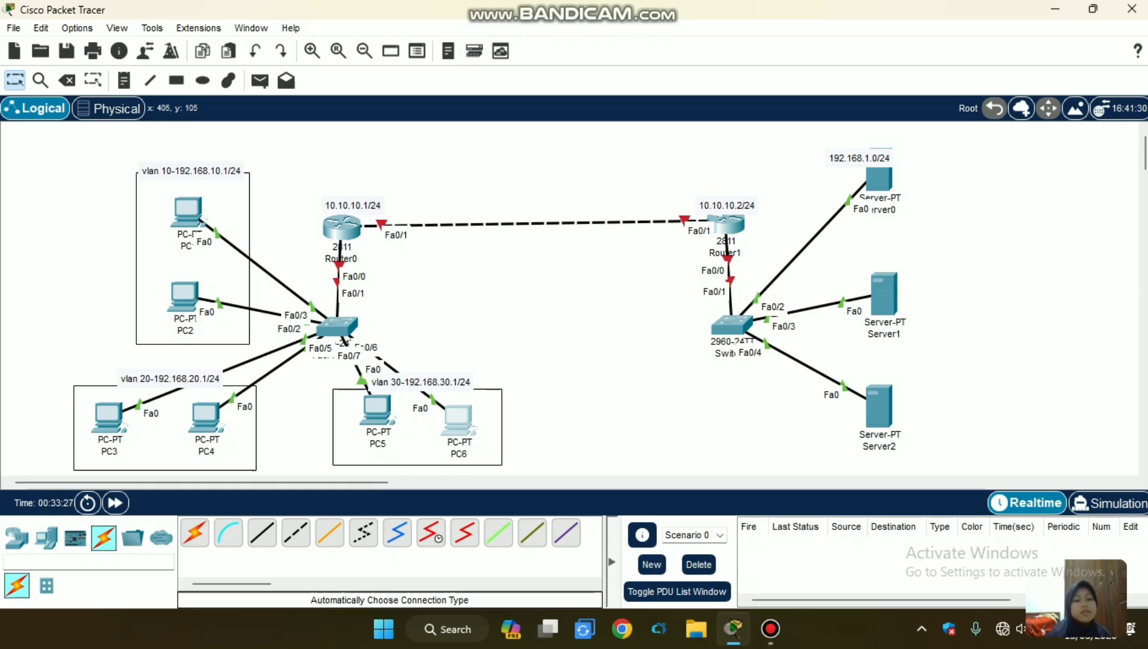
pyautogui.moveTo(341, 203); pyautogui.dragTo(325, 203)
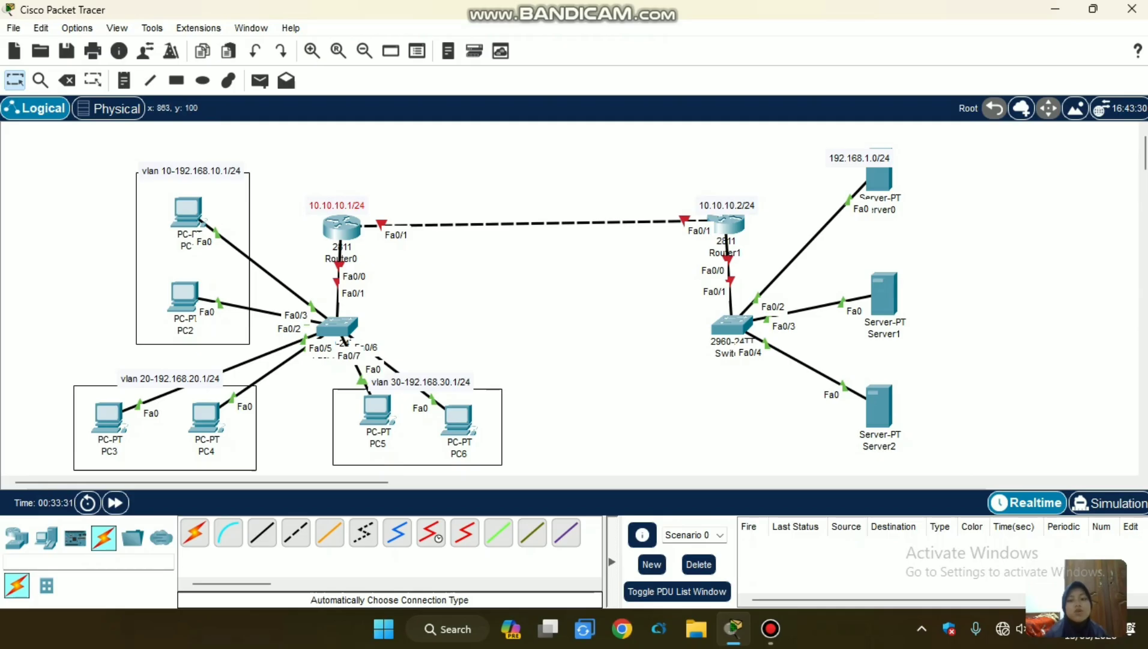
pyautogui.moveTo(726, 204); pyautogui.dragTo(714, 203)
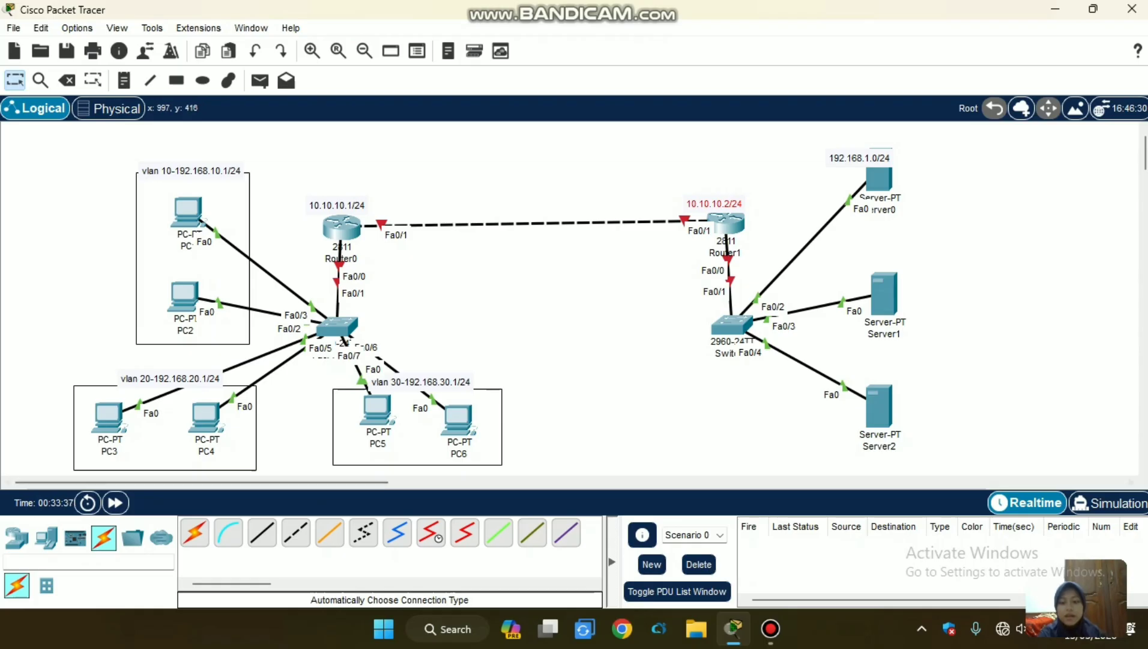
pyautogui.click(770, 629)
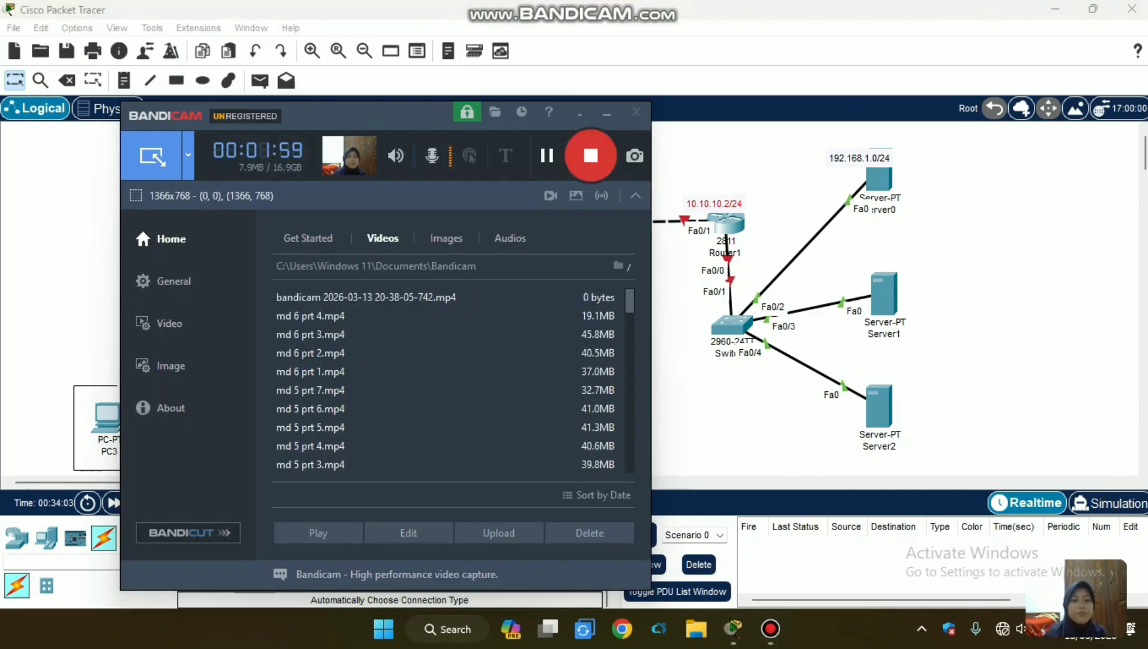
pyautogui.click(606, 114)
pyautogui.moveTo(848, 159); pyautogui.dragTo(823, 137)
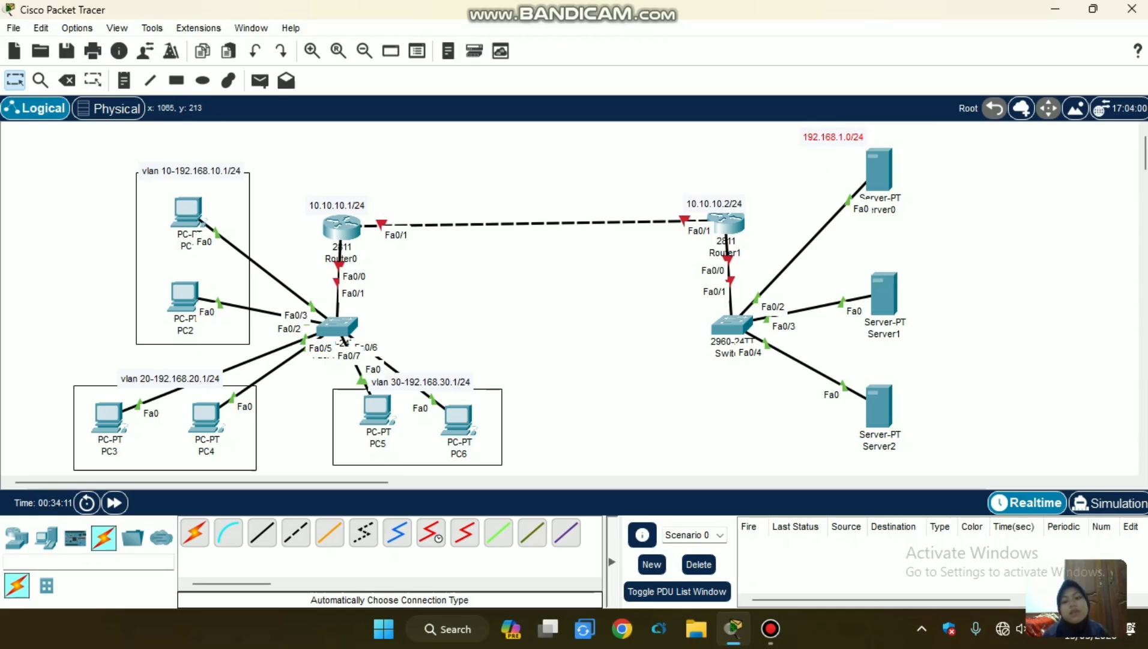
# Rename the three servers, from the upper to the lower one, as Server1, Server2 and Server3.
pyautogui.click(880, 446)
pyautogui.press('BackSpace')
pyautogui.write('3')
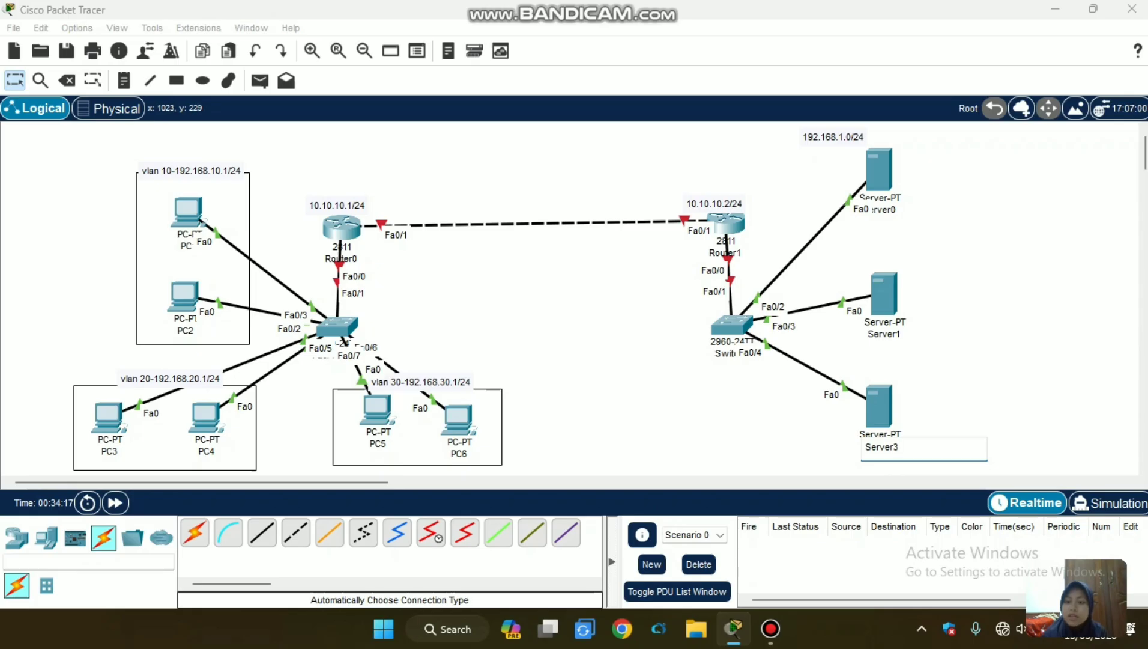
pyautogui.click(883, 334)
pyautogui.press('BackSpace')
pyautogui.write('2')
pyautogui.click(881, 210)
pyautogui.press('BackSpace')
pyautogui.write('1')
pyautogui.press('Return')
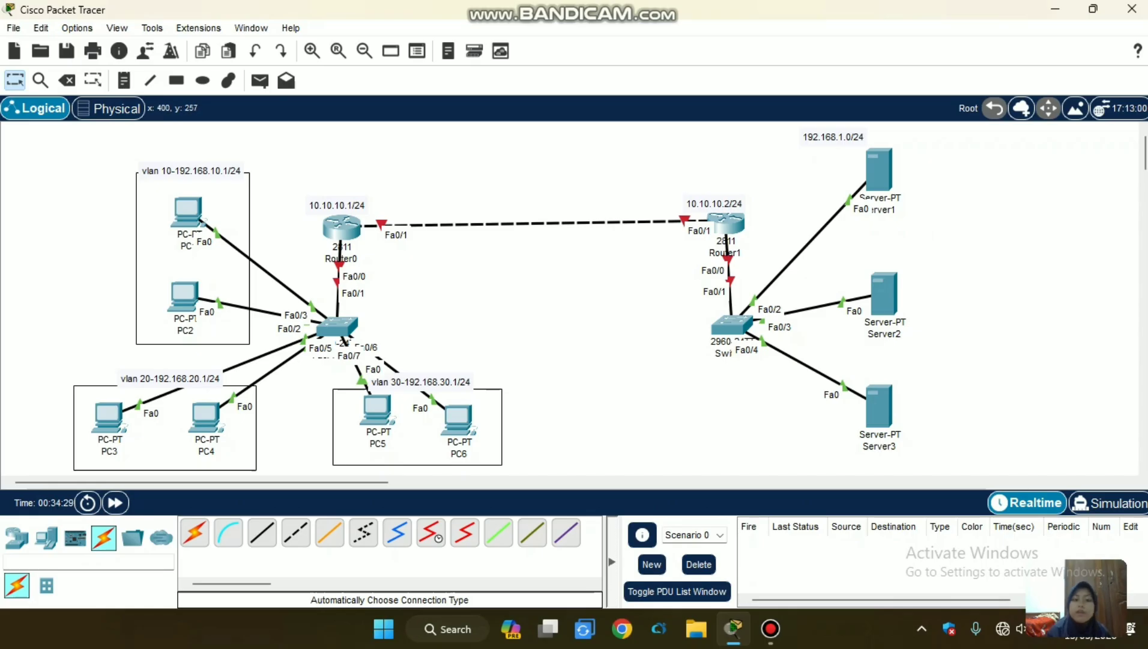
pyautogui.click(195, 533)
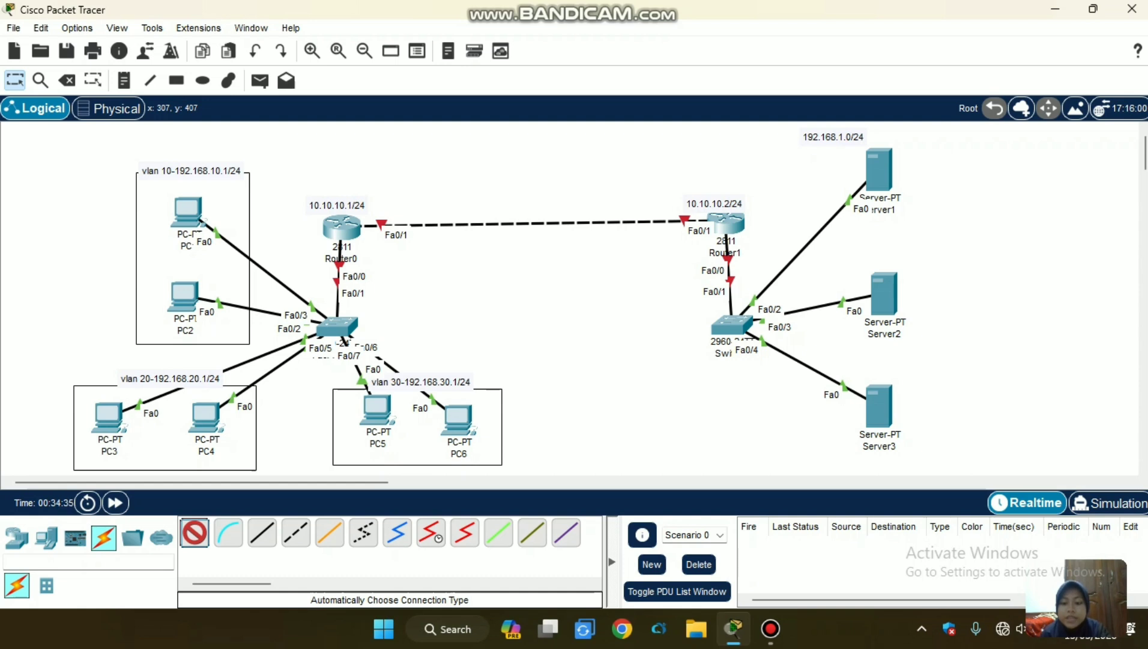
pyautogui.click(770, 628)
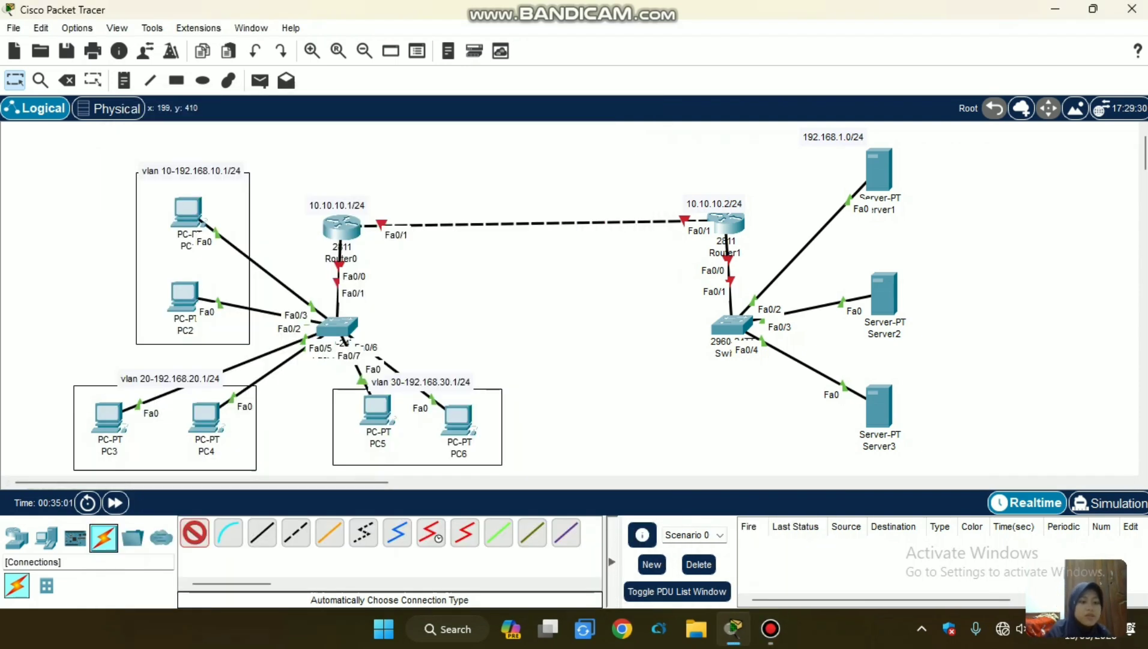
pyautogui.click(195, 533)
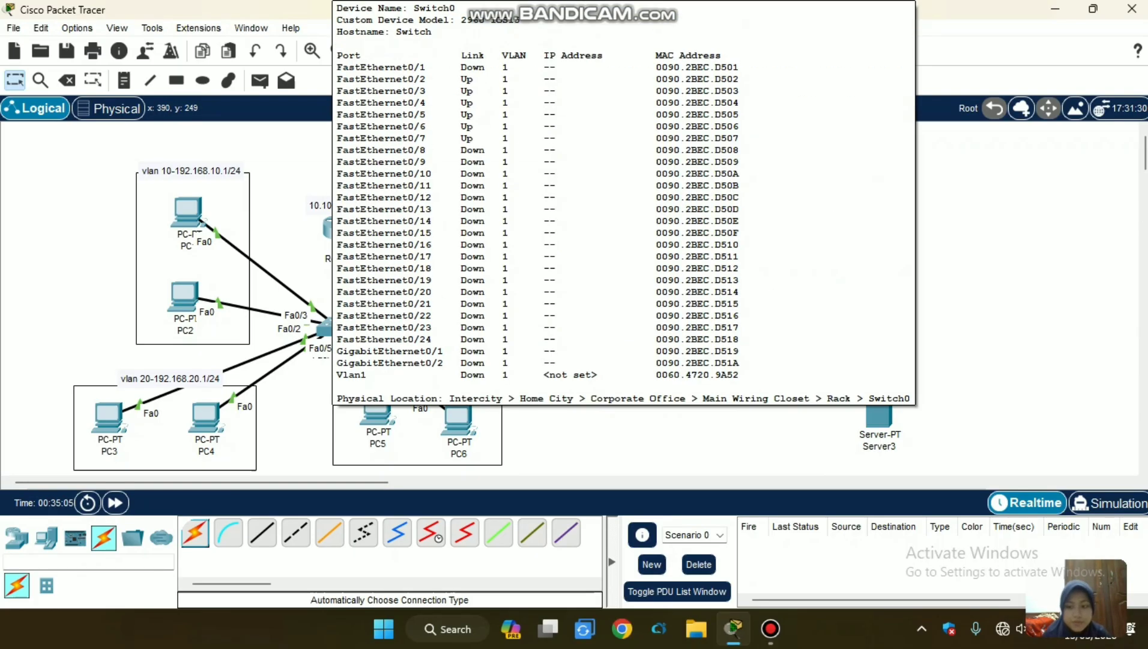
# Open the command line of Switch0 and enter global configuration mode with en and conf t.
pyautogui.click(329, 328)
pyautogui.click(460, 53)
pyautogui.press('Return')
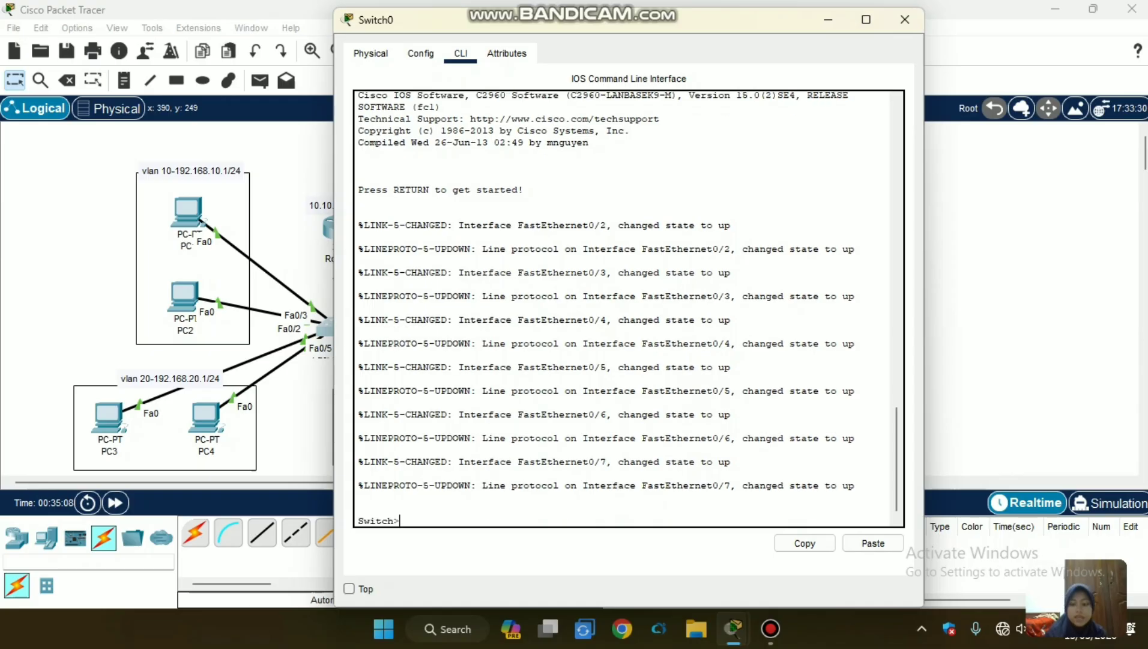
pyautogui.write('en')
pyautogui.press('Return')
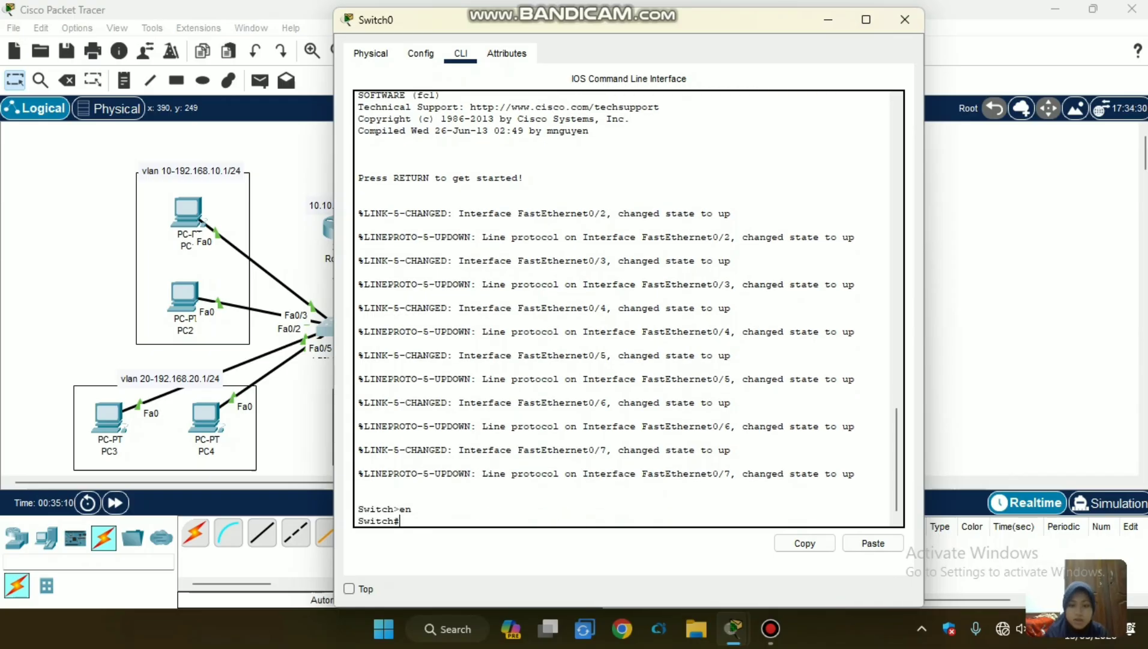
pyautogui.write('conf t')
pyautogui.press('Return')
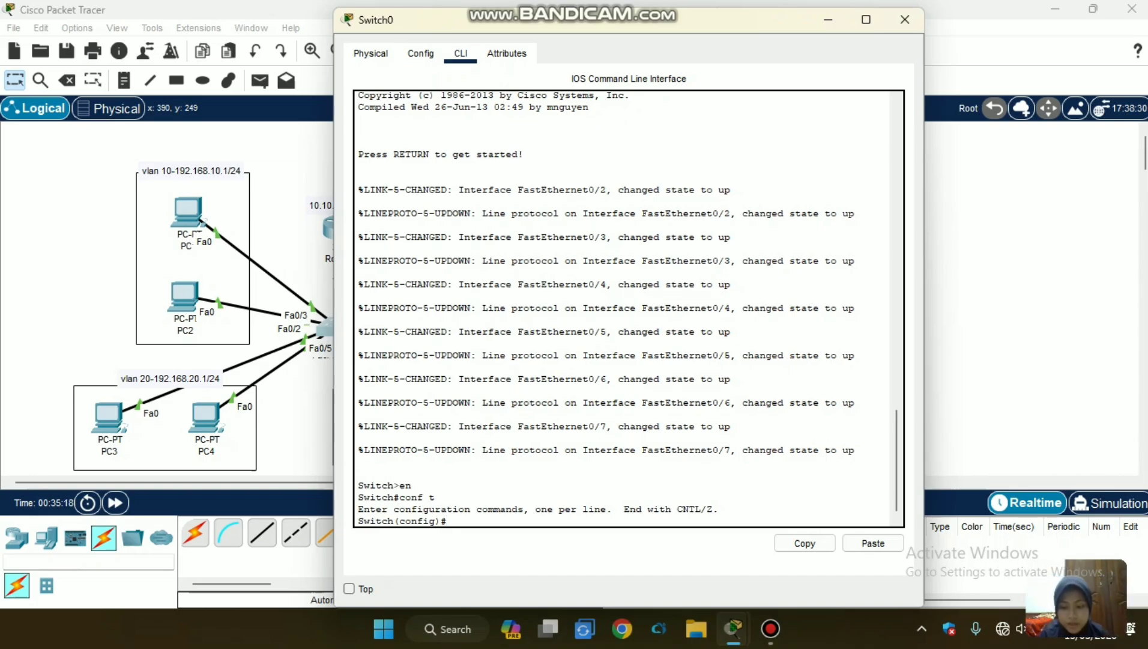
# Create VLANs 10, 20 and 30 on Switch0.
pyautogui.write('vlan 10')
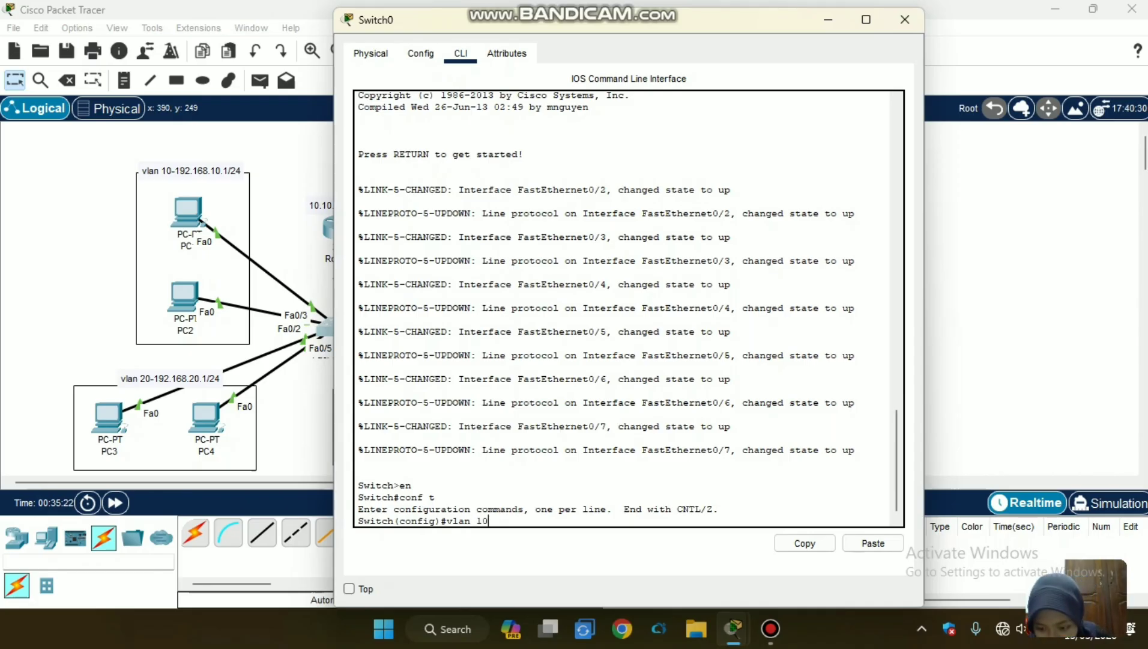
pyautogui.press('Return')
pyautogui.write('vlan)#vl')
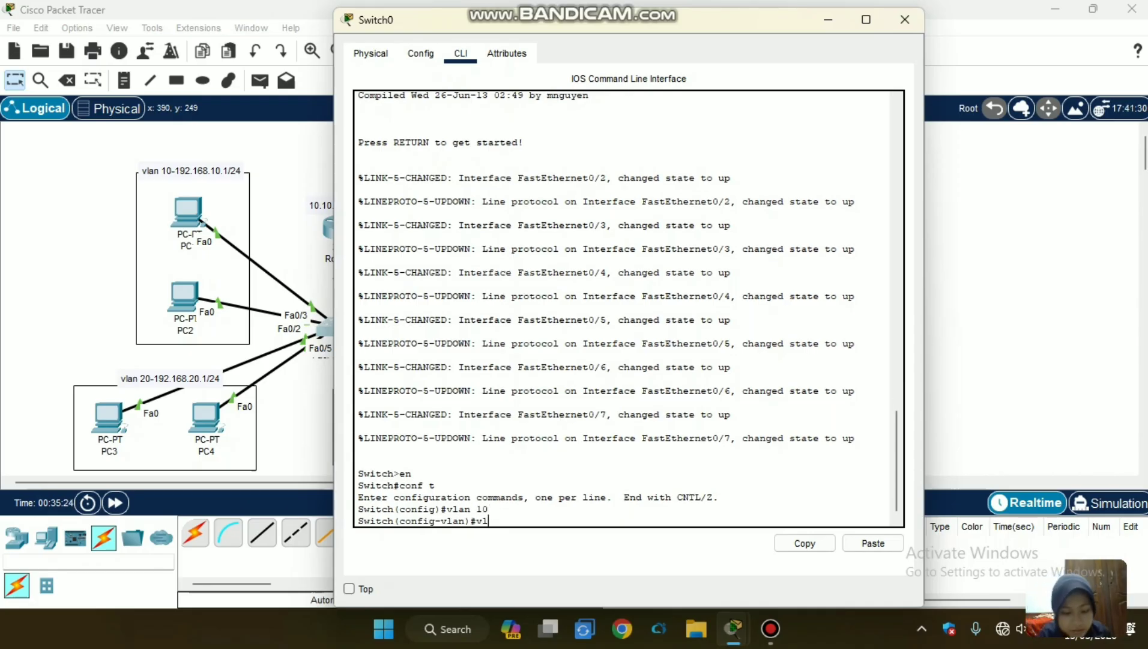
pyautogui.write(' 2')
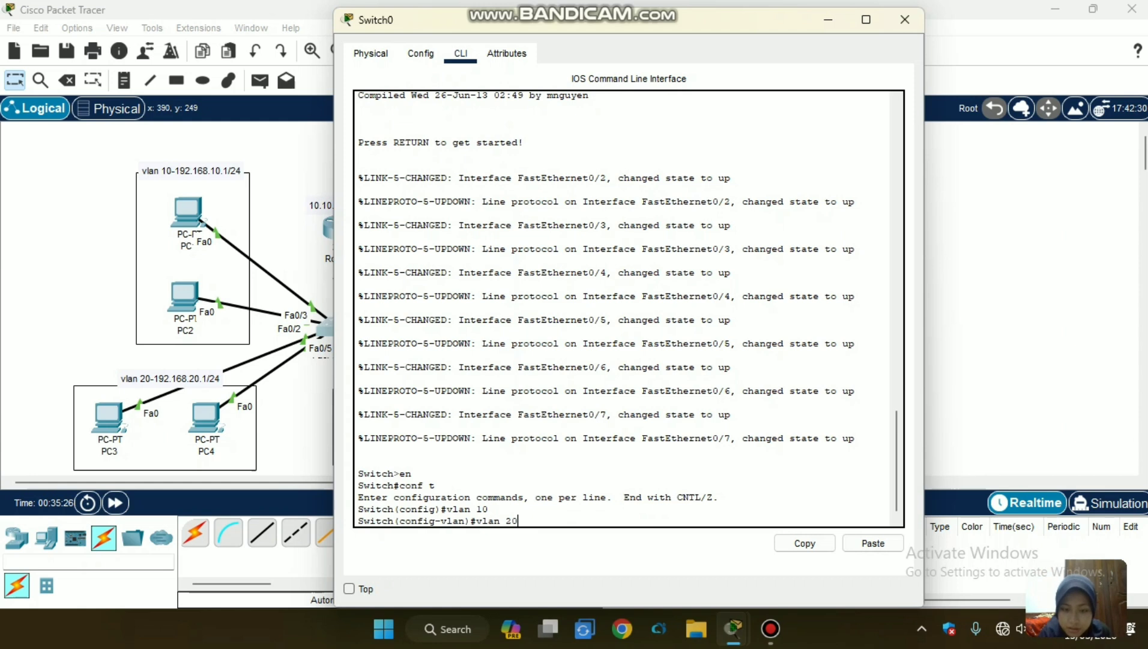
pyautogui.write('0')
pyautogui.press('Return')
pyautogui.write('vlan)#vlan')
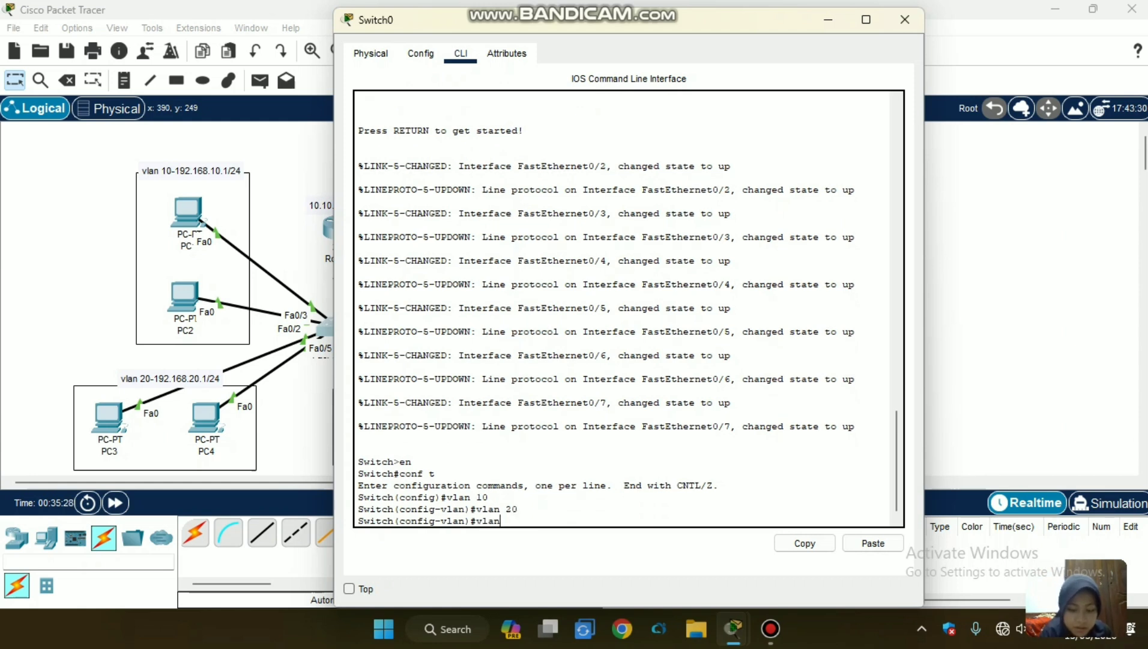
pyautogui.write(' 30')
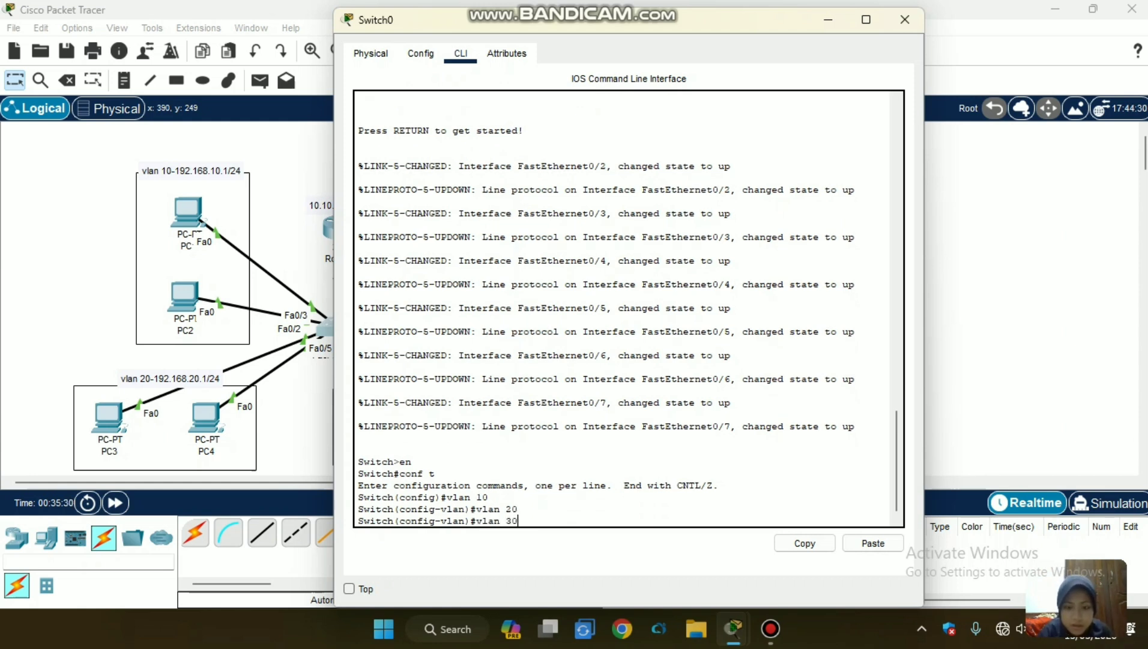
pyautogui.press('Return')
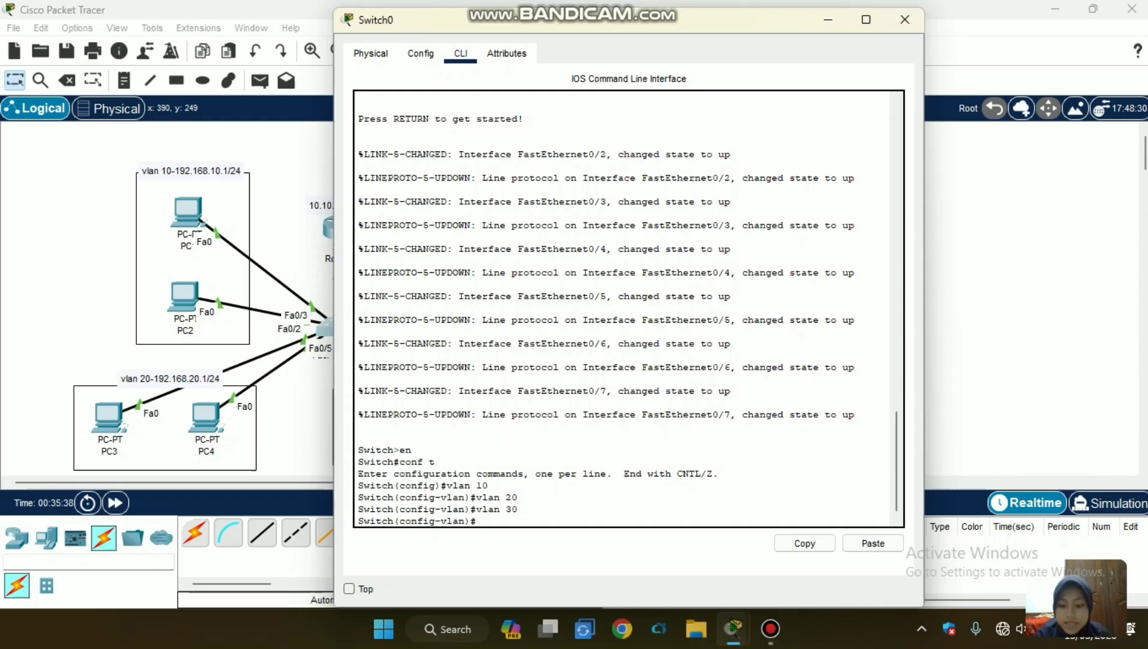
# Check the VLAN list on Switch0 with do show vlan br.
pyautogui.write('d')
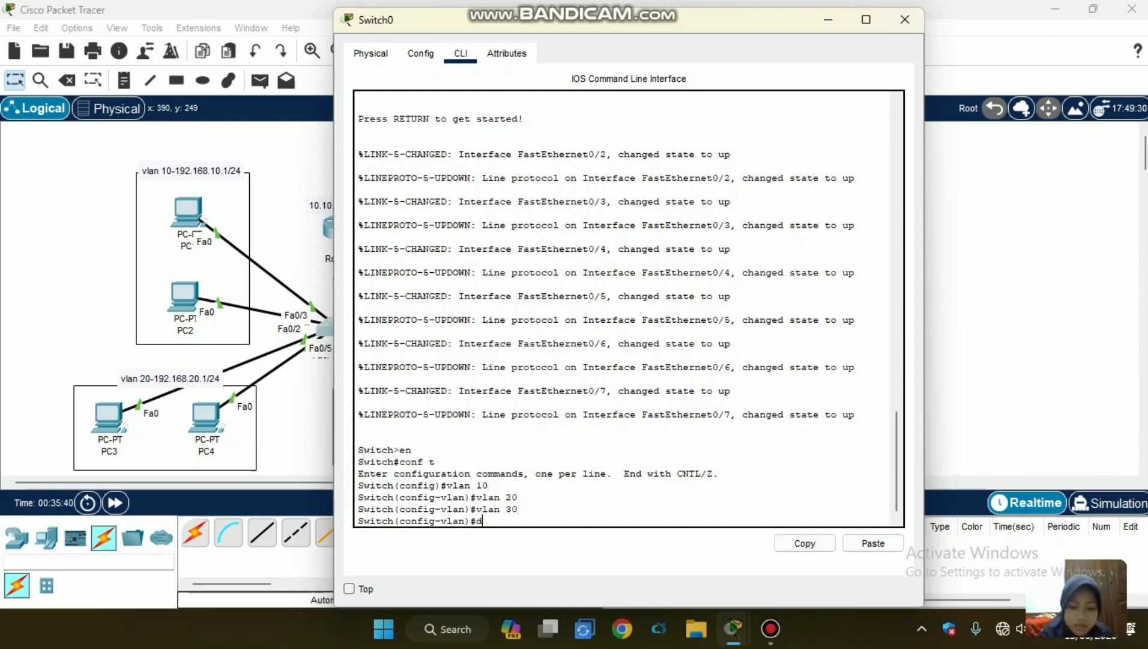
pyautogui.write('o show ')
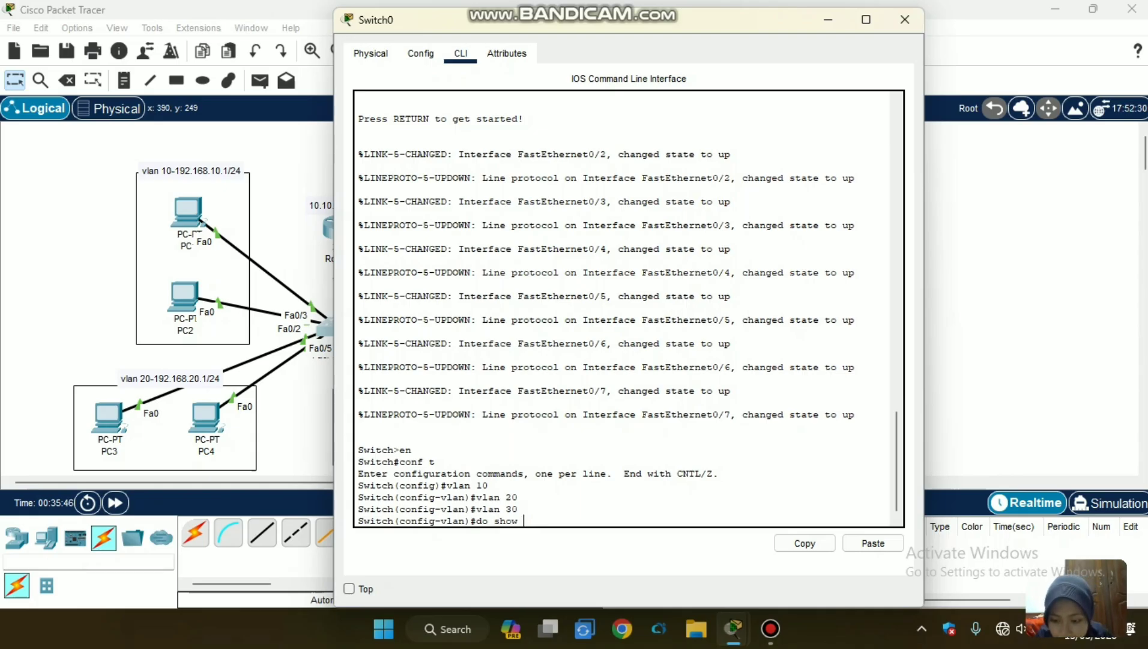
pyautogui.write('ivlan br')
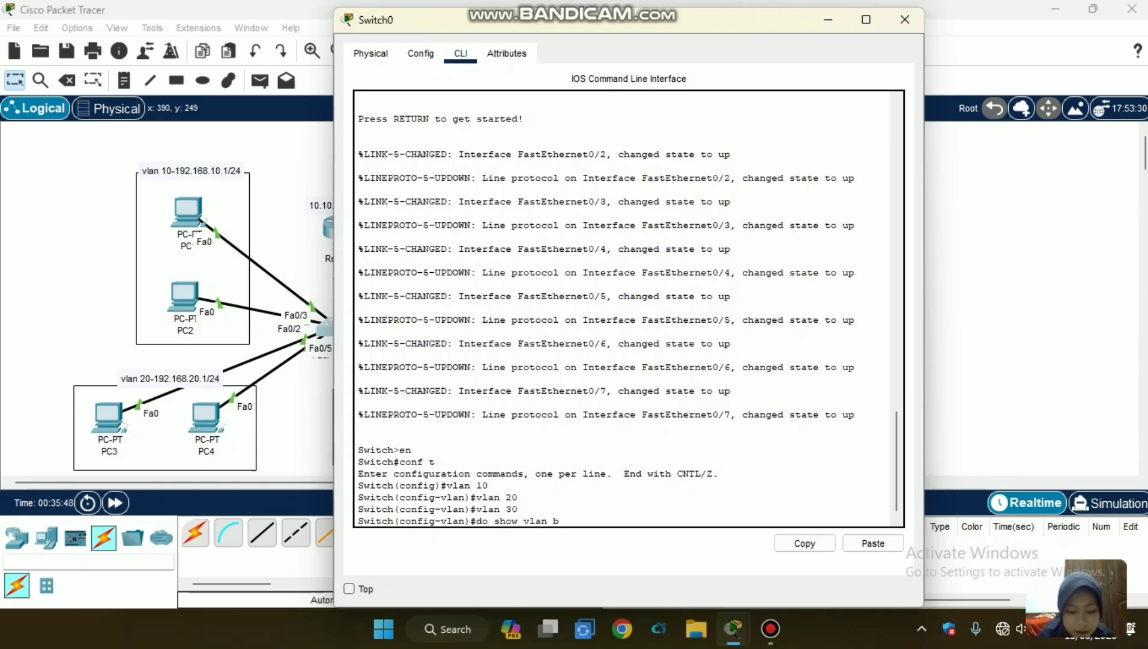
pyautogui.press('Tab')
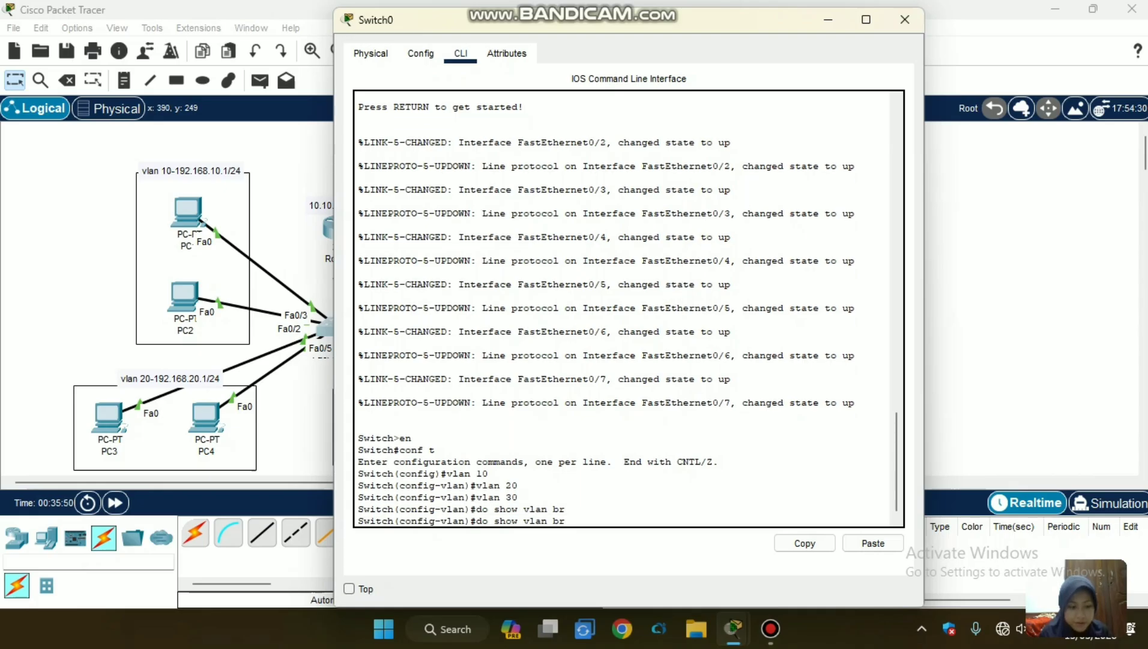
pyautogui.press('Return')
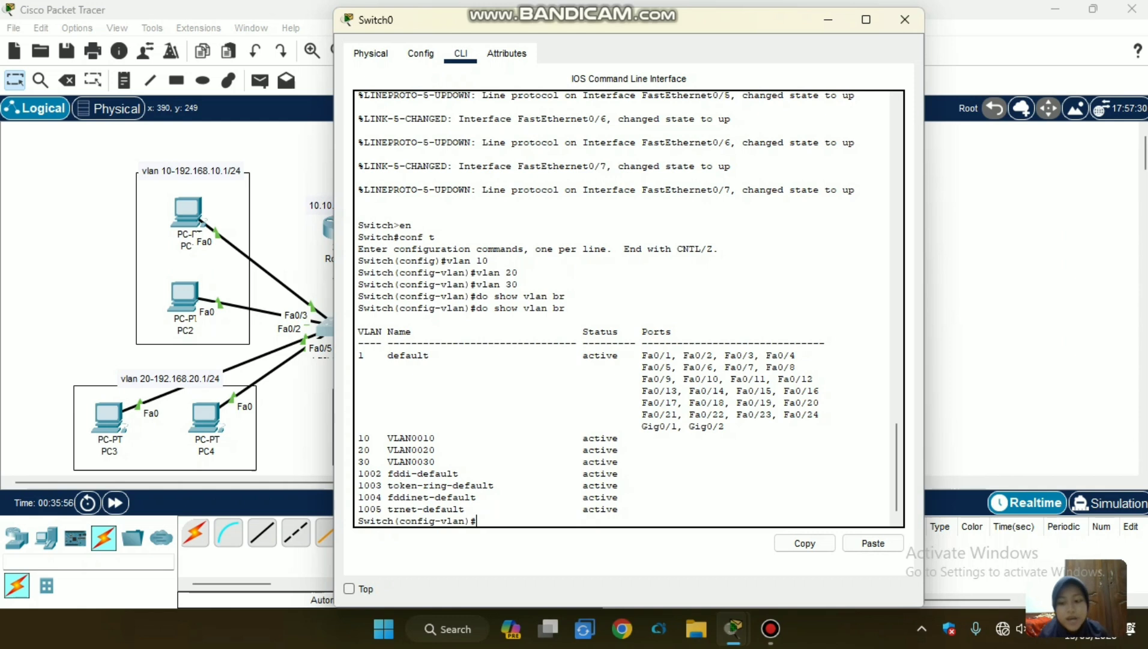
pyautogui.moveTo(578, 449); pyautogui.dragTo(481, 530)
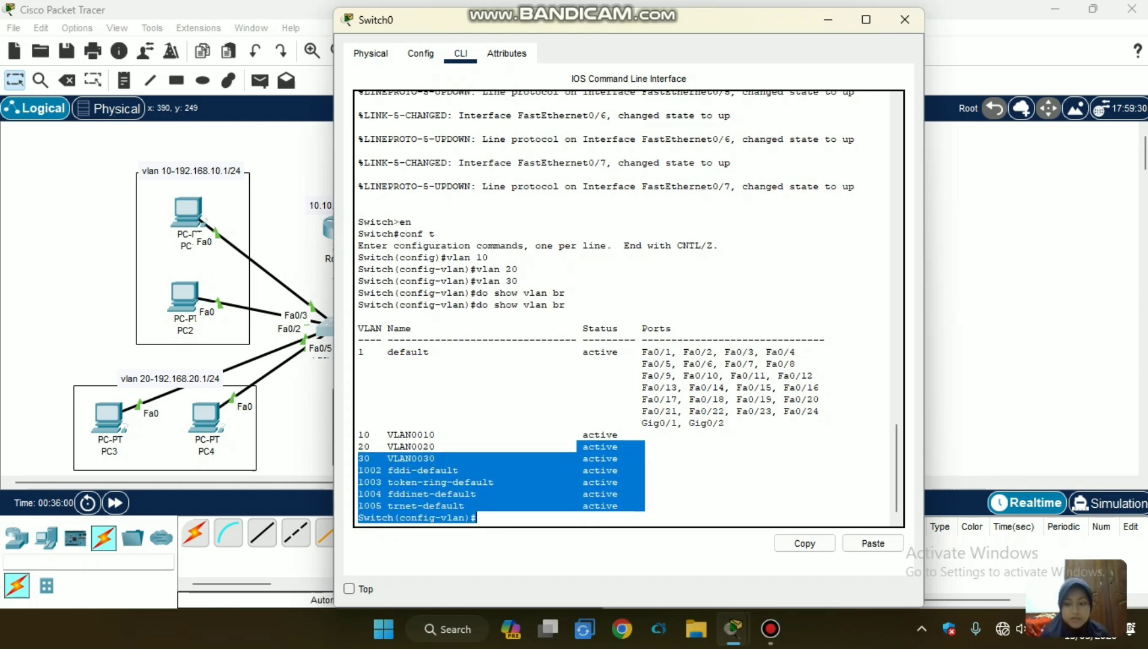
pyautogui.hotkey('ctrl', 'c')
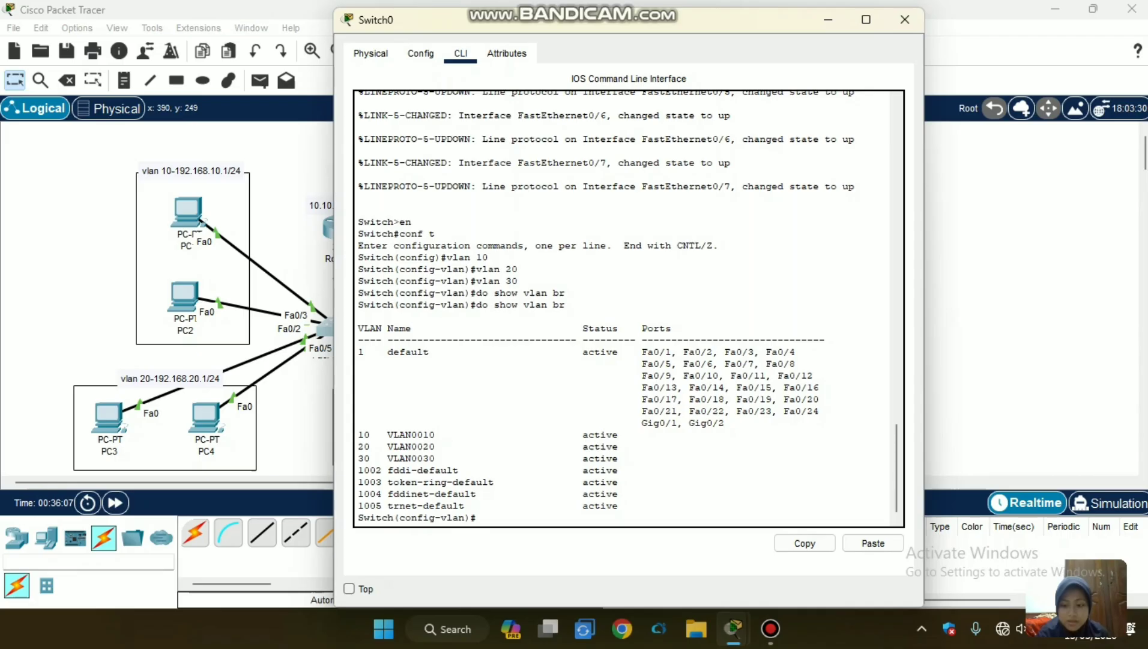
# Enter interface range configuration for ports fastethernet0/2-3 on Switch0 with int range.
pyautogui.write('in')
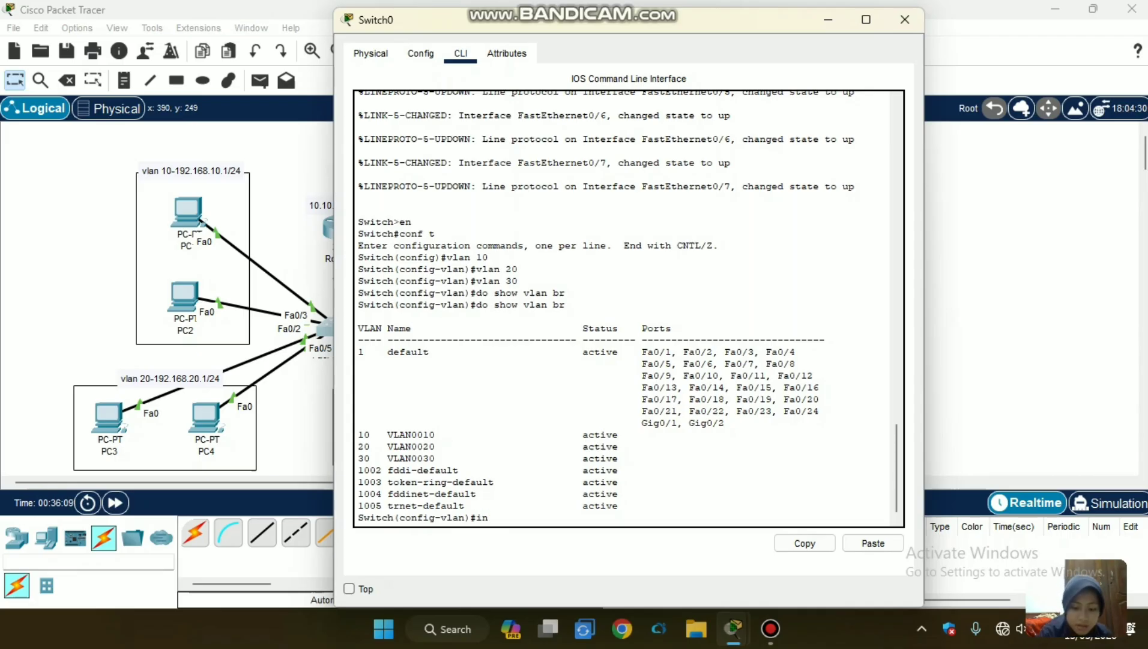
pyautogui.write('t r')
pyautogui.press('Tab')
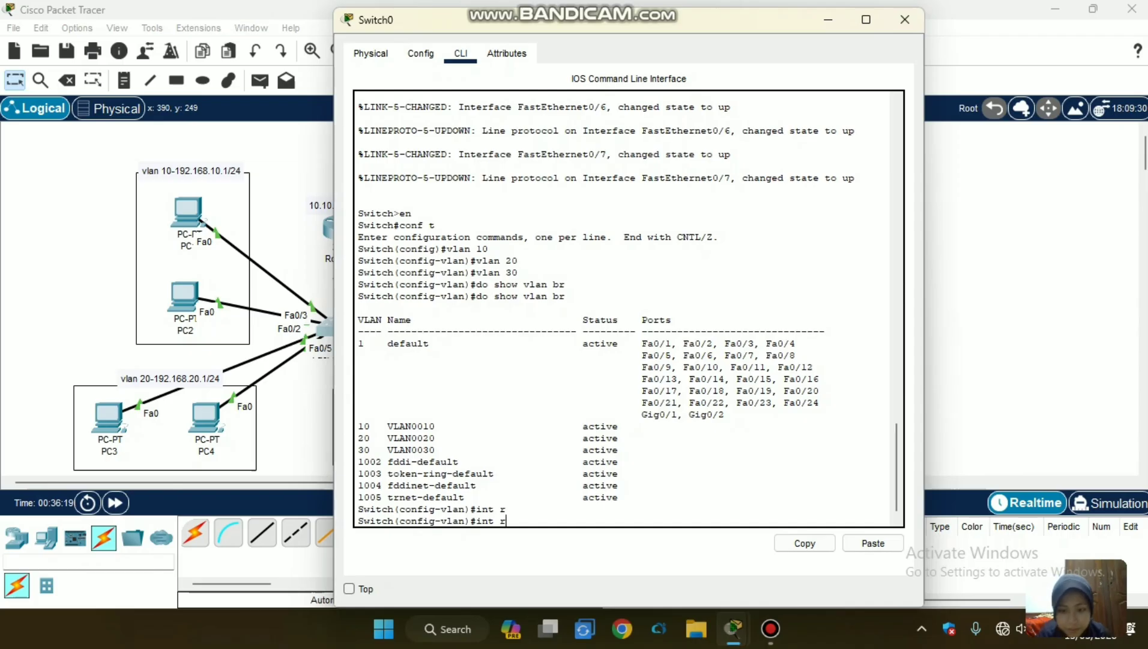
pyautogui.write('fas')
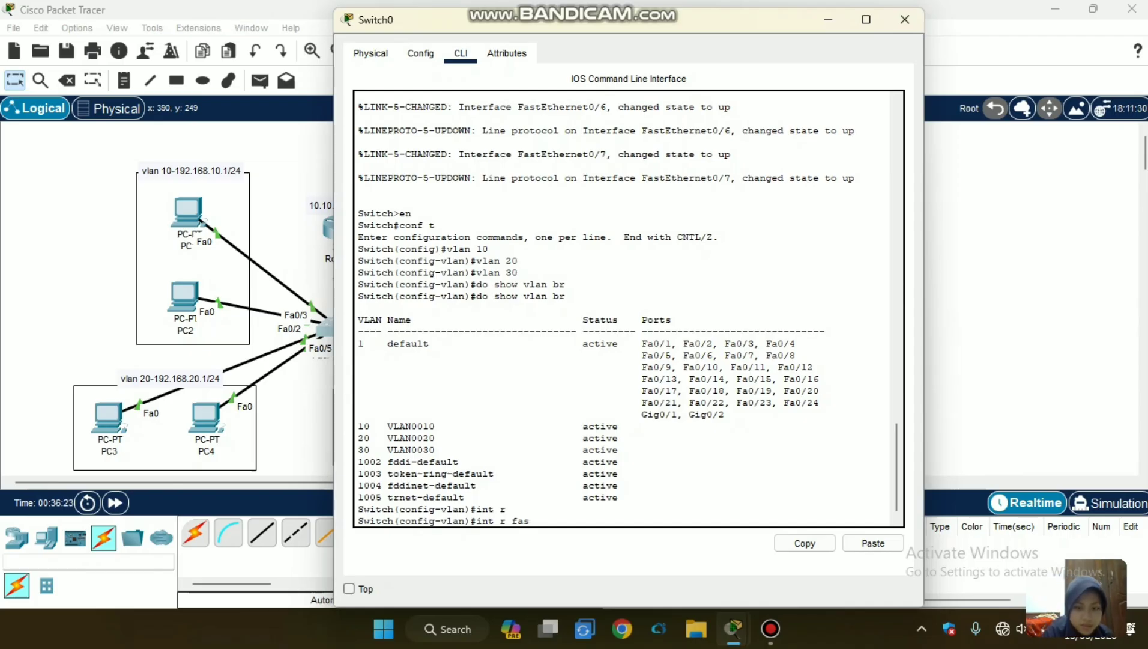
pyautogui.press('BackSpace')
pyautogui.press('BackSpace')
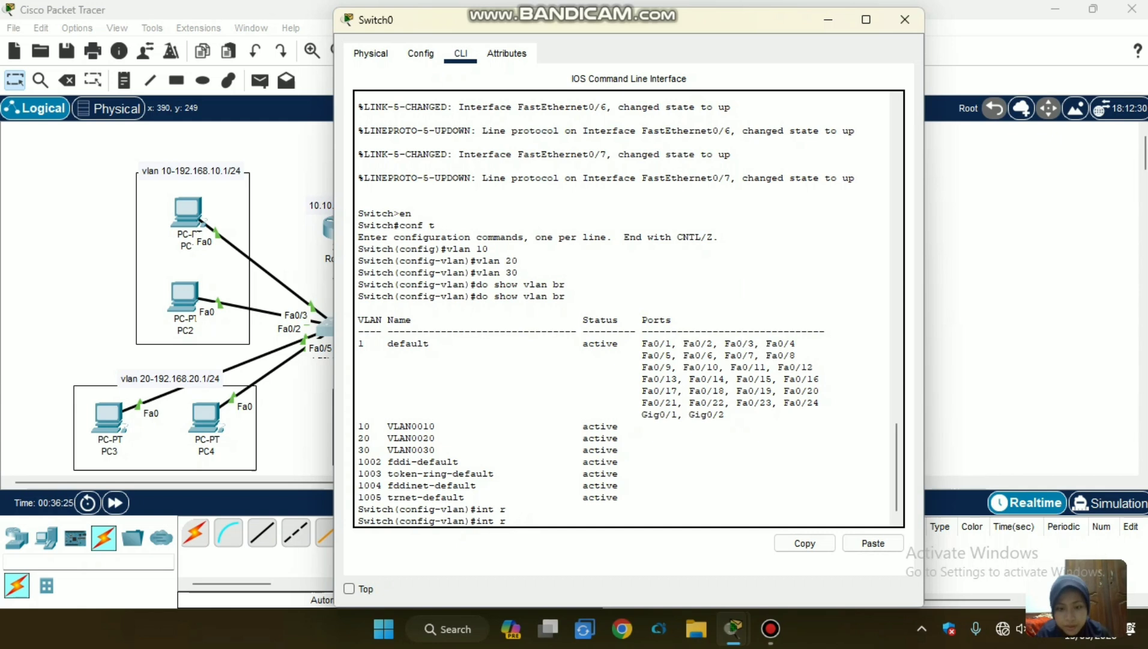
pyautogui.write('f')
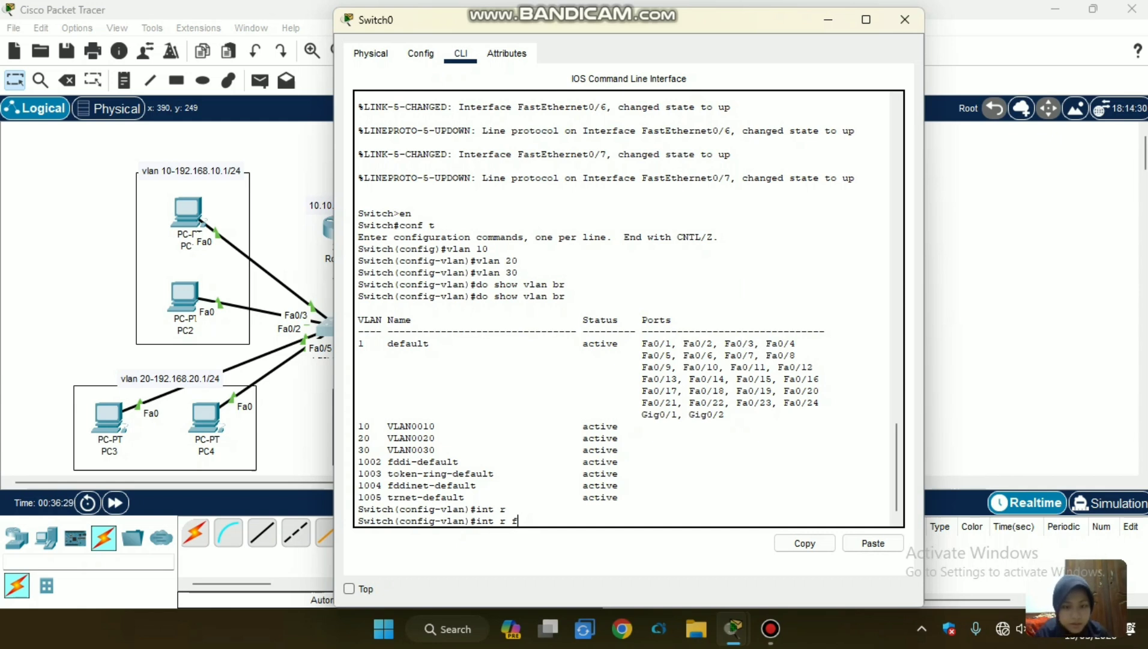
pyautogui.press('Tab')
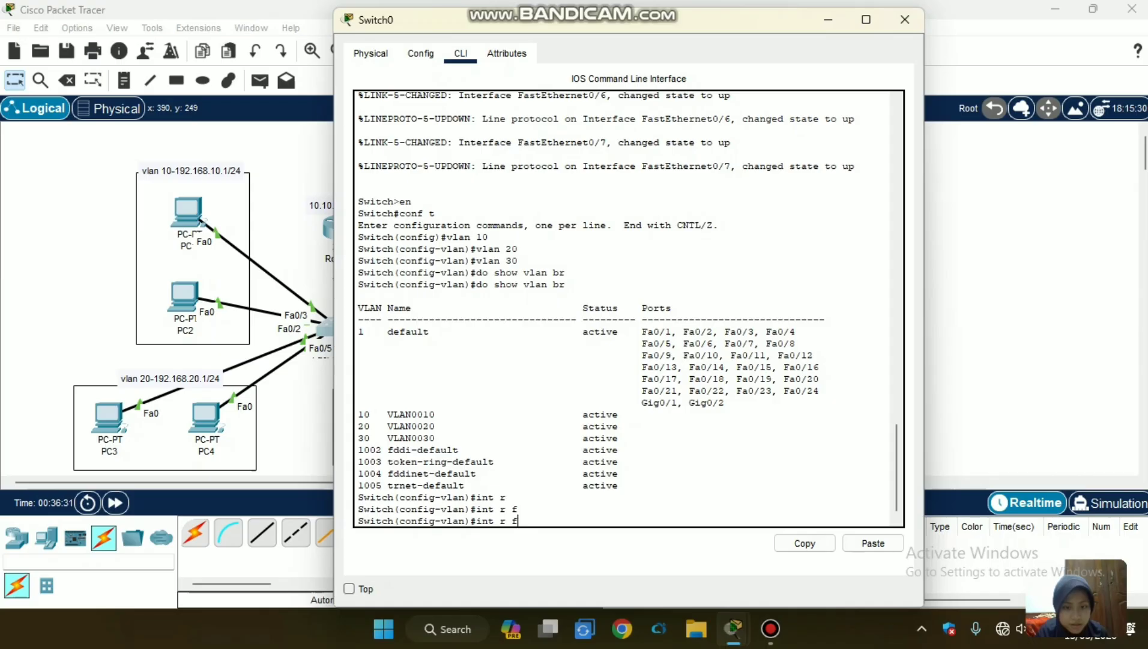
pyautogui.press('BackSpace')
pyautogui.press('BackSpace')
pyautogui.press('BackSpace')
pyautogui.press('BackSpace')
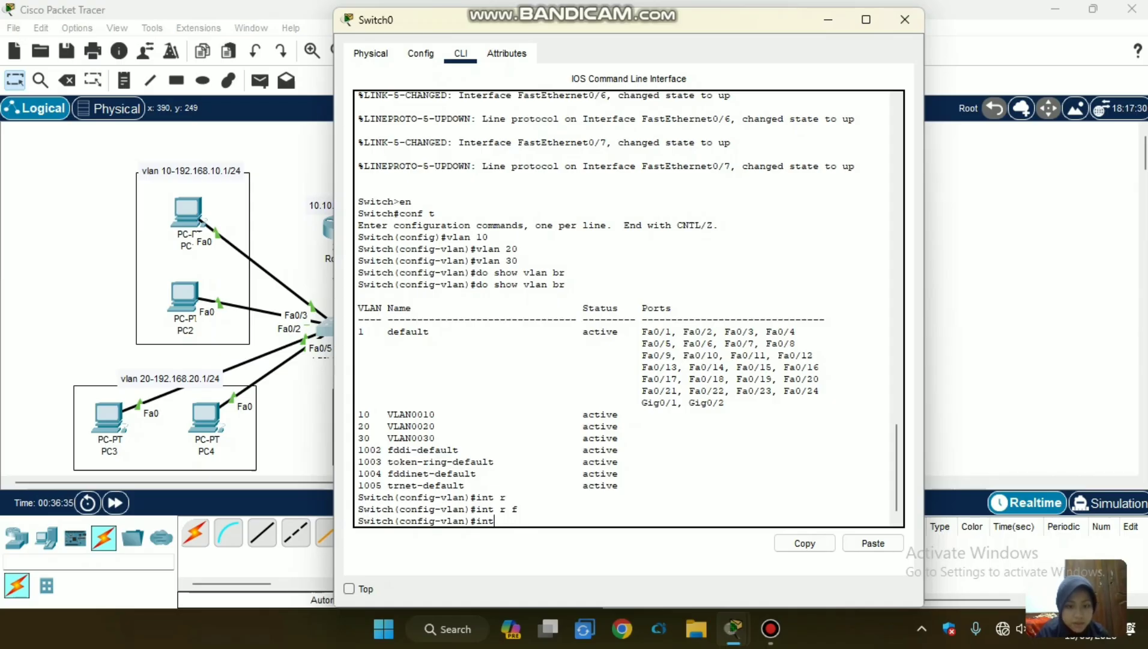
pyautogui.write('ra')
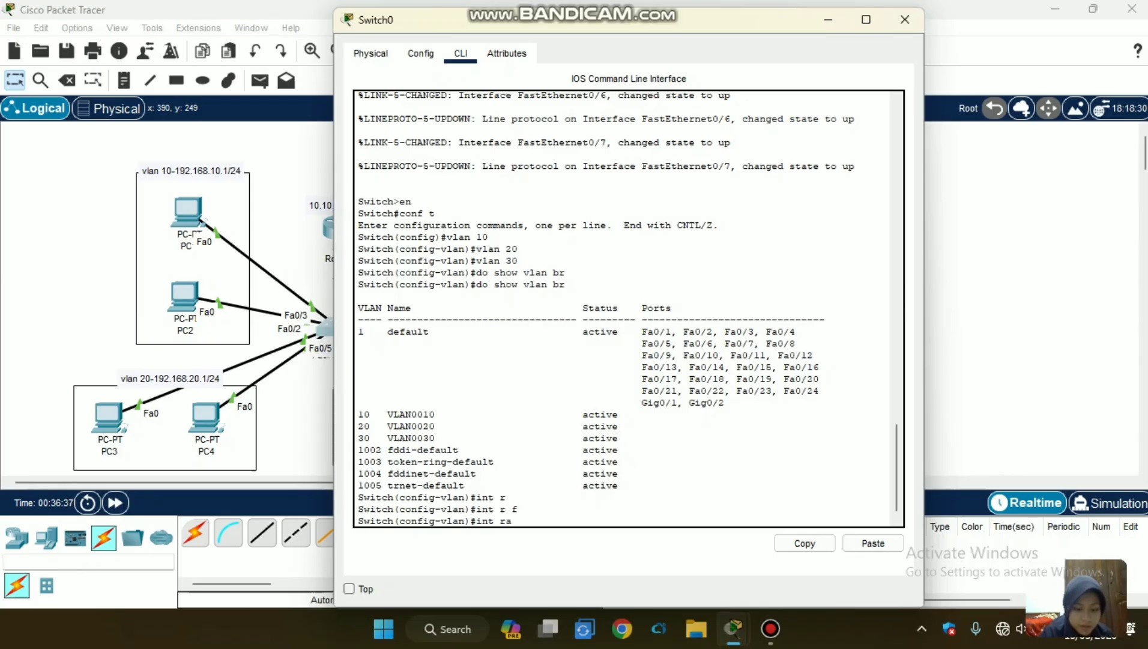
pyautogui.write('nge f')
pyautogui.press('Tab')
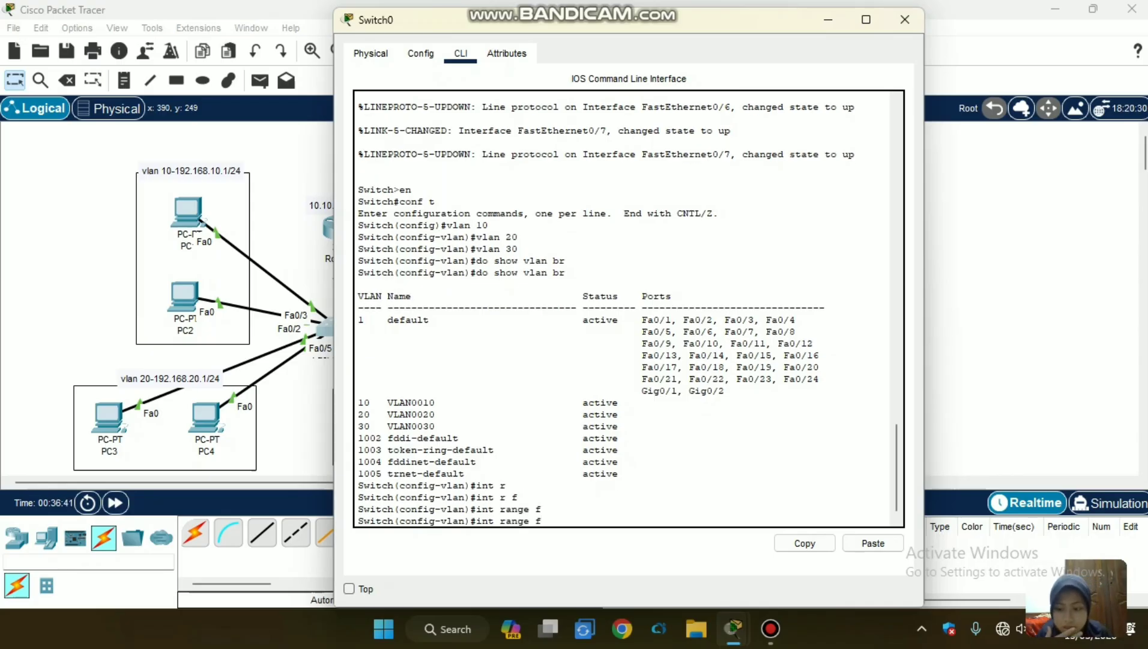
pyautogui.write('ast')
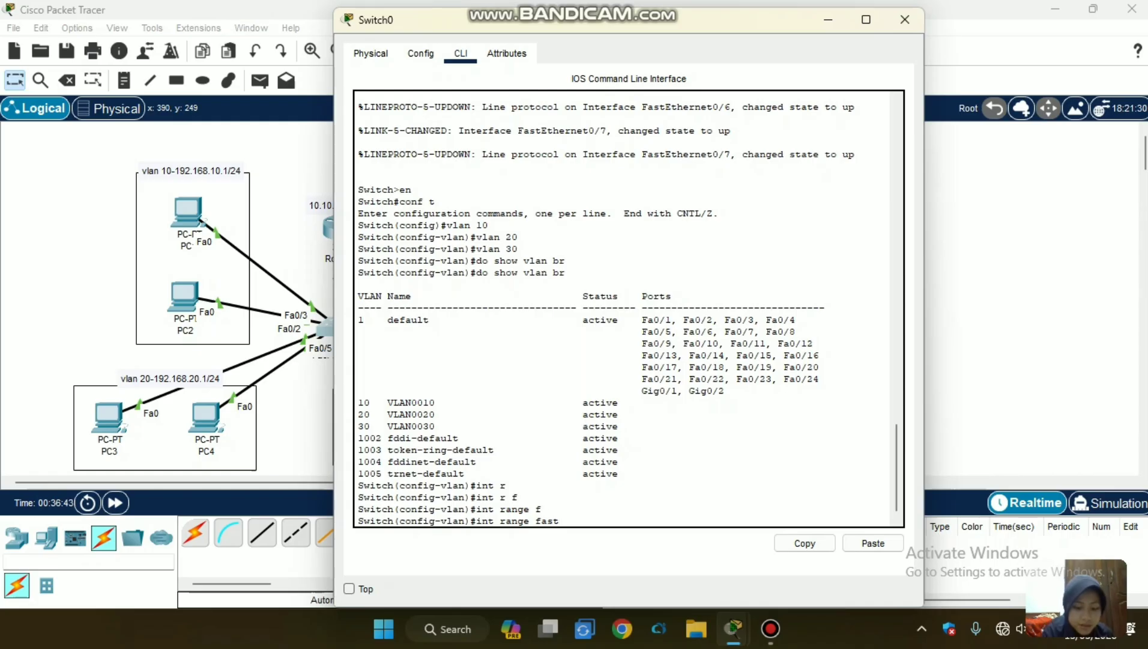
pyautogui.write('ethernet')
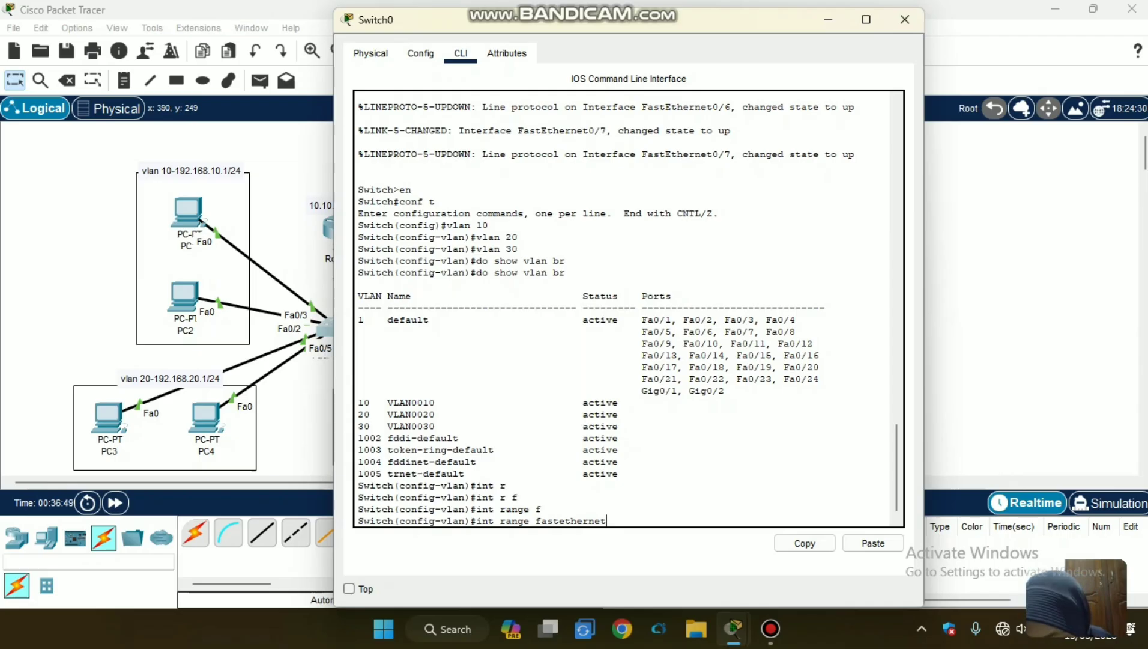
pyautogui.write('0')
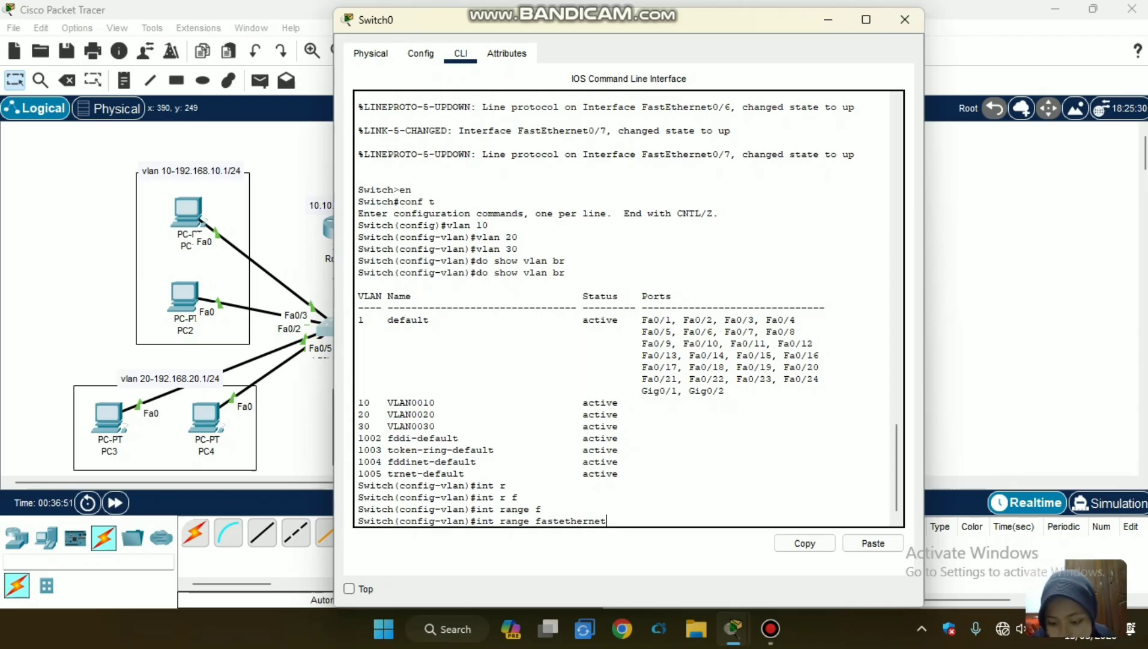
pyautogui.write('/')
pyautogui.press('BackSpace')
pyautogui.write('/')
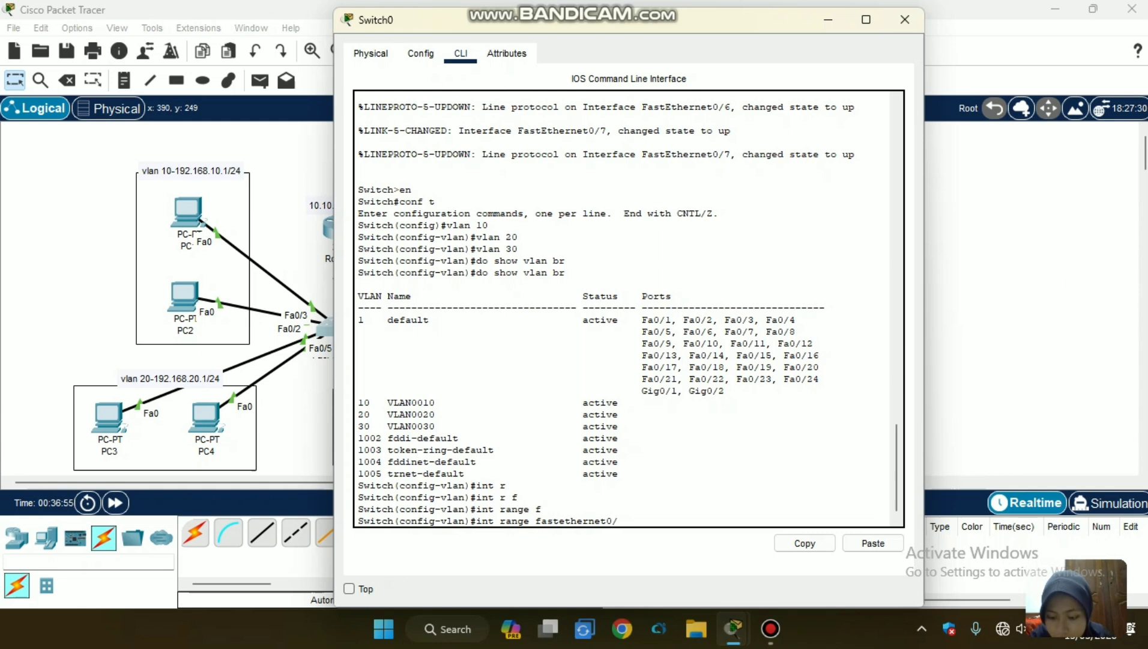
pyautogui.write('2-')
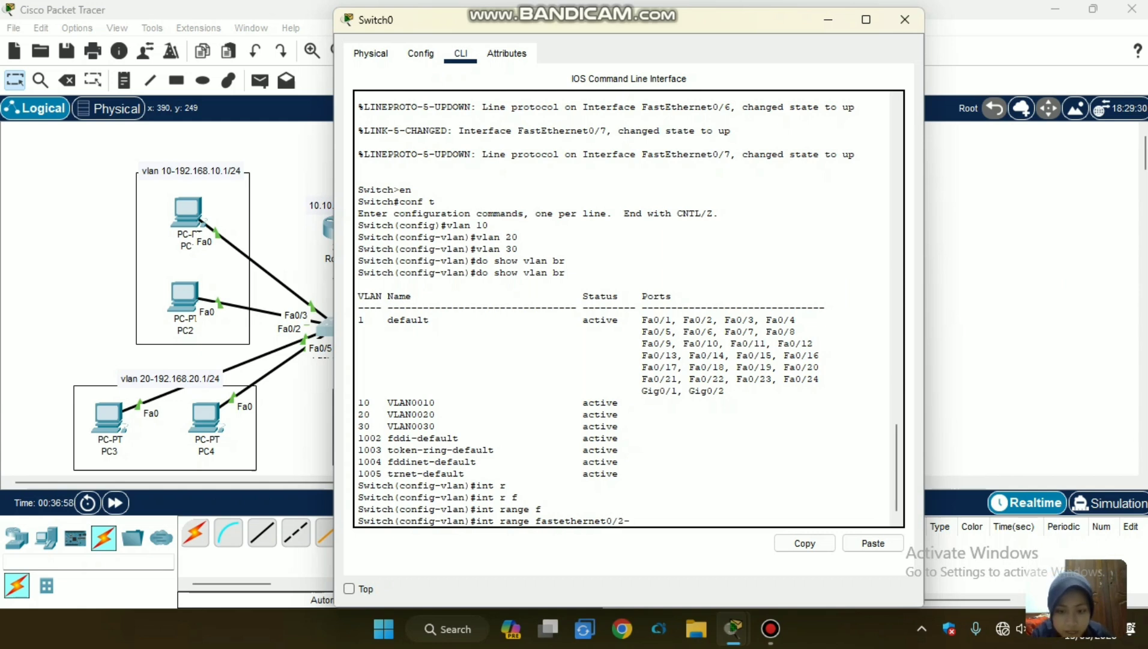
pyautogui.write('3')
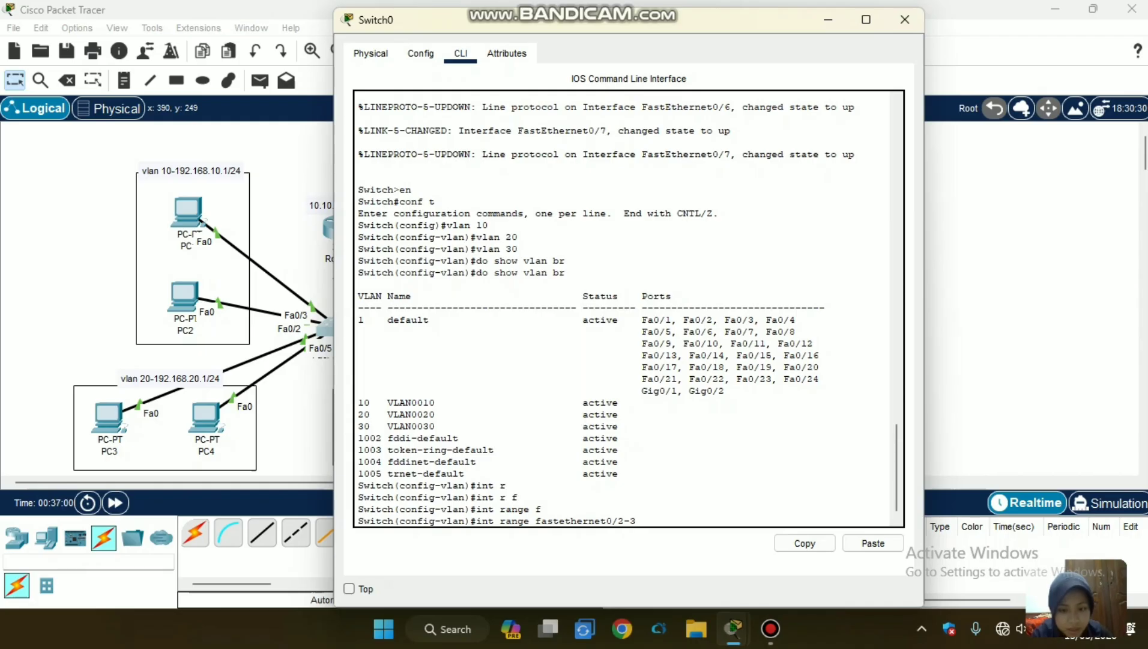
pyautogui.press('Return')
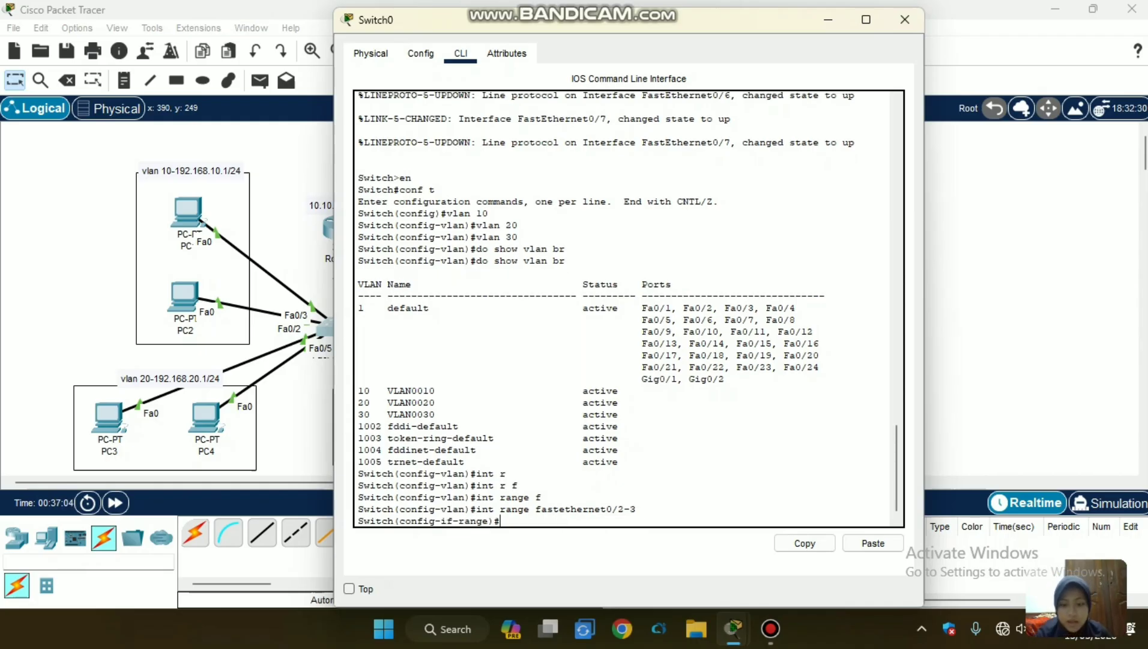
# Set Switch0 ports Fa0/2-3 to access mode with sw m access.
pyautogui.write('sw m')
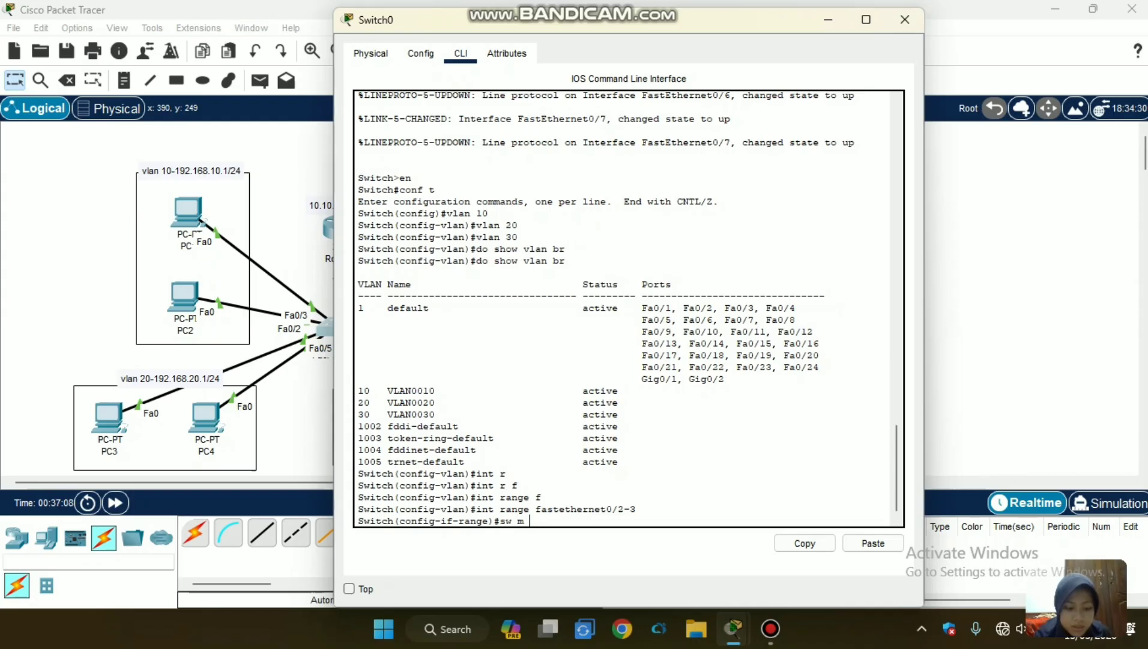
pyautogui.press('Tab')
pyautogui.write('a')
pyautogui.press('Tab')
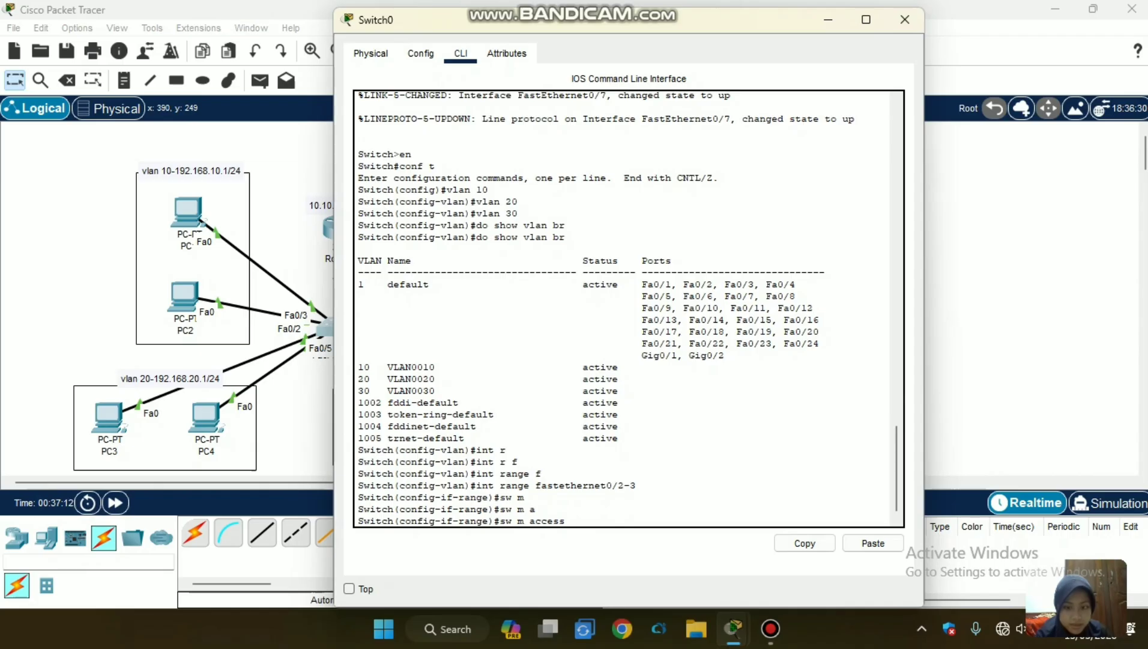
pyautogui.press('Return')
# Assign ports Fa0/2-3 to VLAN 10 with sw access vlan 10 and exit to global configuration mode.
pyautogui.write('sw a')
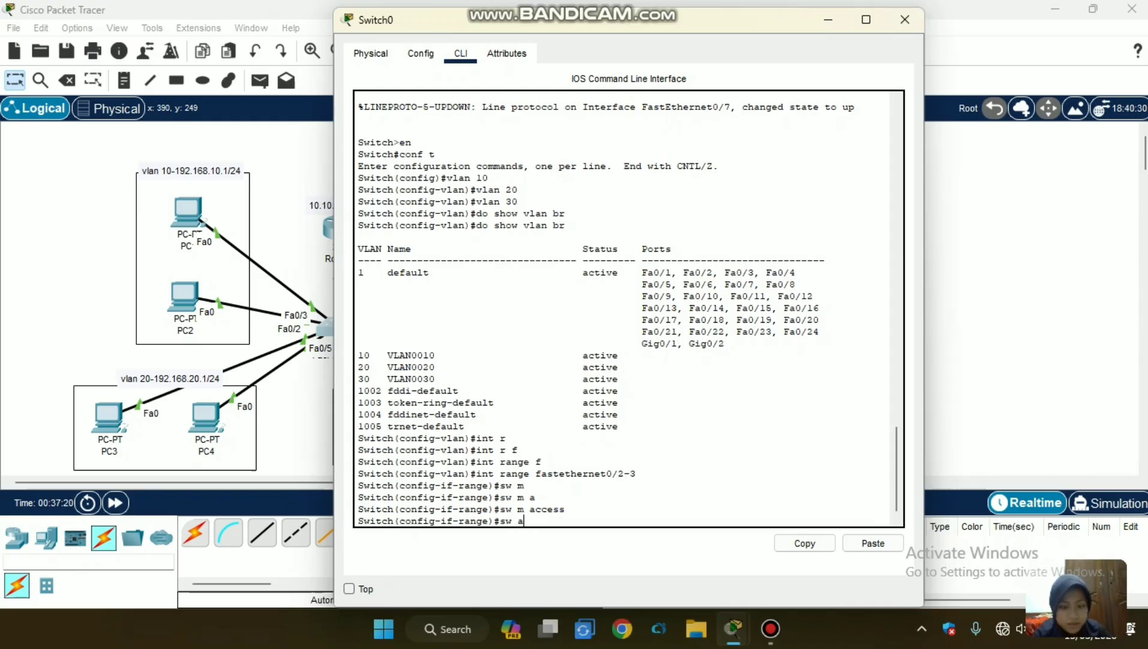
pyautogui.press('Tab')
pyautogui.write('vlan ')
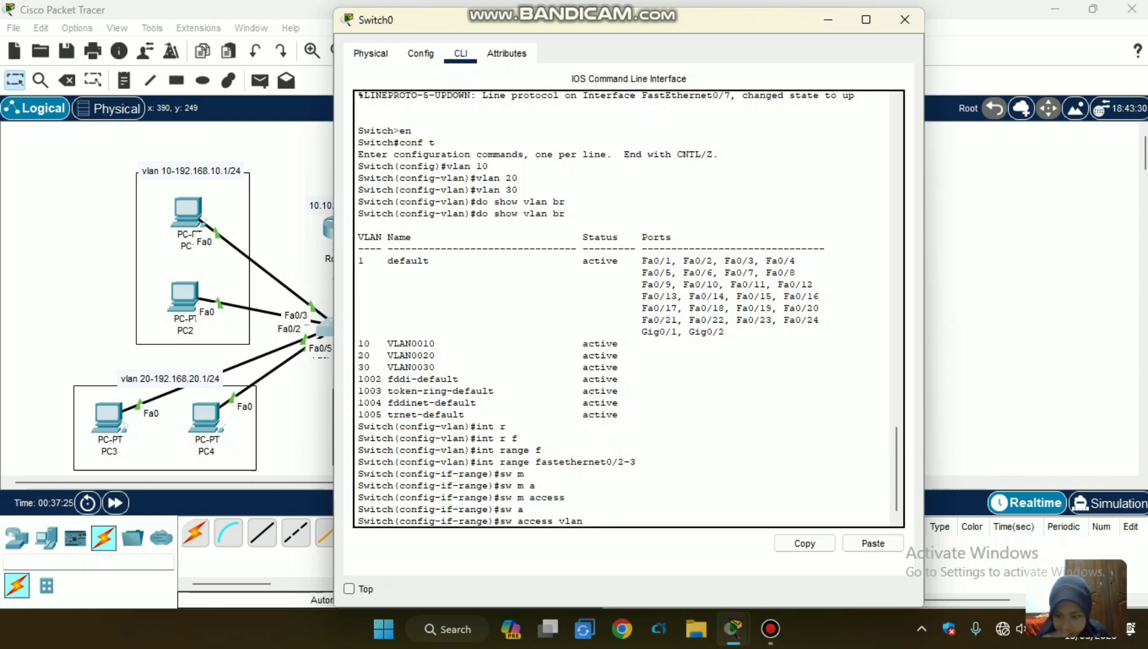
pyautogui.write('10')
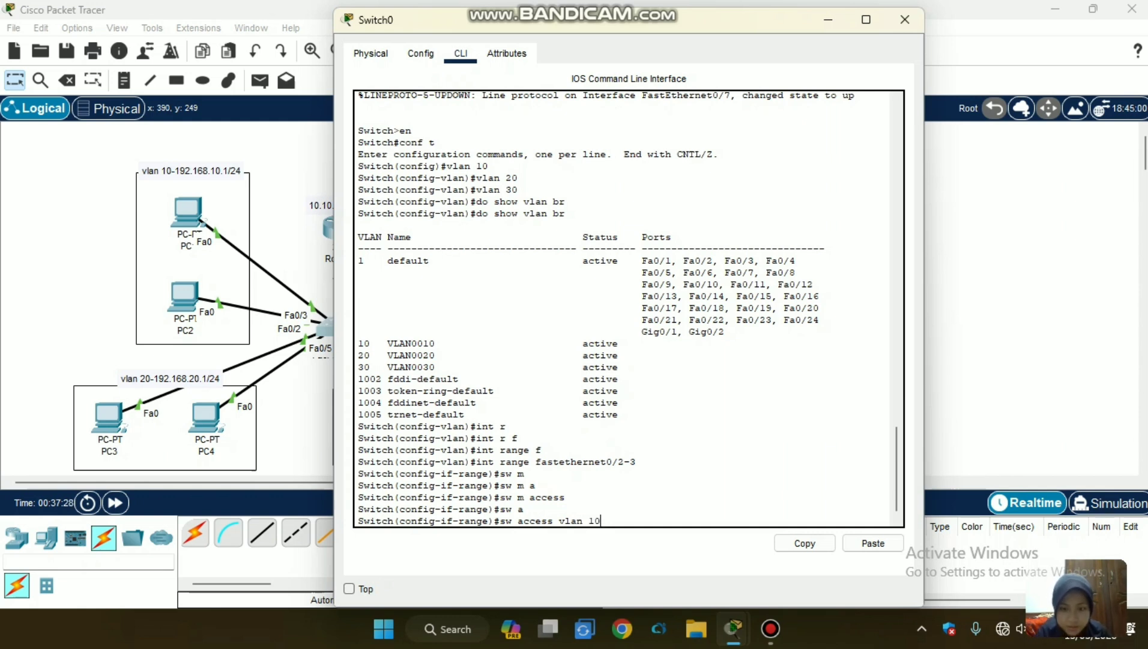
pyautogui.press('Return')
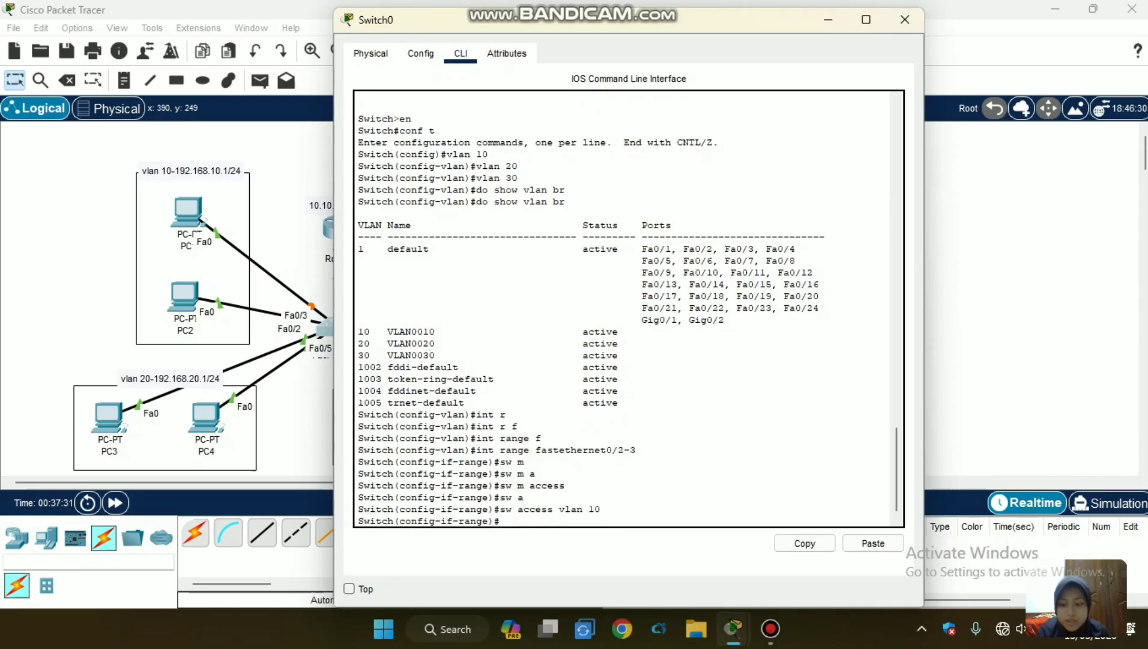
pyautogui.write('ex')
pyautogui.press('Return')
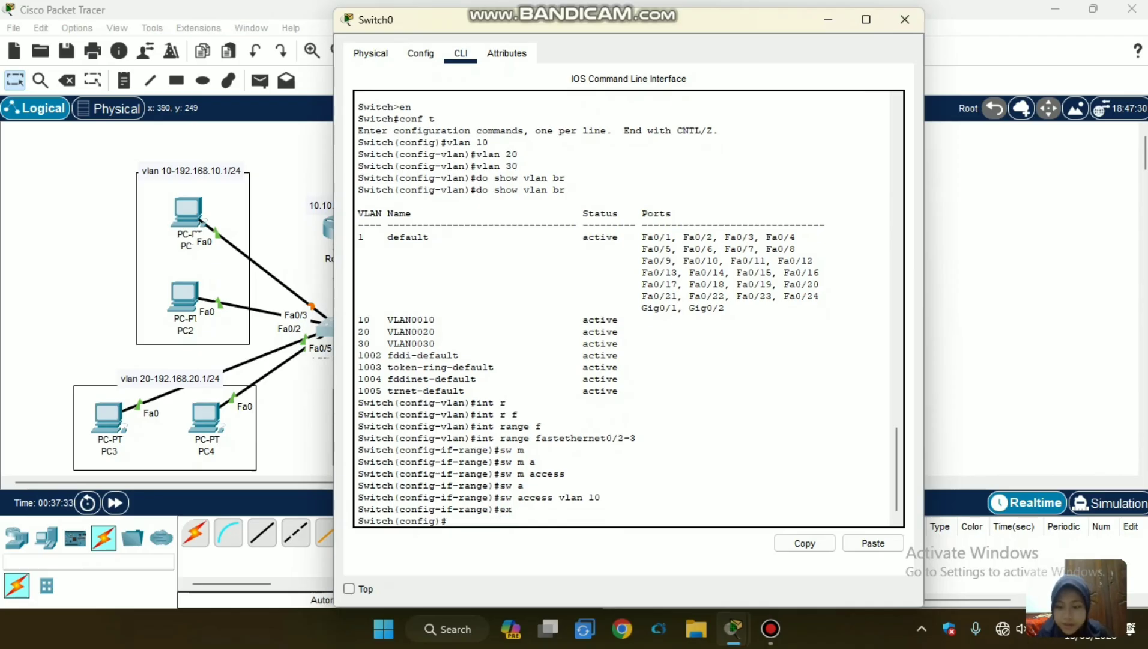
# Try to open interface configuration on Switch0 with the command int fa0/2-4.
pyautogui.write('int fa0/2-')
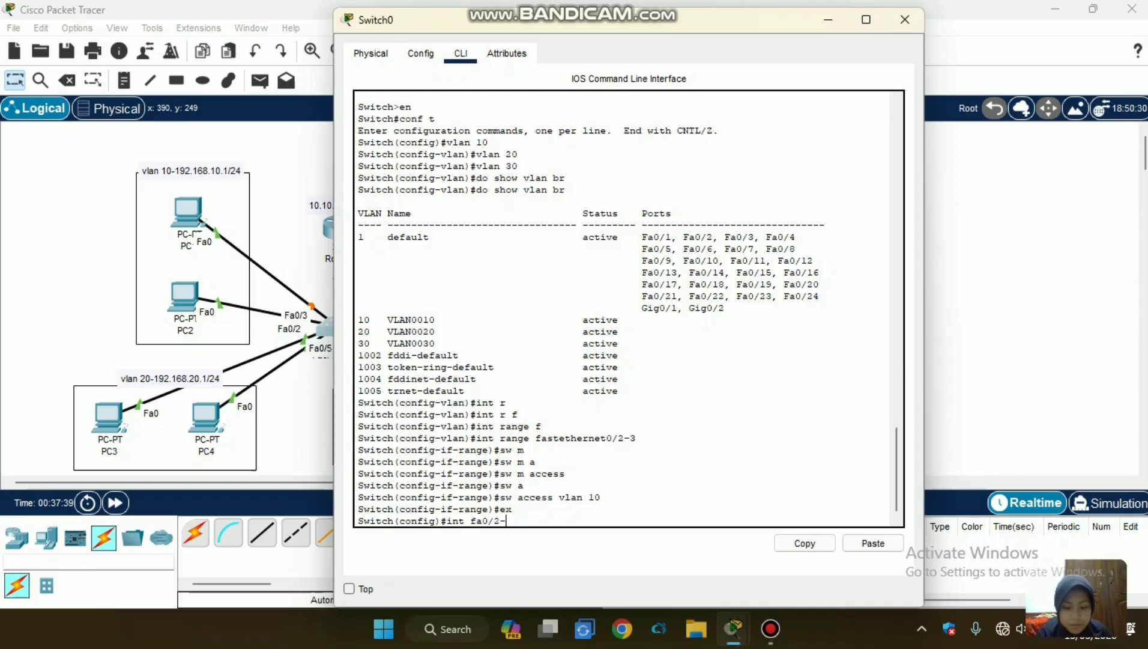
pyautogui.write('4')
pyautogui.press('Return')
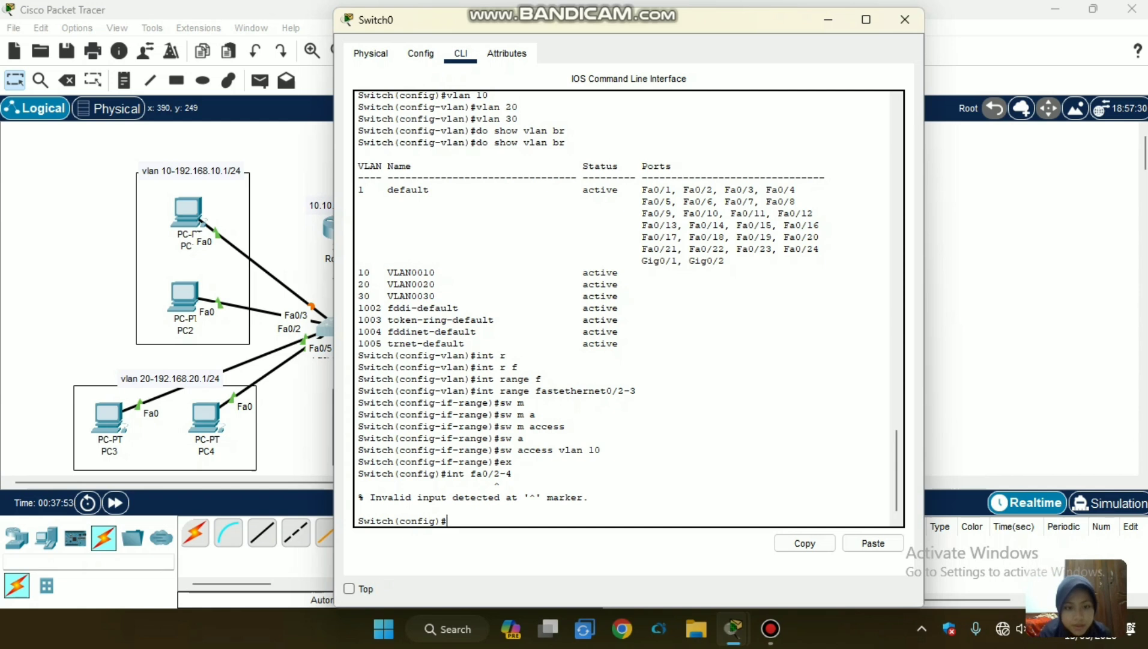
# Enter interface range configuration for the VLAN 20 ports on Switch0 with int r fa0/4-5.
pyautogui.write('int r')
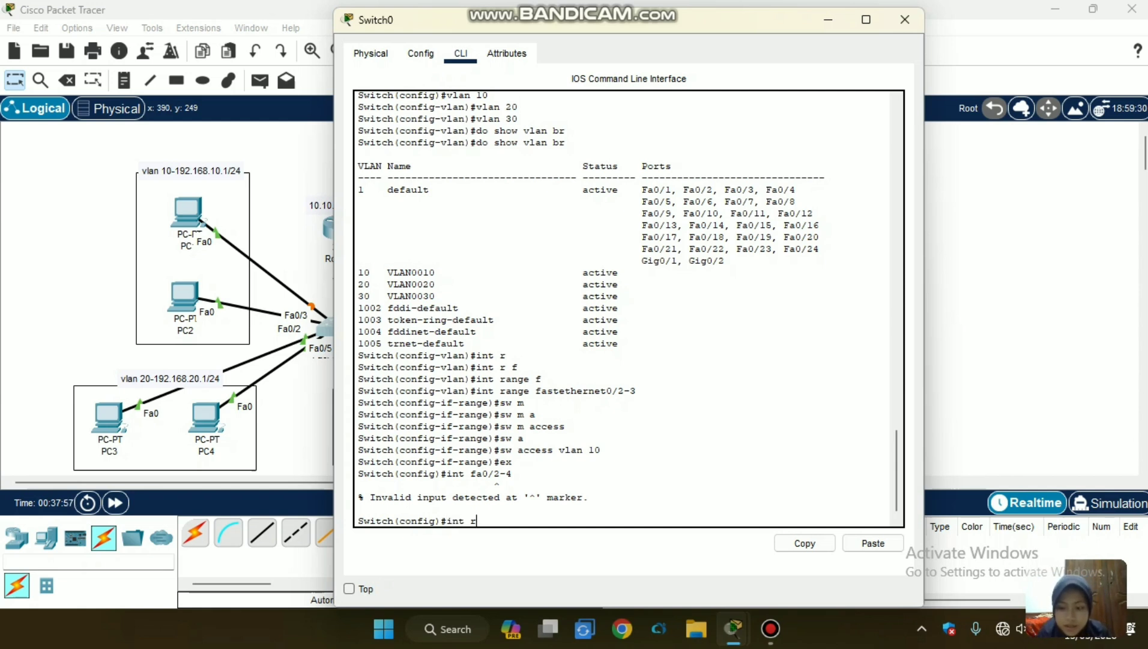
pyautogui.write(' fa')
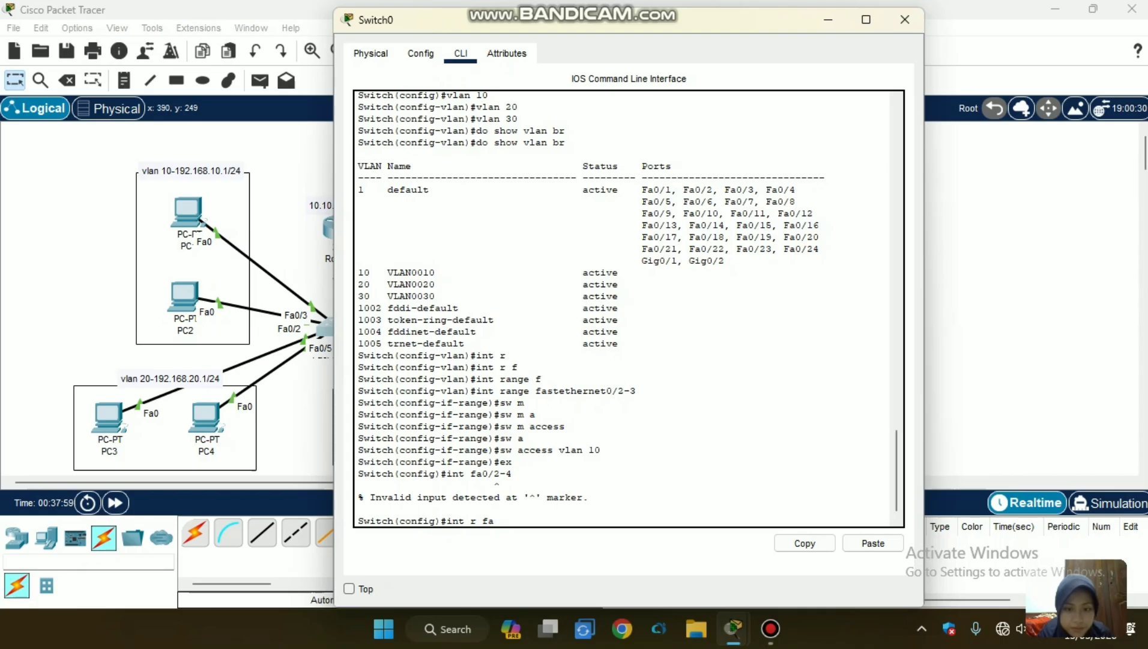
pyautogui.write('0/')
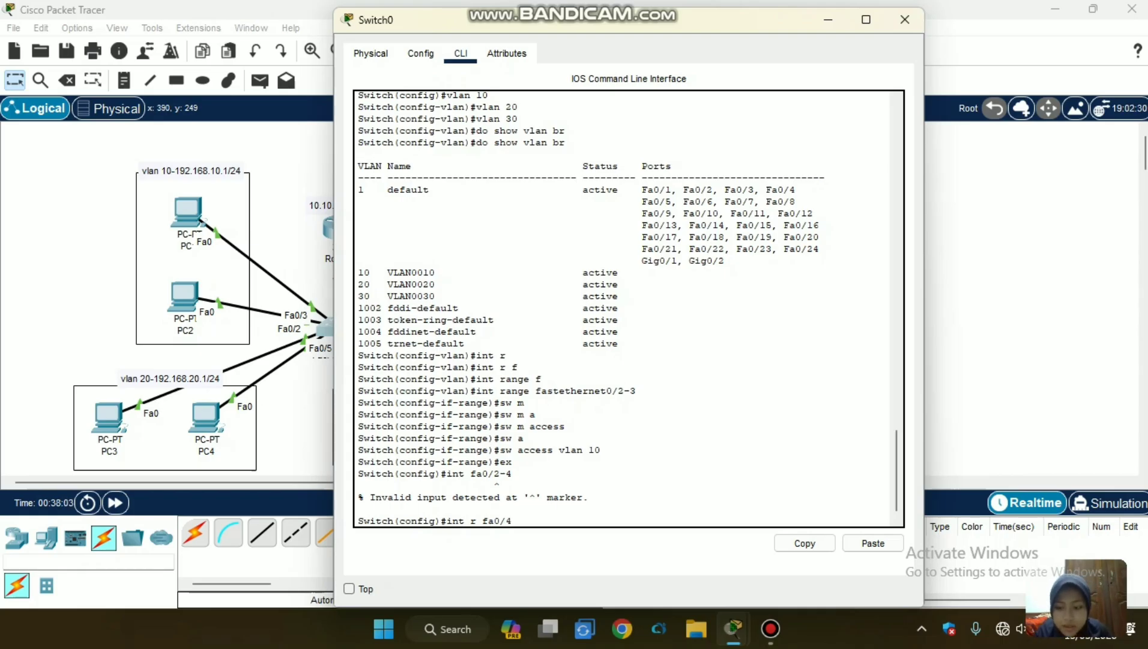
pyautogui.write('4-5')
pyautogui.press('Return')
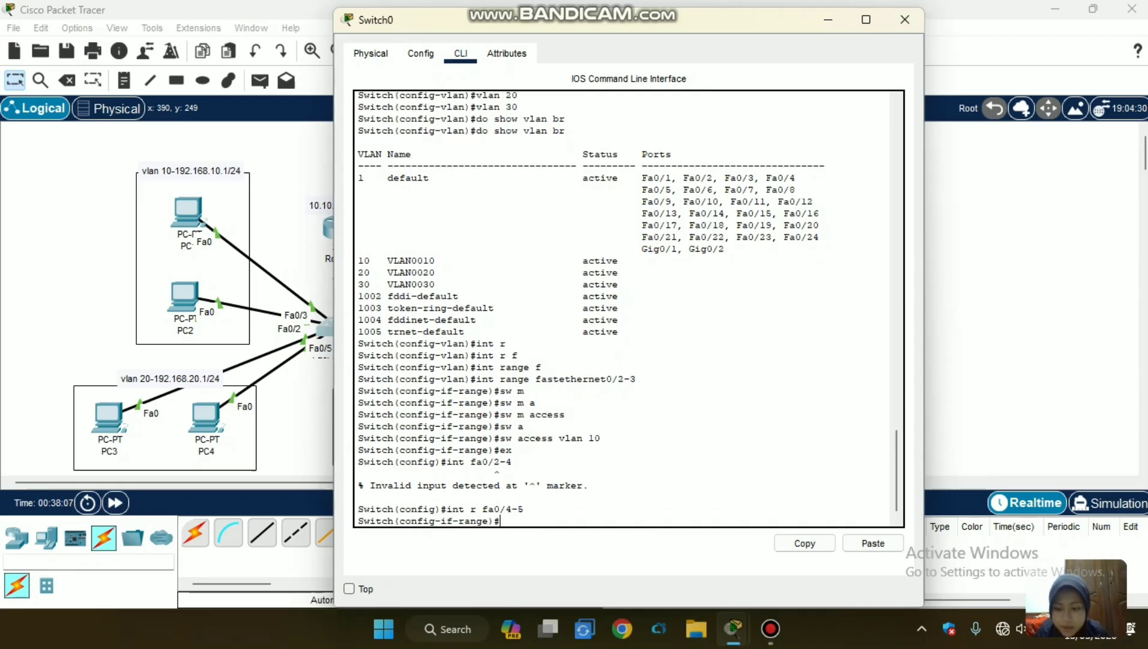
# Set Switch0 ports Fa0/4-5 to access mode with sw m access.
pyautogui.write('sw m a')
pyautogui.press('Tab')
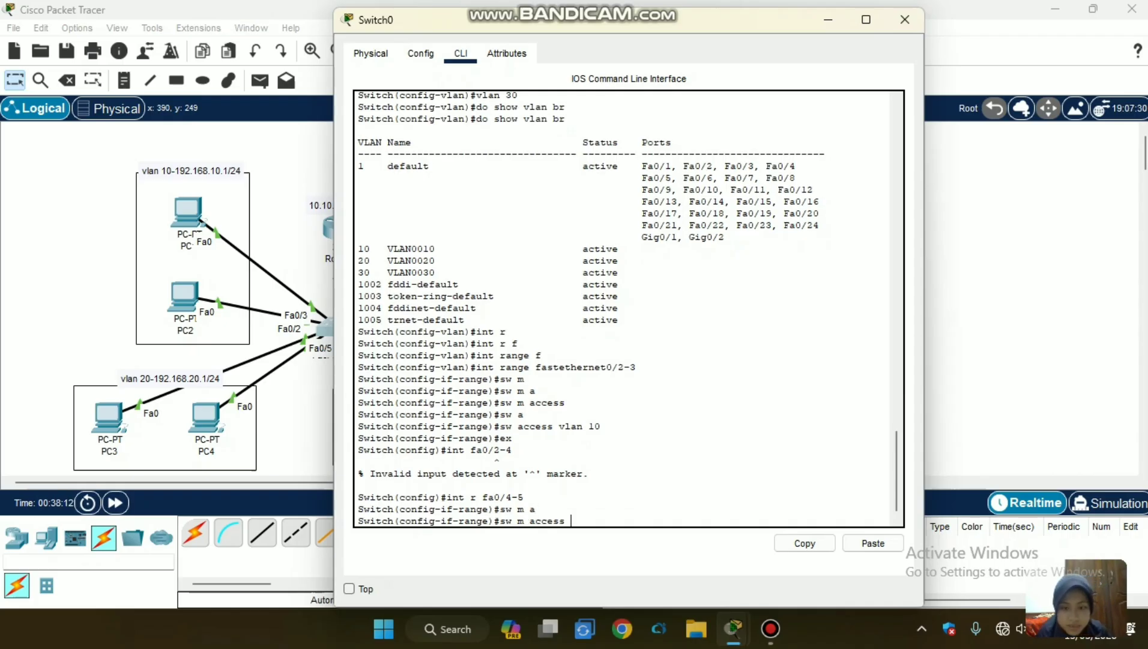
pyautogui.press('Return')
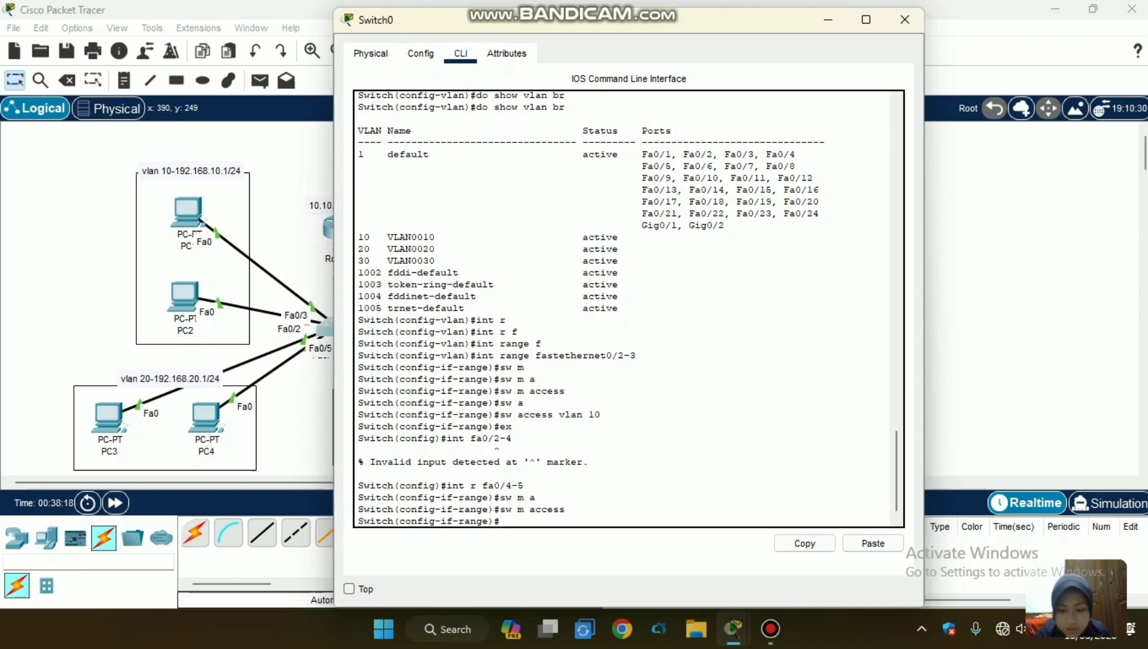
# Assign Switch0 ports Fa0/4-5 to VLAN 20 with sw access vlan 20.
pyautogui.write('sw a')
pyautogui.press('Tab')
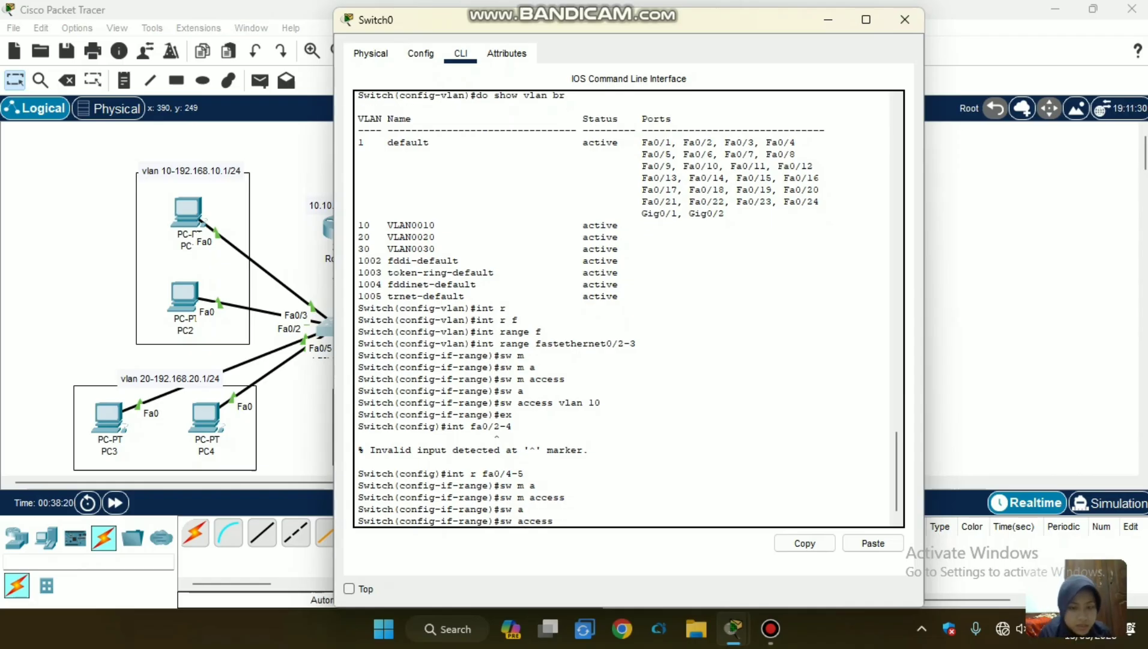
pyautogui.write('vlan')
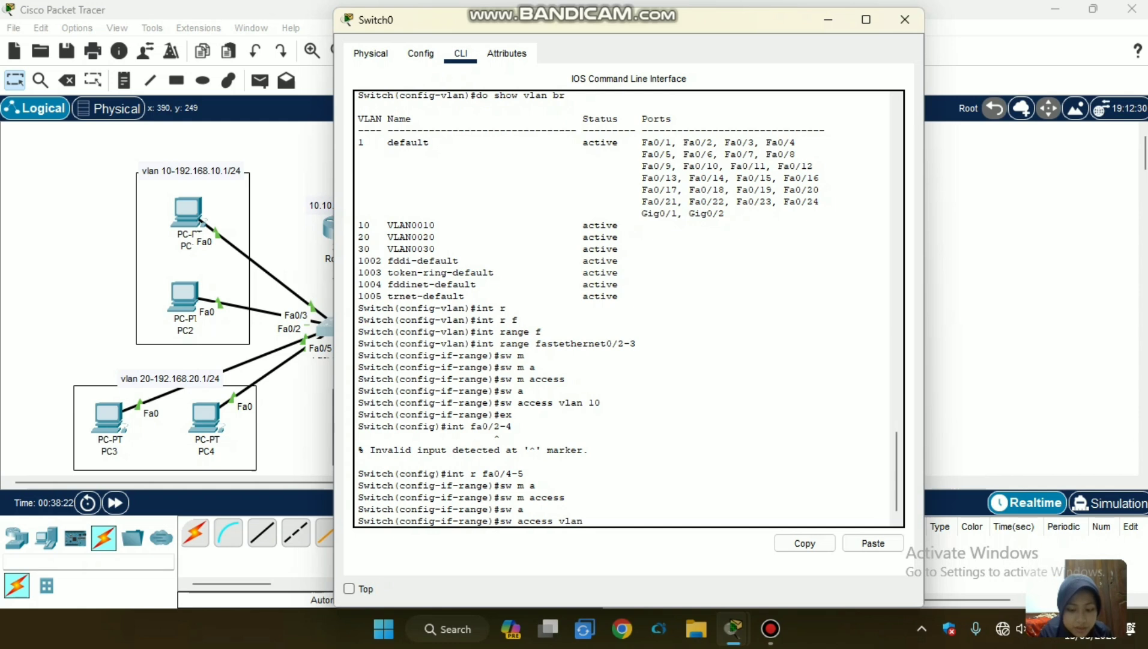
pyautogui.write(' 20')
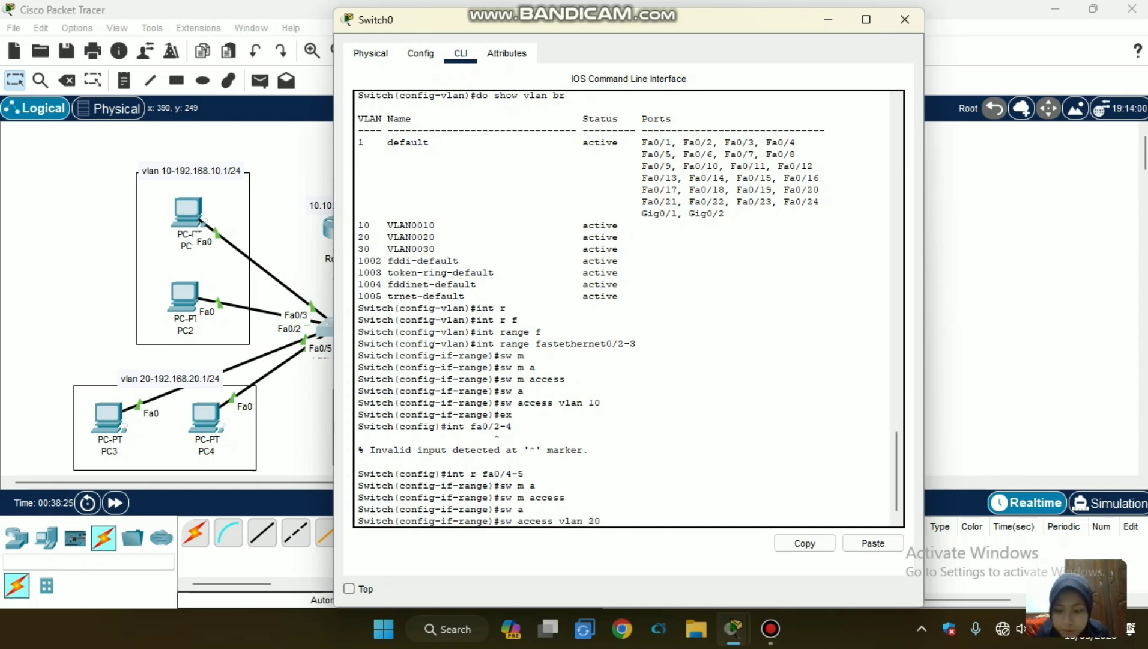
pyautogui.press('Return')
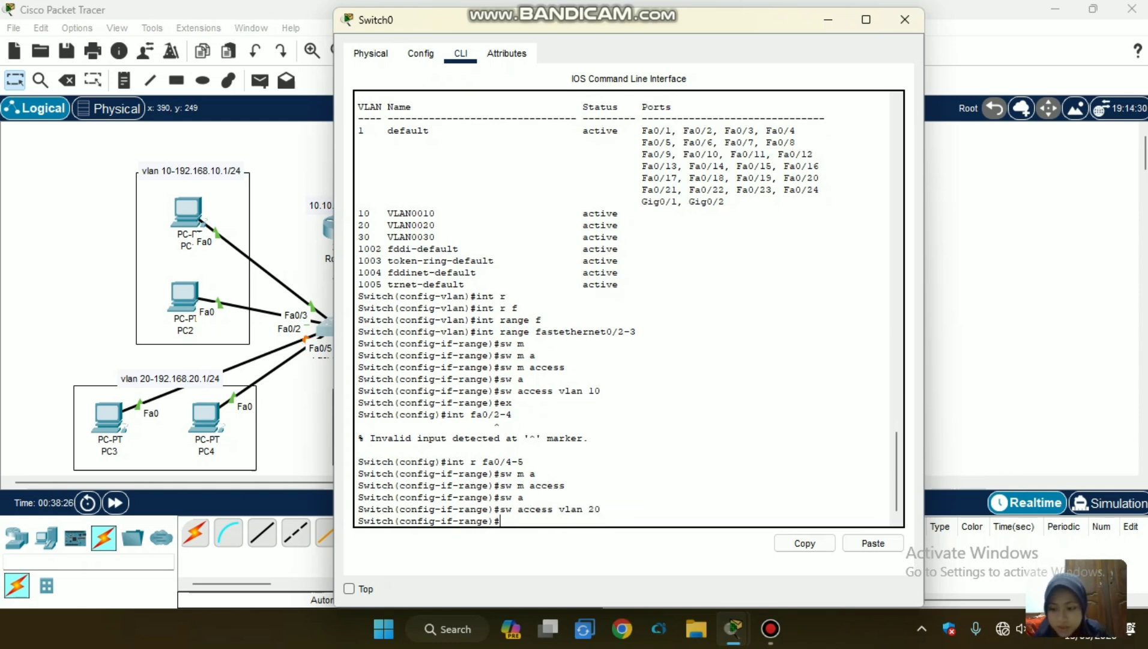
# Leave the VLAN 20 port range and enter interface range configuration for the VLAN 30 ports with int range fa0/6-7.
pyautogui.write('ex')
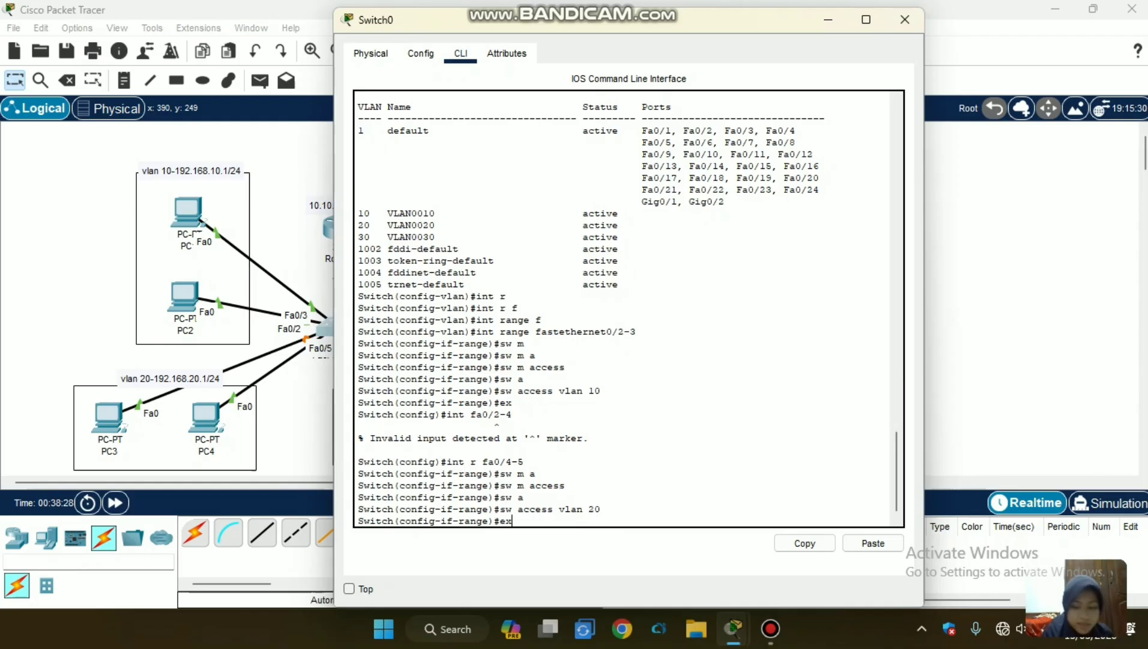
pyautogui.press('Return')
pyautogui.write('int')
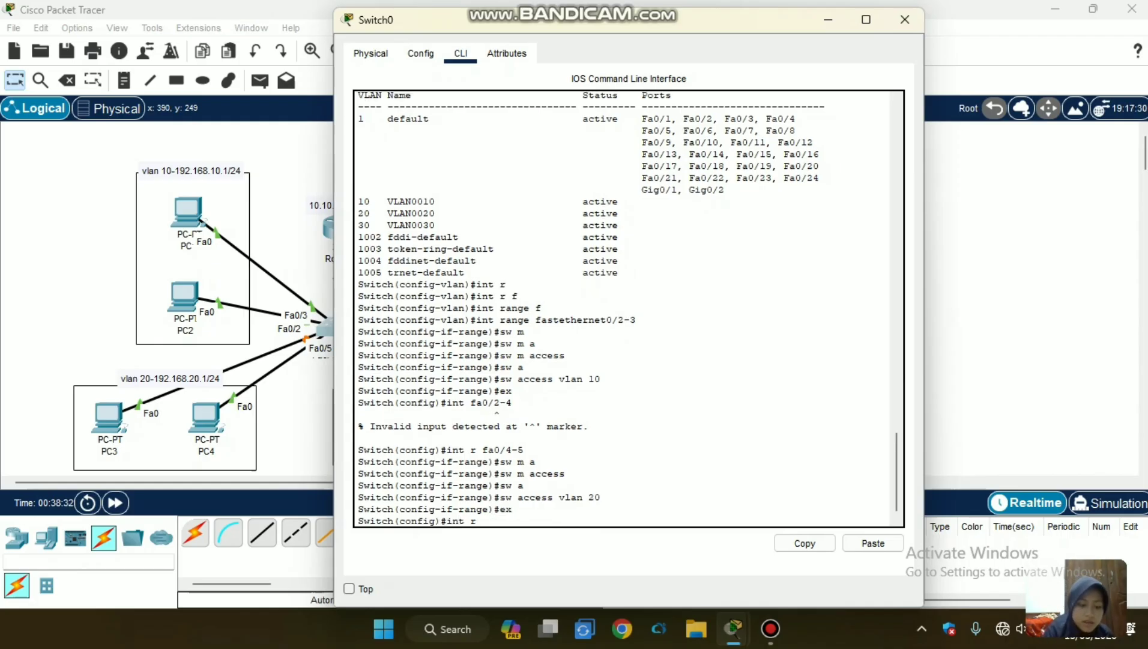
pyautogui.write(' r')
pyautogui.press('Tab')
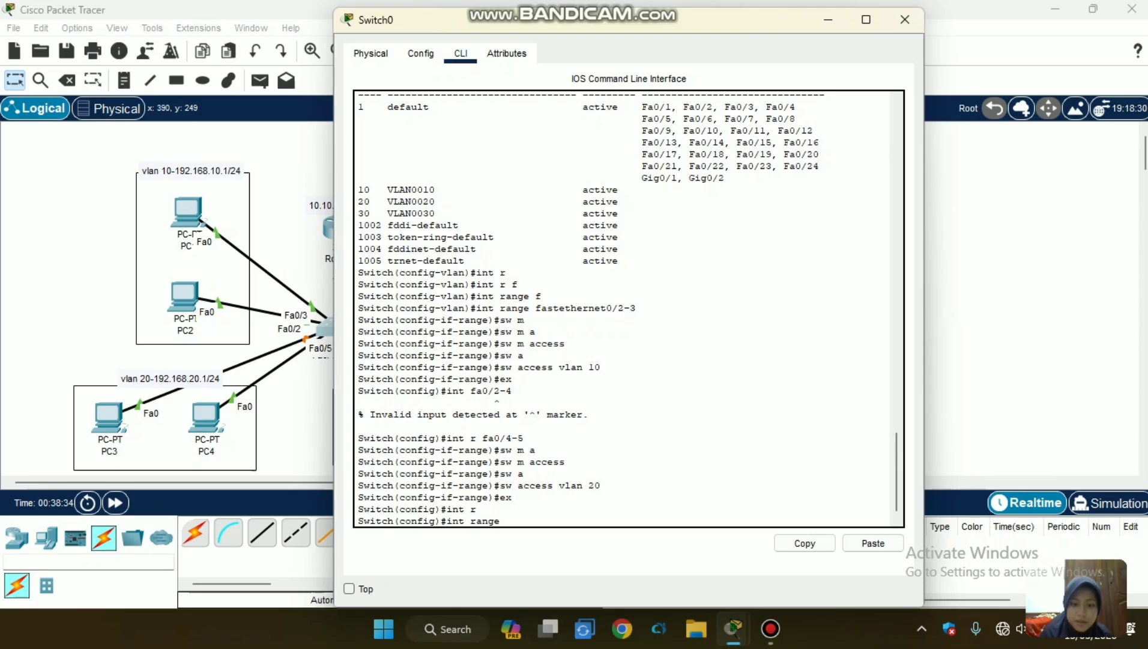
pyautogui.write('fa0/6')
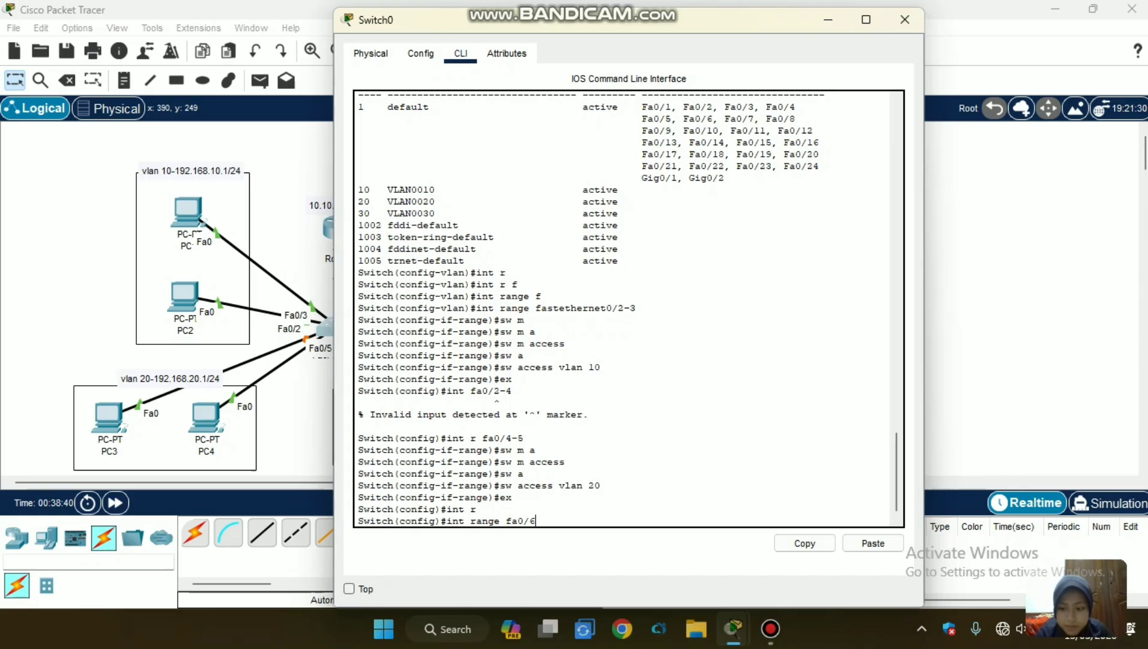
pyautogui.write('-7')
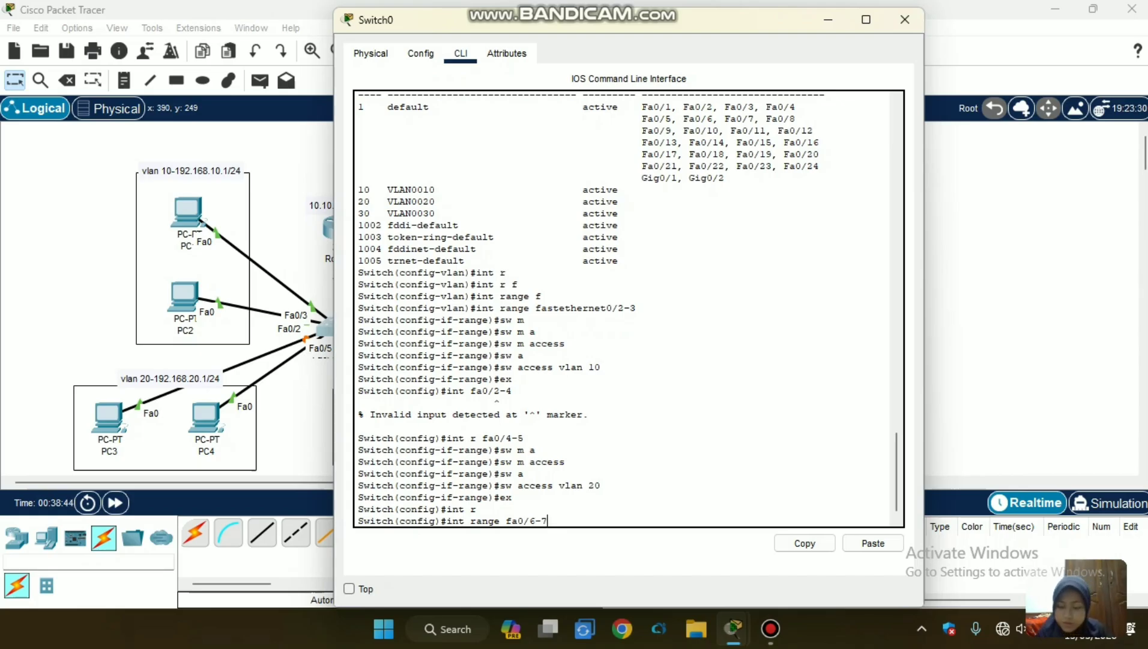
pyautogui.press('Return')
# Set Switch0 ports Fa0/6-7 to access mode with sw m access.
pyautogui.write('sw m a')
pyautogui.press('Tab')
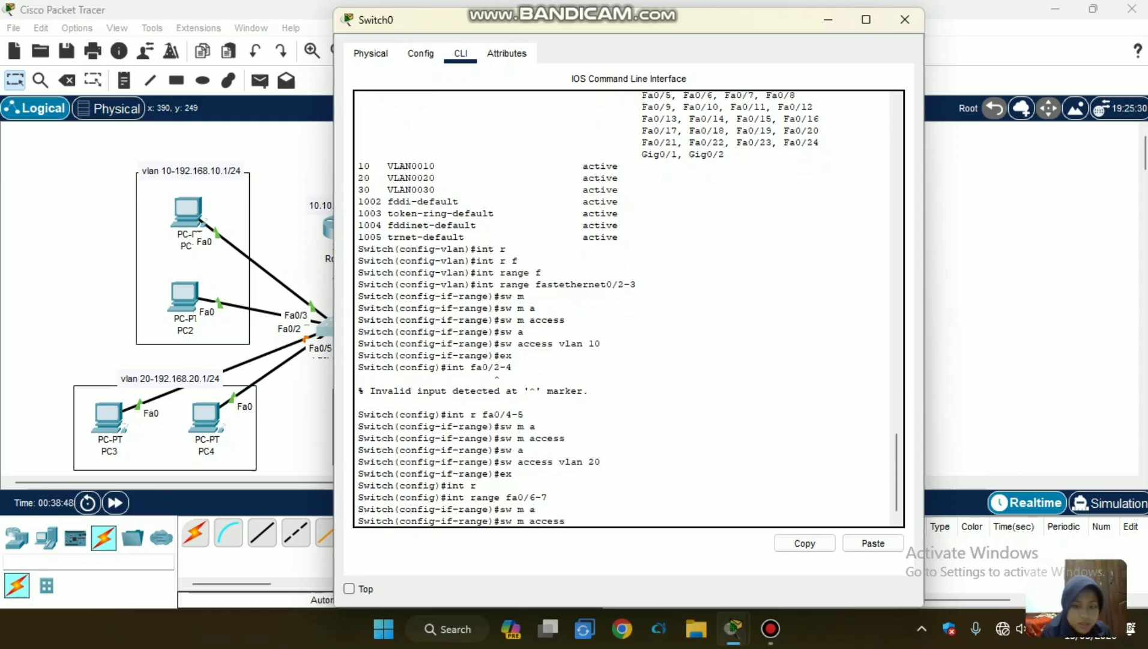
pyautogui.press('Return')
# Assign Switch0 ports Fa0/6-7 to VLAN 30 with sw a vlan 30.
pyautogui.write('sw a')
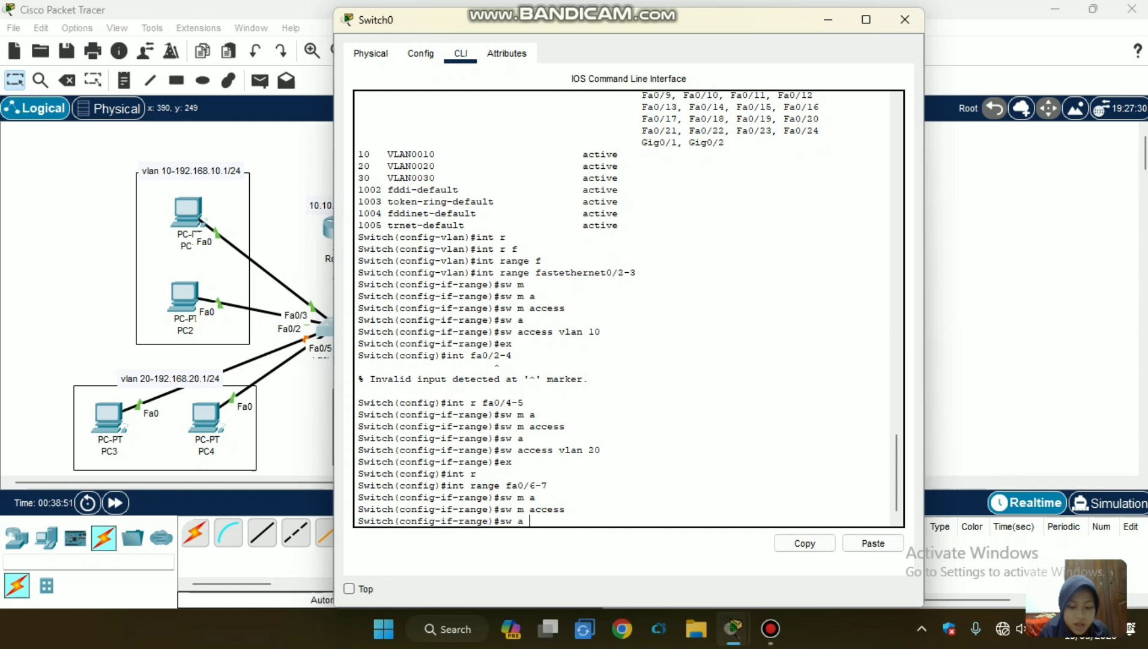
pyautogui.press('Tab')
pyautogui.write('vlan v')
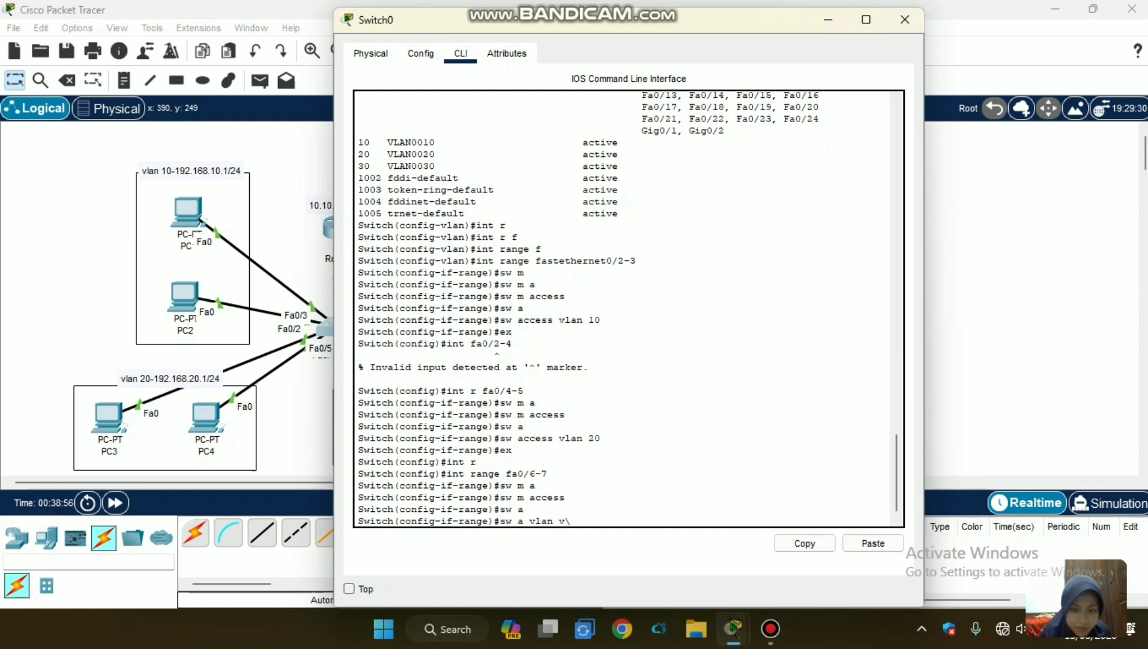
pyautogui.press('BackSpace')
pyautogui.press('Tab')
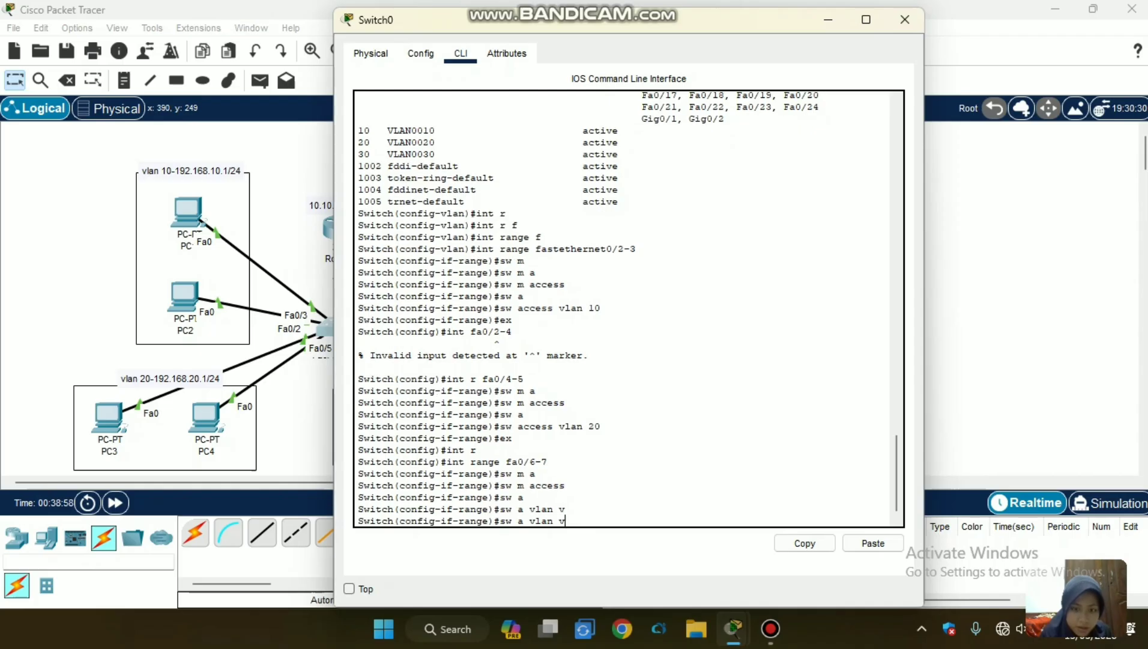
pyautogui.press('BackSpace')
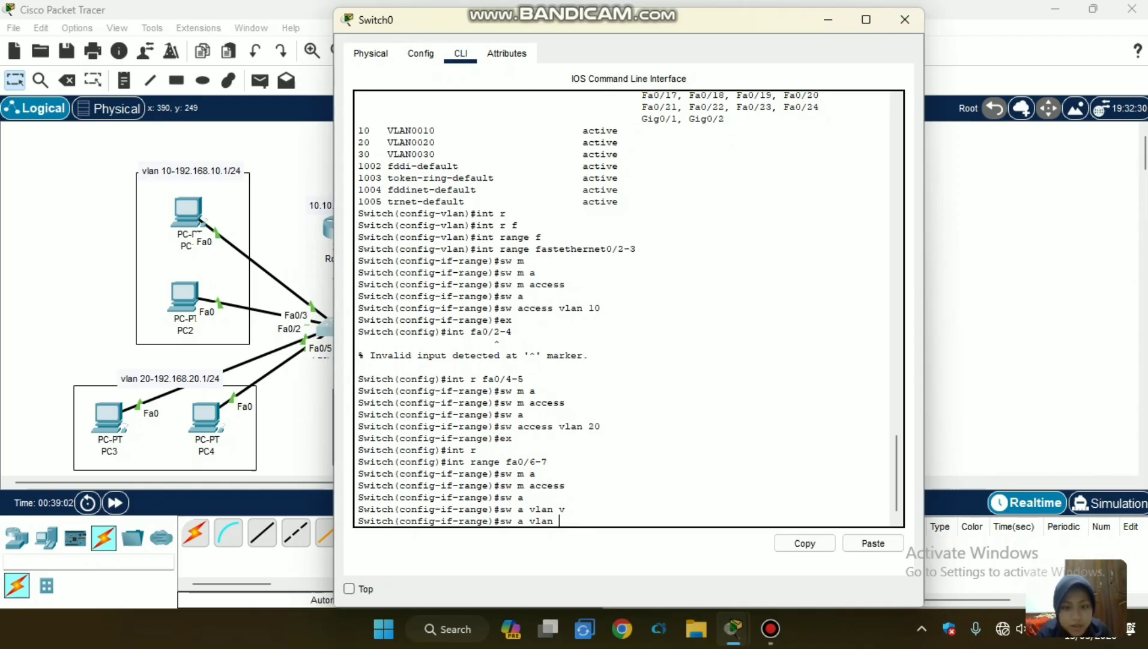
pyautogui.write('30')
pyautogui.press('Return')
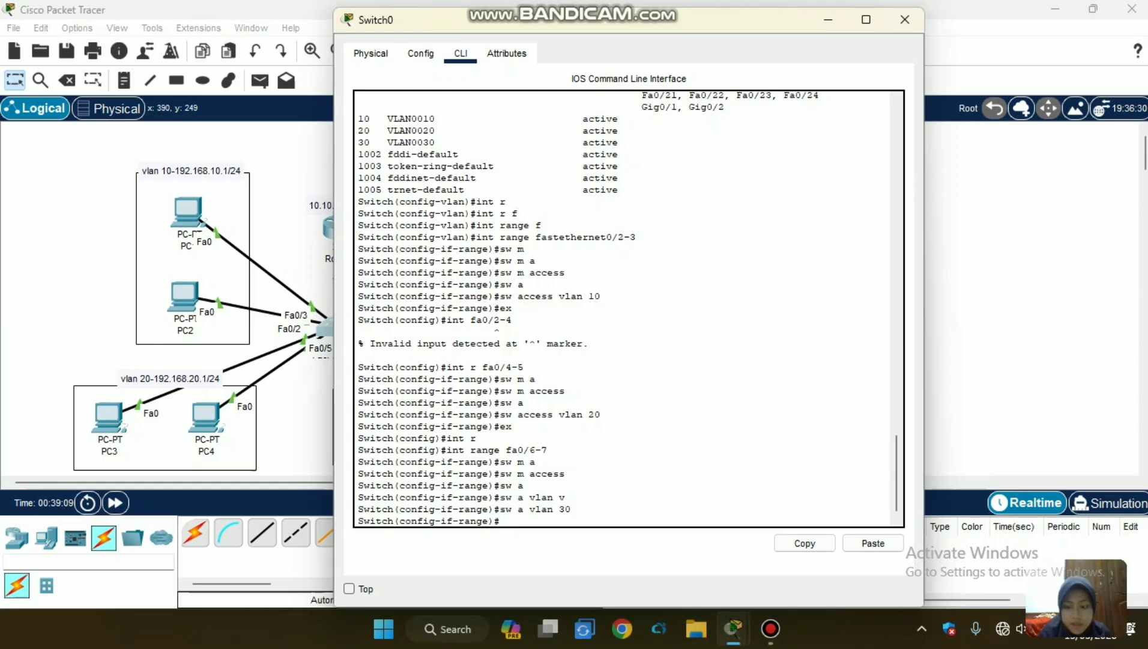
# Exit the port range and enter configuration of Switch0's router-facing interface with int fa0/1.
pyautogui.write('ex')
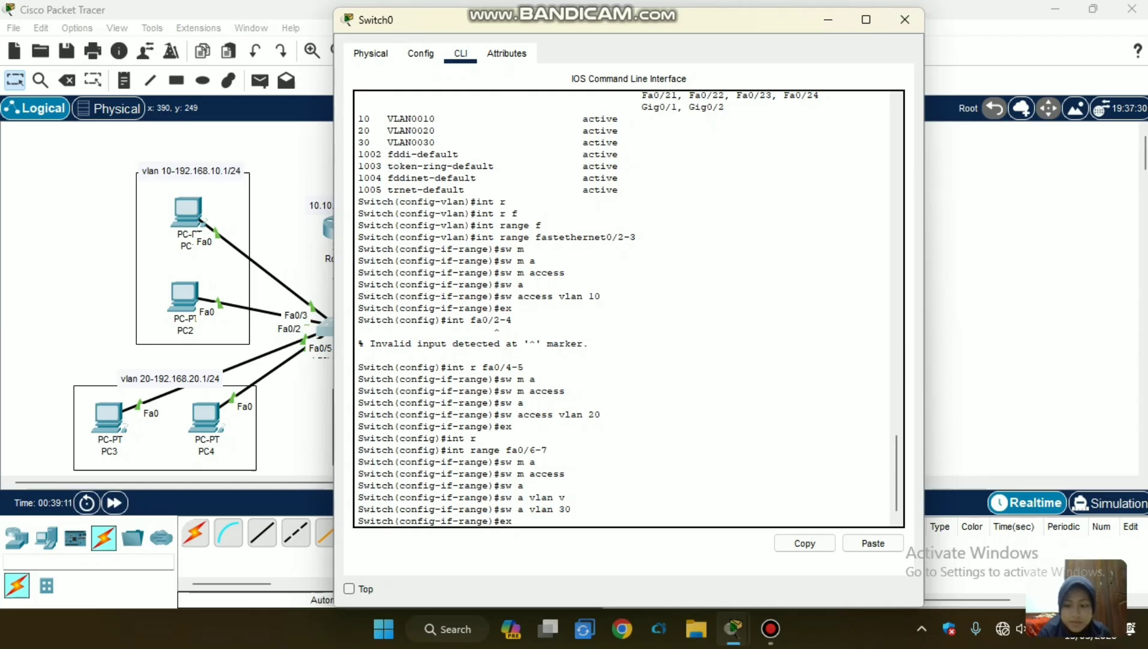
pyautogui.press('Return')
pyautogui.write('int fa0/1')
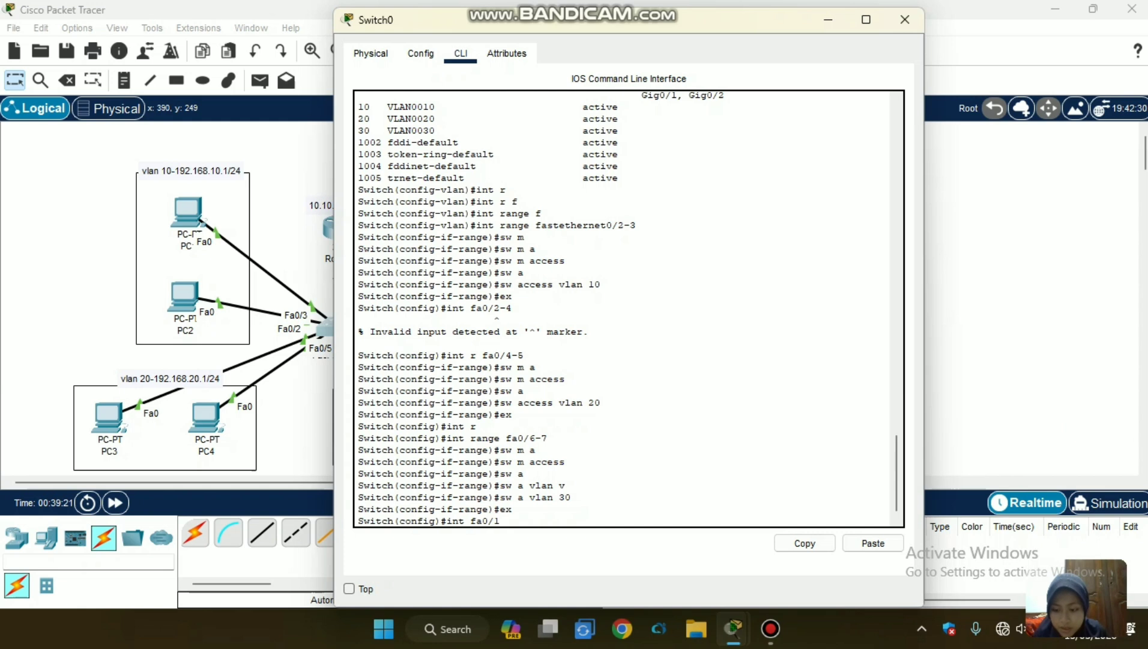
pyautogui.press('Return')
# Set Switch0 port Fa0/1 to trunk mode with sw m trunk and return to the topology.
pyautogui.write('sw m')
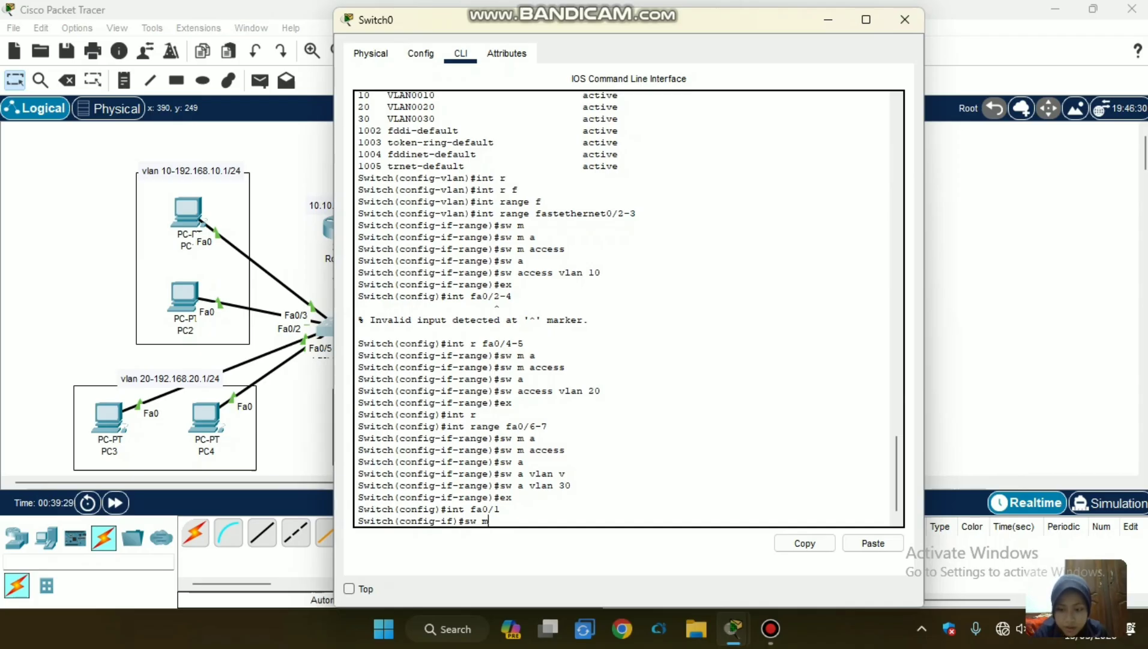
pyautogui.write('tr')
pyautogui.press('BackSpace')
pyautogui.press('BackSpace')
pyautogui.write('t')
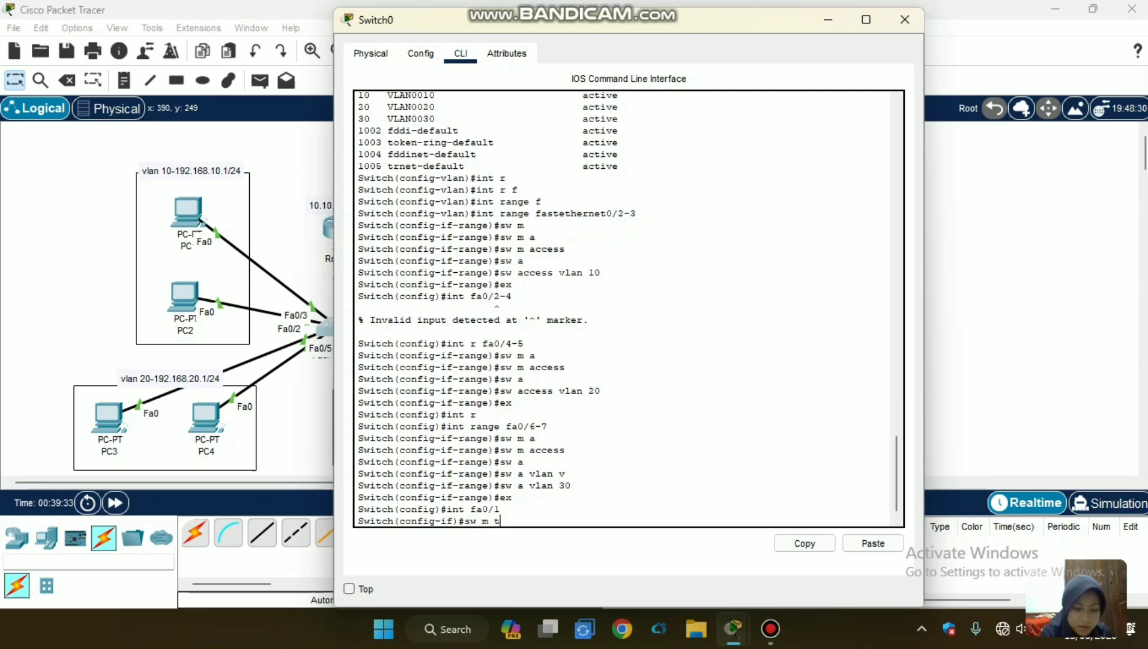
pyautogui.write('runk')
pyautogui.press('Tab')
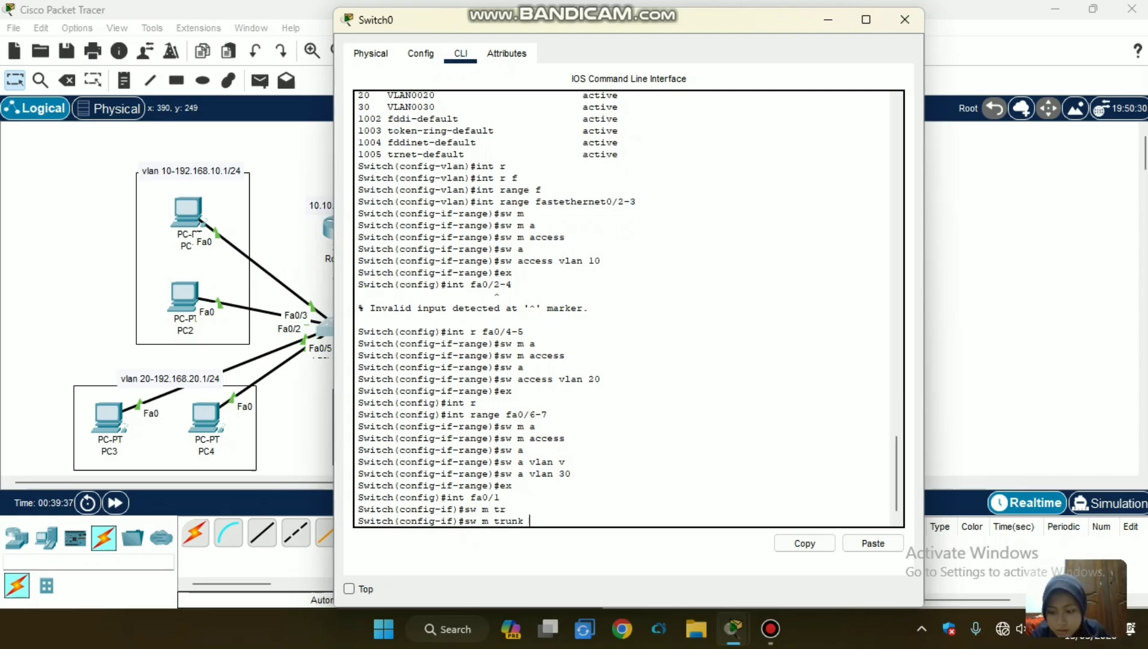
pyautogui.press('Return')
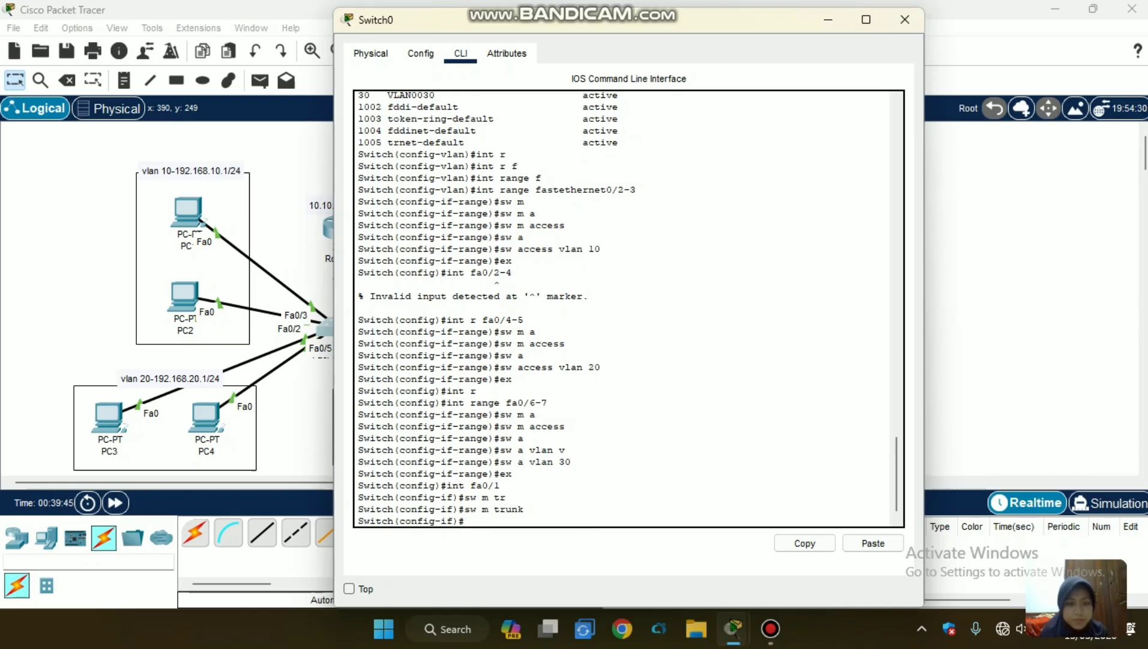
pyautogui.click(323, 447)
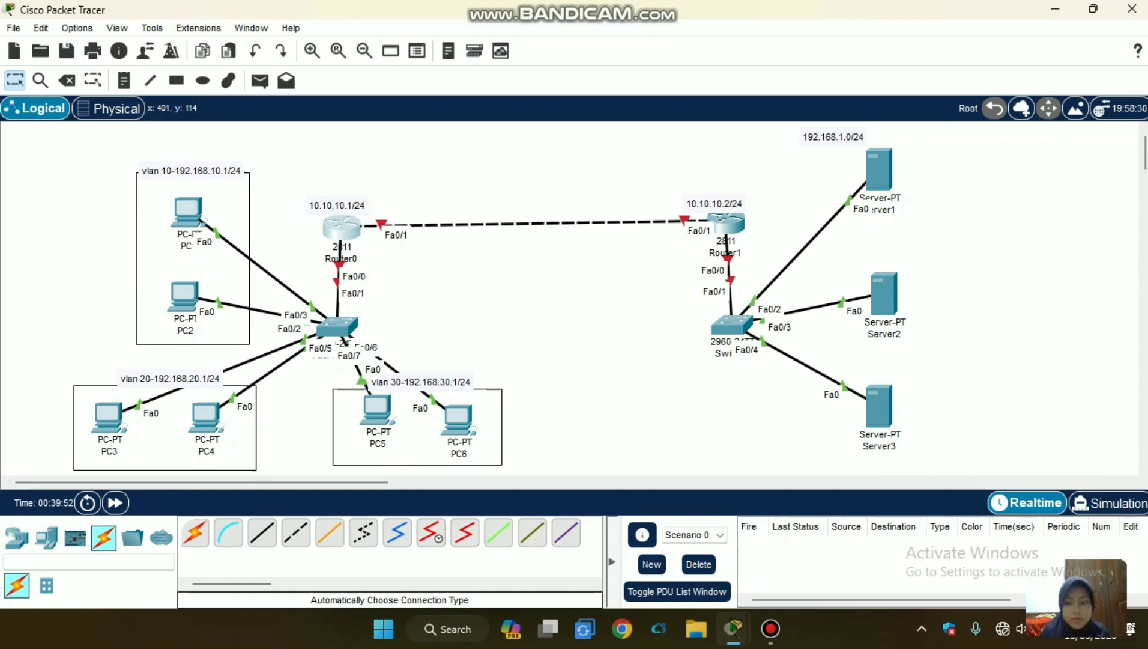
# Open Router0's physical device view and power the router off.
pyautogui.click(341, 225)
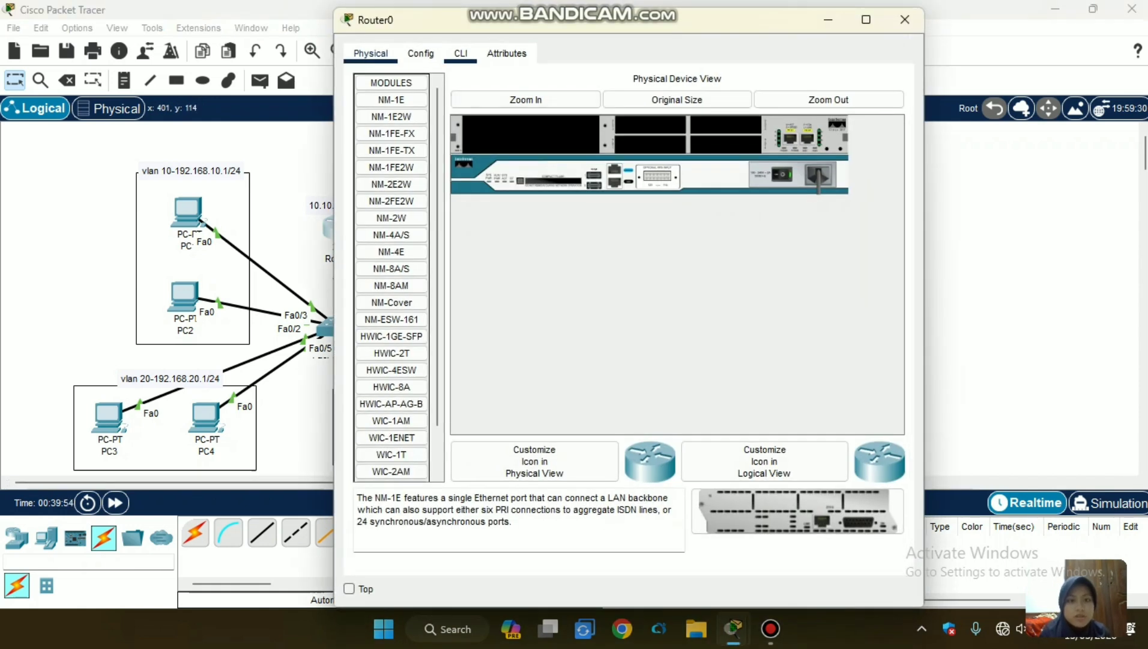
pyautogui.click(460, 54)
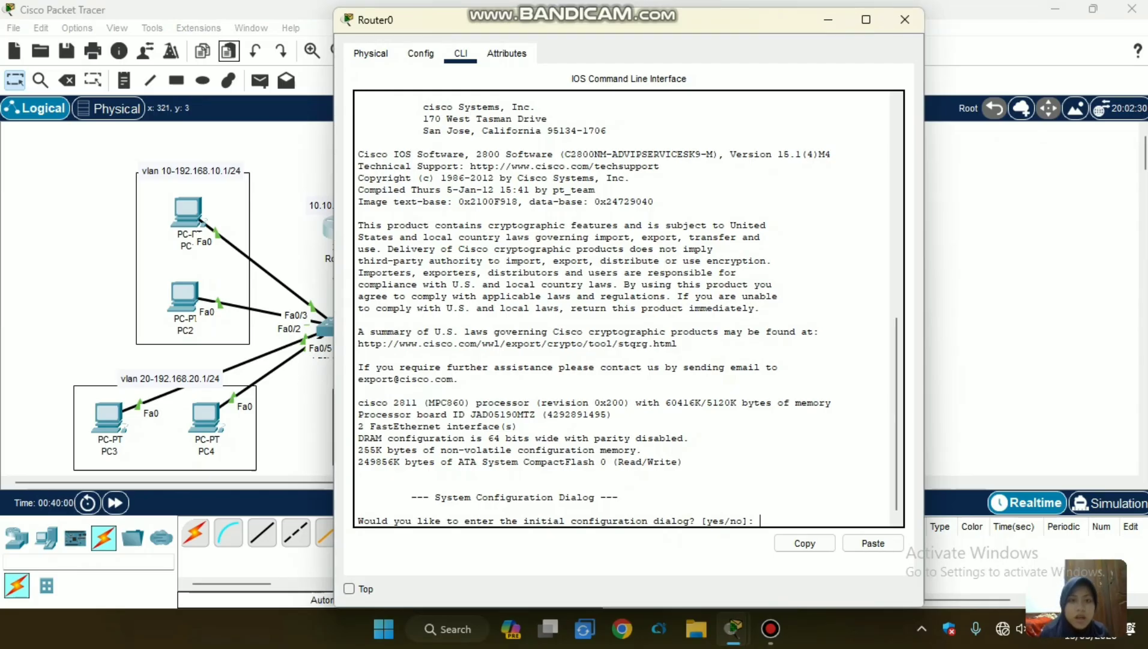
pyautogui.click(371, 53)
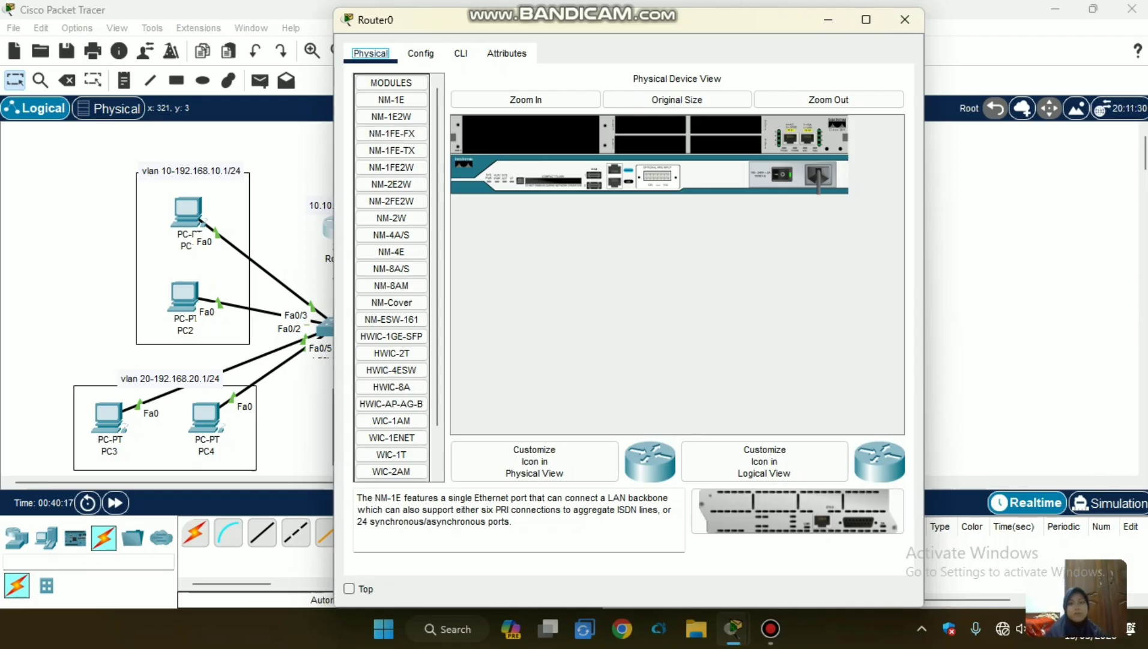
pyautogui.click(782, 175)
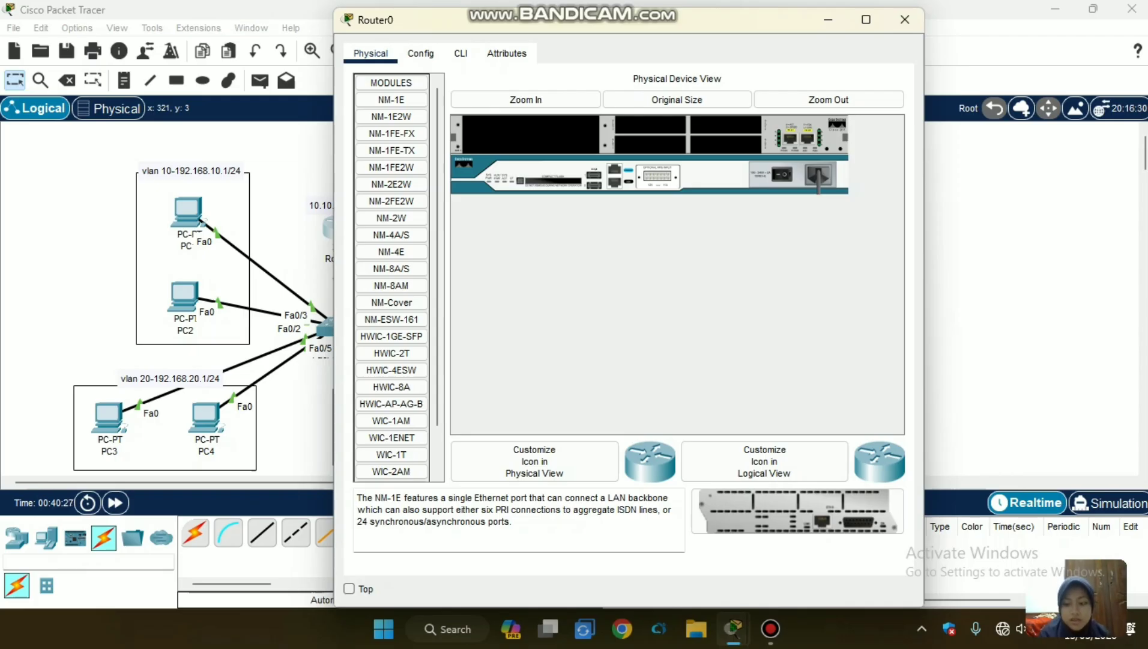
# Install an NM-1FE-TX module in Router0's large empty slot, power the router back on and return to the topology.
pyautogui.click(525, 100)
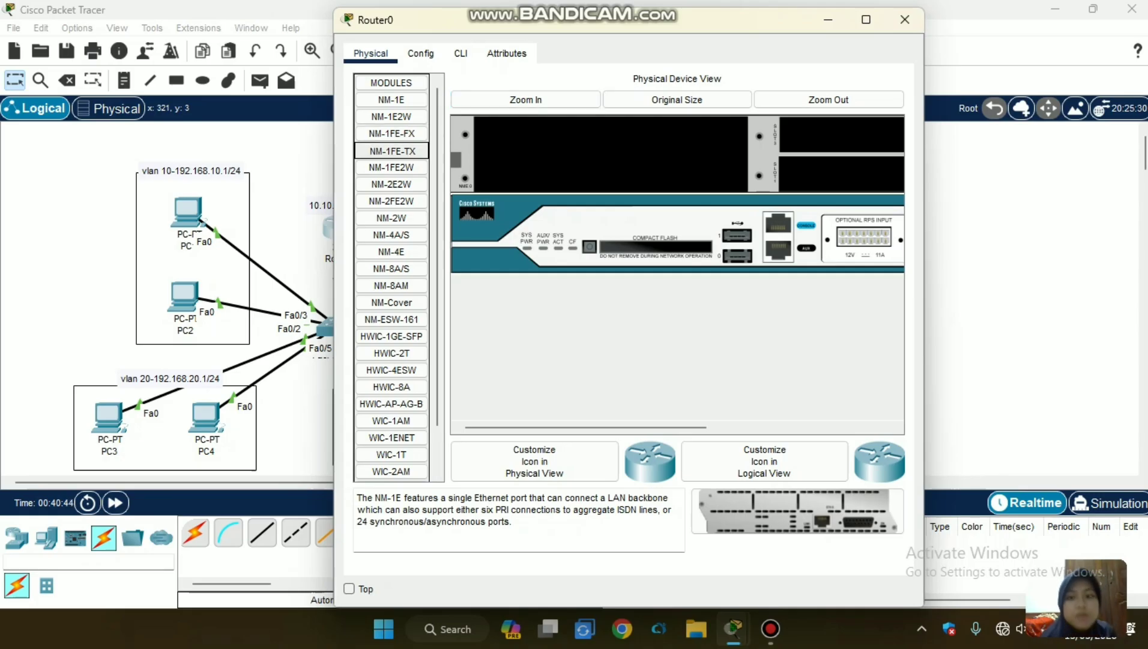
pyautogui.moveTo(392, 150); pyautogui.dragTo(607, 153)
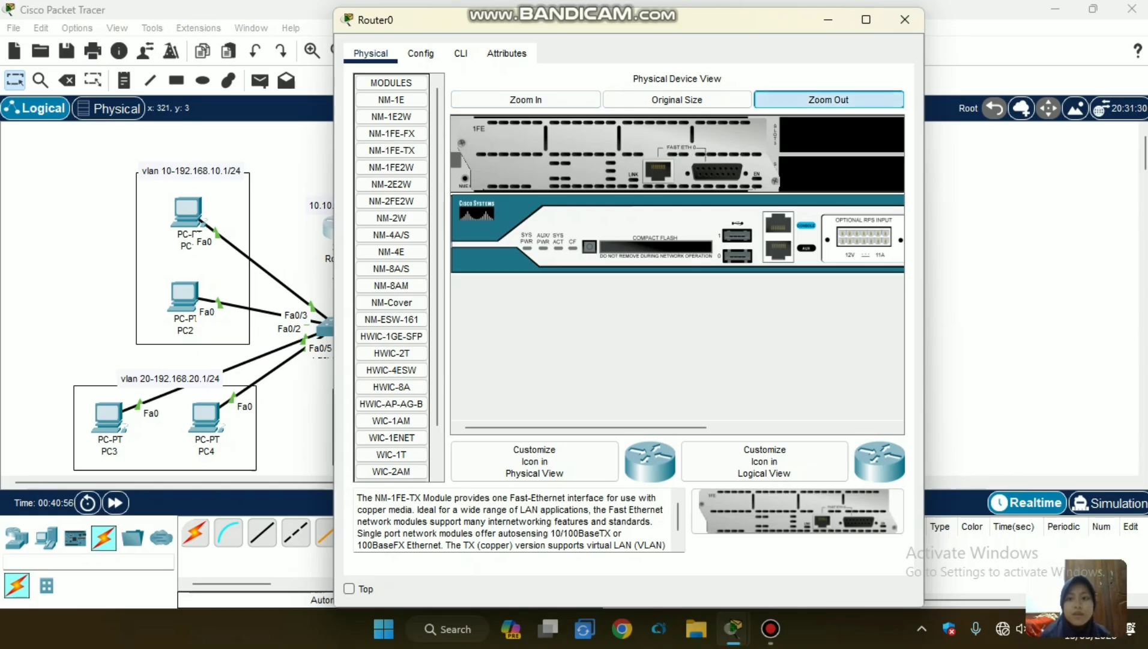
pyautogui.click(829, 99)
pyautogui.click(783, 174)
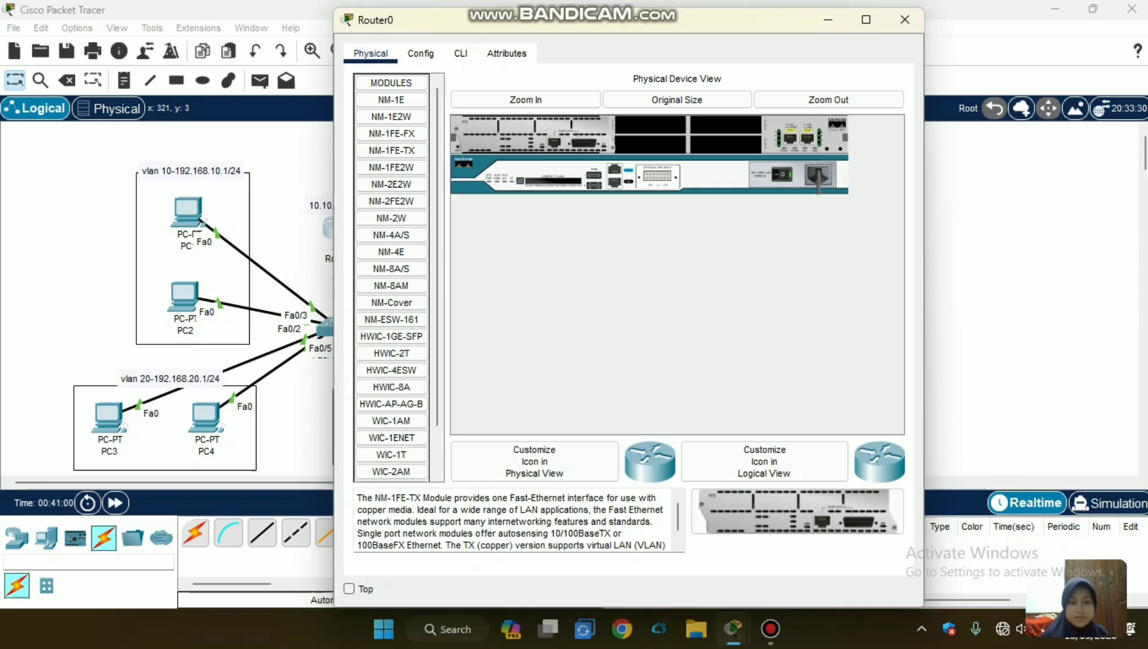
pyautogui.click(289, 195)
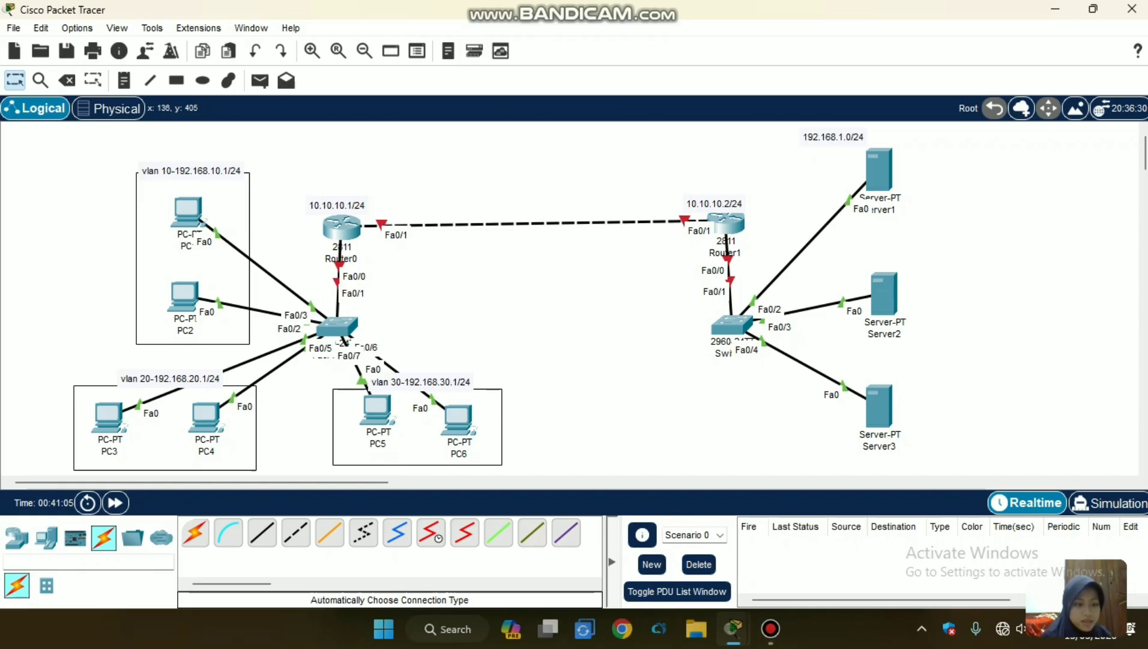
# Fast-forward the simulation time three times.
pyautogui.click(115, 503)
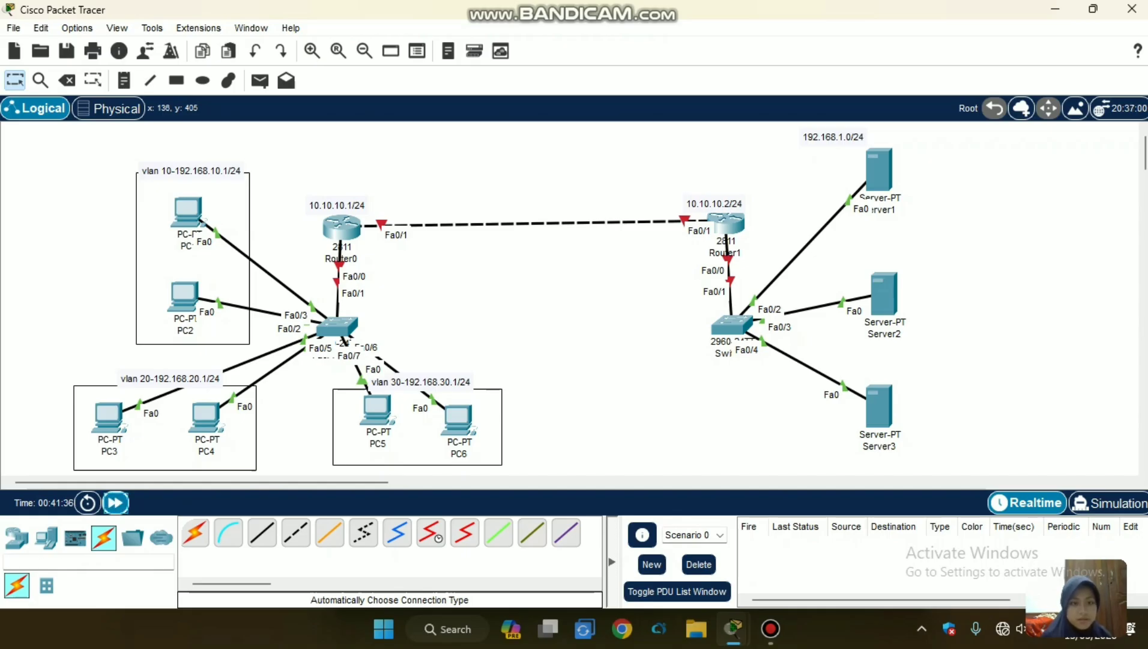
pyautogui.click(116, 503)
pyautogui.click(116, 503)
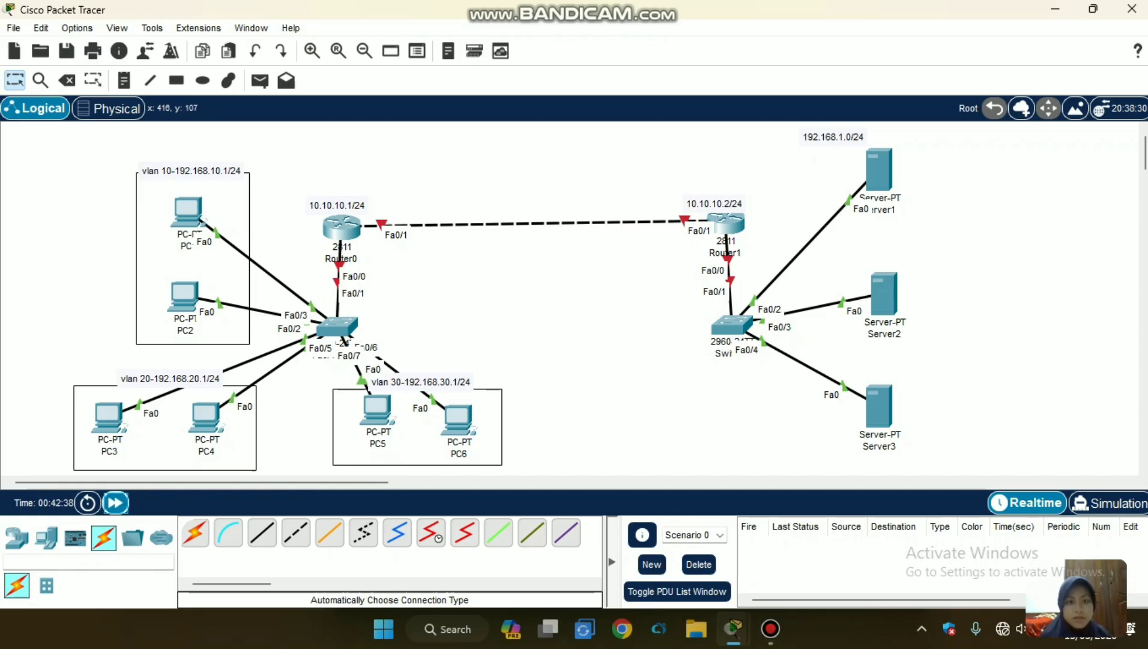
# Open Router0's command line, decline the initial configuration dialog with n and start the router session.
pyautogui.click(341, 227)
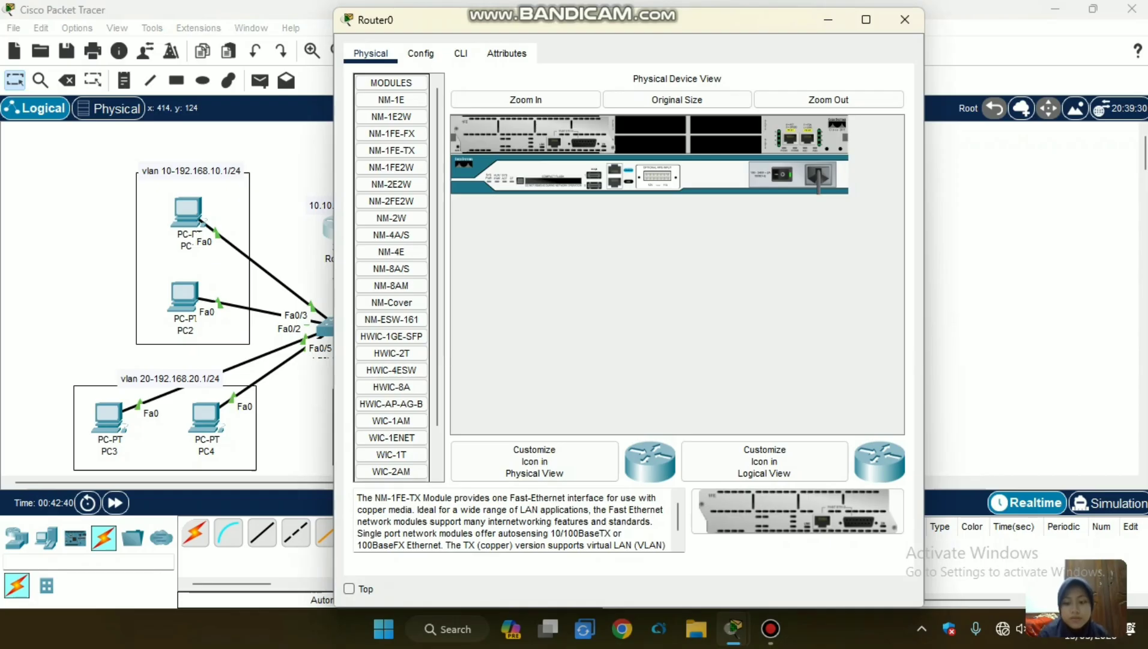
pyautogui.click(461, 53)
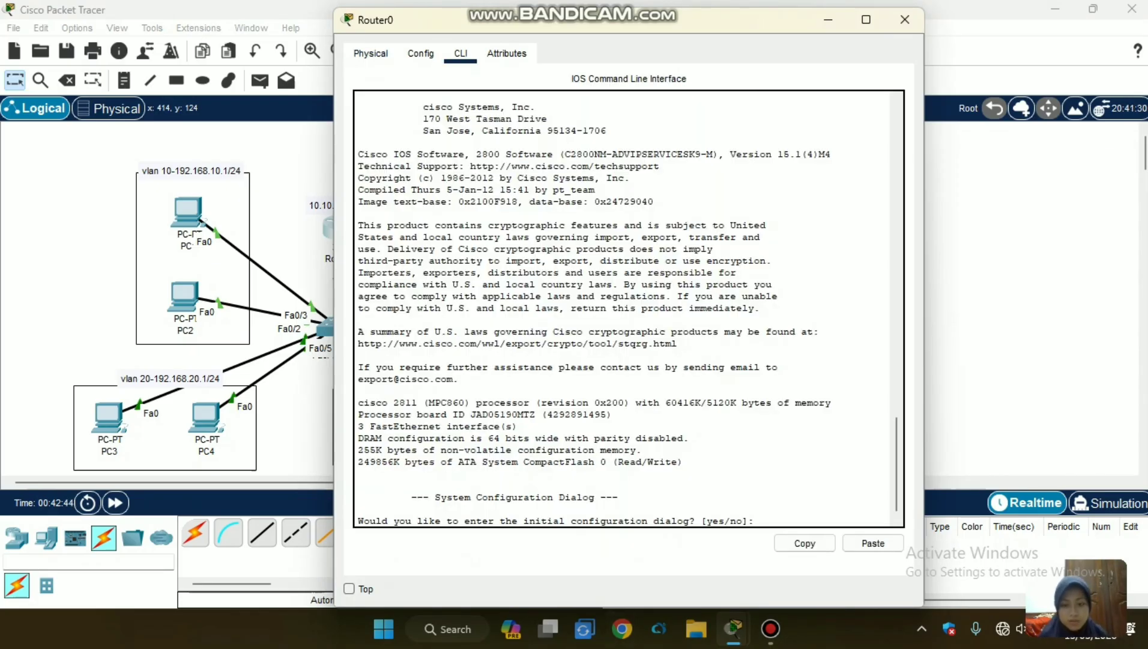
pyautogui.press('Return')
pyautogui.write('n')
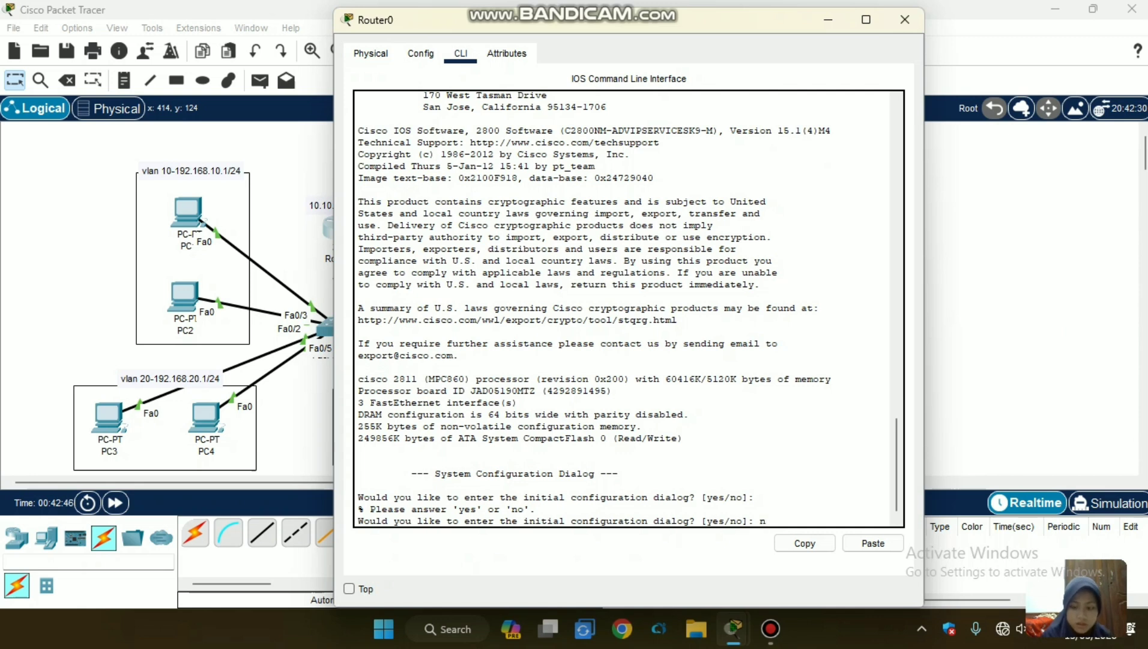
pyautogui.press('Return')
# Enter global configuration mode on Router0 with en and conf t.
pyautogui.press('Return')
pyautogui.write('en')
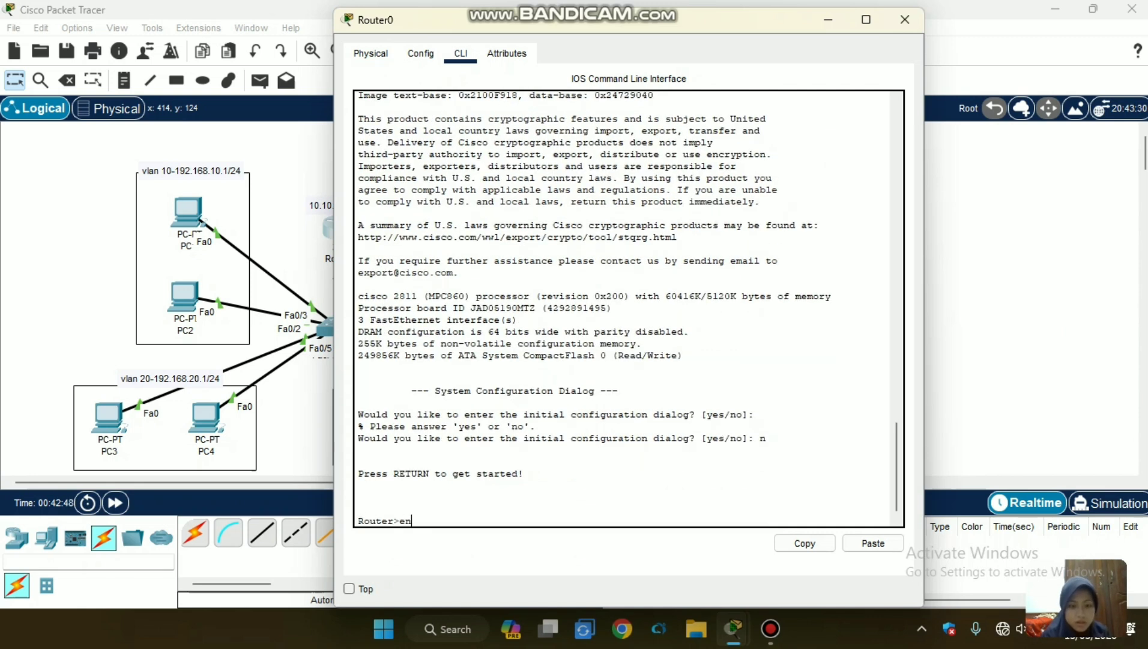
pyautogui.press('Return')
pyautogui.write('conf t')
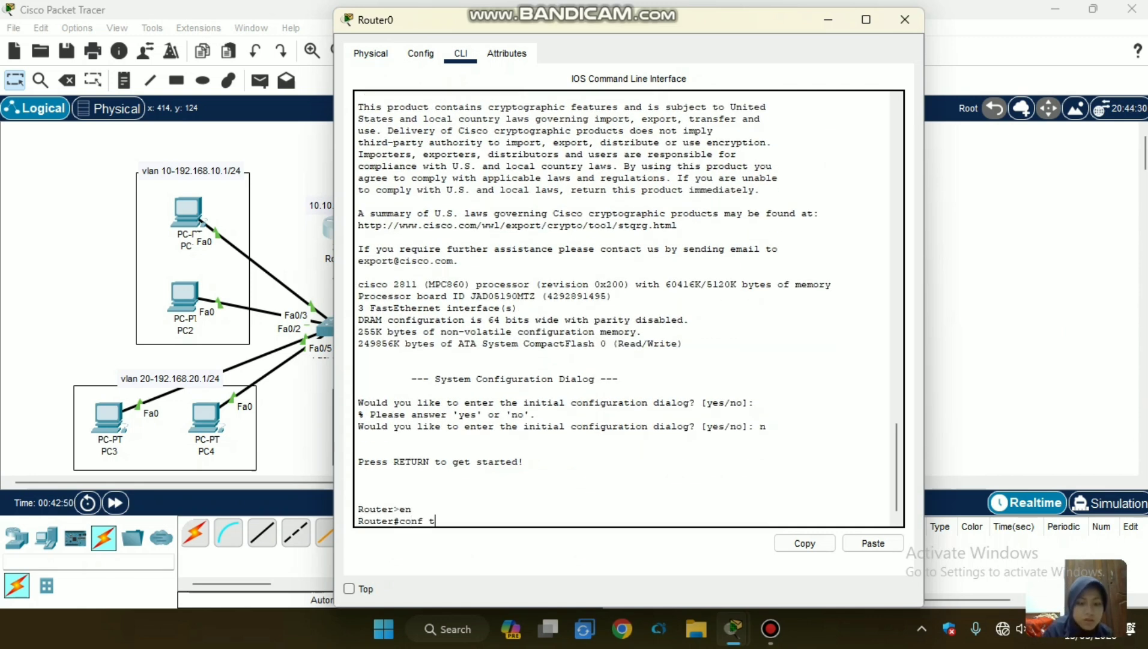
pyautogui.press('Return')
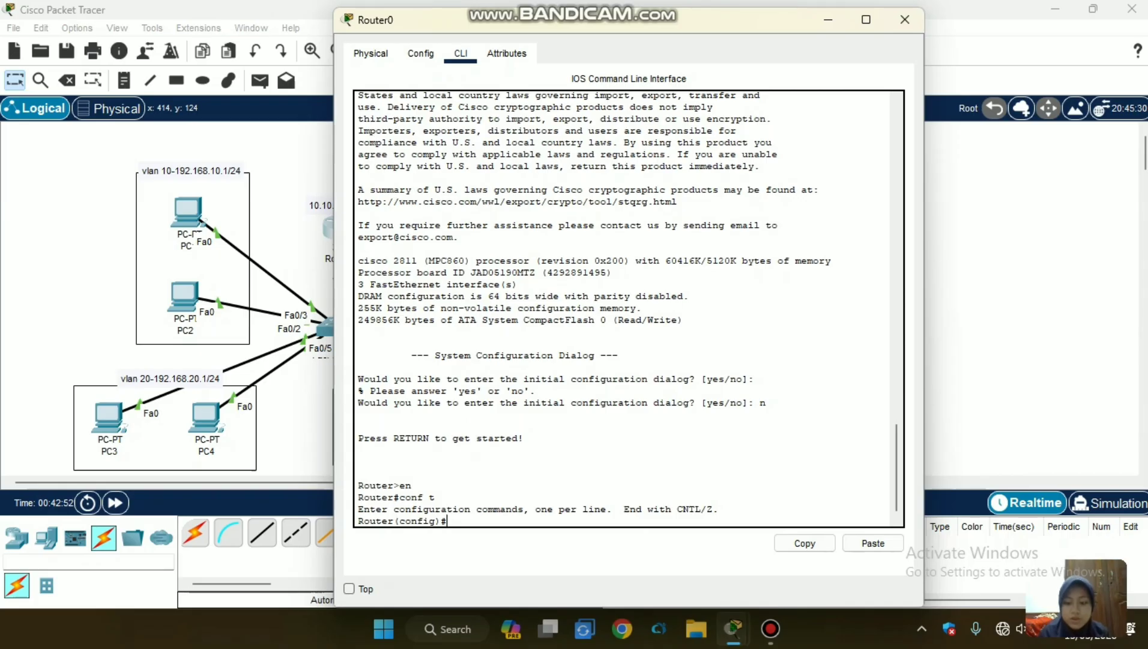
# Select both of Router0's built-in FastEthernet interfaces for configuration with int range fa0/0-1.
pyautogui.write('int')
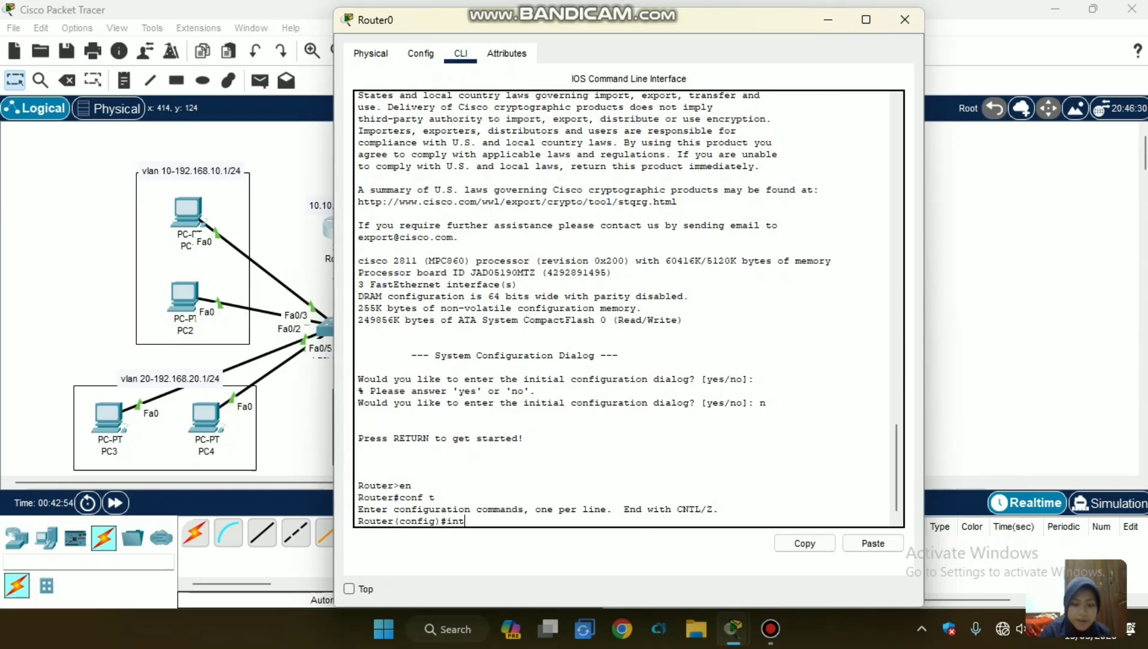
pyautogui.write(' fa')
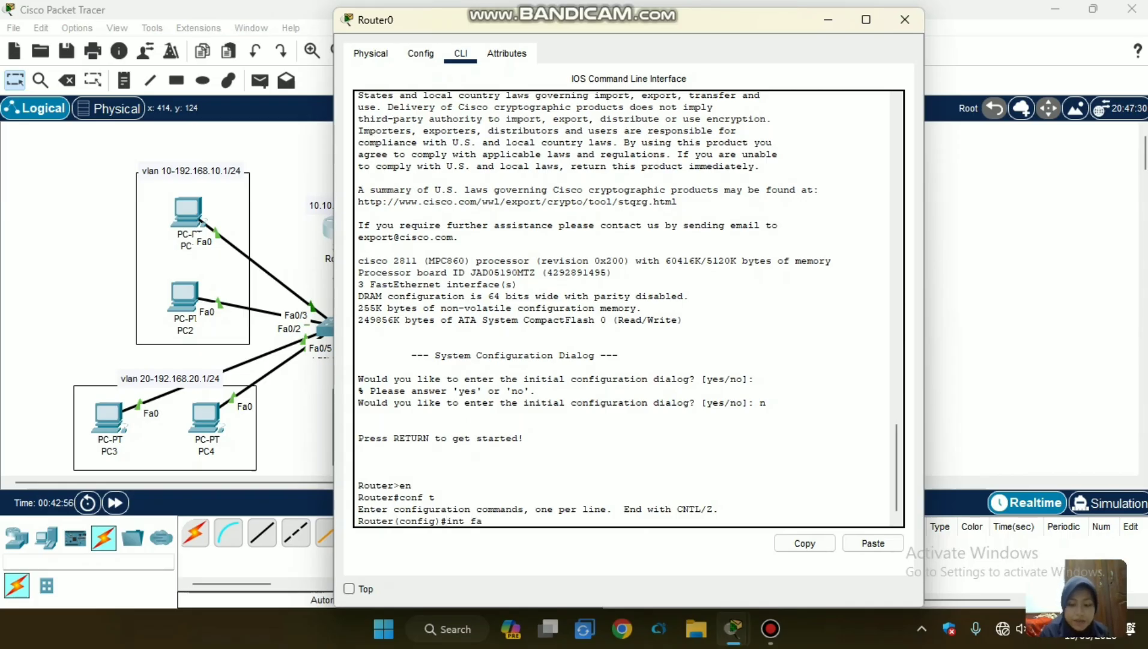
pyautogui.write('0/0')
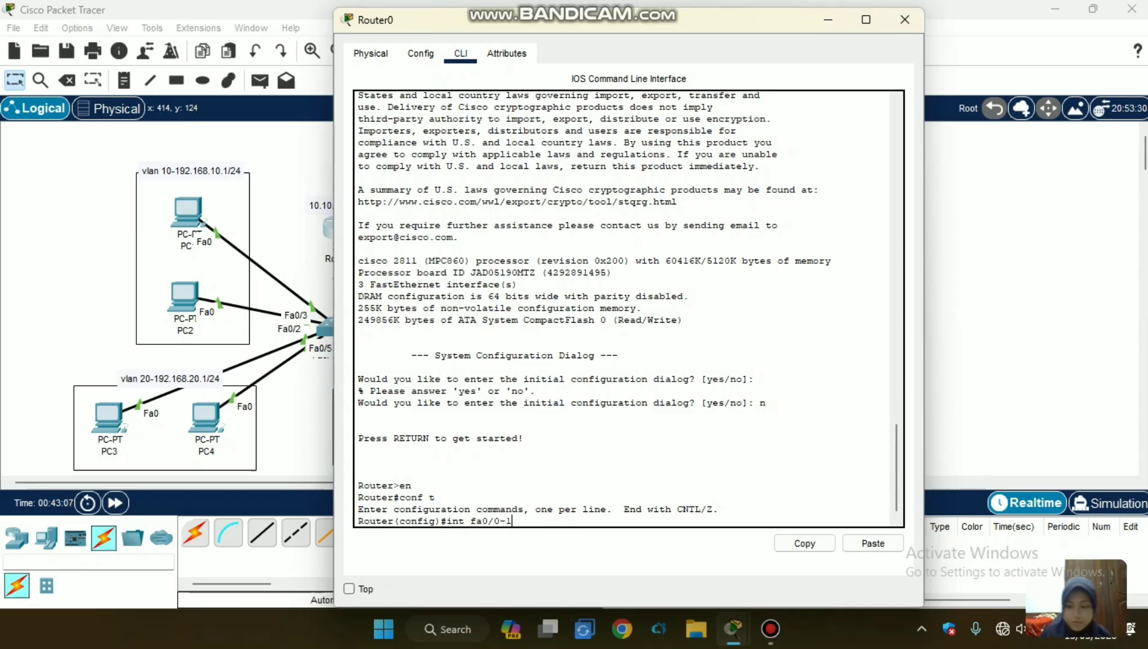
pyautogui.press('BackSpace')
pyautogui.press('BackSpace')
pyautogui.press('BackSpace')
pyautogui.press('BackSpace')
pyautogui.press('BackSpace')
pyautogui.press('BackSpace')
pyautogui.press('BackSpace')
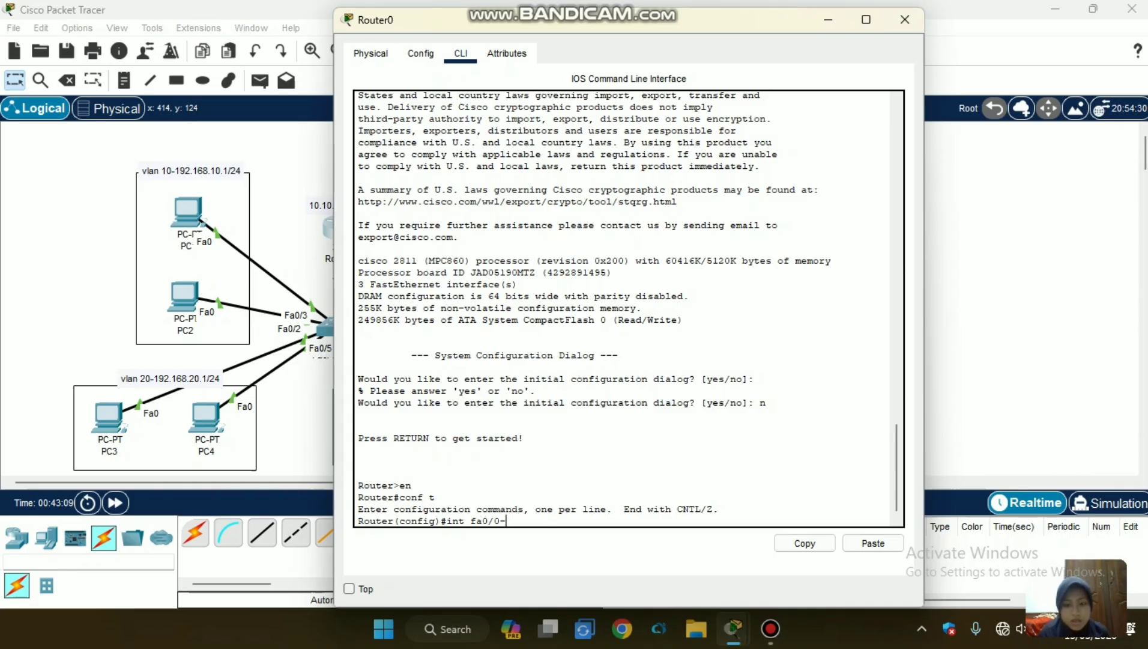
pyautogui.write('r')
pyautogui.press('Tab')
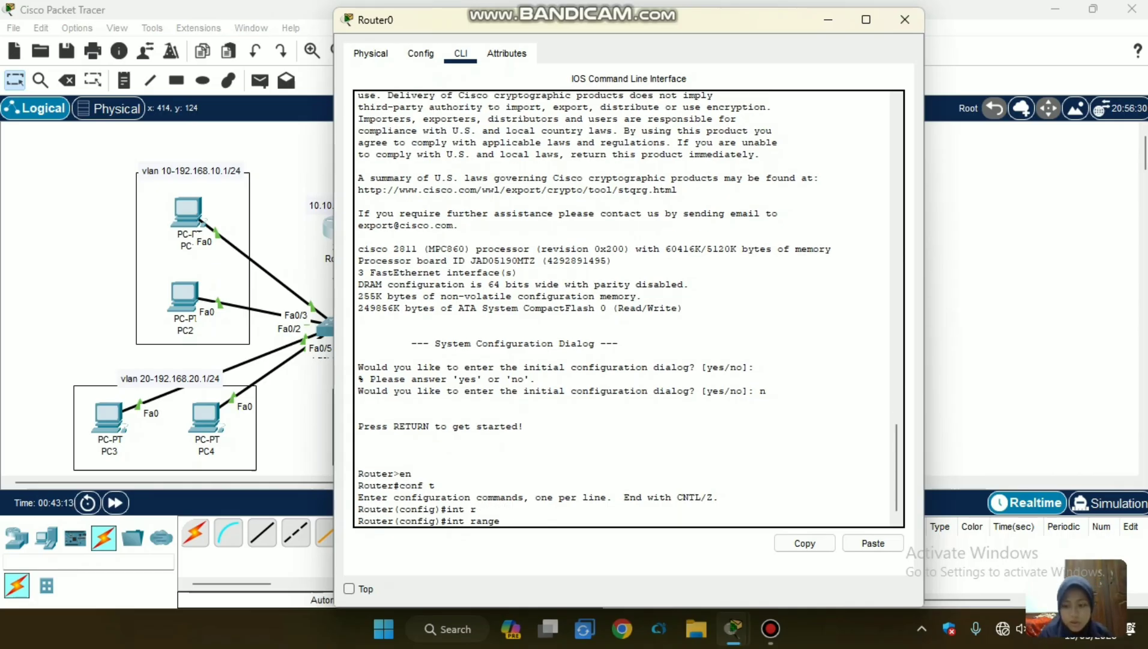
pyautogui.write('fa0/1')
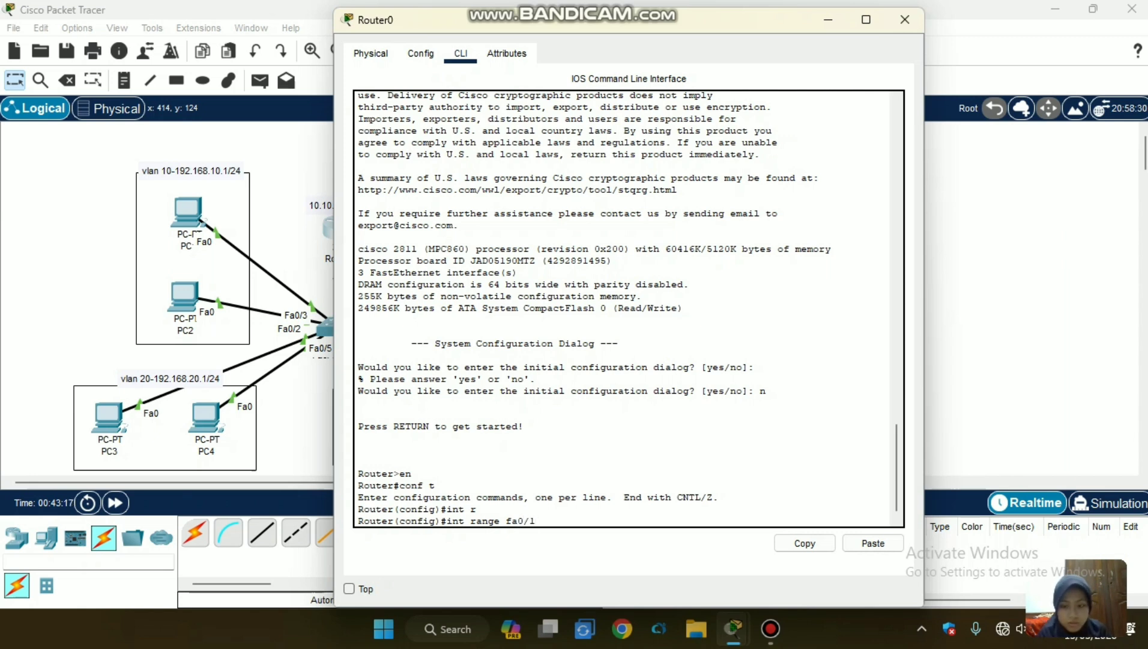
pyautogui.press('BackSpace')
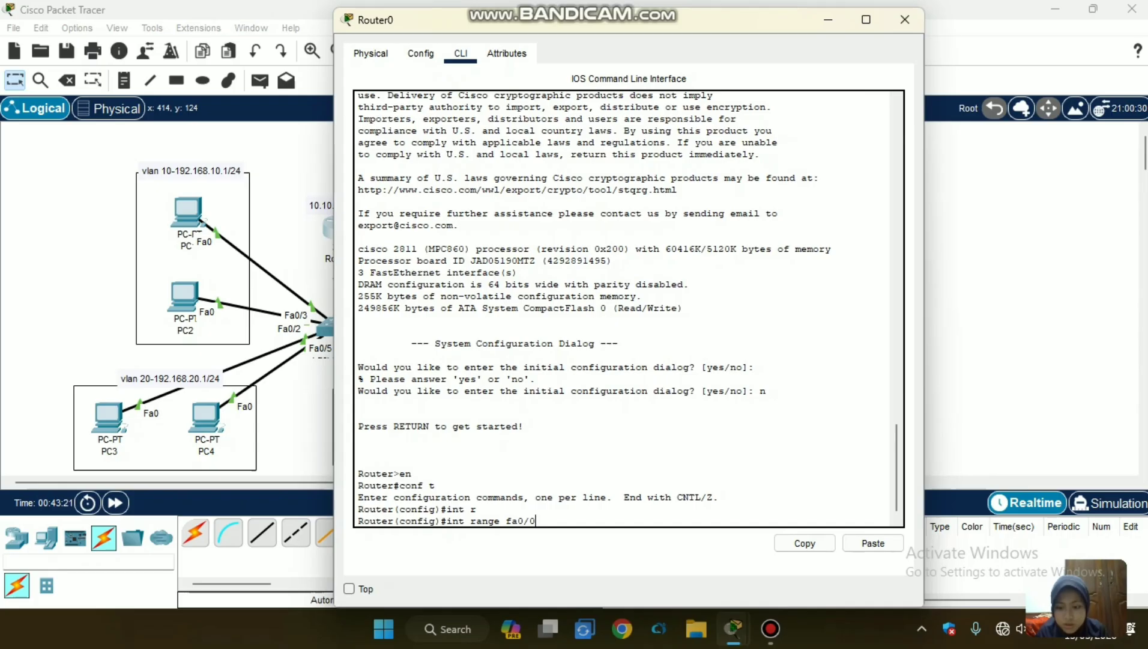
pyautogui.write('-')
pyautogui.press('BackSpace')
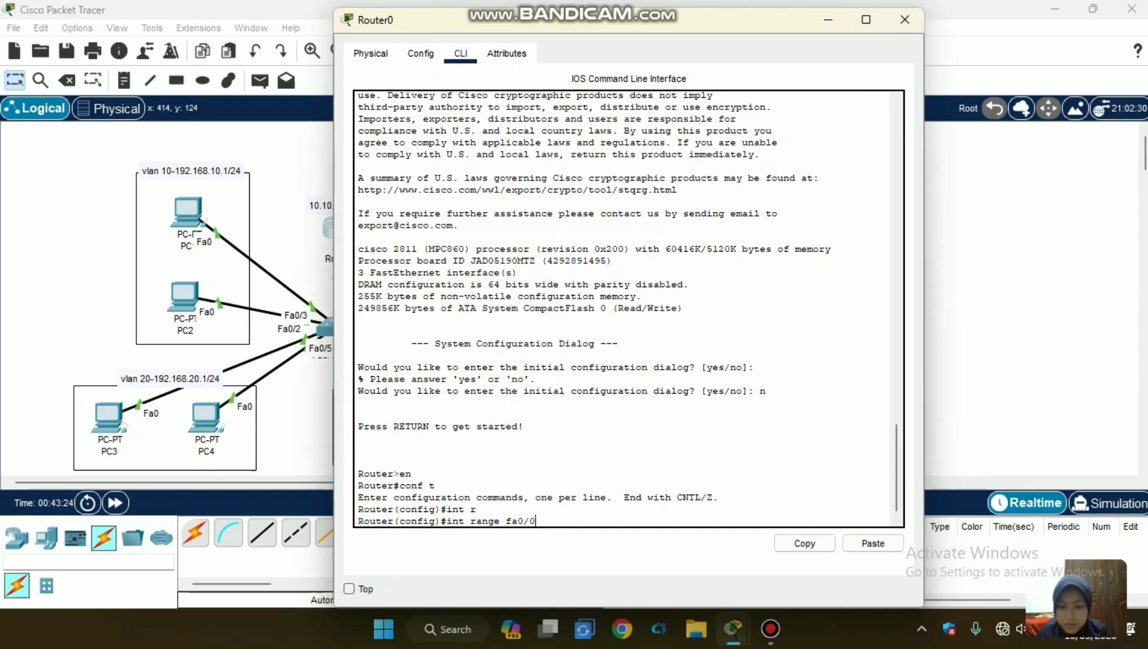
pyautogui.press('BackSpace')
pyautogui.write('1')
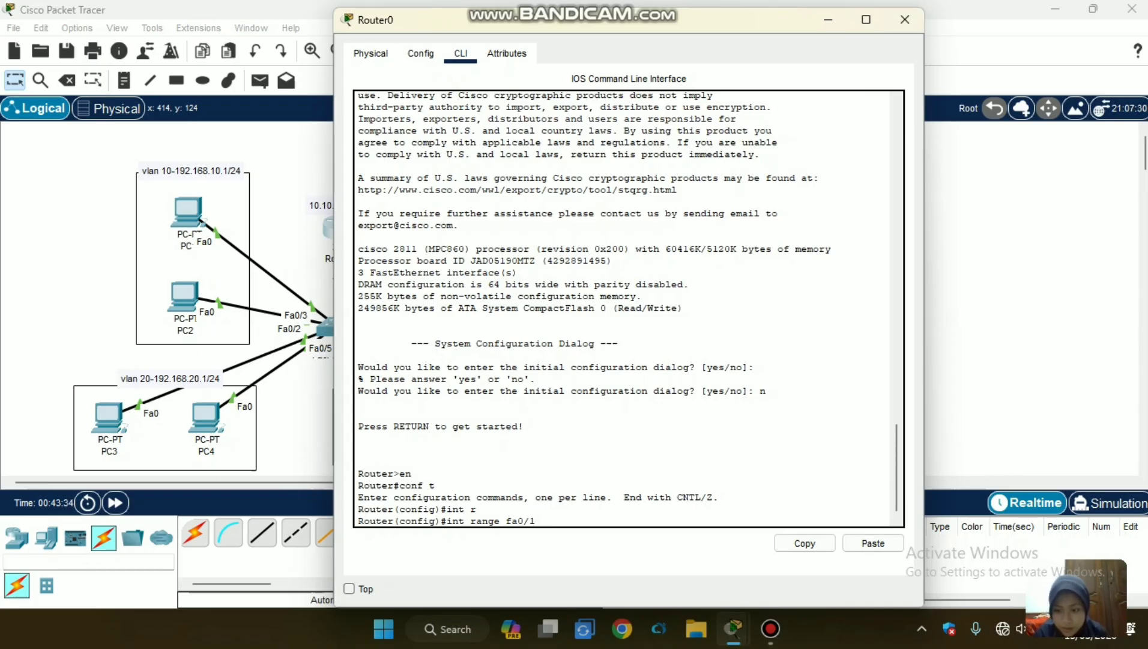
pyautogui.press('BackSpace')
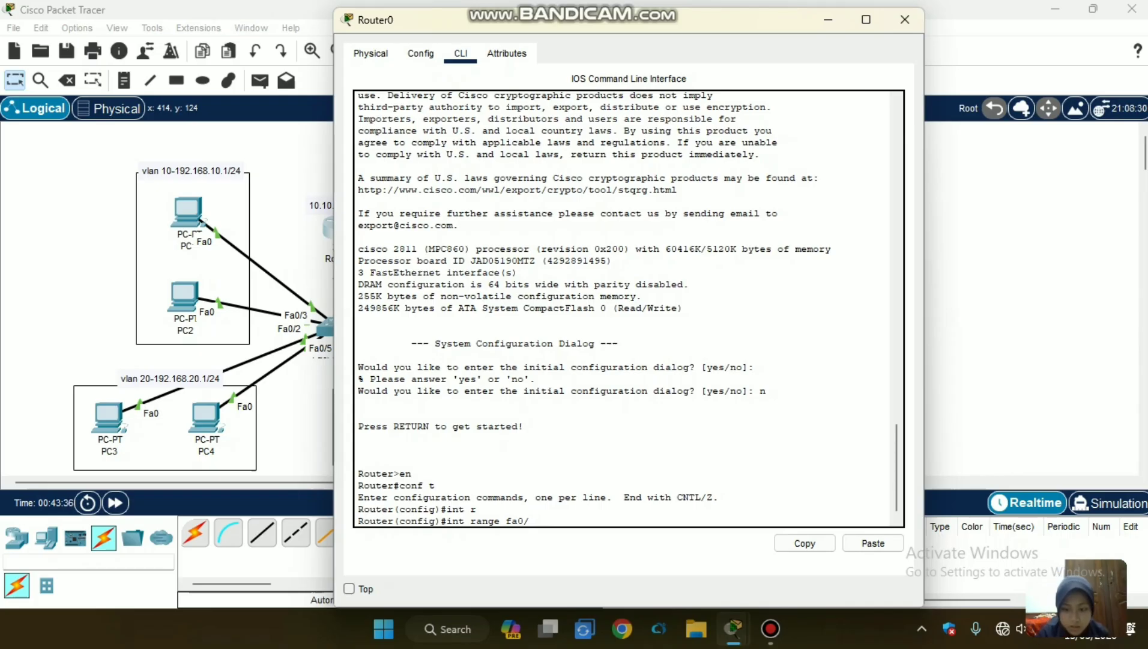
pyautogui.write('1')
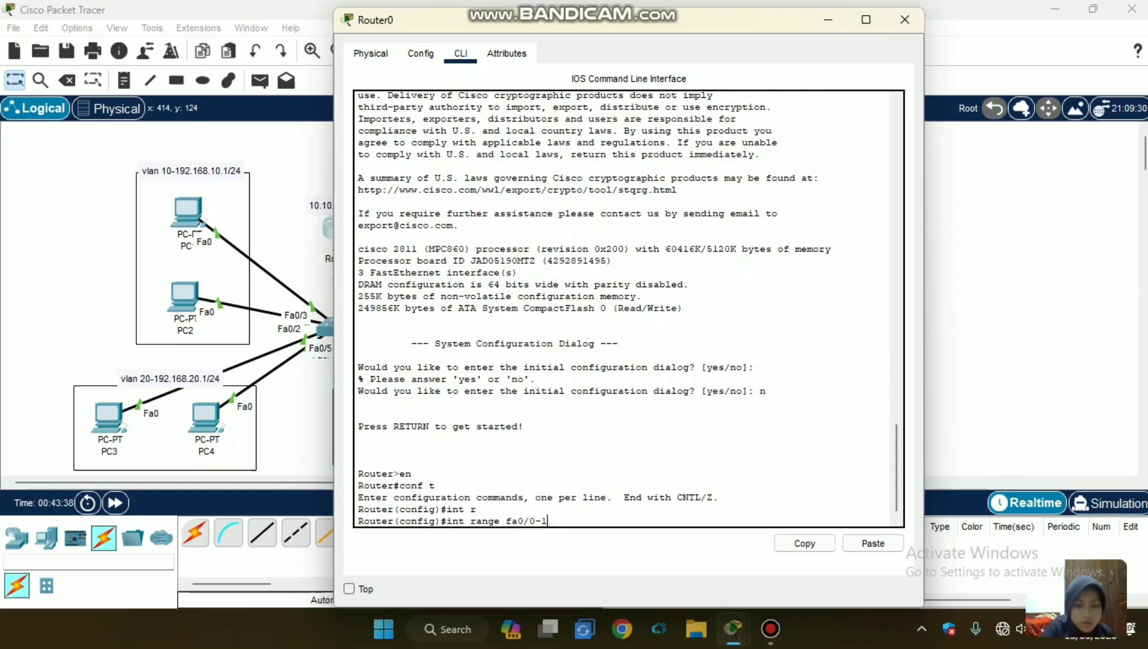
pyautogui.press('Return')
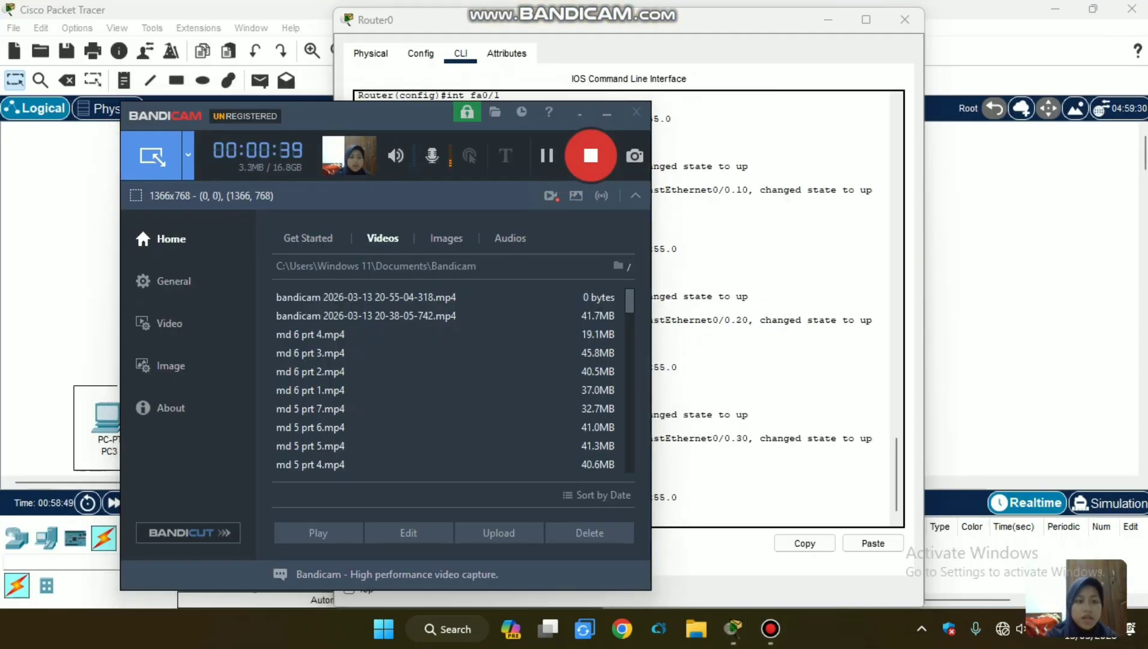
# Review the fa0/1 address and the fa0/0.10, fa0/0.20 and fa0/0.30 subinterface commands in Router0's command line.
pyautogui.click(6, 268)
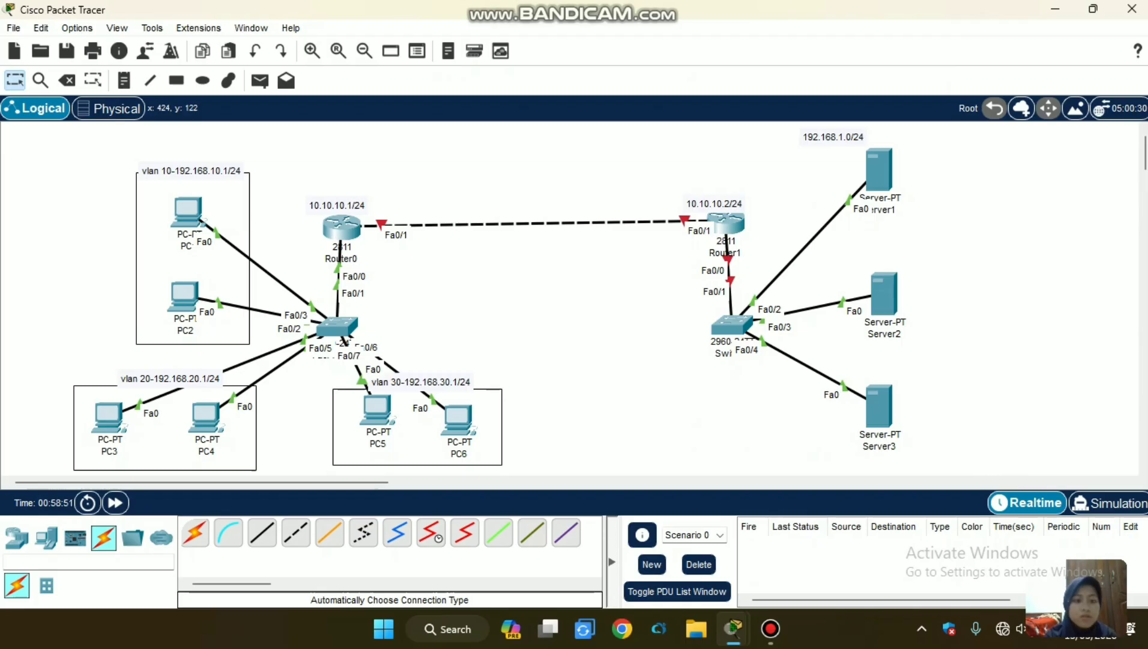
pyautogui.click(350, 224)
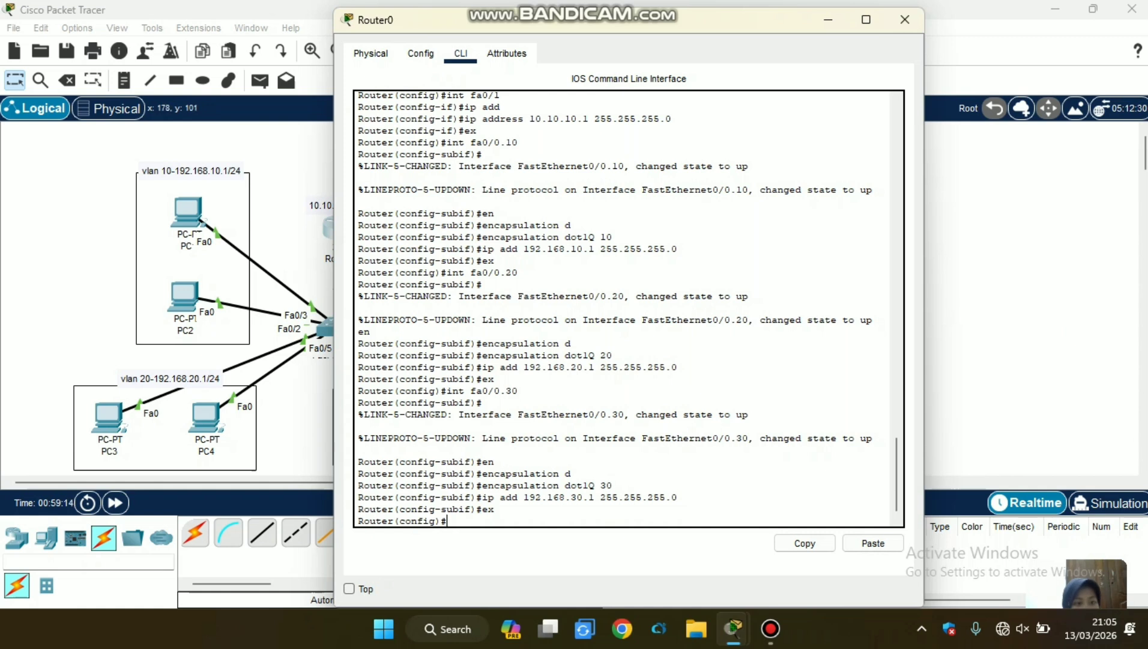
pyautogui.click(84, 218)
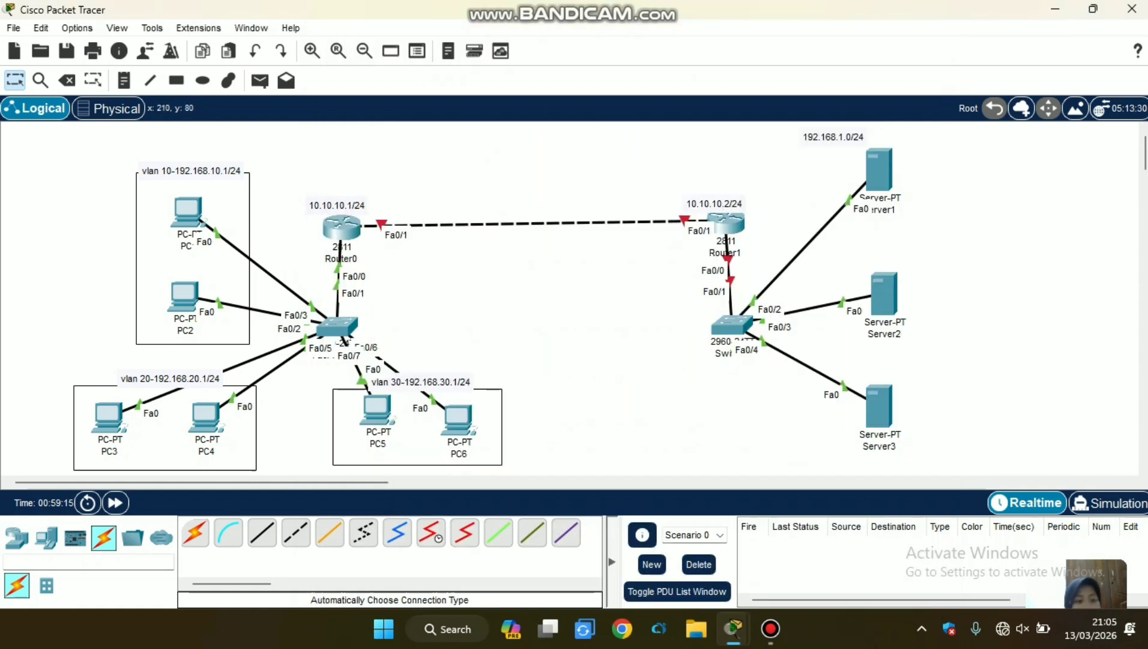
pyautogui.doubleClick(188, 211)
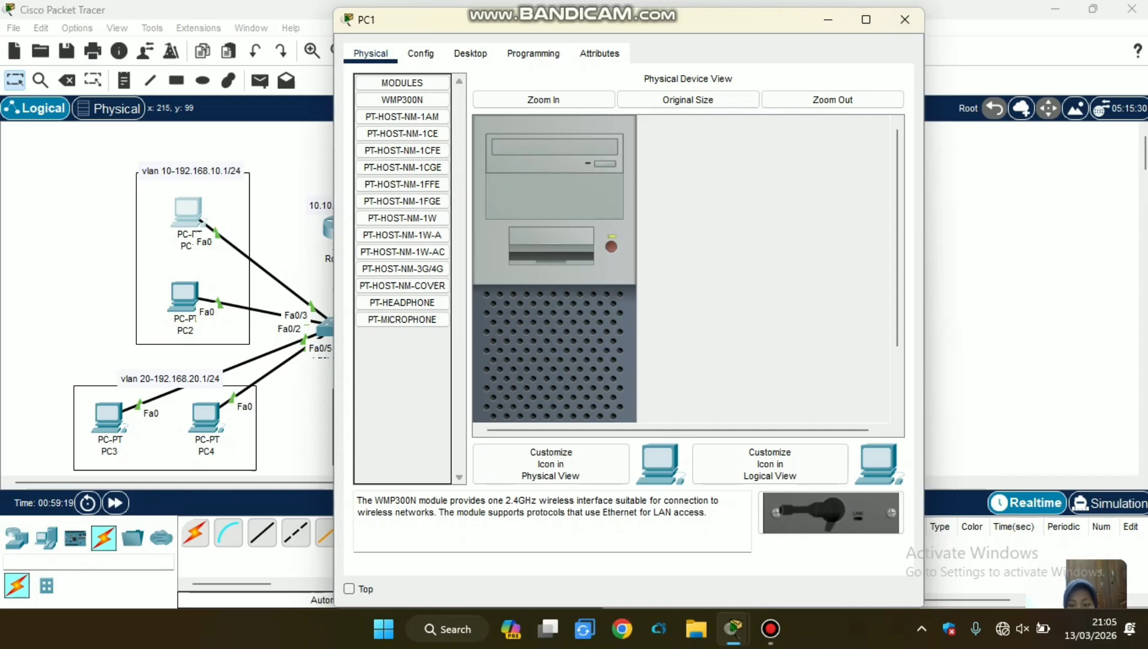
pyautogui.click(93, 207)
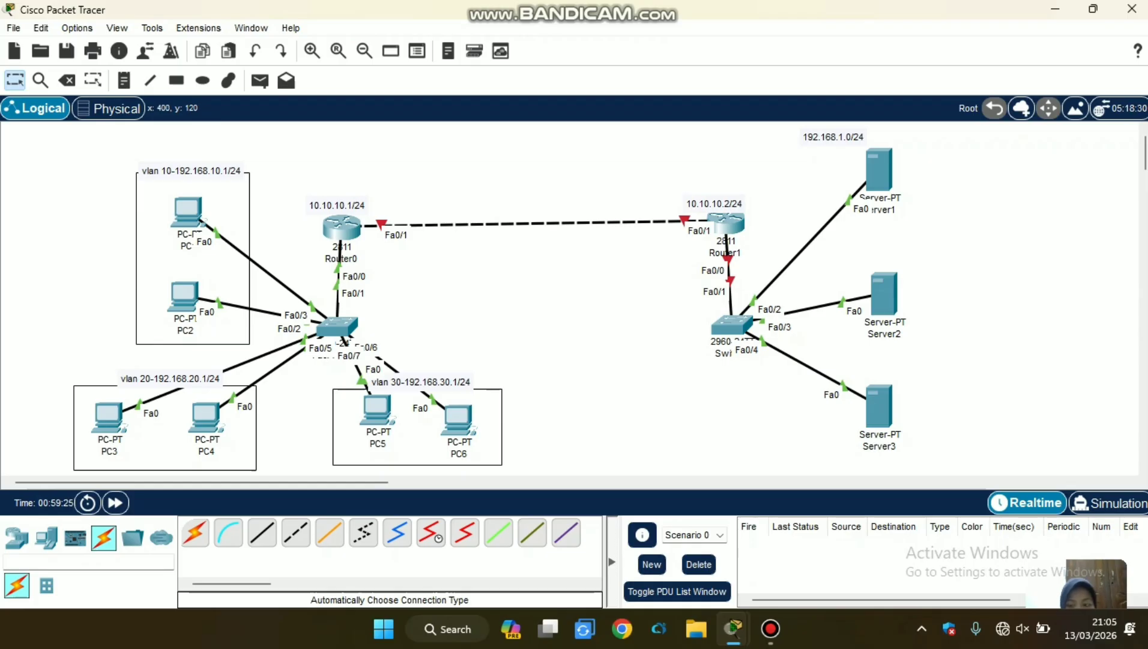
pyautogui.click(357, 229)
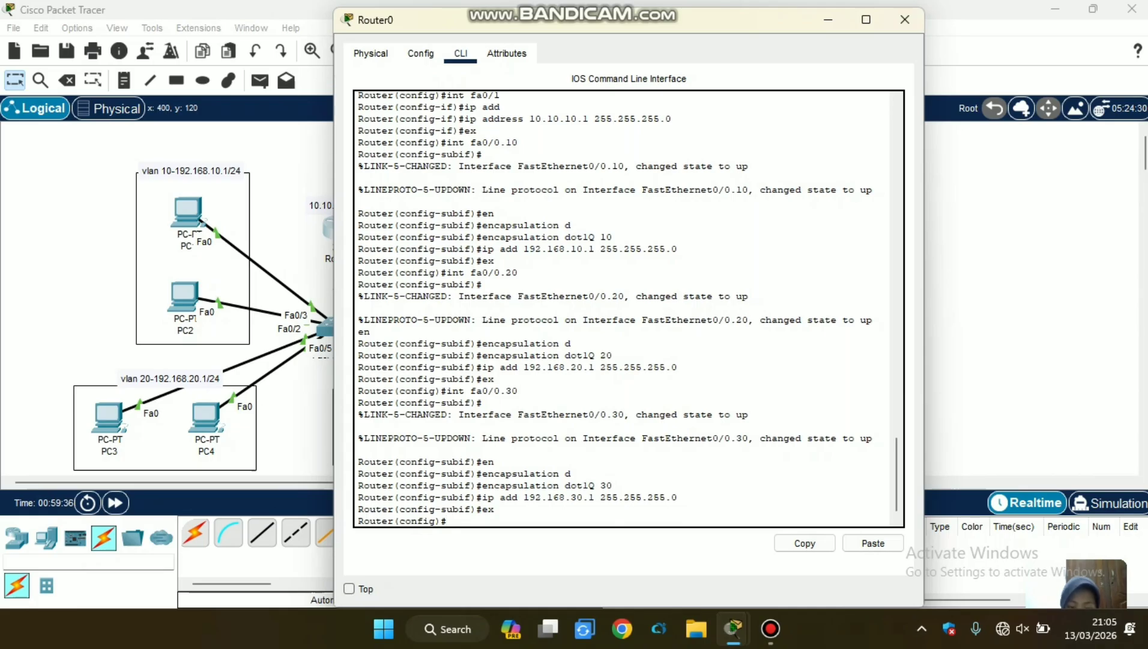
# Review the DHCP pool commands for vlan10, vlan20 and vlan30 in Router0's command line, including networks, default routers and DNS server.
pyautogui.moveTo(771, 628)
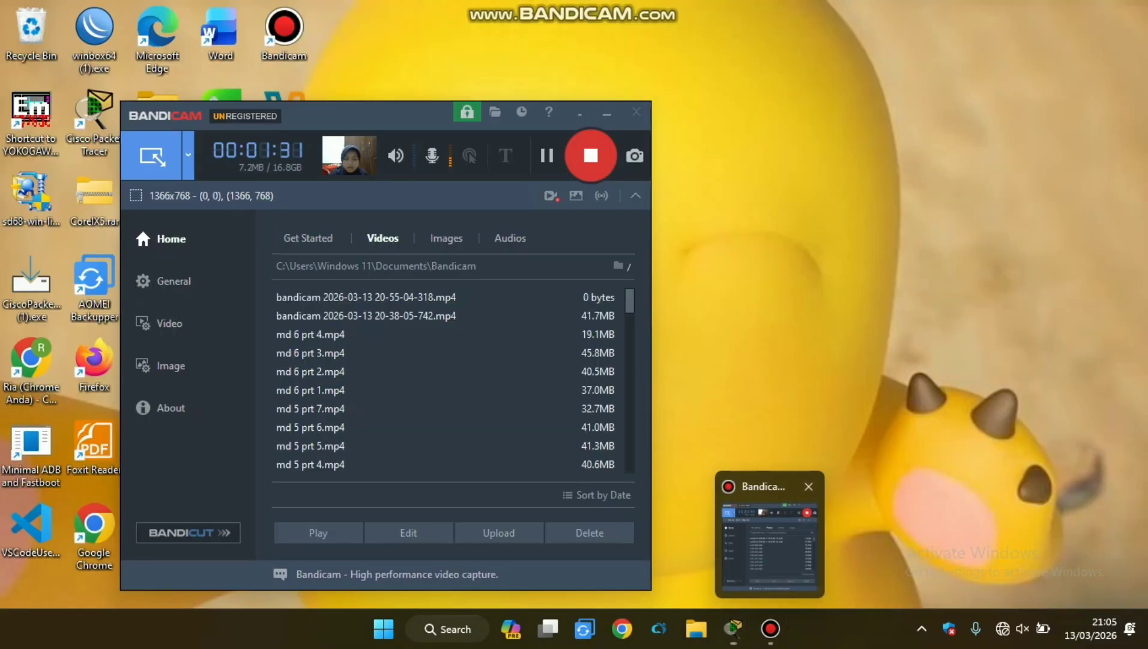
pyautogui.click(770, 544)
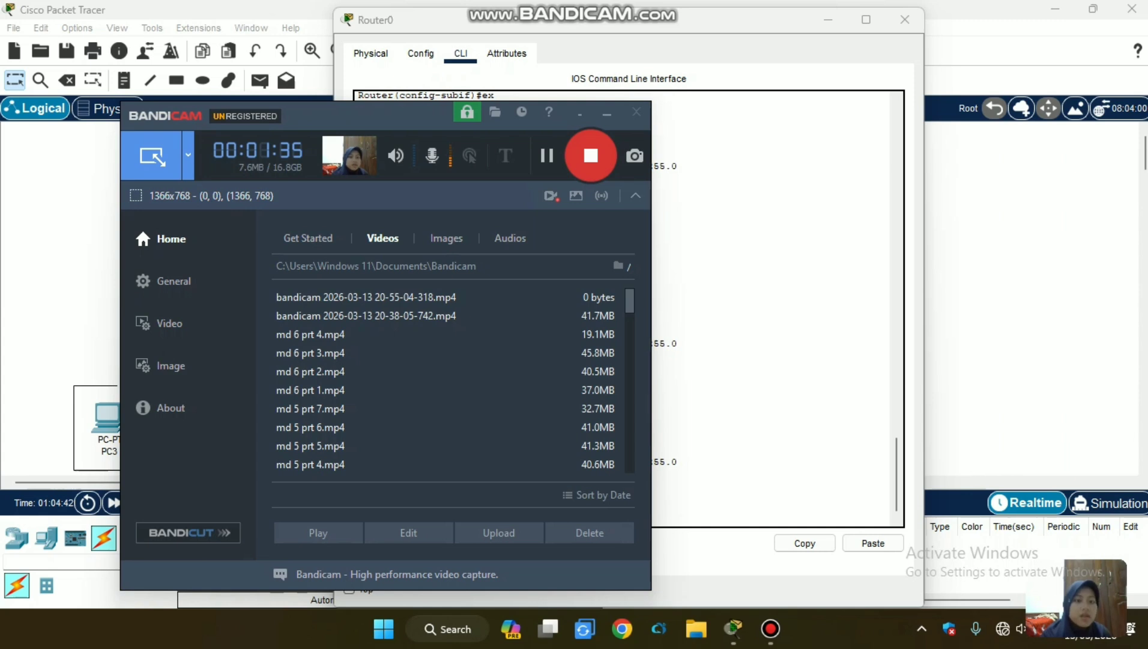
pyautogui.click(78, 264)
pyautogui.click(332, 225)
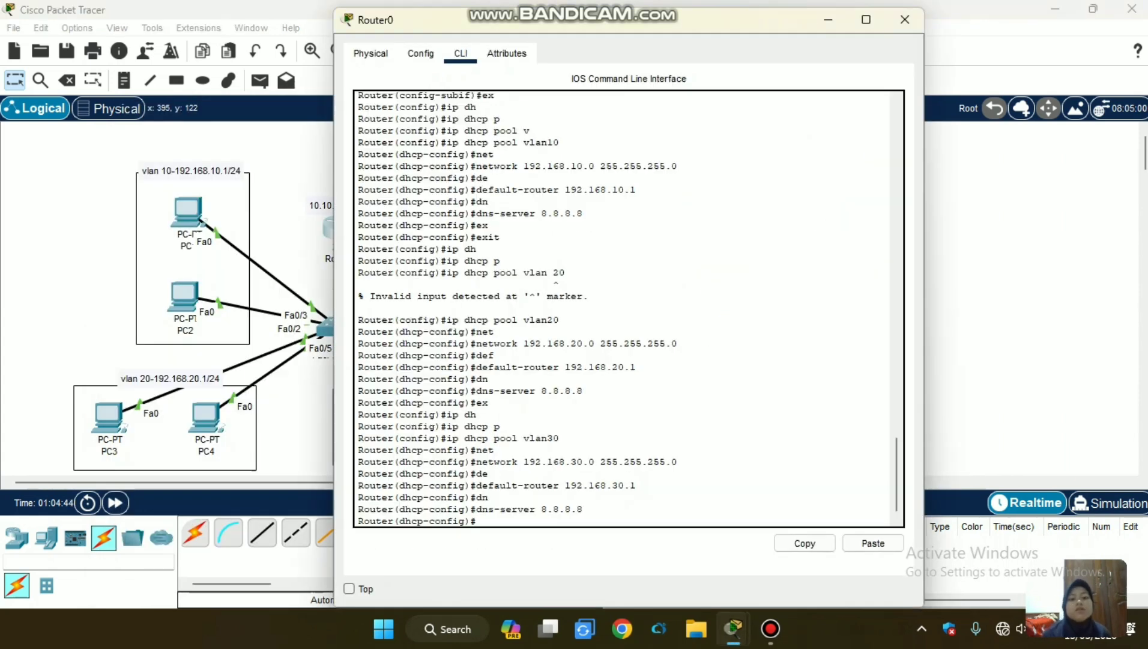
pyautogui.scroll(5, 629, 308)
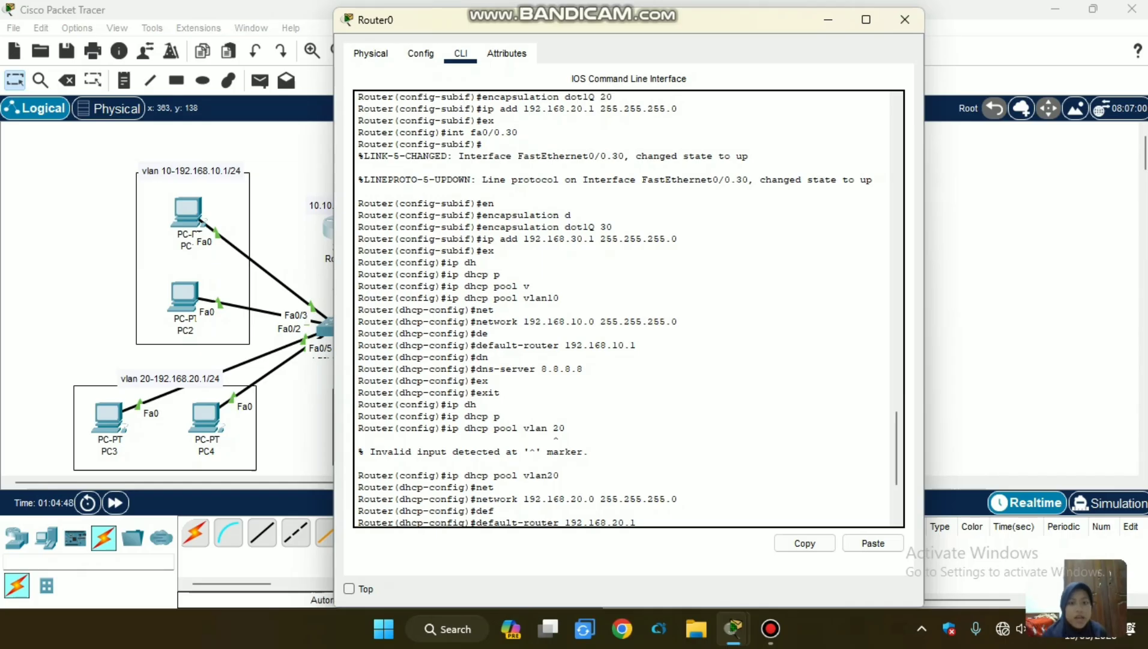
pyautogui.scroll(-4, 629, 308)
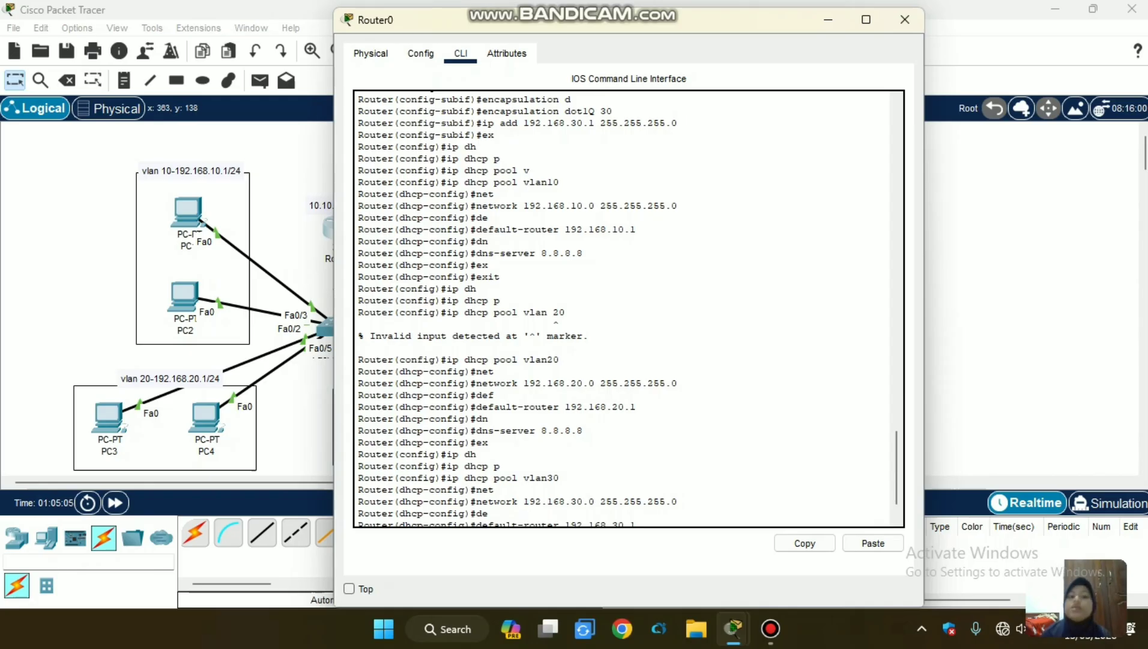
pyautogui.moveTo(542, 253); pyautogui.dragTo(583, 253)
pyautogui.click(584, 253)
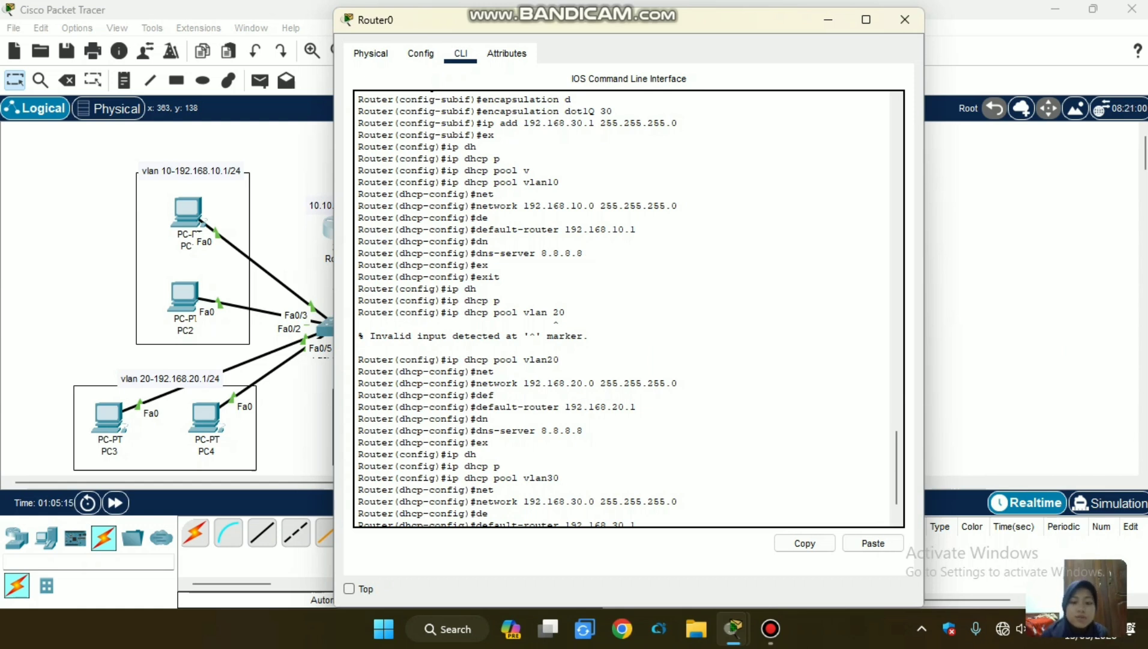
pyautogui.moveTo(559, 477); pyautogui.dragTo(535, 477)
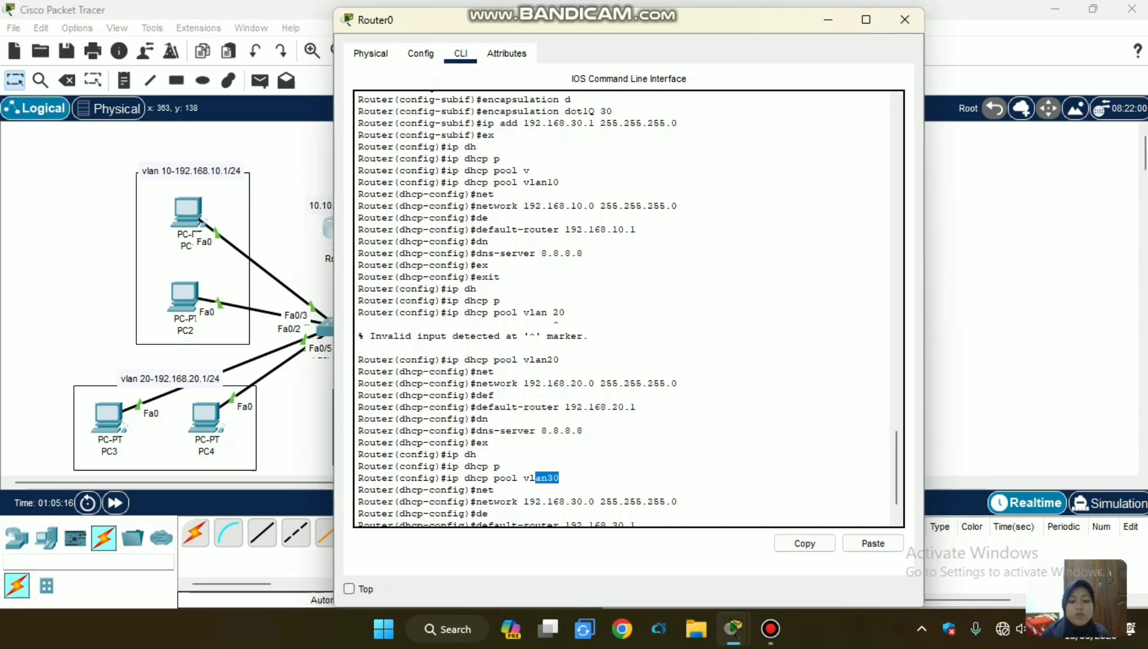
pyautogui.click(501, 466)
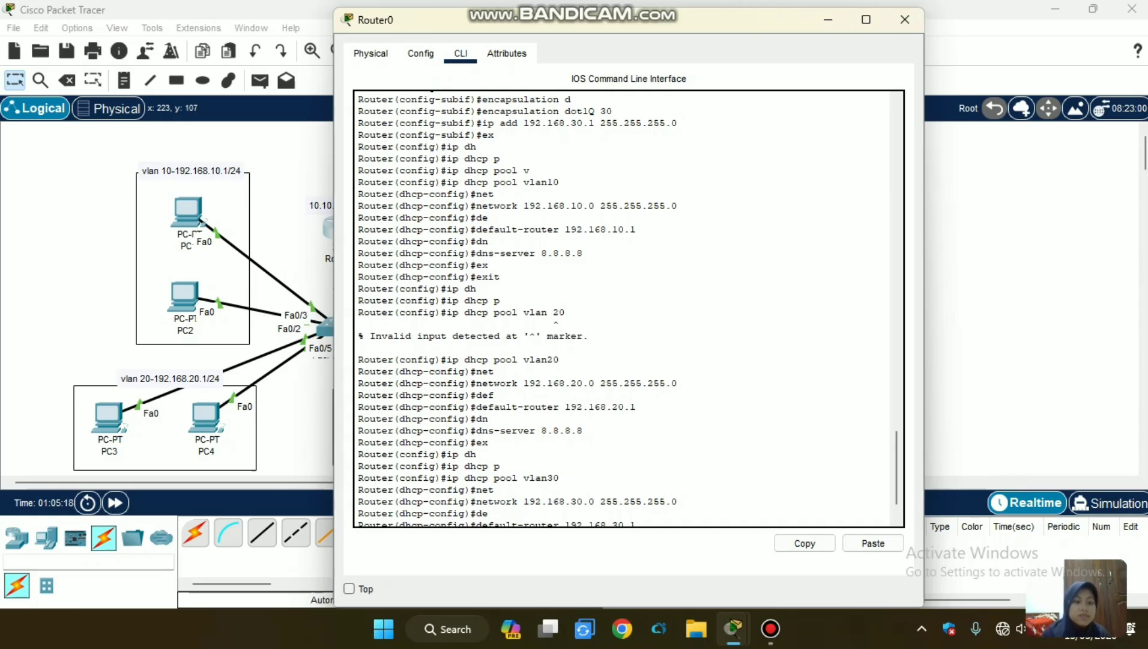
# Open PC1's IP configuration and set its IPv4 addressing to DHCP.
pyautogui.click(188, 210)
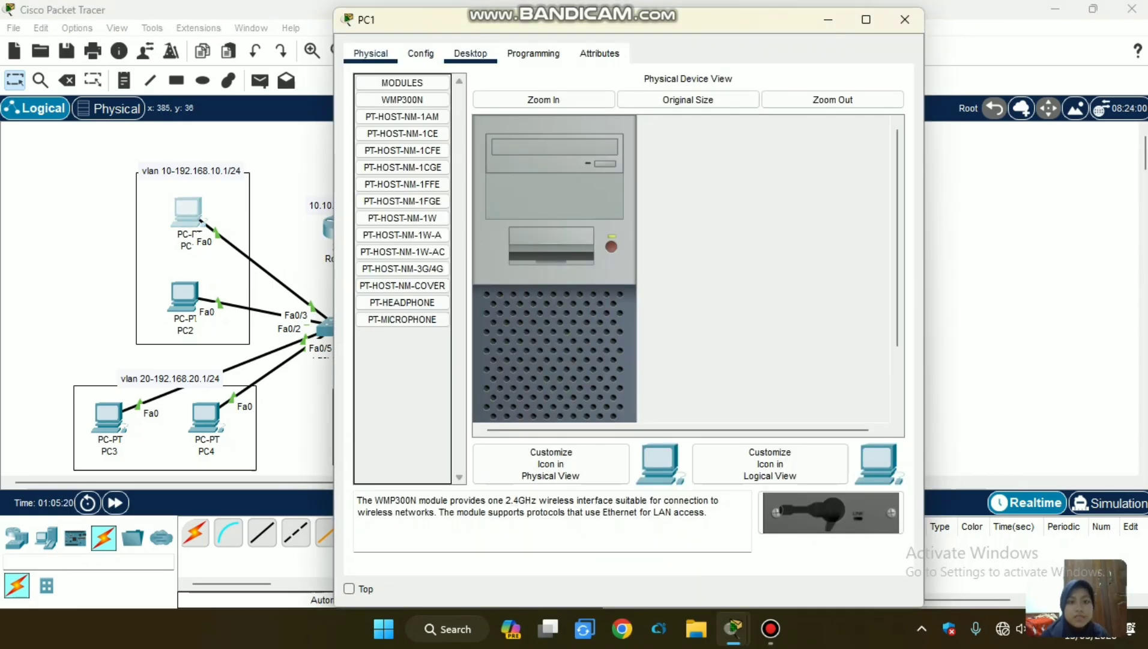
pyautogui.click(470, 53)
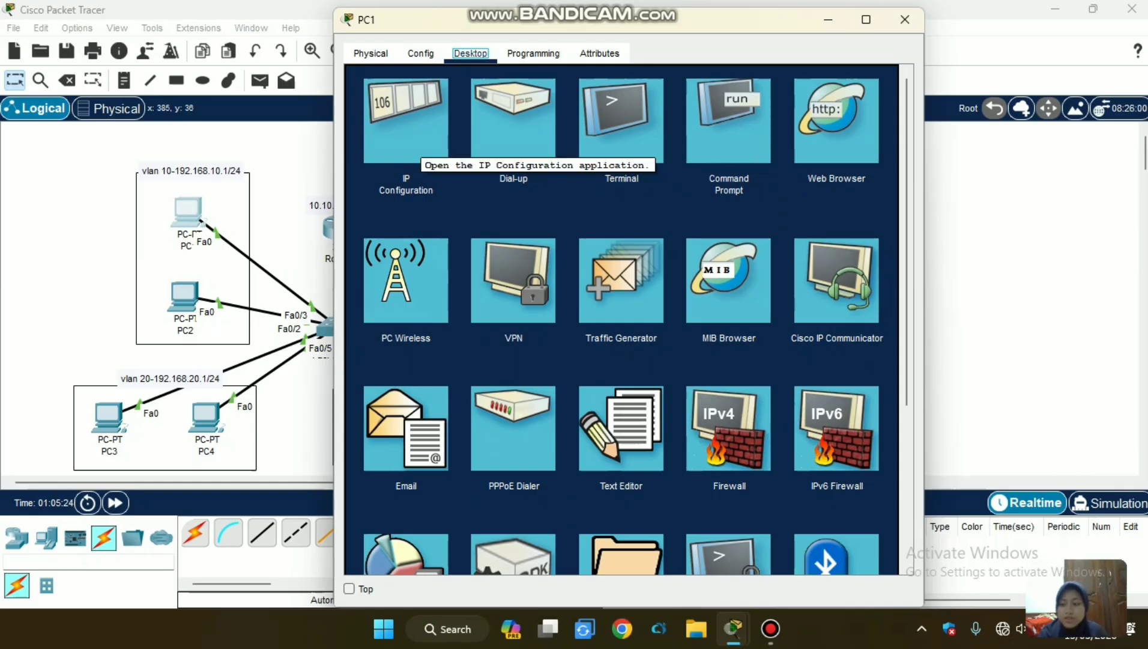
pyautogui.click(420, 146)
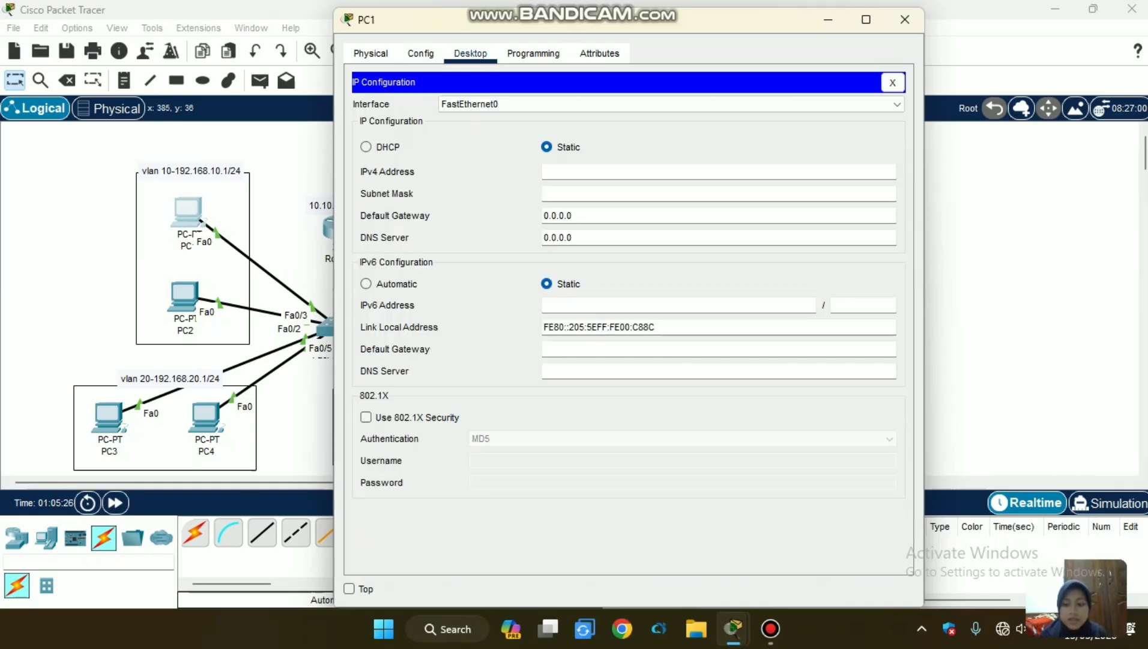
pyautogui.click(366, 146)
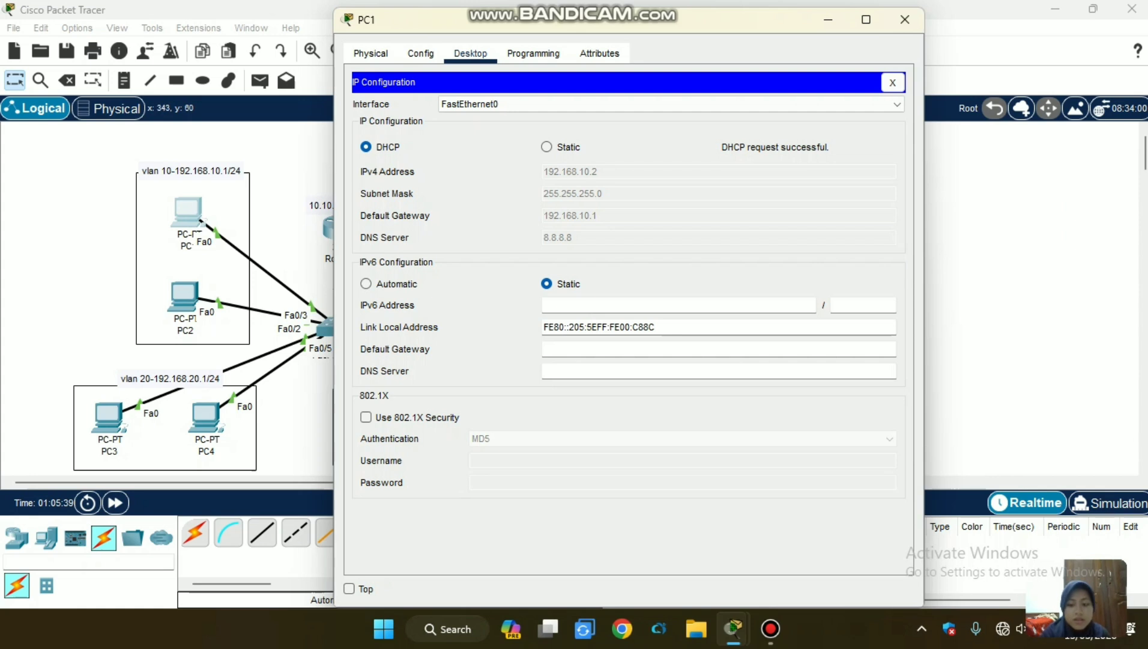
# Set PC2's IPv4 addressing to DHCP in its IP configuration and return to the topology.
pyautogui.click(184, 297)
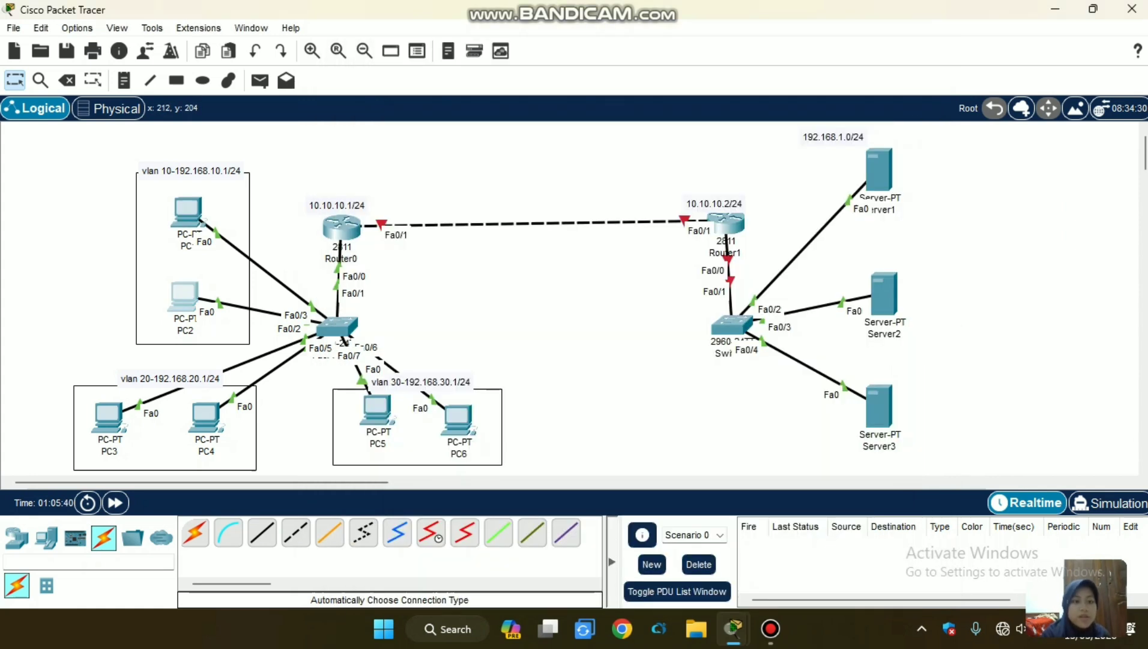
pyautogui.click(471, 53)
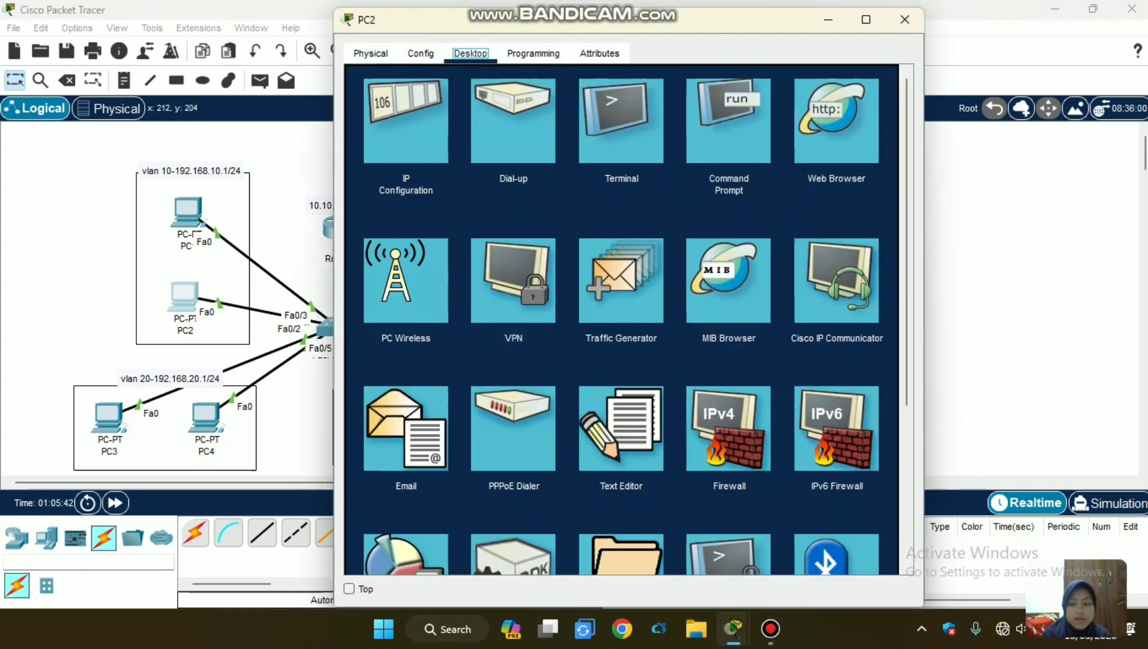
pyautogui.click(406, 120)
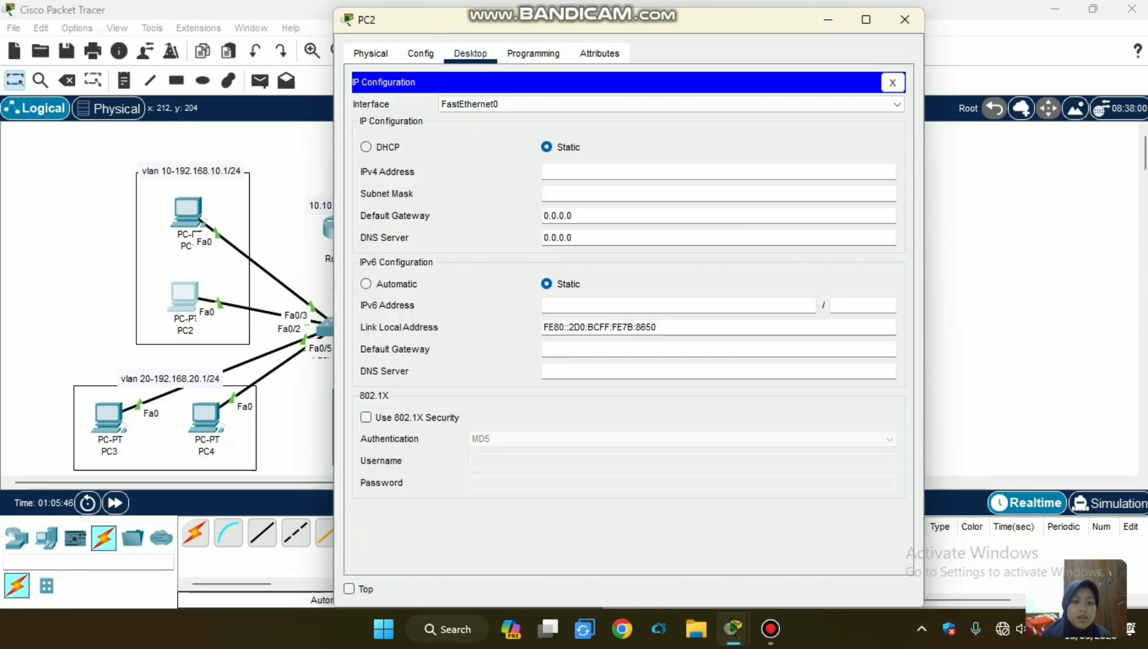
pyautogui.click(367, 147)
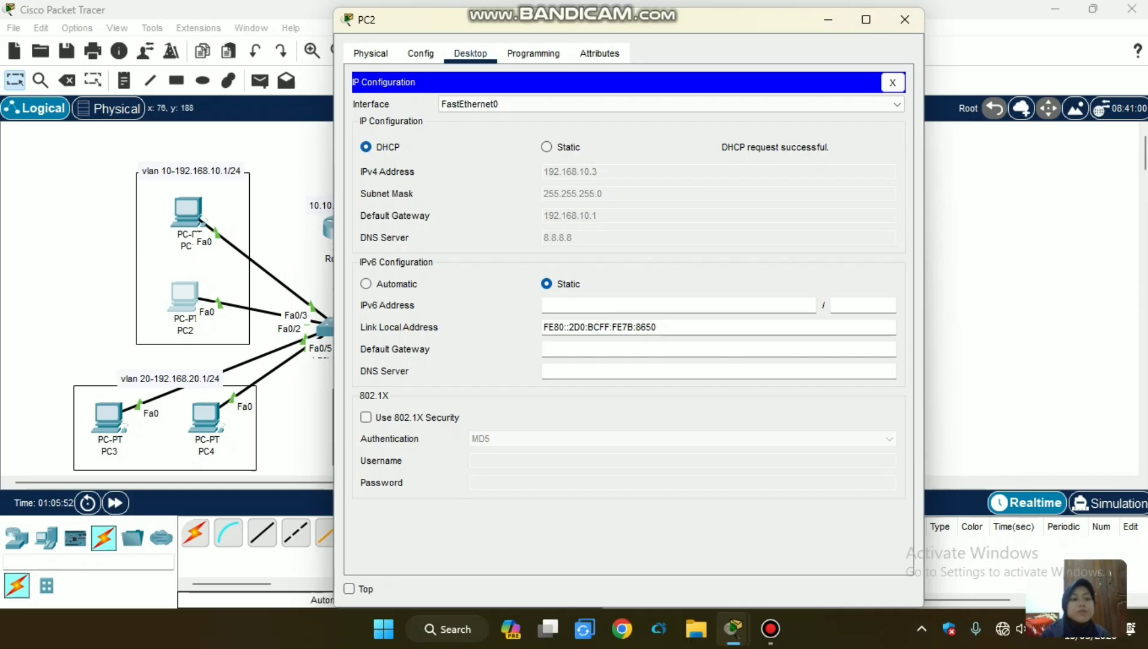
pyautogui.moveTo(63, 280)
pyautogui.mouseDown()
pyautogui.moveTo(193, 403)
pyautogui.moveTo(97, 394)
pyautogui.moveTo(71, 297)
pyautogui.mouseUp()
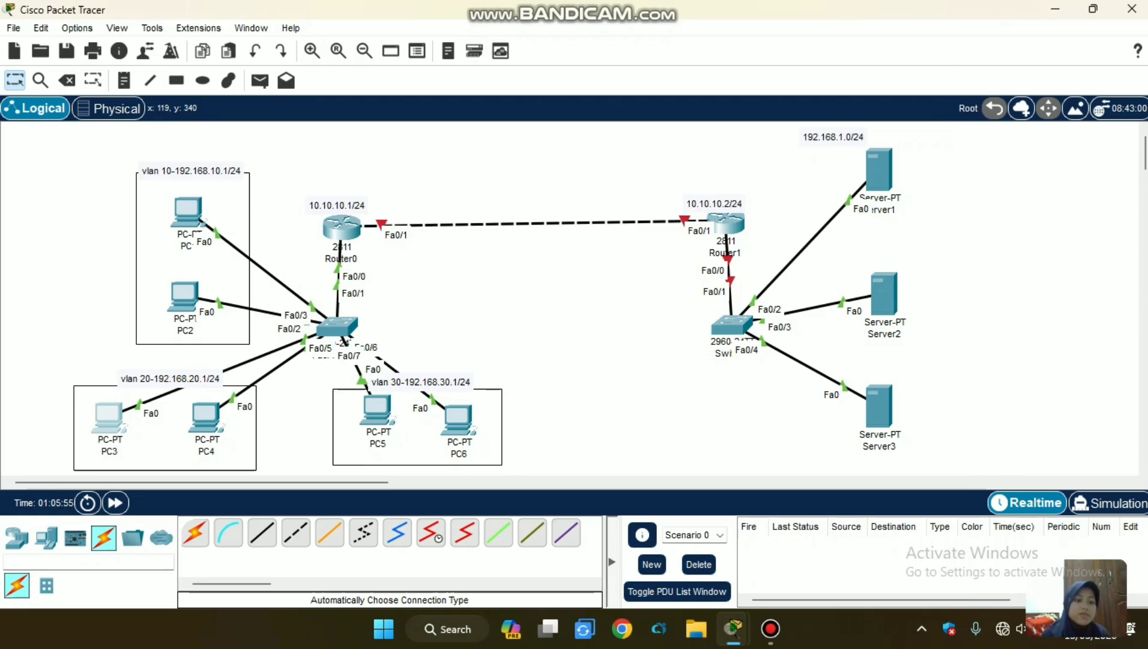
# Open PC3's IP configuration and set its IPv4 addressing to DHCP.
pyautogui.click(108, 416)
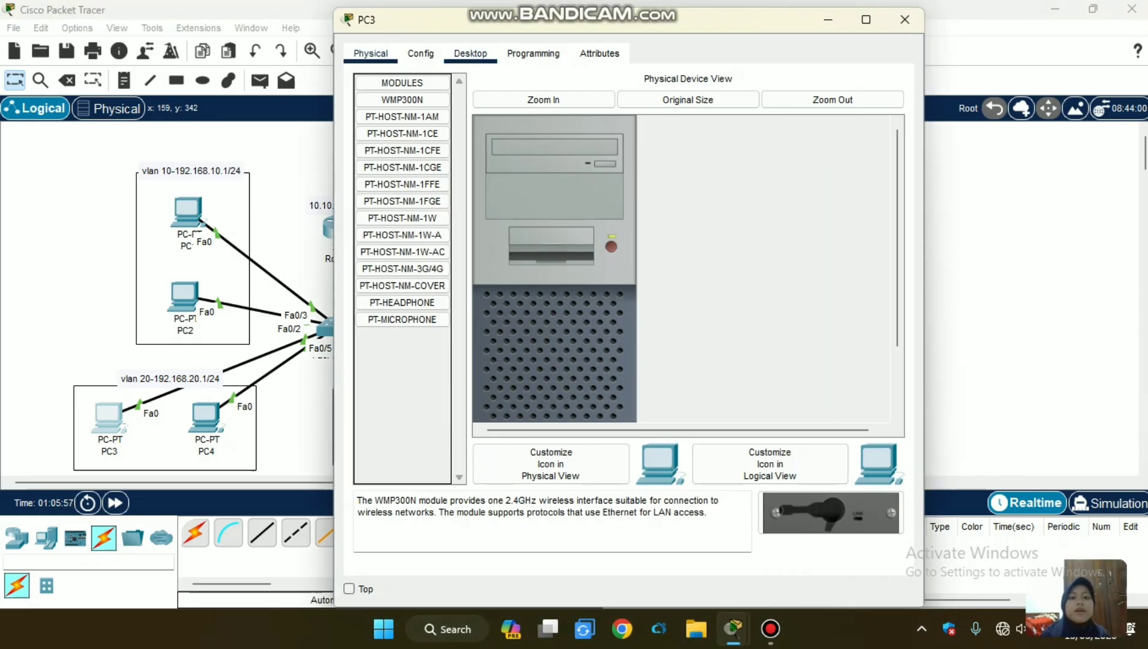
pyautogui.click(470, 54)
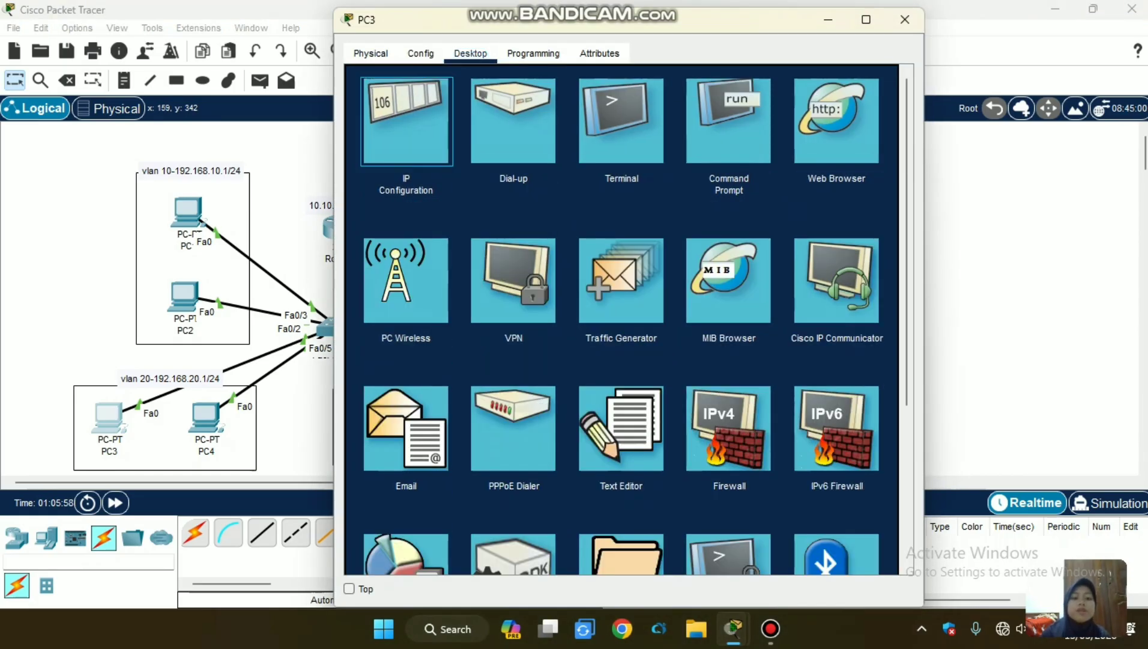
pyautogui.click(406, 121)
pyautogui.click(366, 146)
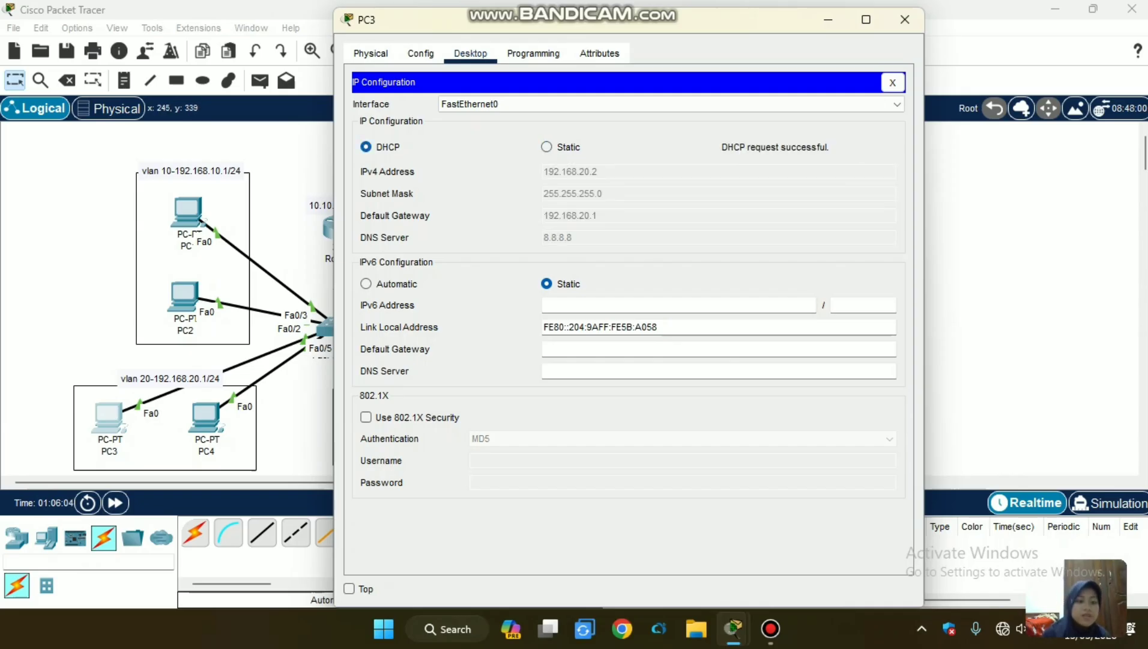
# Set PC4's IPv4 addressing to DHCP in its IP configuration and return to the topology.
pyautogui.click(207, 417)
pyautogui.click(206, 416)
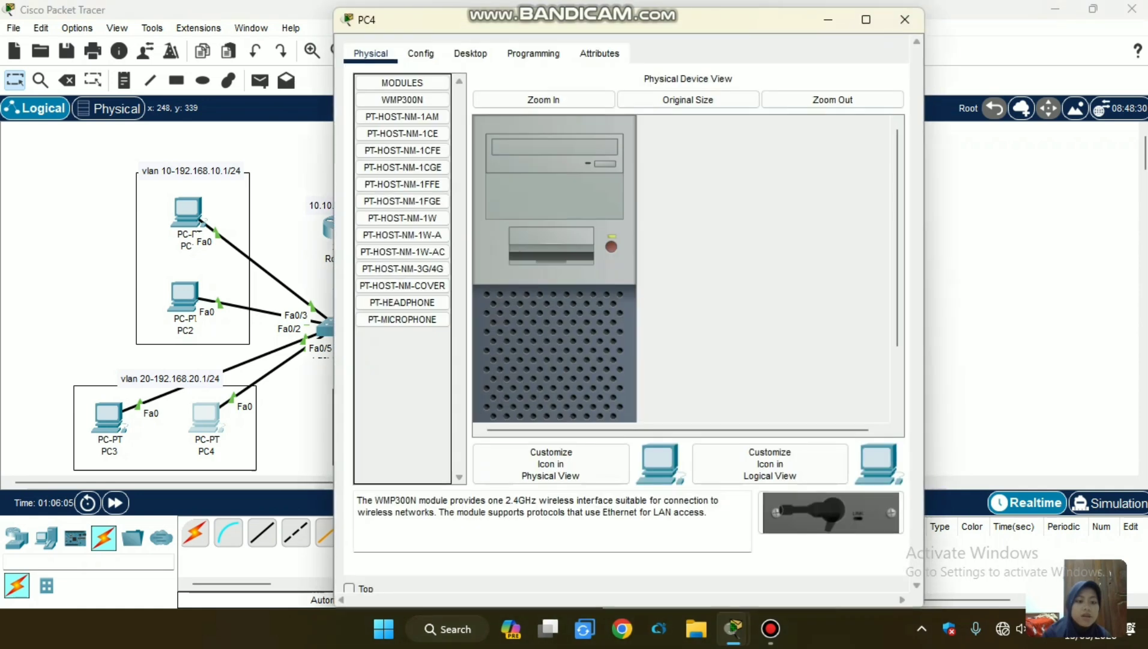
pyautogui.click(471, 52)
pyautogui.click(406, 120)
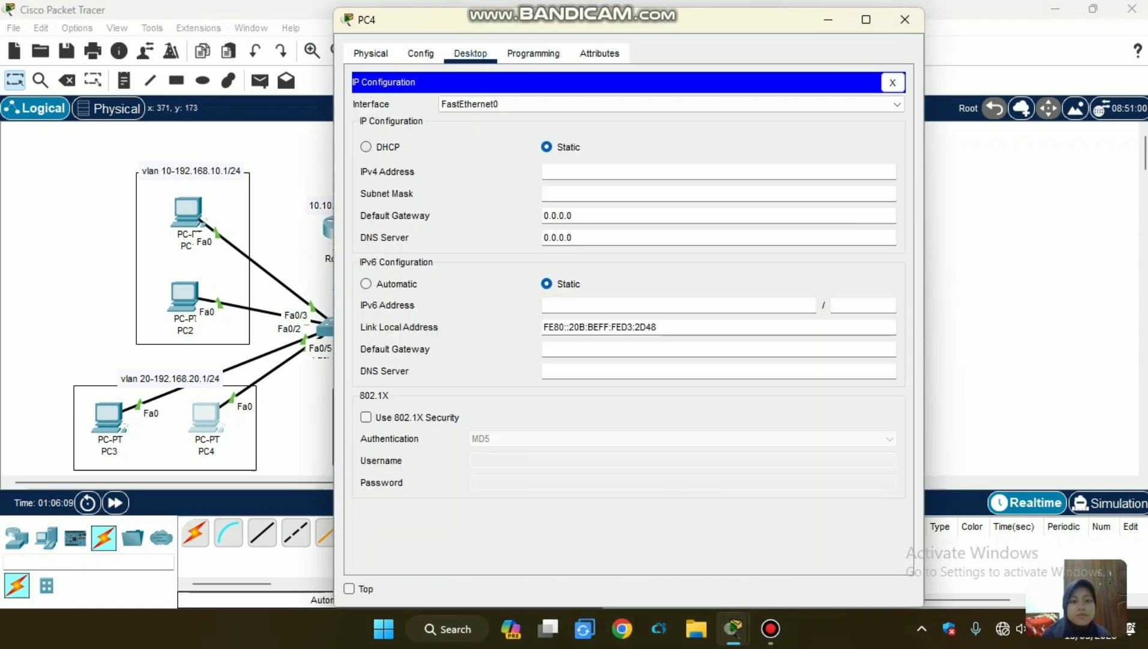
pyautogui.click(367, 147)
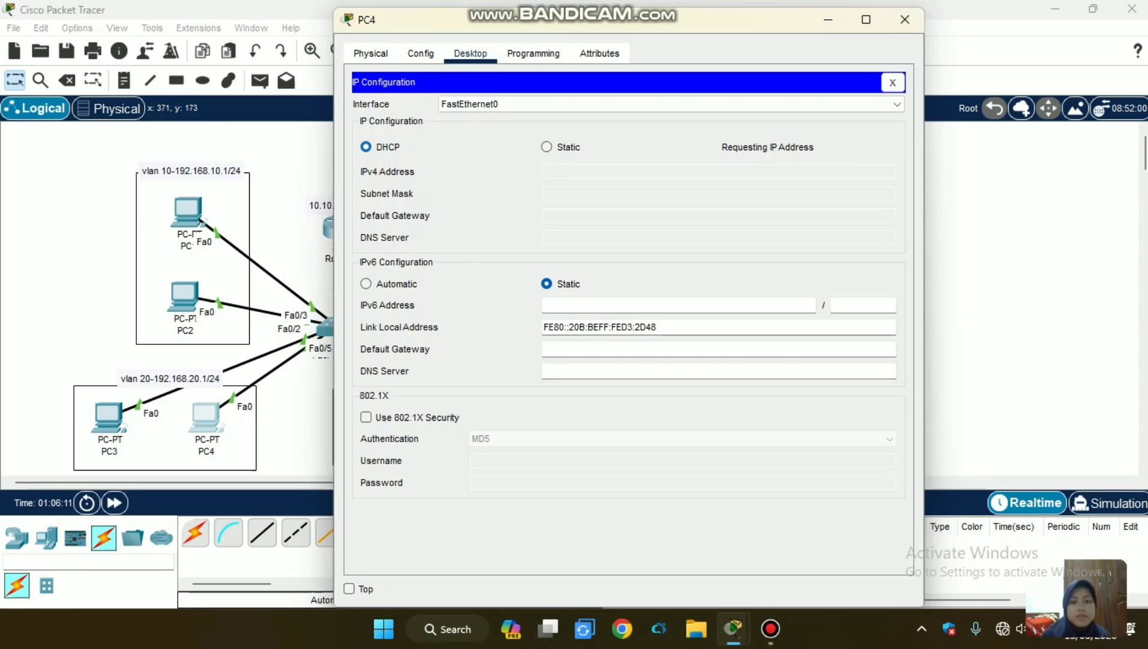
pyautogui.moveTo(78, 245); pyautogui.dragTo(401, 349)
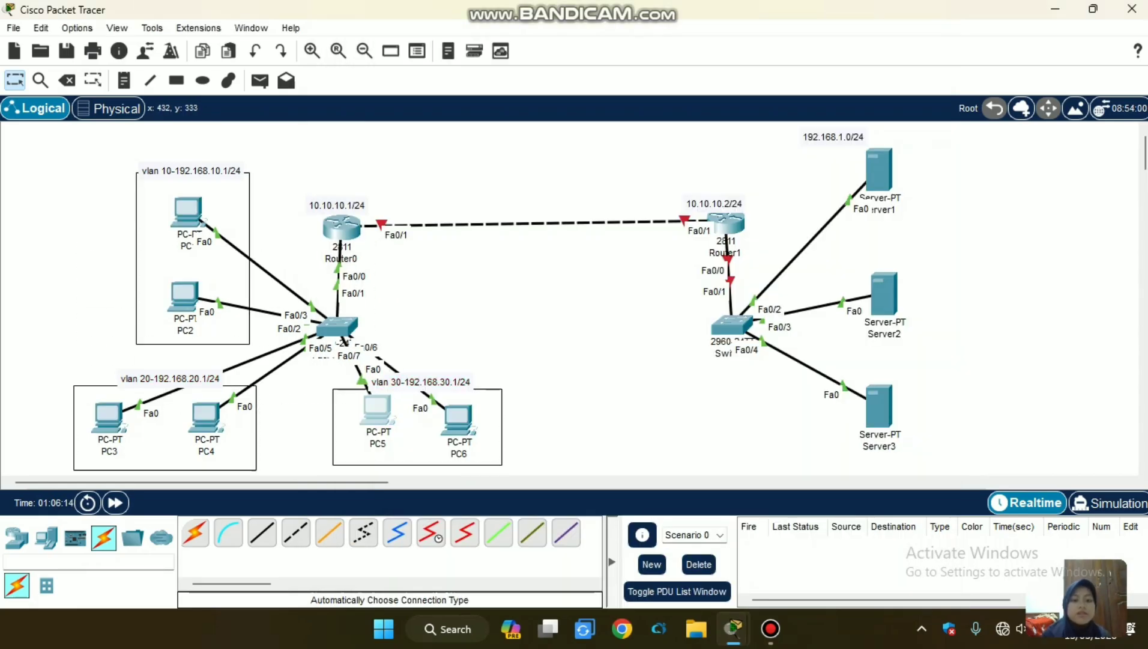
# Set PC5 in VLAN 30 to obtain its IPv4 address through DHCP and return to the topology.
pyautogui.click(377, 408)
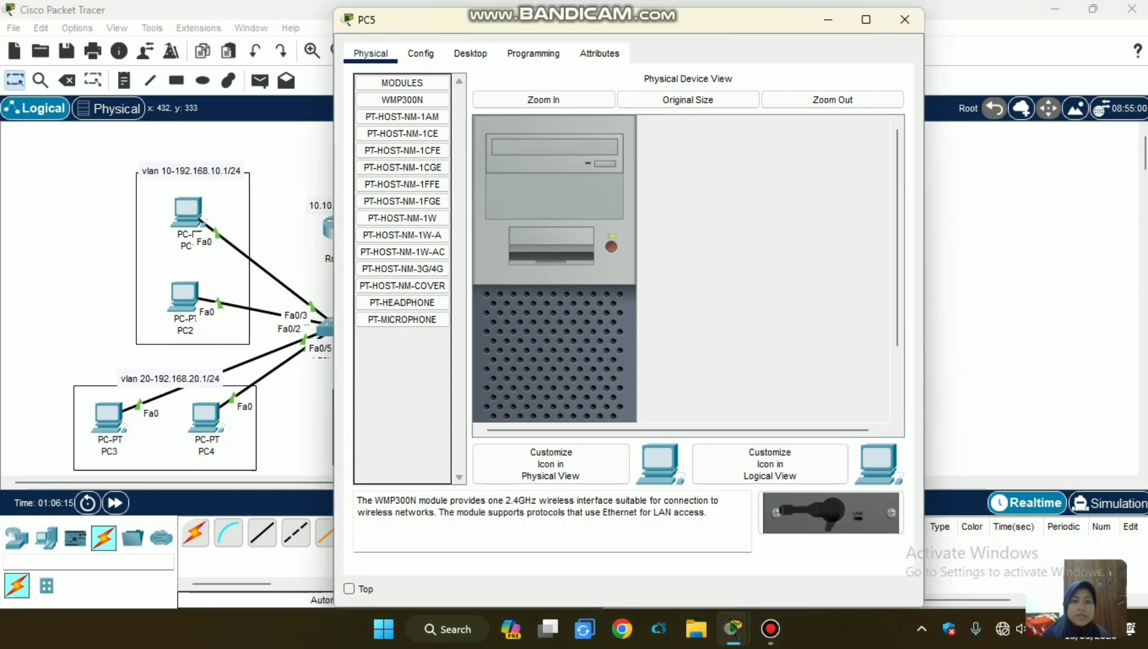
pyautogui.click(470, 53)
pyautogui.click(407, 108)
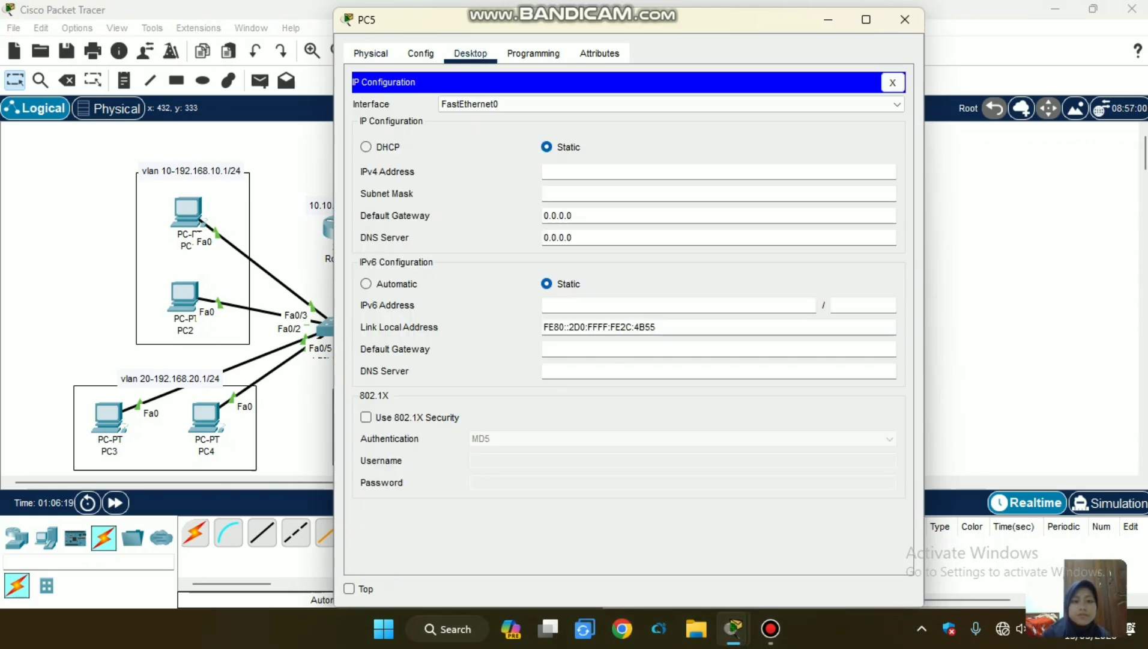
pyautogui.click(365, 147)
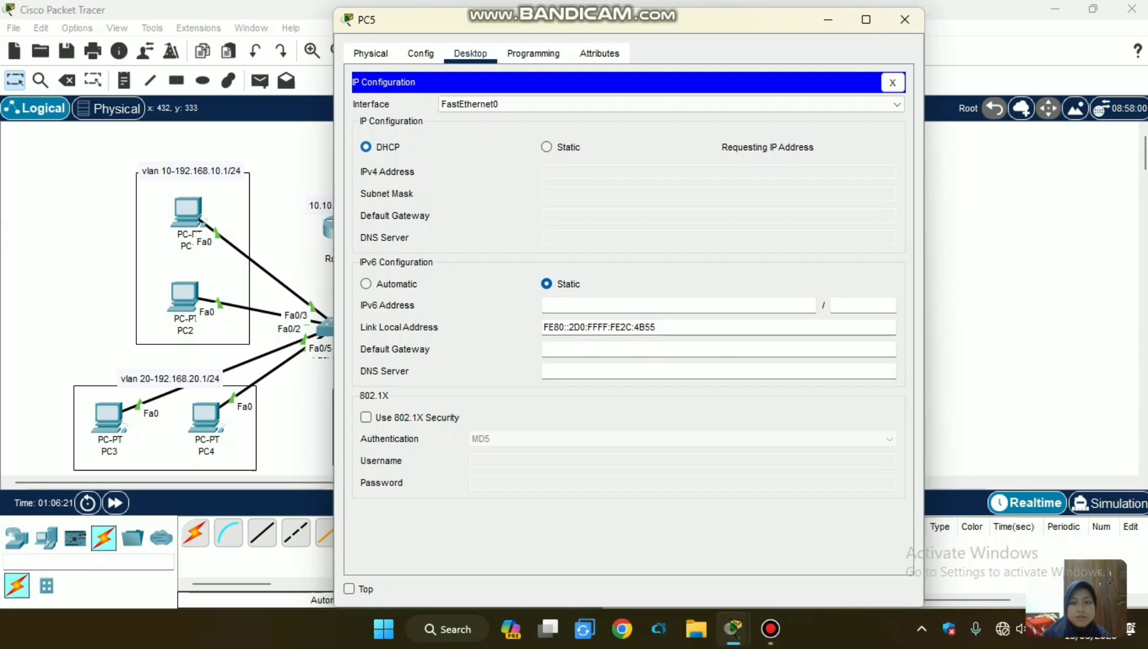
pyautogui.click(295, 410)
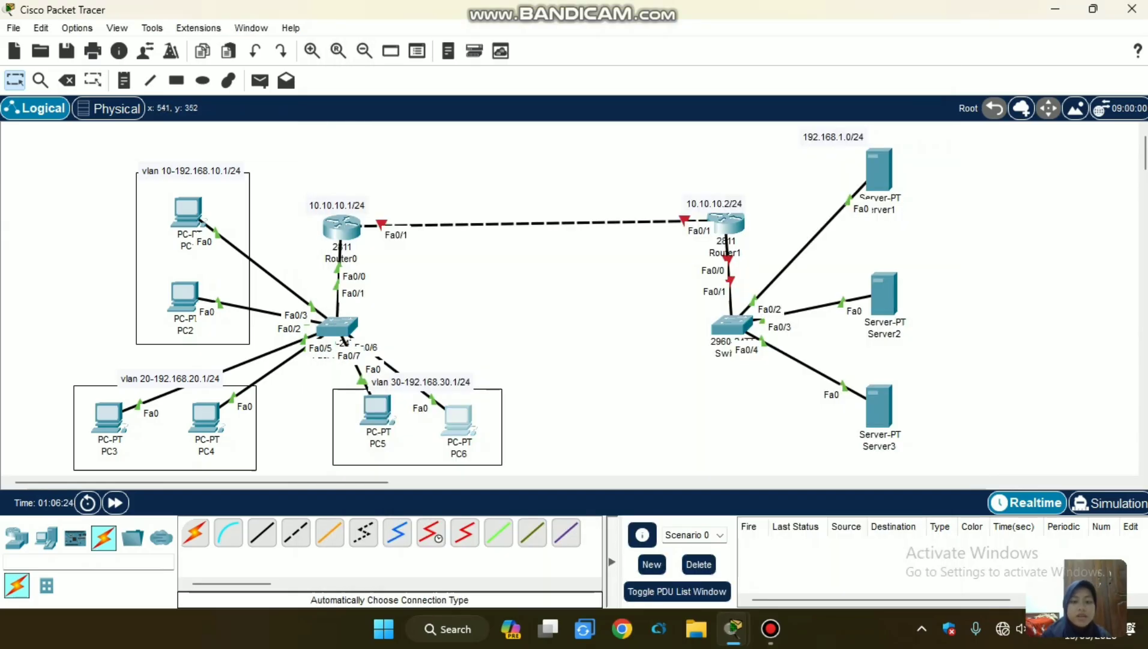
# Set PC6 in VLAN 30 to obtain its IPv4 address through DHCP and close its configuration window.
pyautogui.click(458, 421)
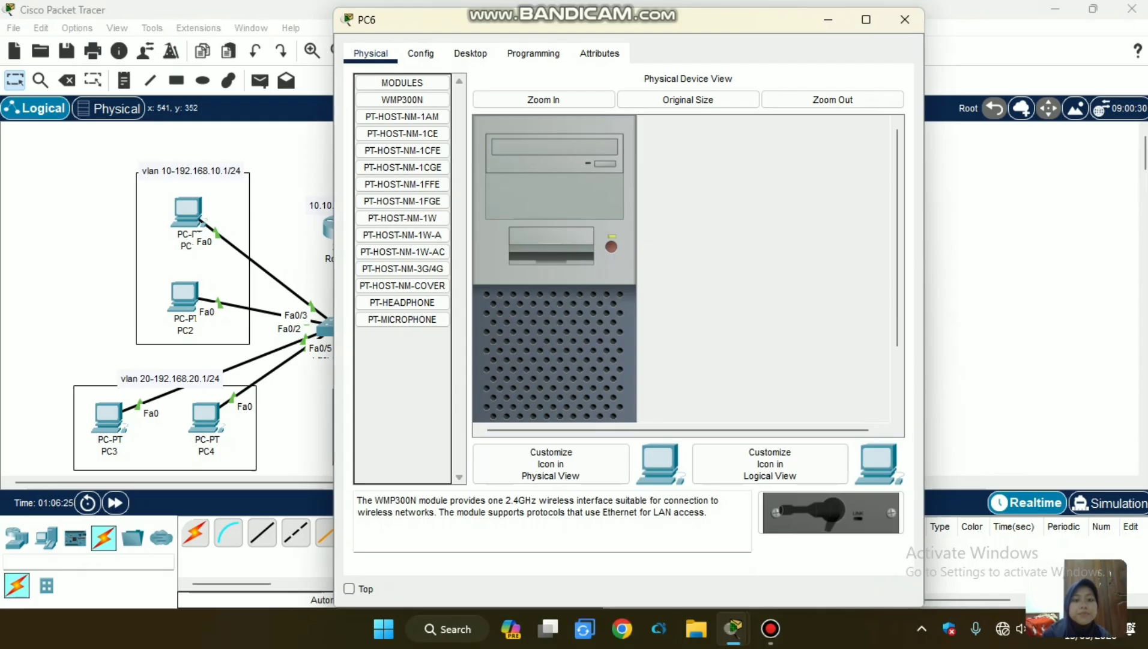
pyautogui.click(470, 53)
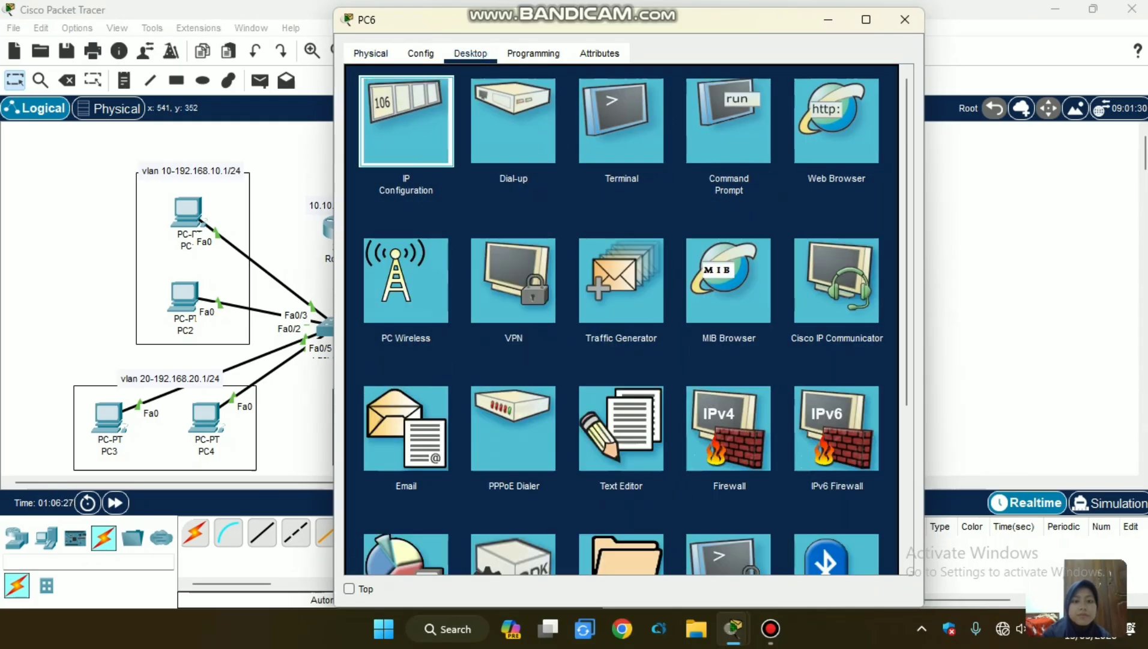
pyautogui.click(407, 121)
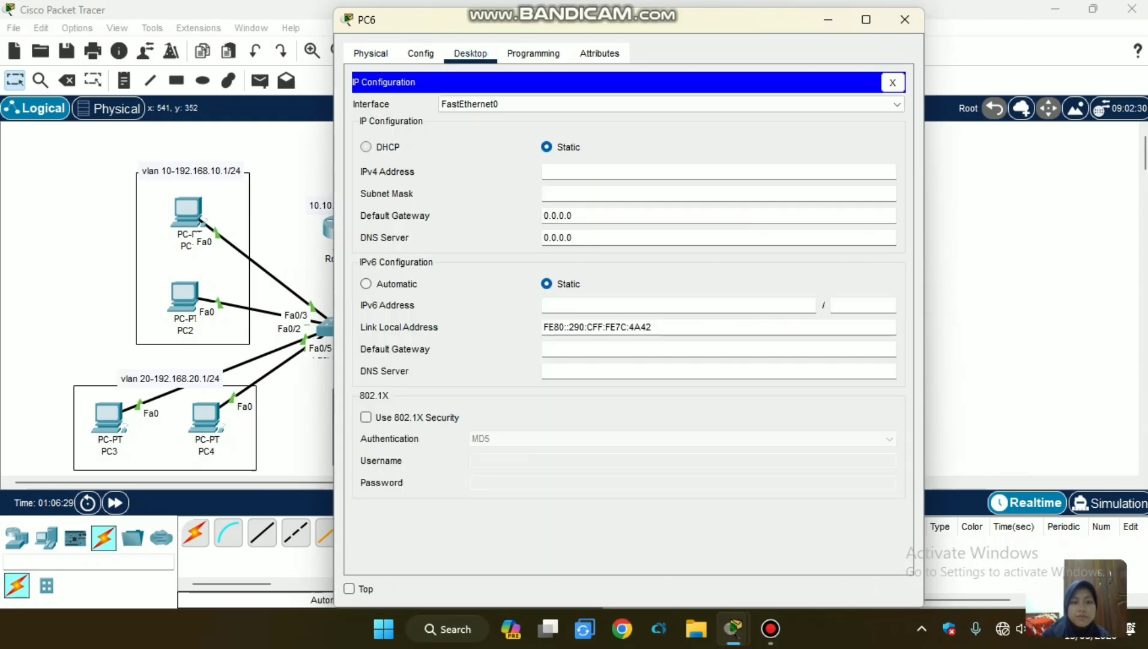
pyautogui.click(366, 148)
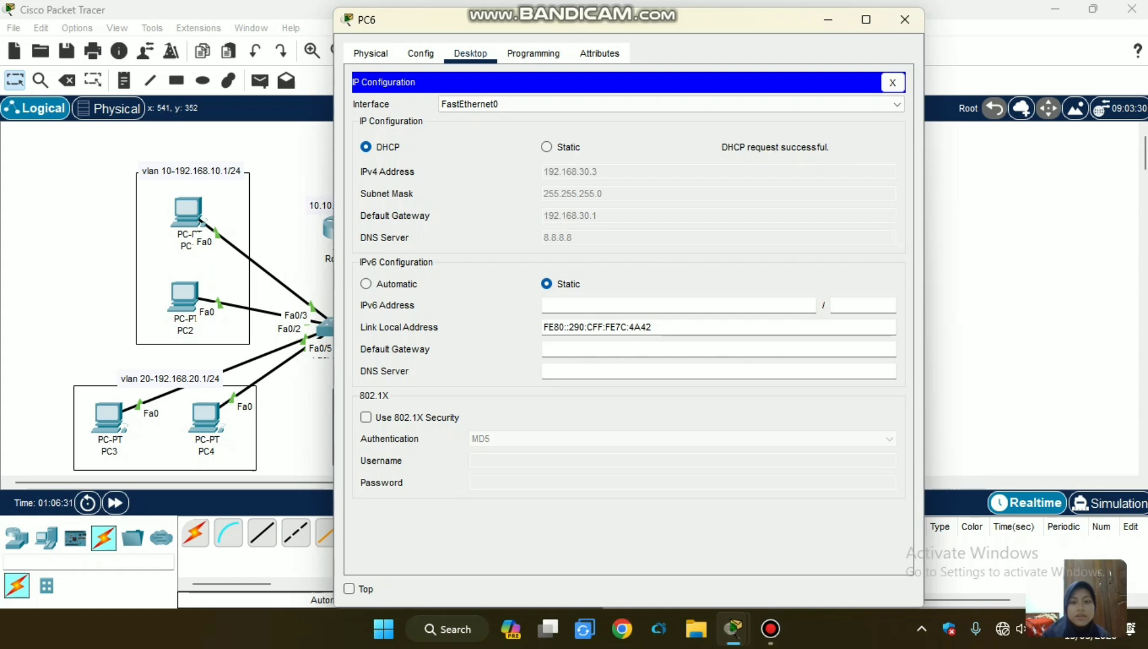
pyautogui.hotkey('alt', 'F4')
pyautogui.moveTo(73, 220); pyautogui.dragTo(2, 213)
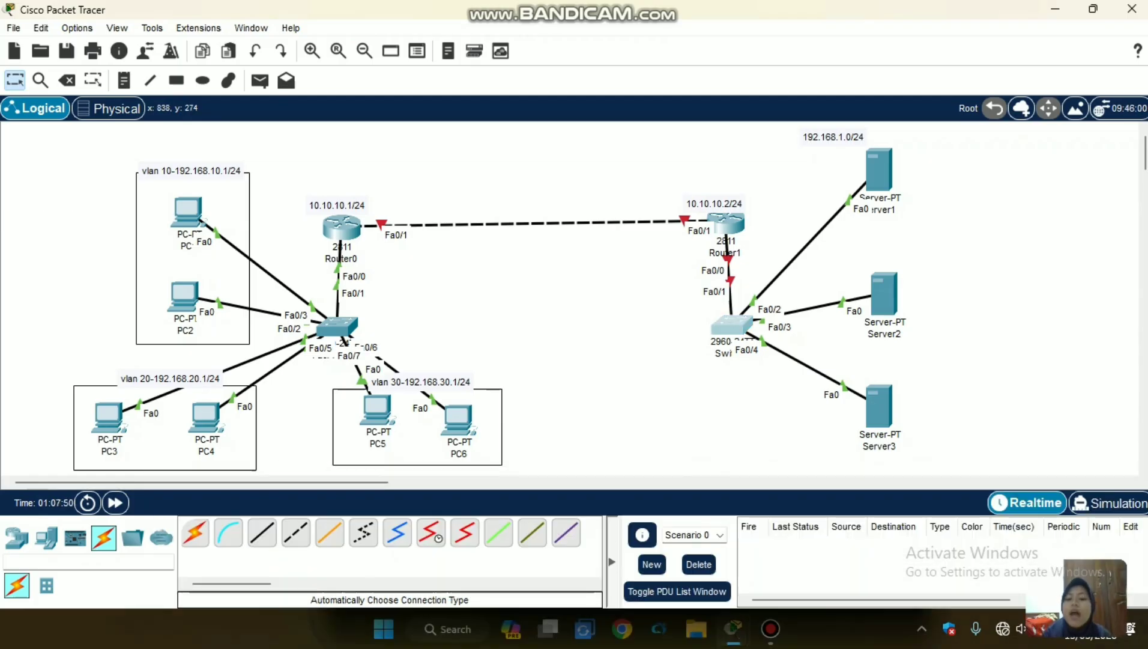
pyautogui.click(728, 324)
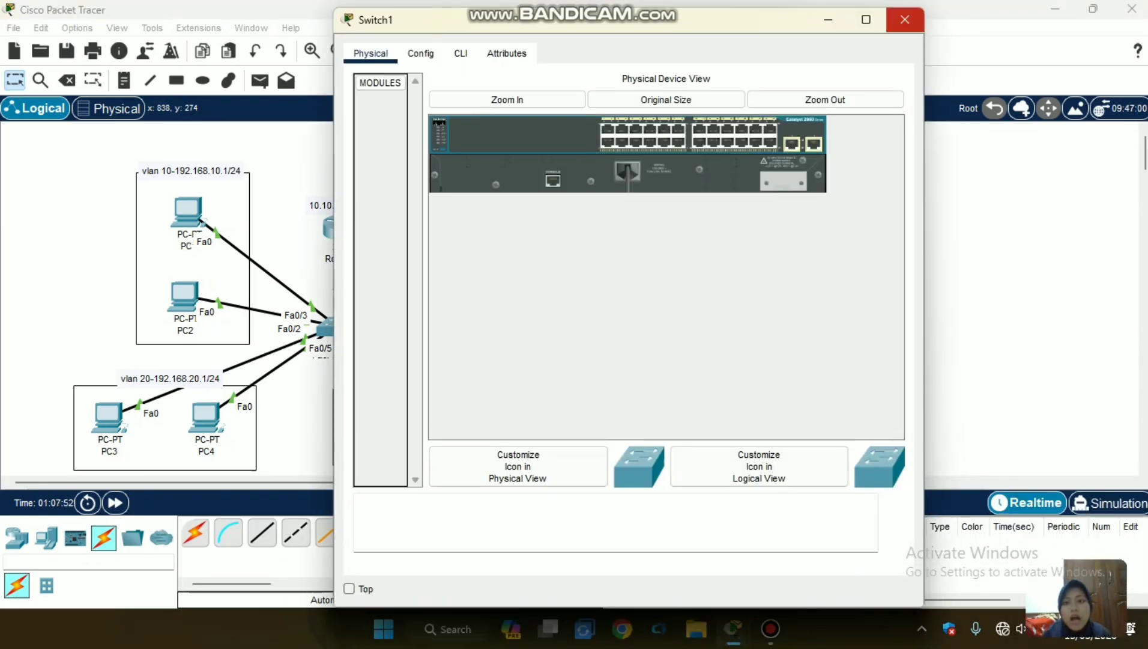
pyautogui.click(905, 20)
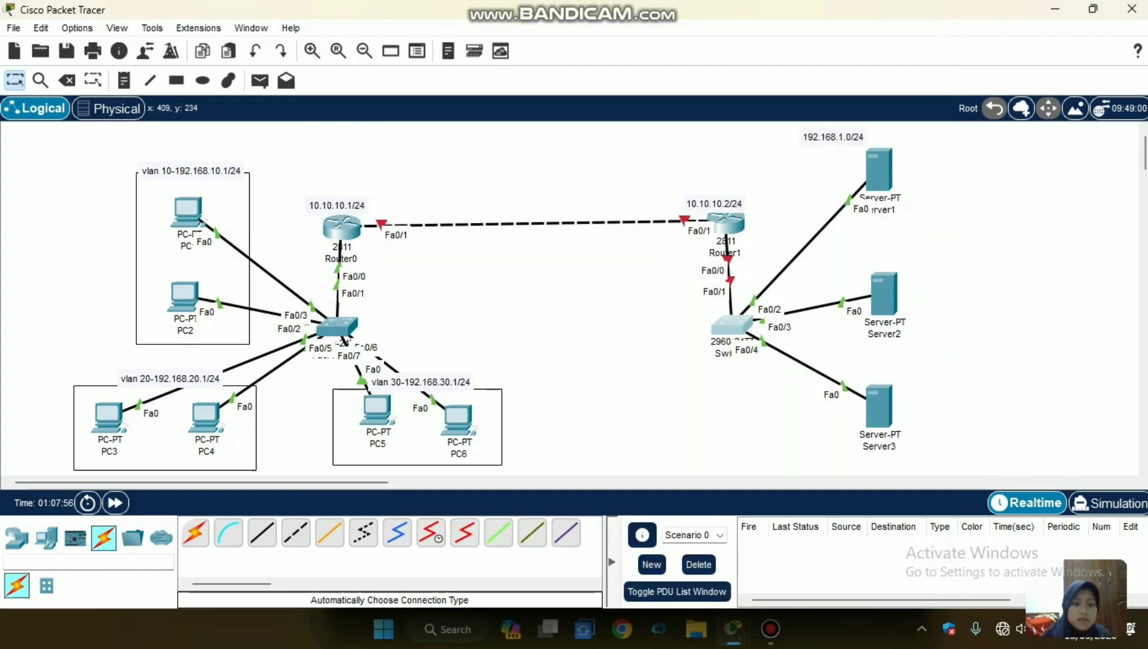
pyautogui.click(337, 326)
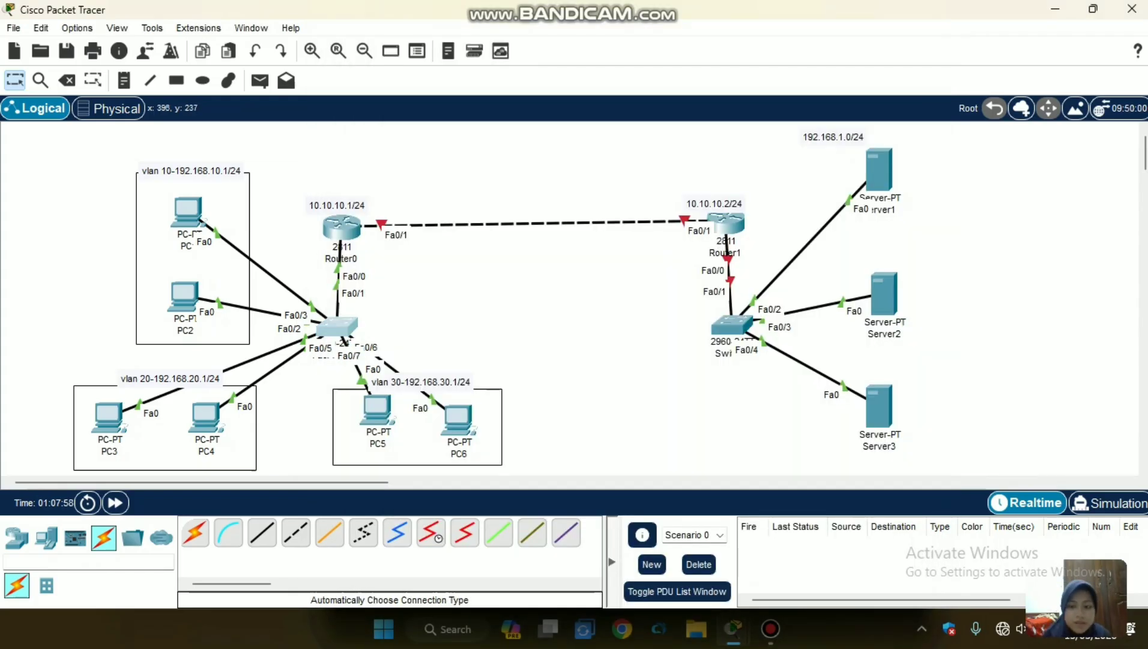
pyautogui.click(905, 20)
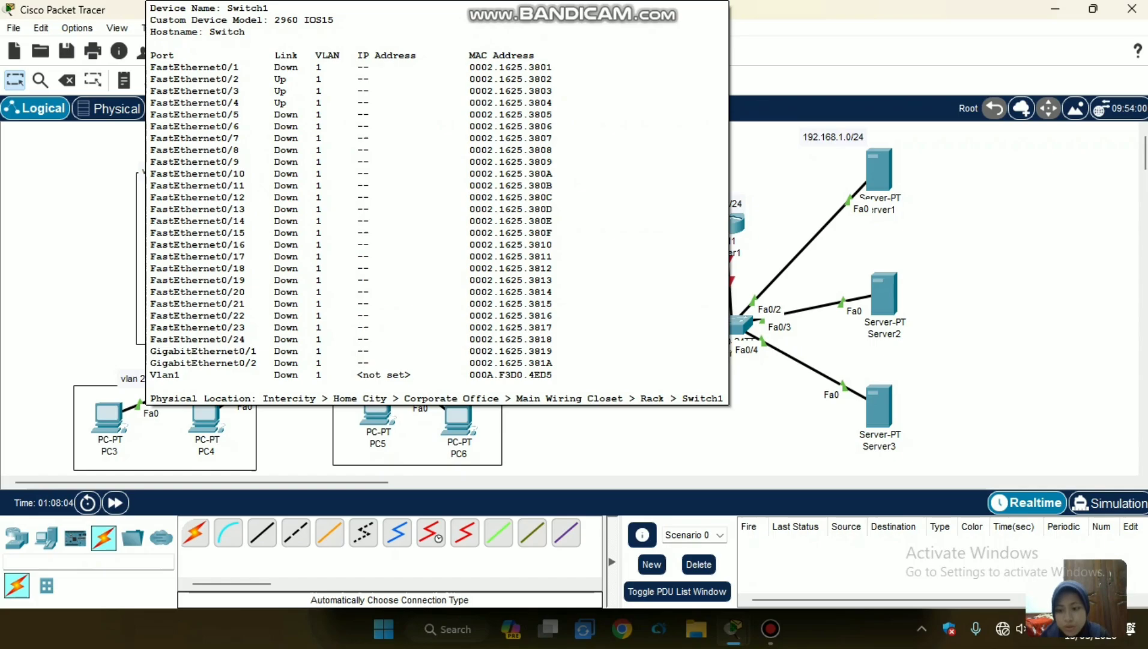
# Open Switch1's command line, try to run the command rn, and return to the topology.
pyautogui.click(731, 325)
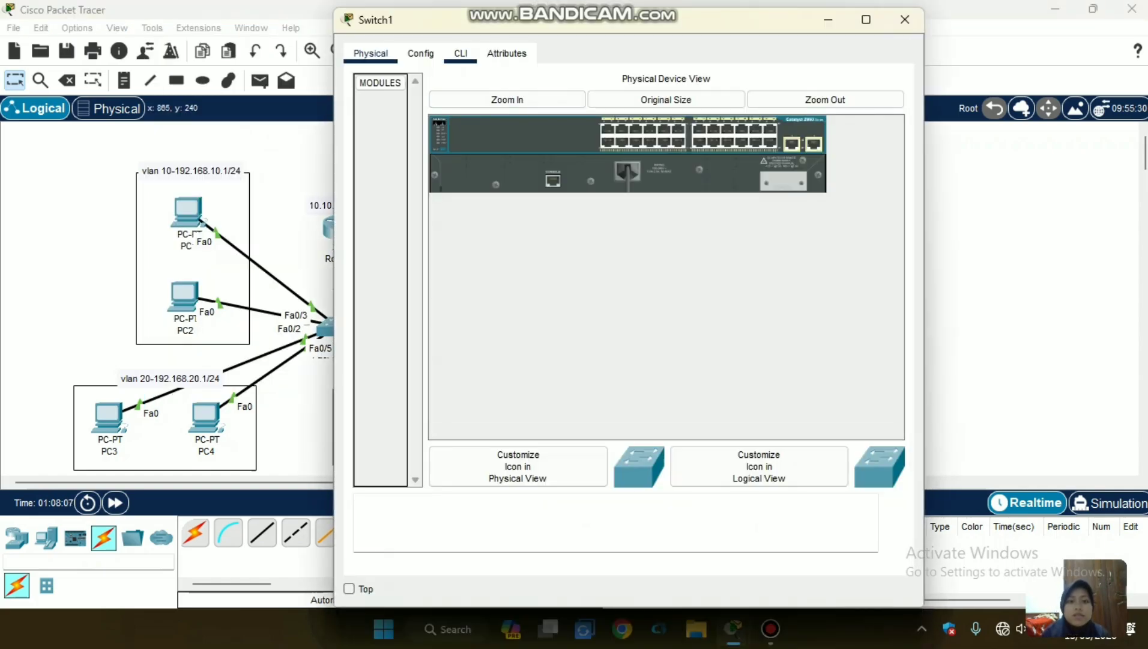
pyautogui.click(460, 53)
pyautogui.press('Return')
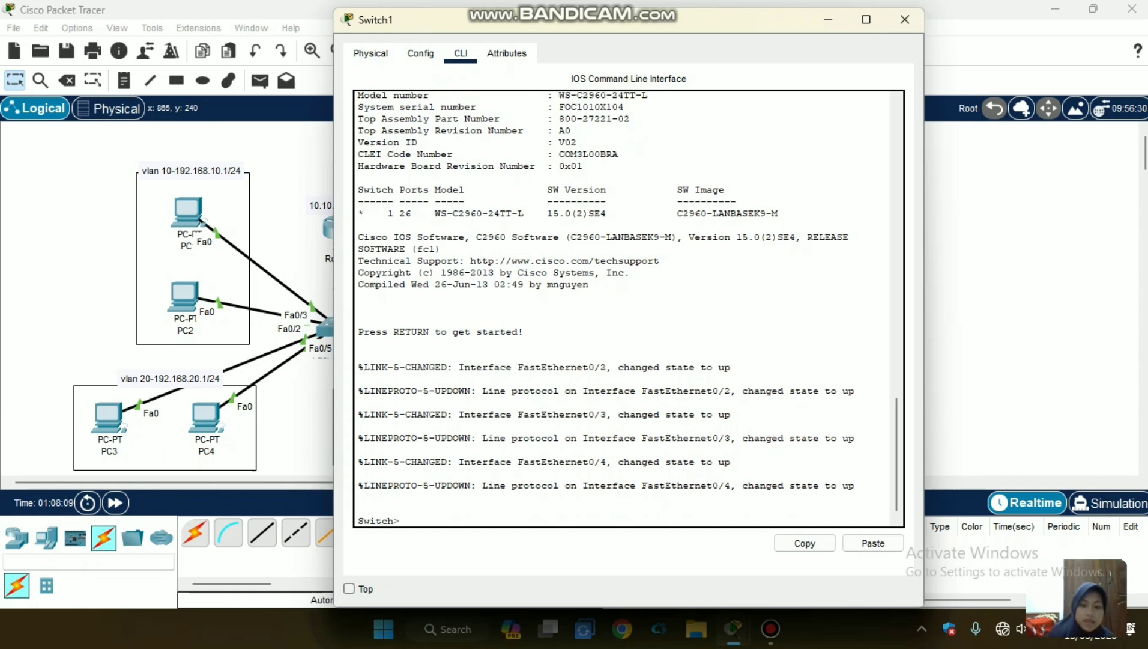
pyautogui.write('rn')
pyautogui.press('Return')
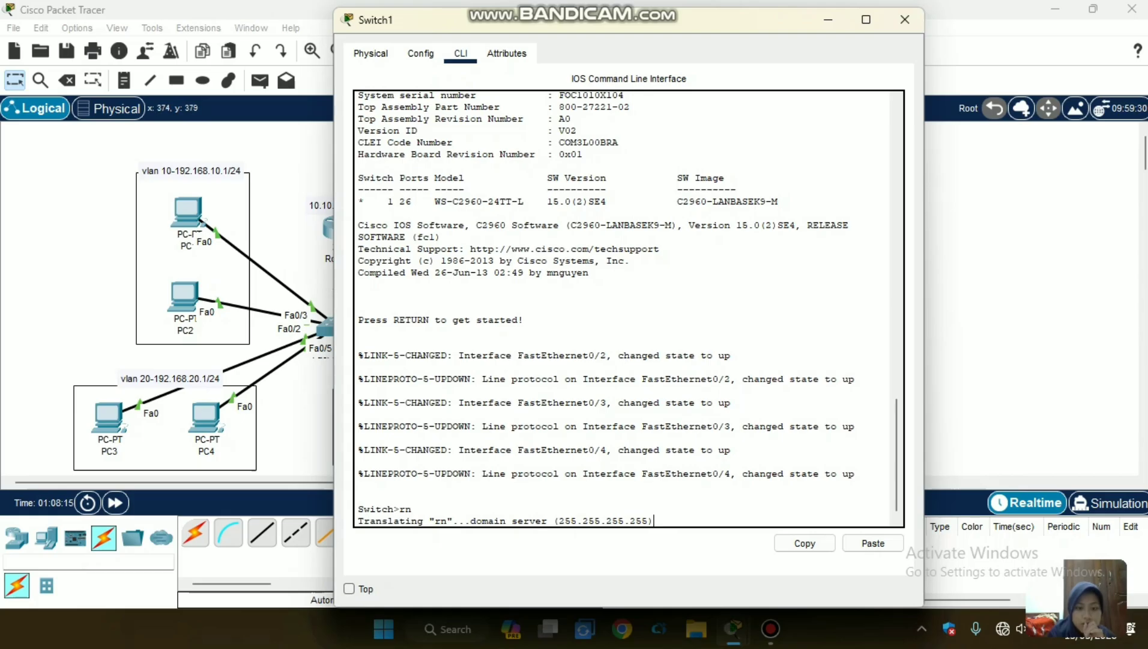
pyautogui.click(905, 20)
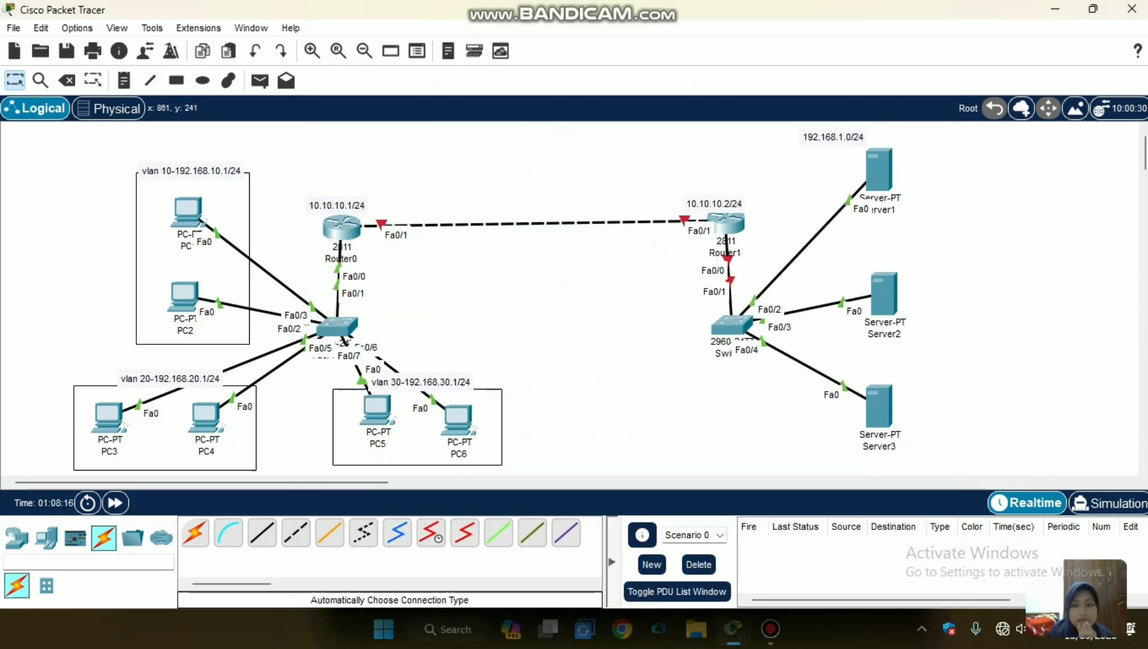
pyautogui.click(731, 325)
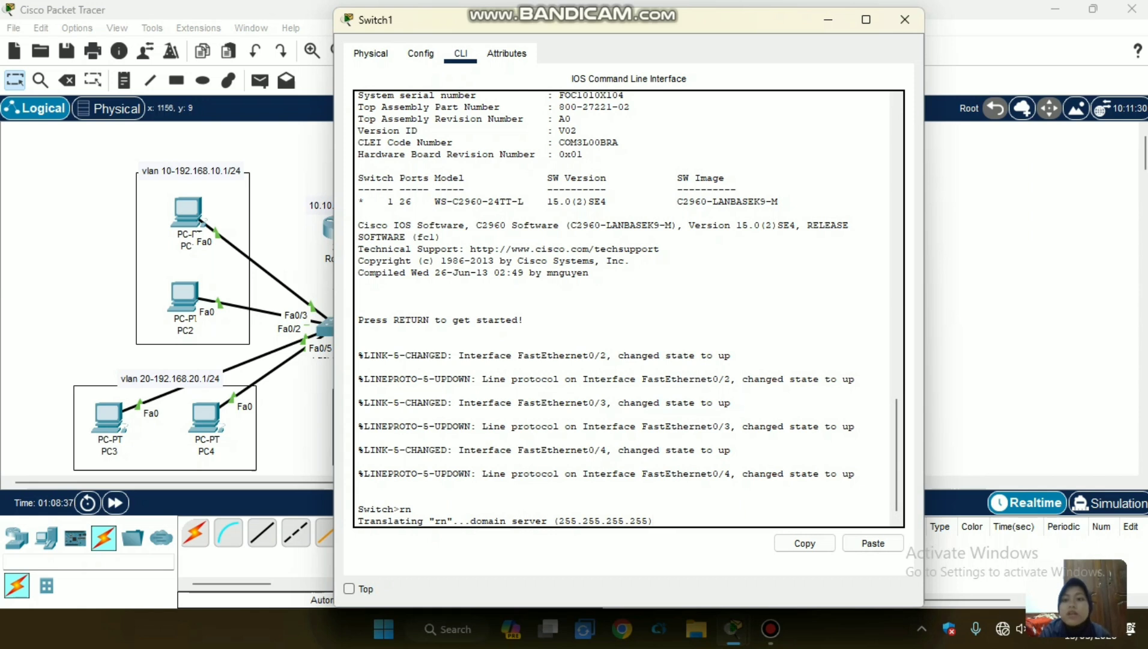
pyautogui.click(904, 19)
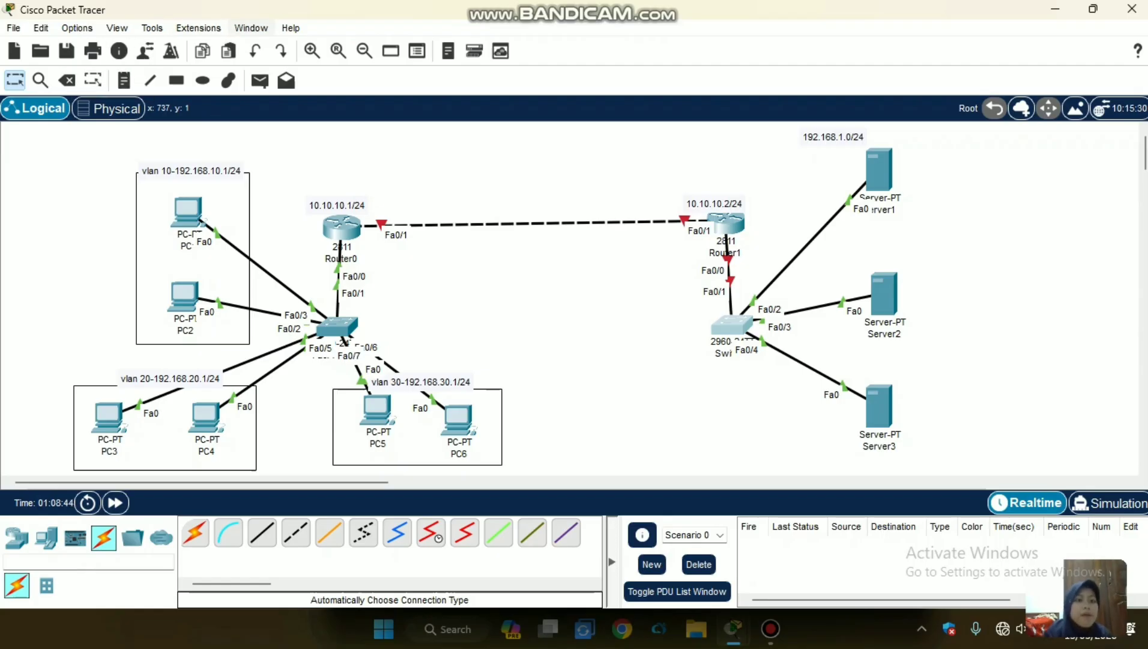
# Undo the cable between Router0 and Router1 and reconnect the two routers with an automatically chosen connection.
pyautogui.click(256, 52)
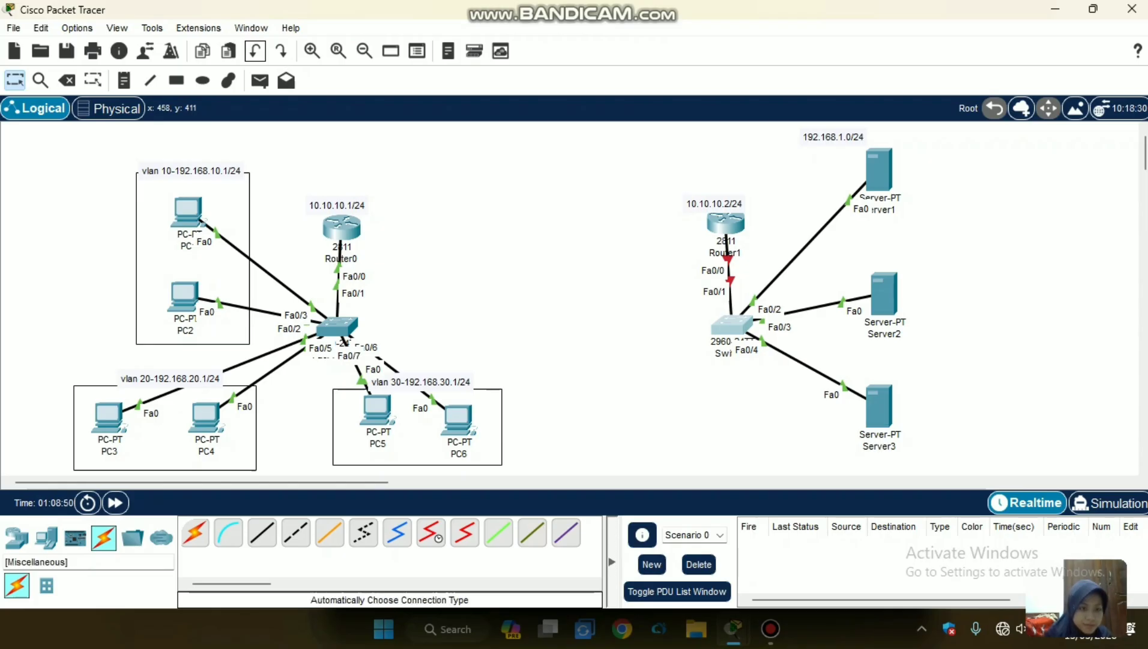
pyautogui.click(195, 532)
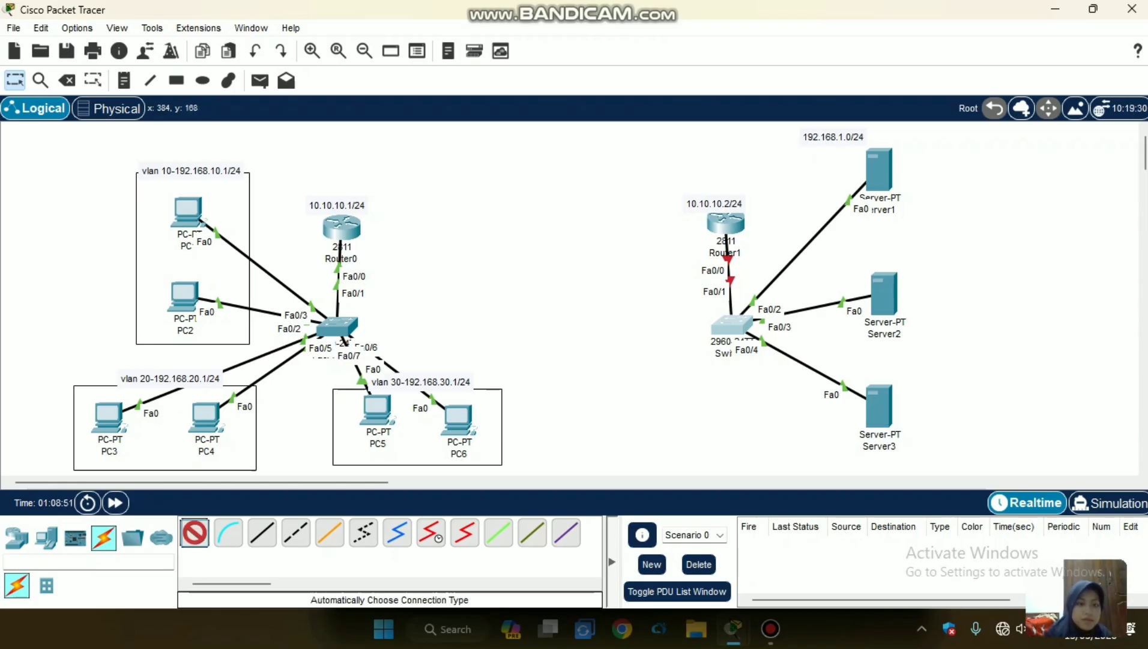
pyautogui.click(342, 227)
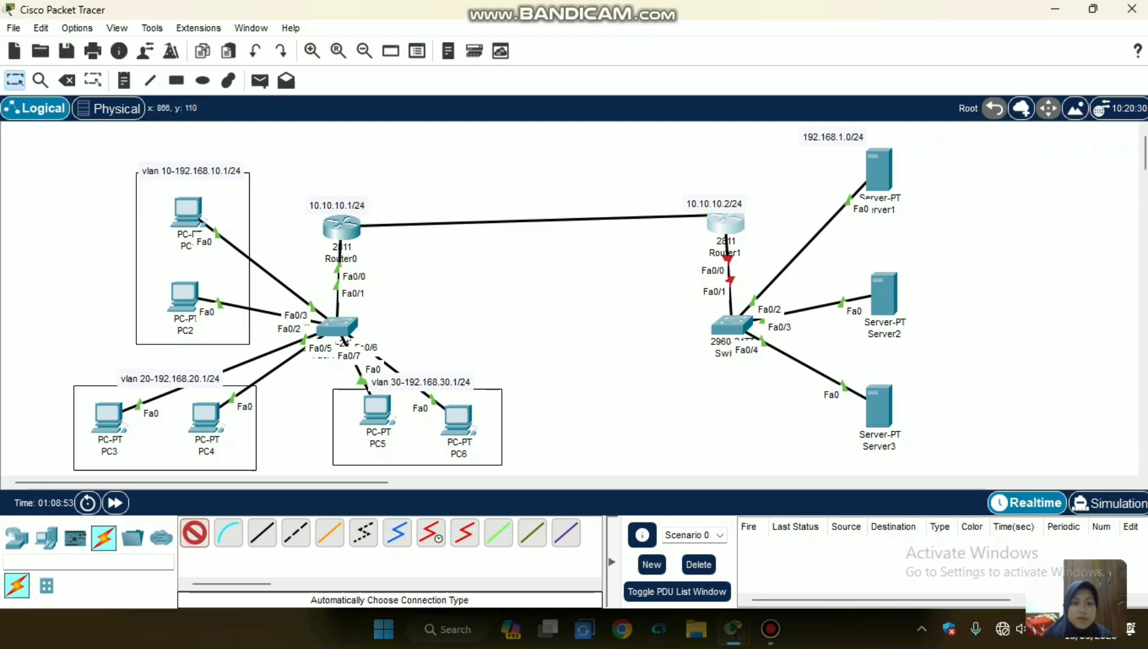
pyautogui.click(726, 224)
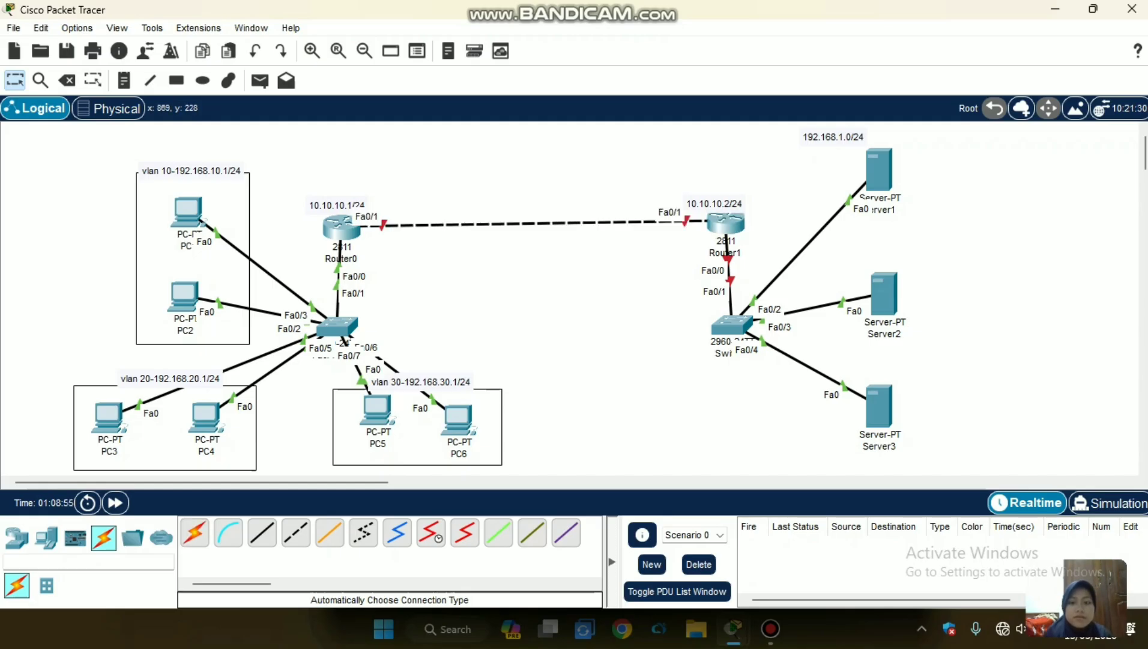
# Delete Switch1 from the server network and go back to selection mode.
pyautogui.click(731, 324)
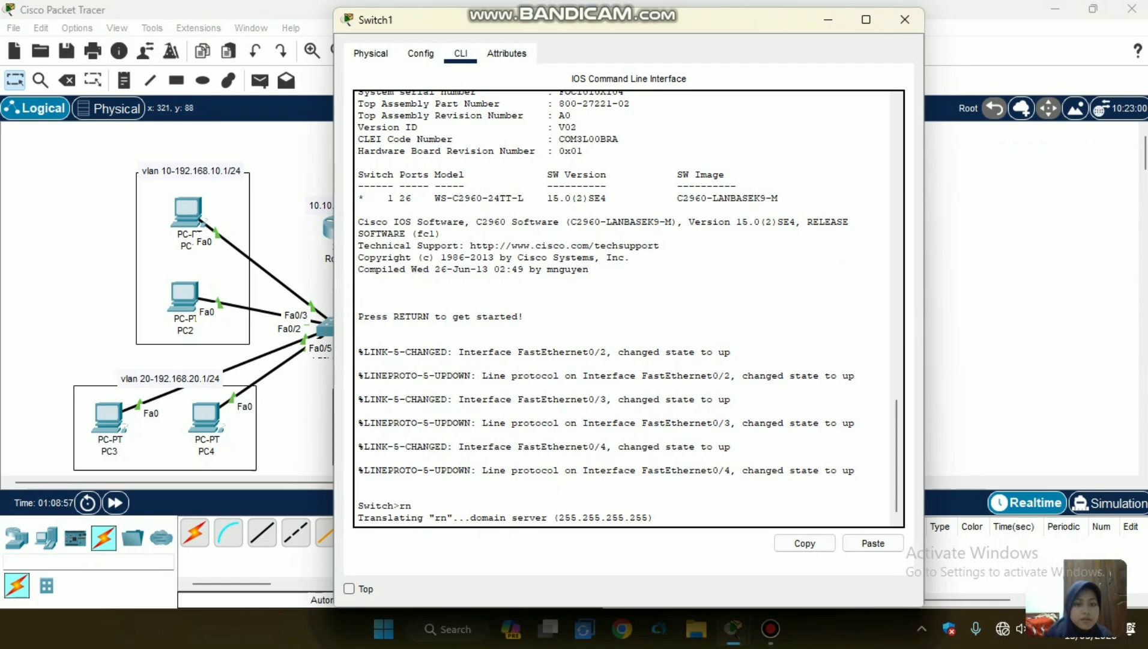
pyautogui.click(269, 196)
pyautogui.click(67, 80)
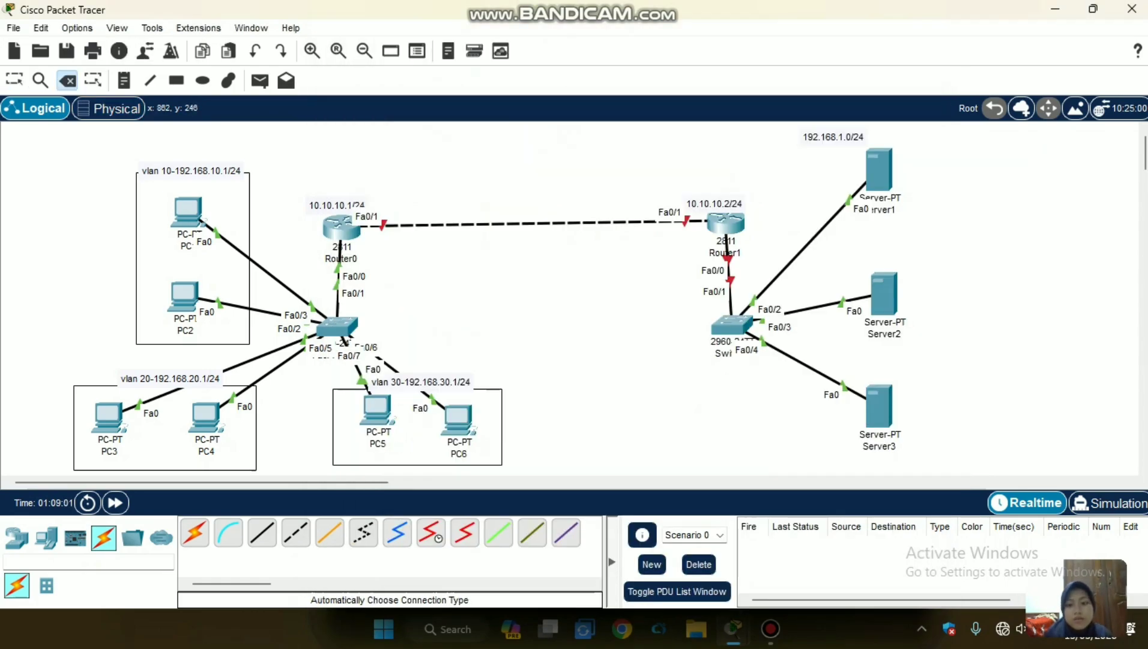
pyautogui.click(731, 325)
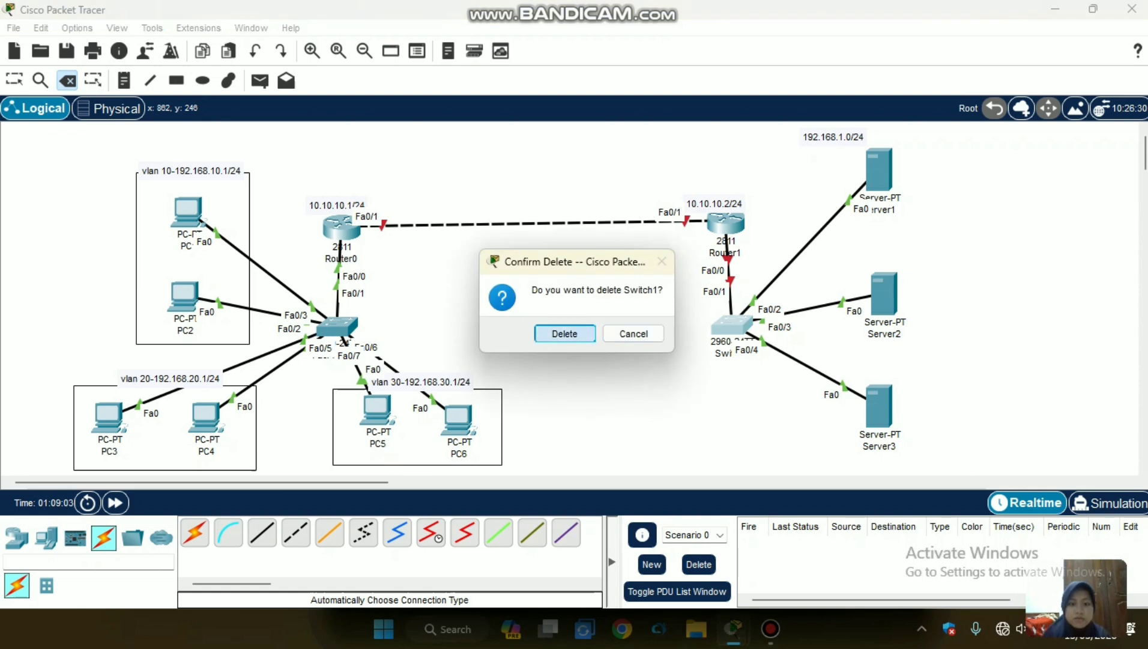
pyautogui.press('Return')
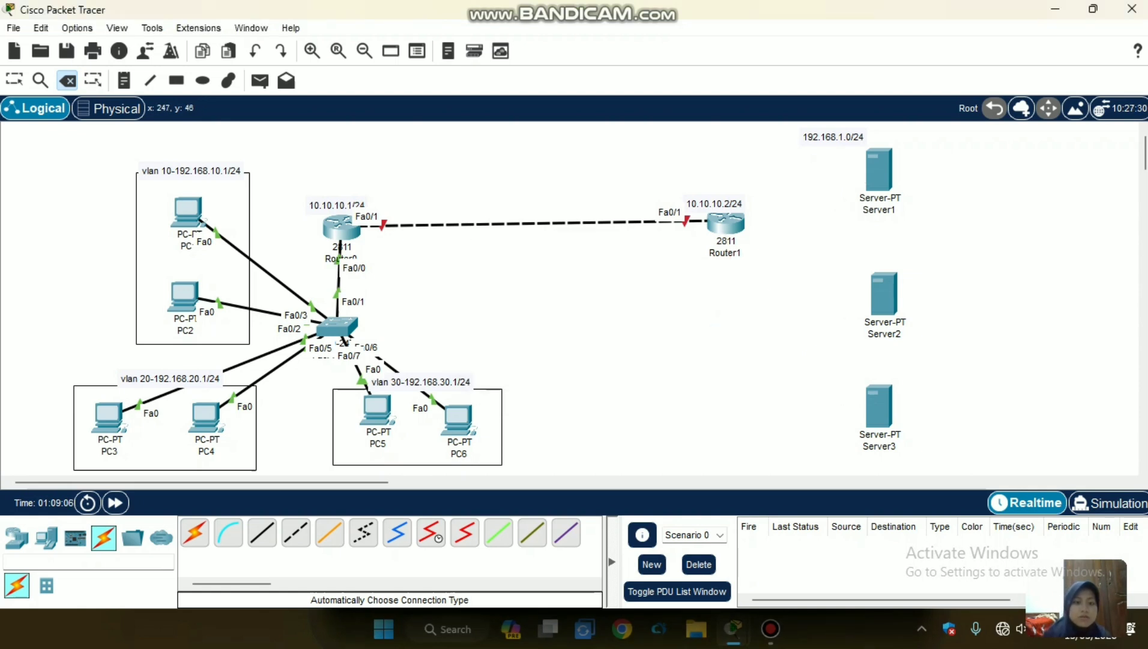
pyautogui.click(15, 79)
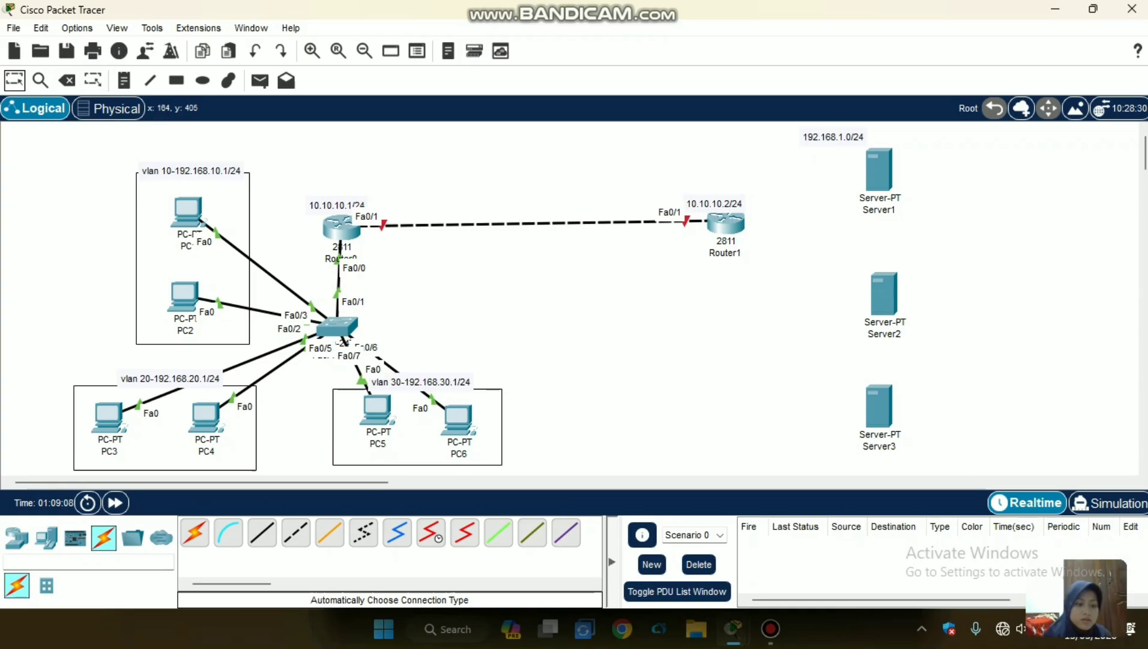
pyautogui.click(46, 538)
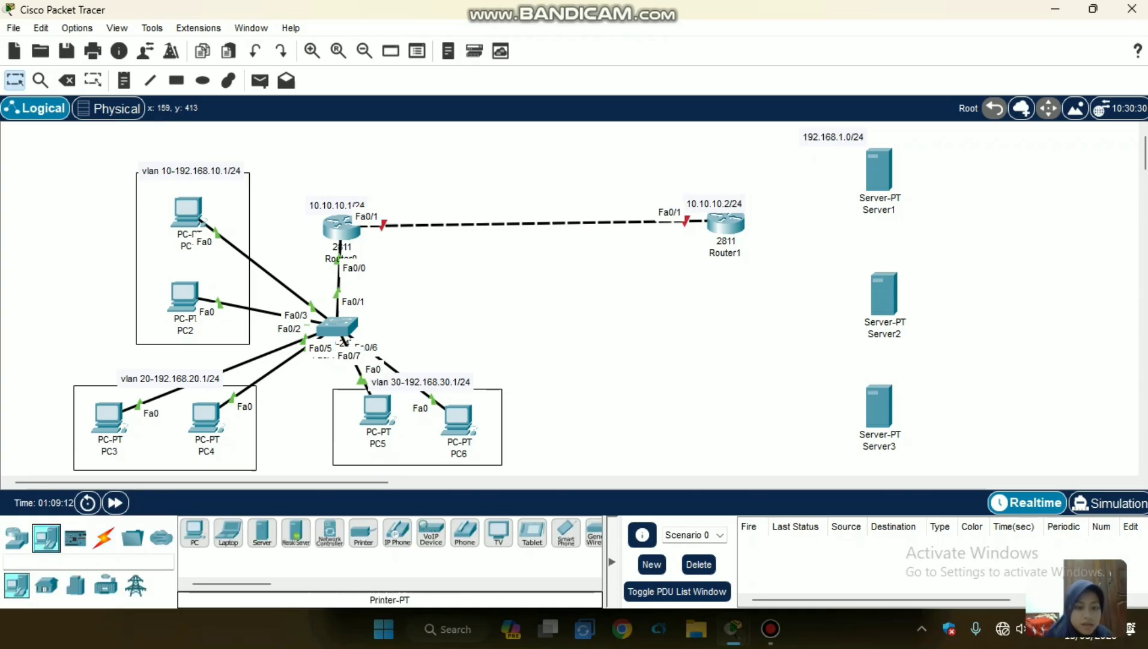
pyautogui.click(17, 538)
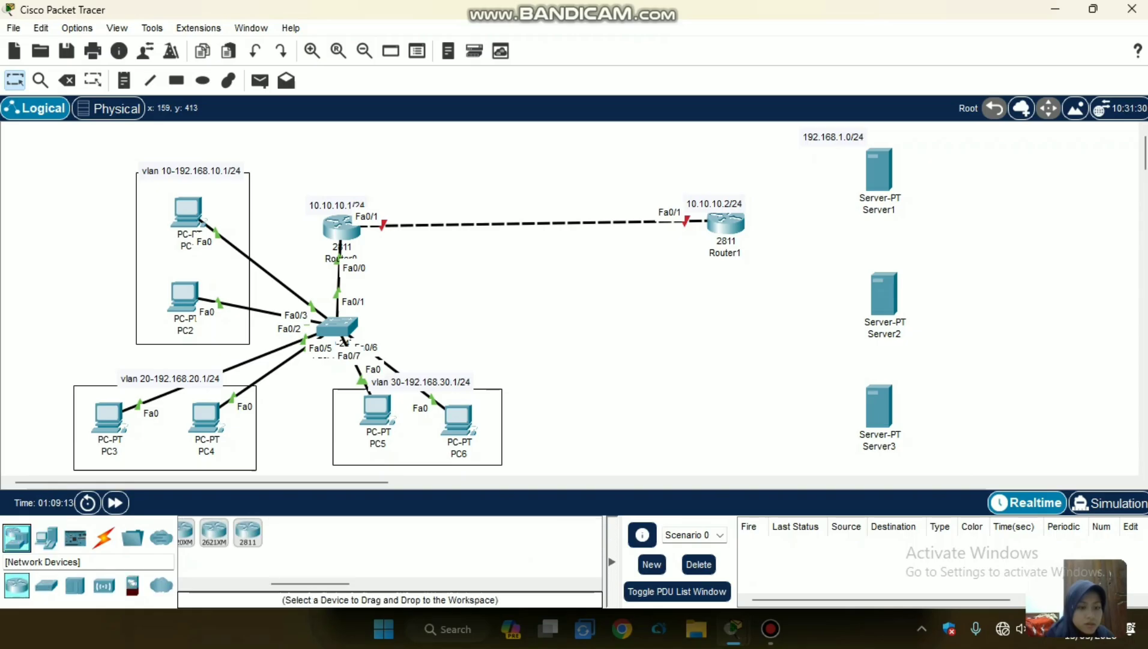
pyautogui.scroll(-5, 215, 533)
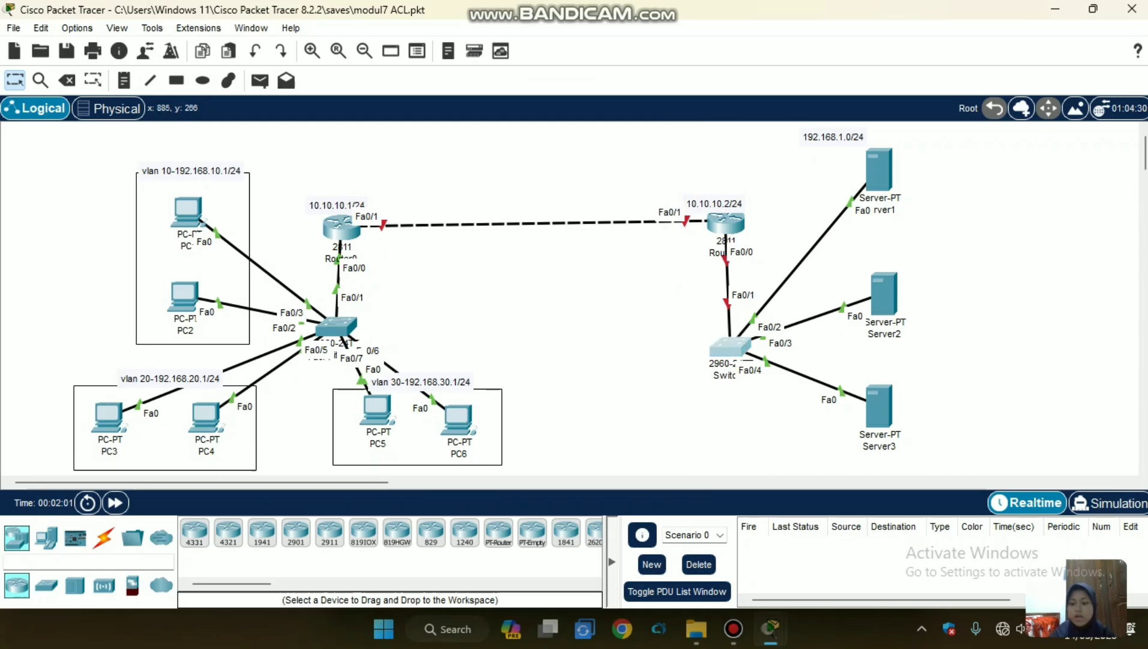
# Open the command line of Switch2 in the server network and enter global configuration mode with en and conf t.
pyautogui.click(729, 347)
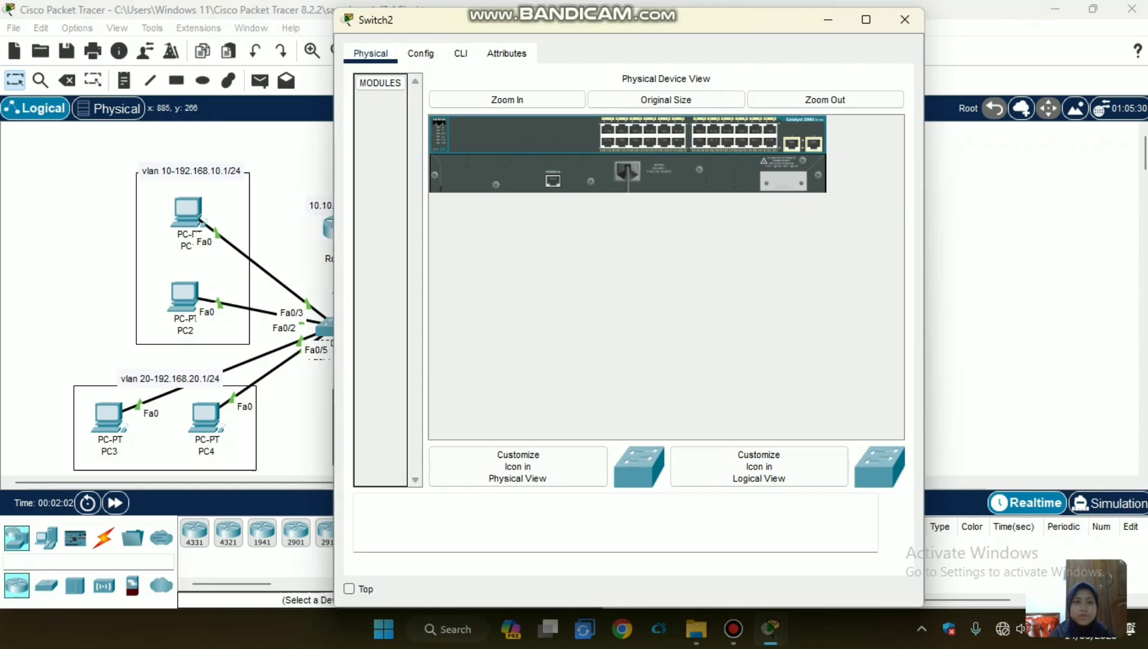
pyautogui.click(461, 53)
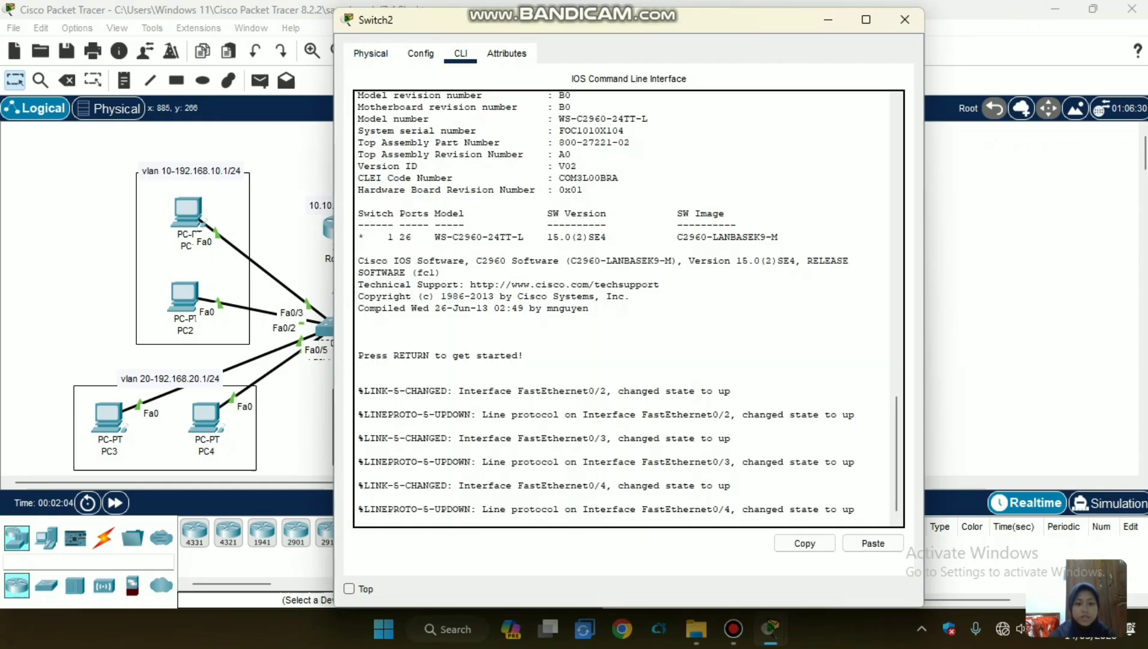
pyautogui.press('Return')
pyautogui.write('en')
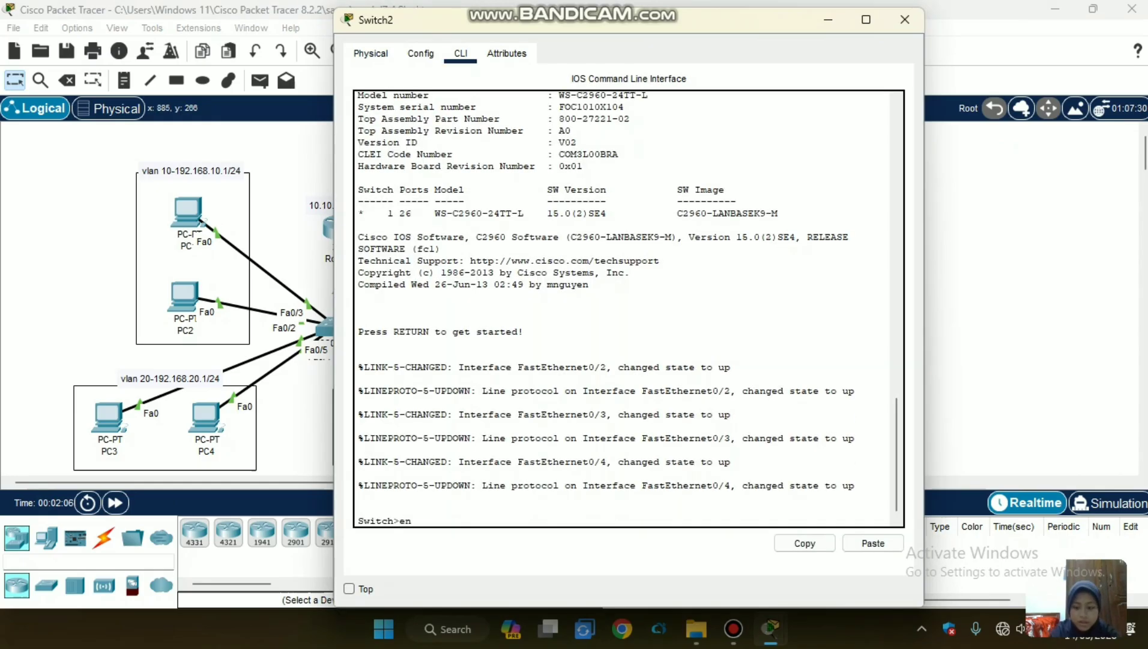
pyautogui.press('Return')
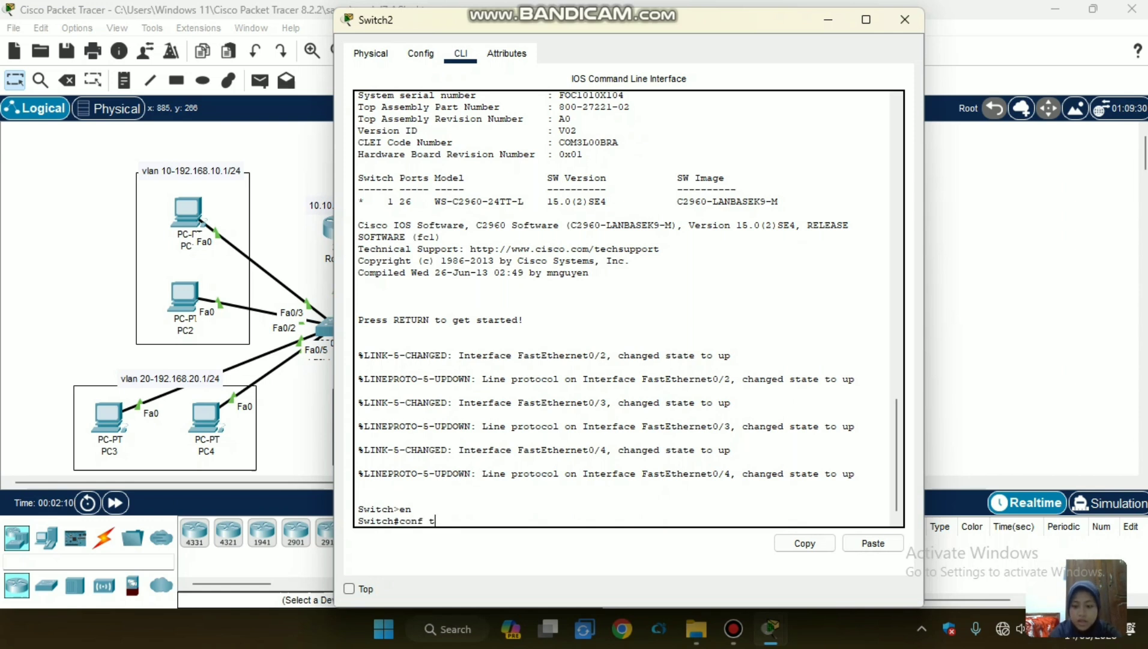
pyautogui.press('Return')
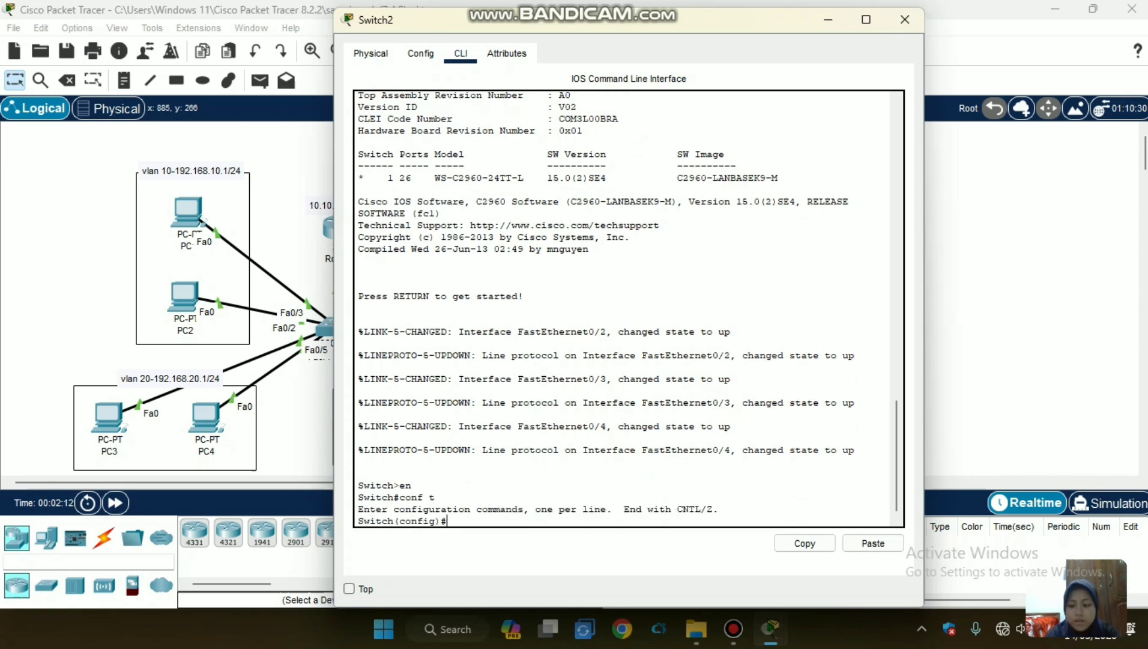
# Set interface fa0/1 of Switch2 to trunk mode and close the switch's configuration window.
pyautogui.write('in')
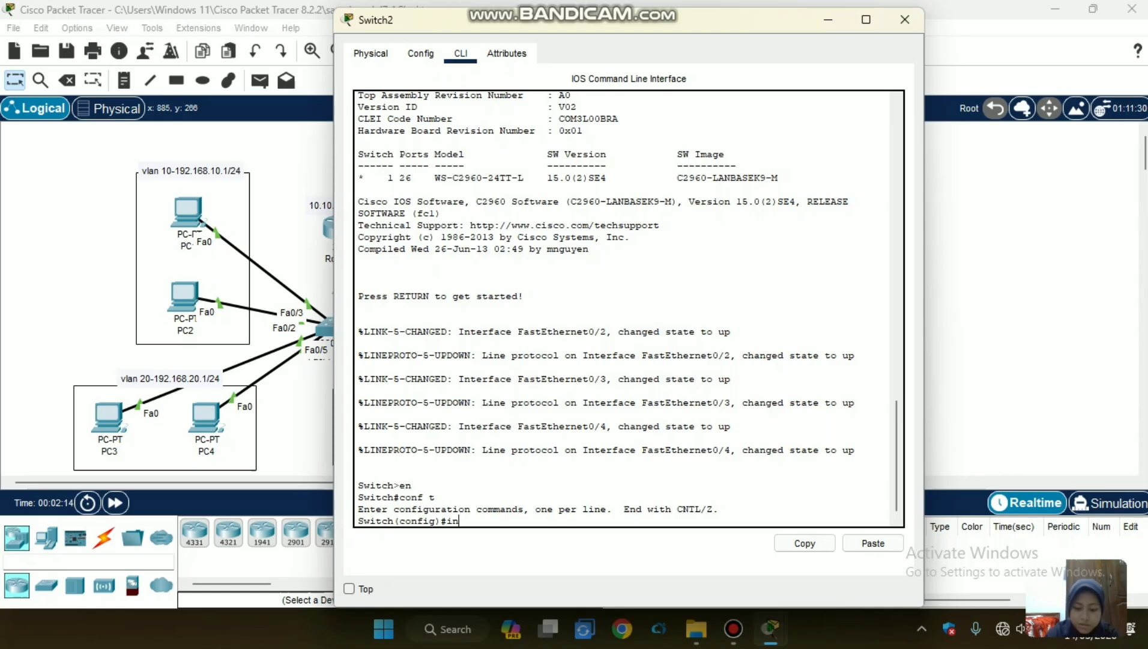
pyautogui.write('t fa')
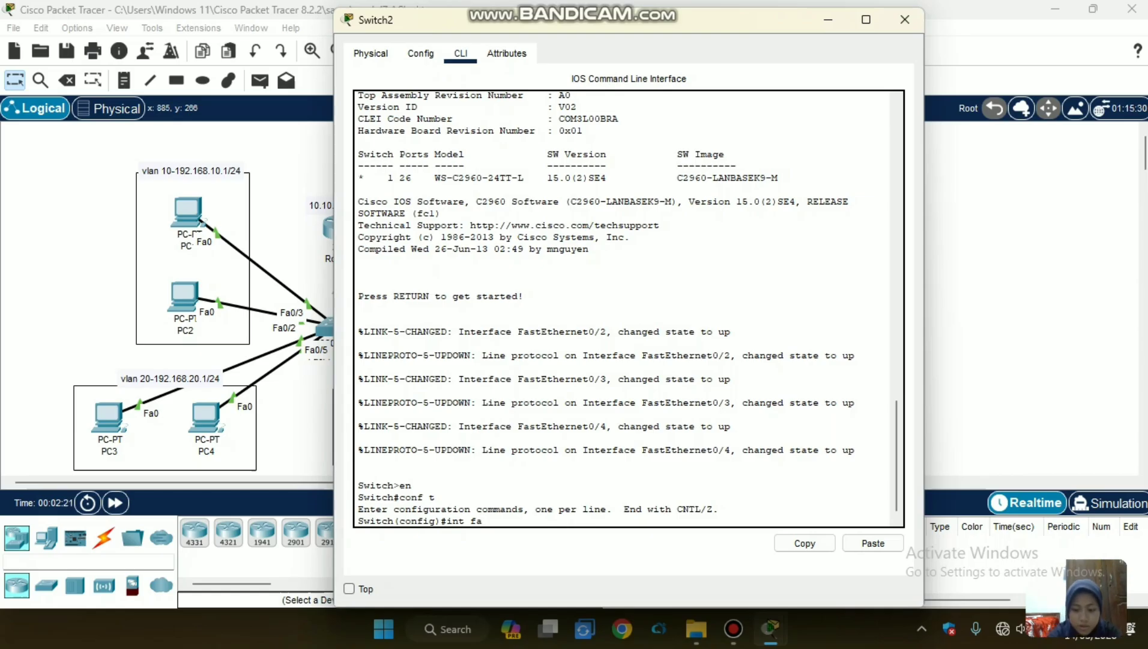
pyautogui.write('0/1')
pyautogui.press('Return')
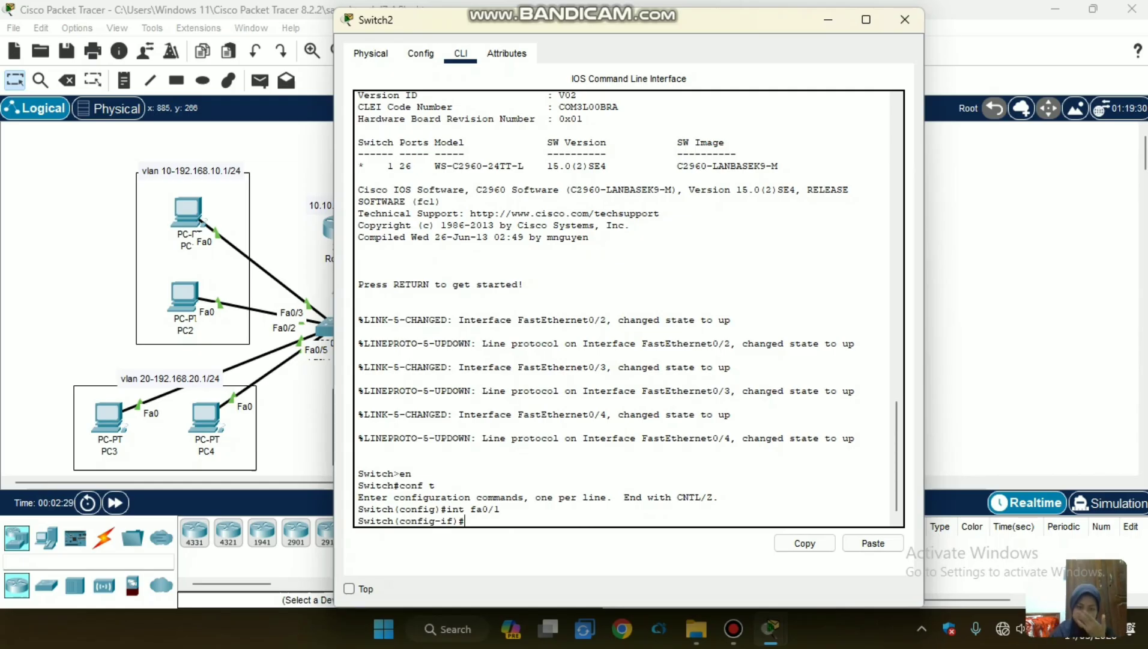
pyautogui.write('w ')
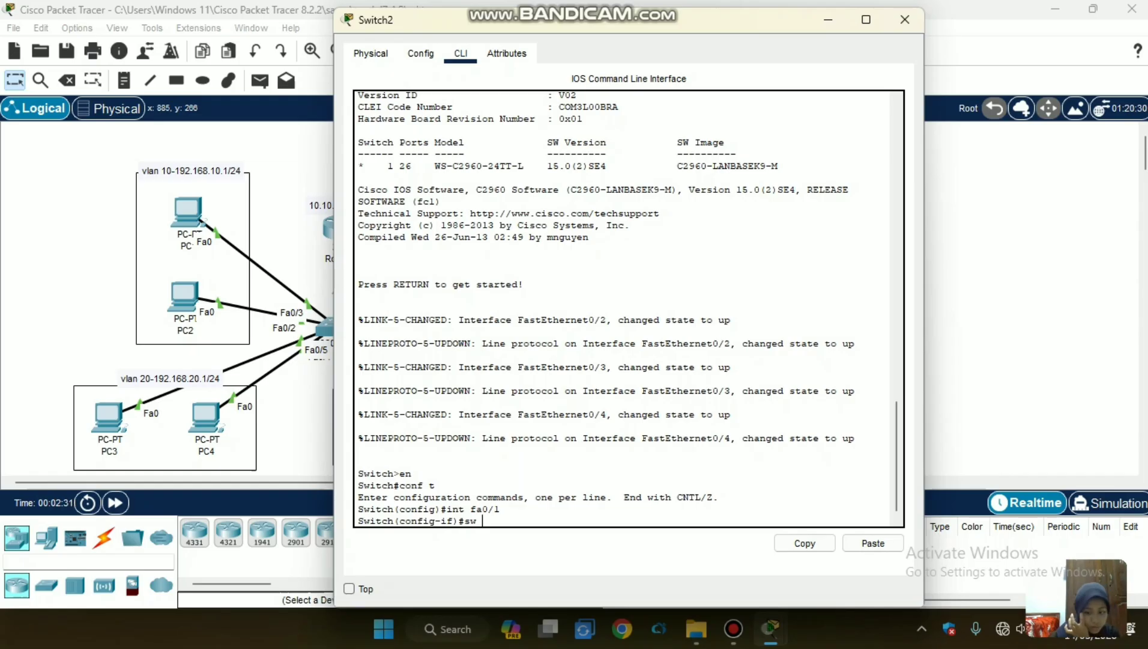
pyautogui.write('m tr')
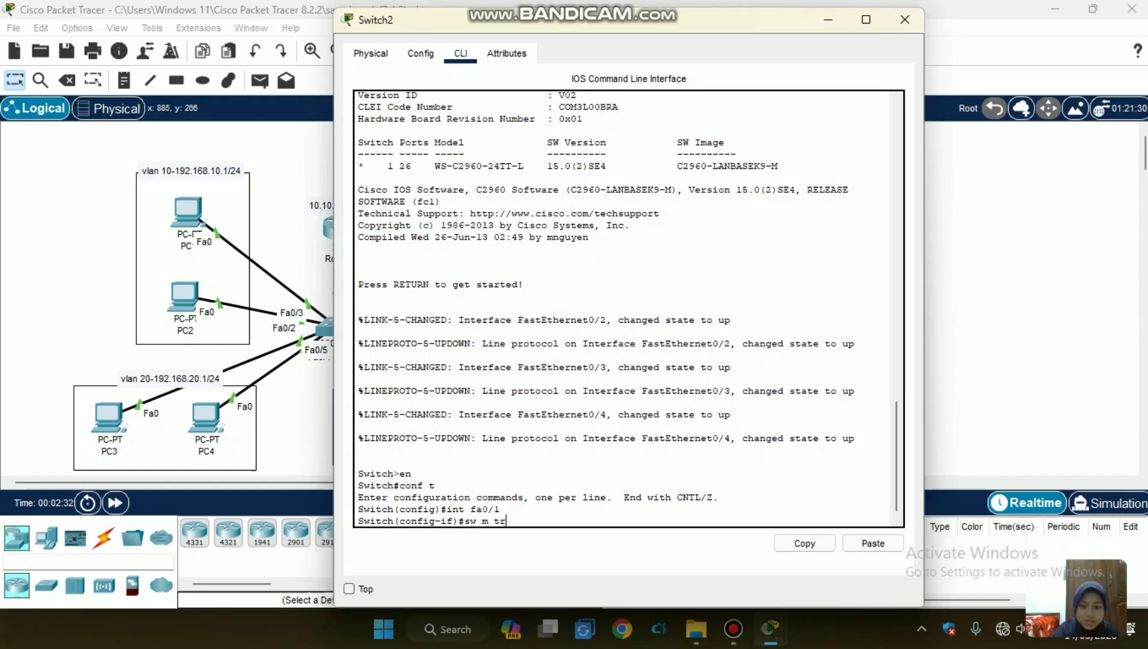
pyautogui.press('Tab')
pyautogui.press('Return')
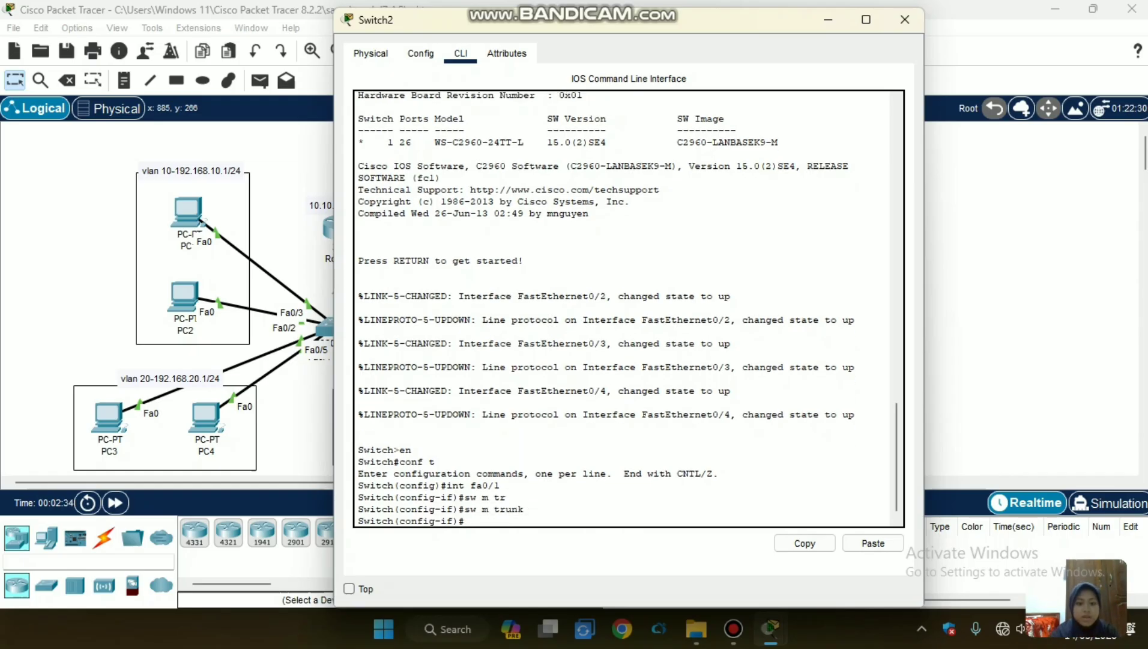
pyautogui.click(905, 19)
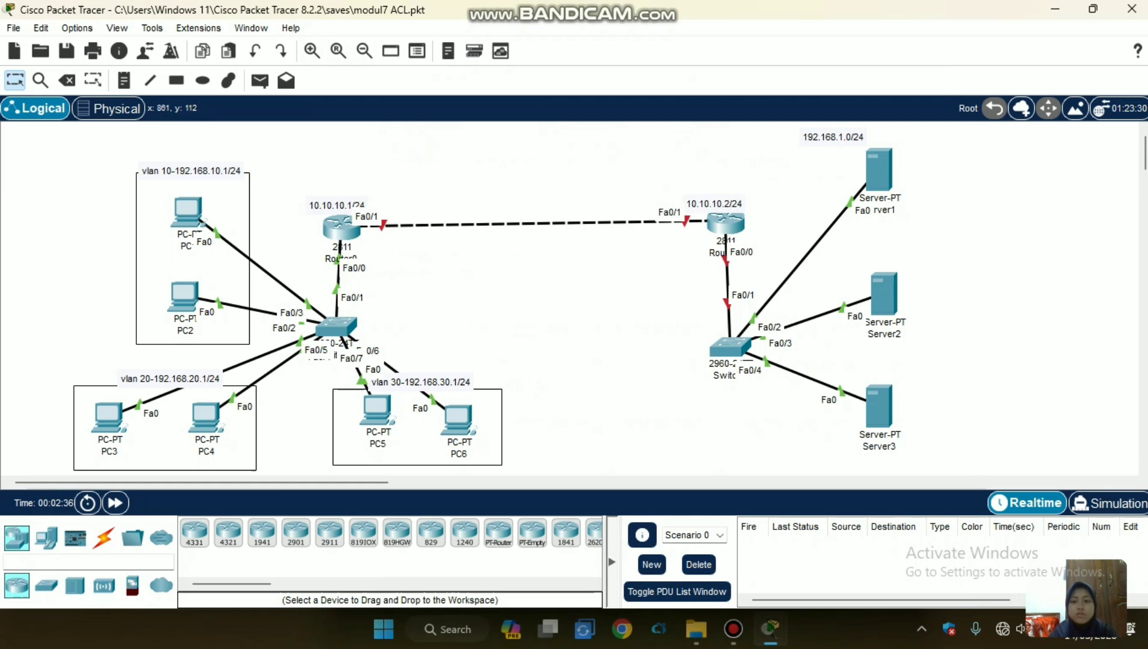
# Power off Router1 and install an NM-1FE-TX module in its large empty module slot.
pyautogui.click(725, 219)
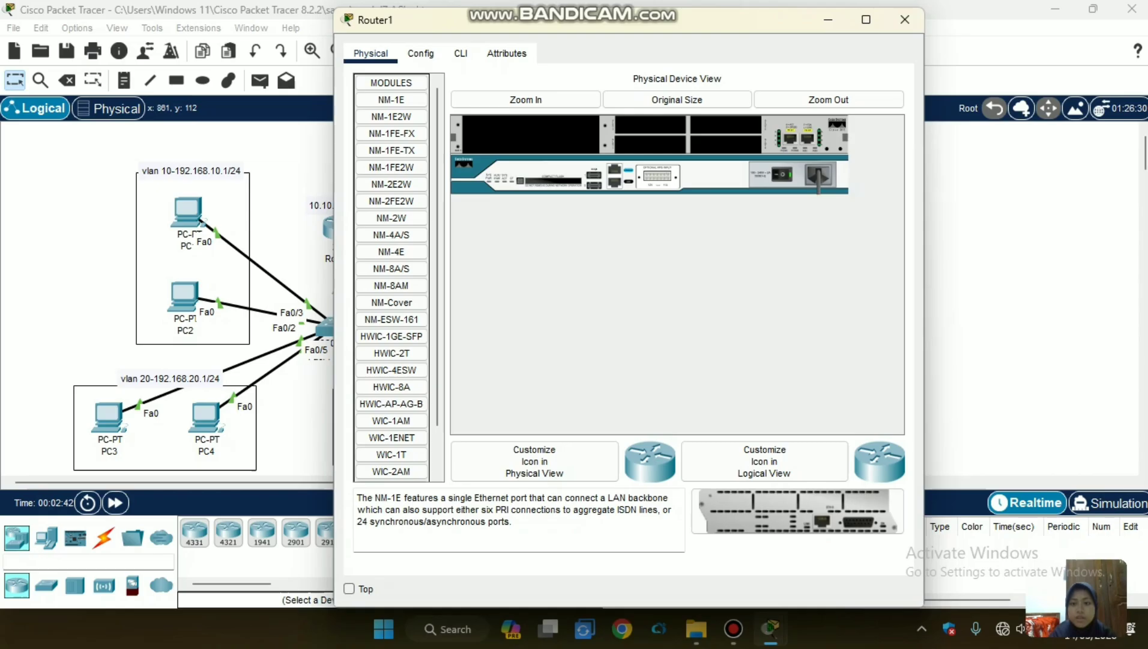
pyautogui.click(782, 174)
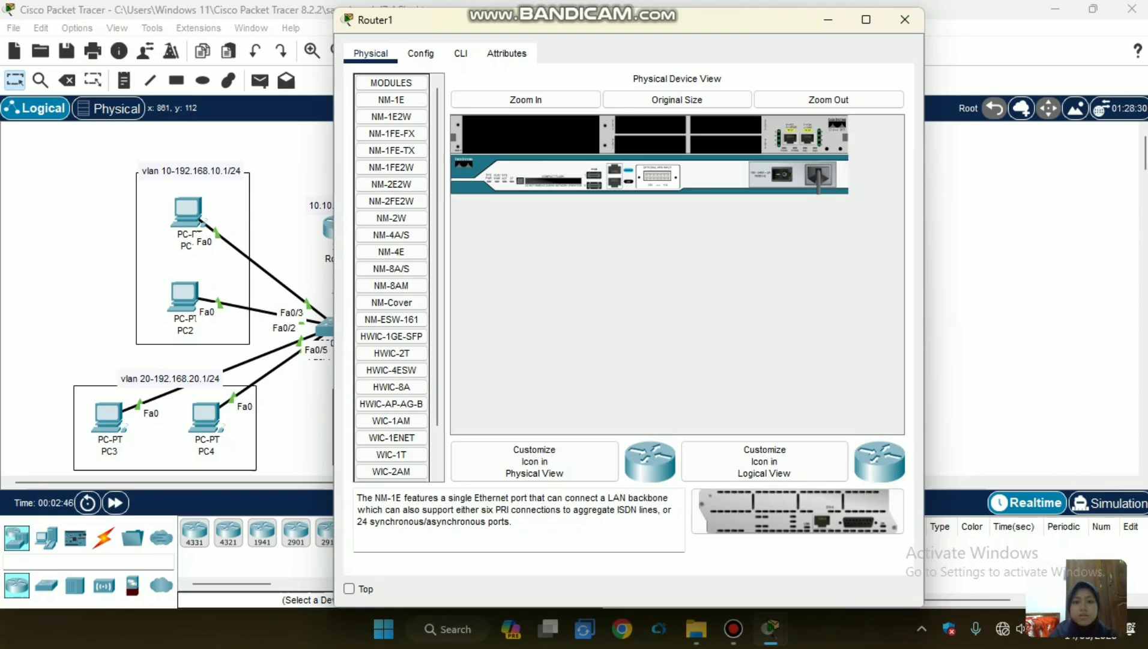
pyautogui.click(526, 99)
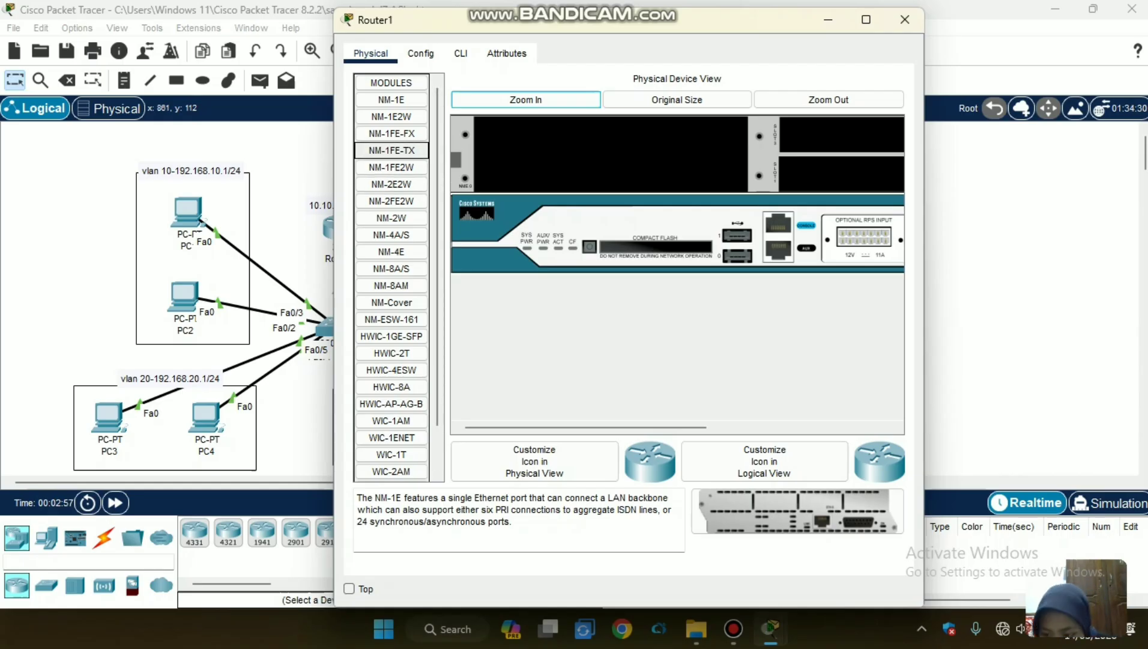
pyautogui.click(391, 150)
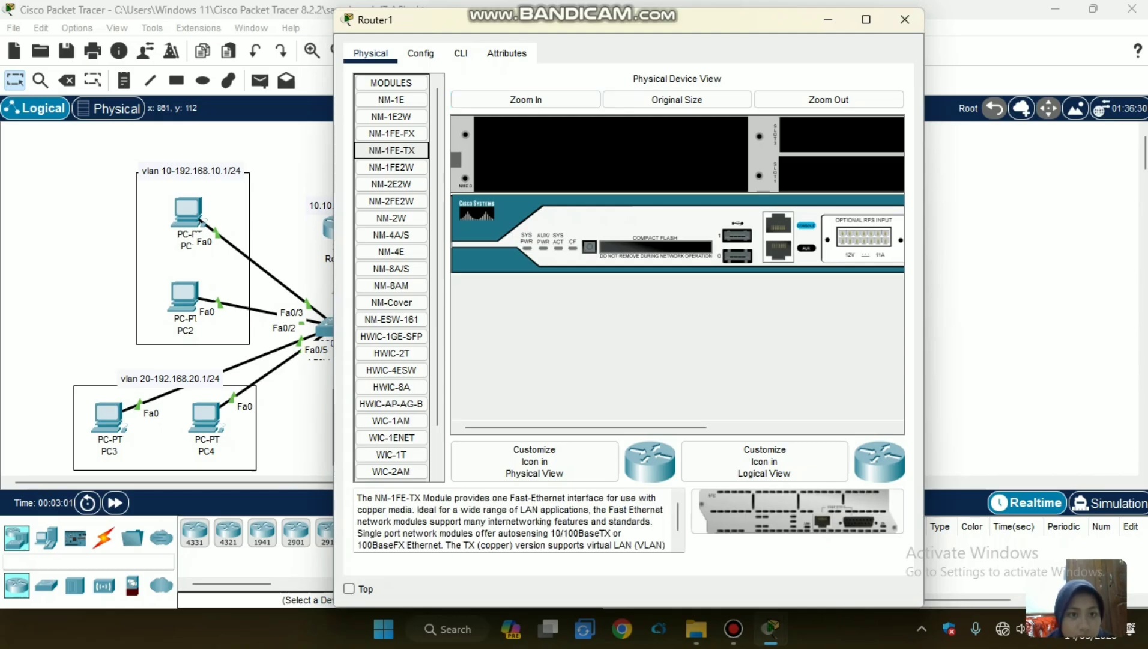
pyautogui.moveTo(391, 151); pyautogui.dragTo(611, 154)
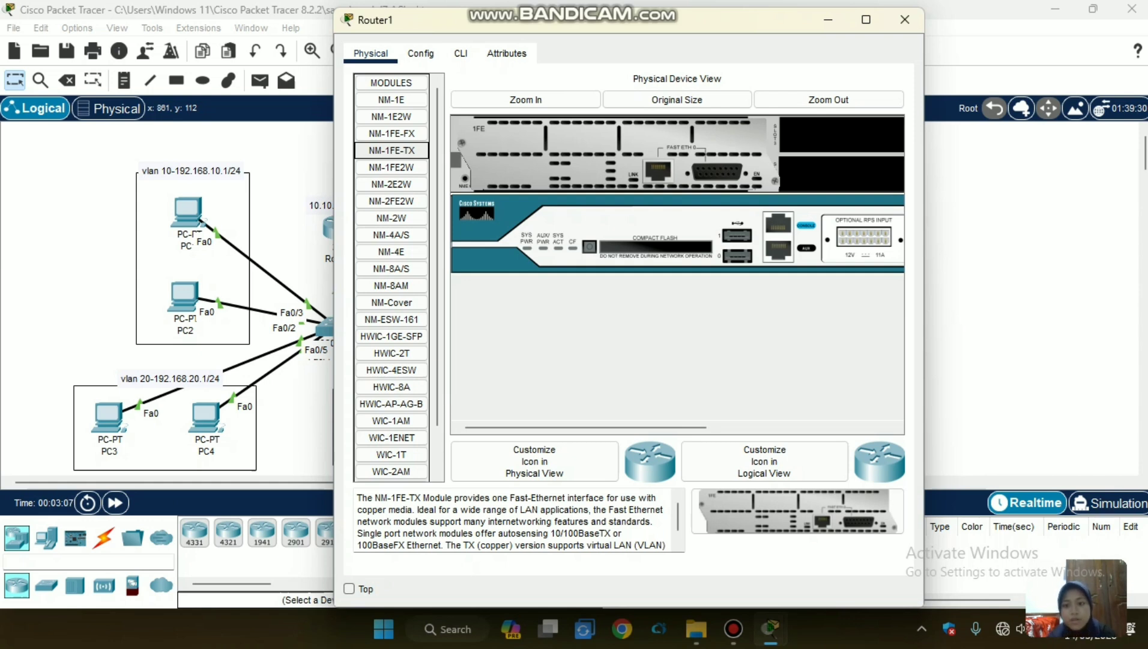
# Switch Router1's power back on, with its whole chassis in view.
pyautogui.click(526, 99)
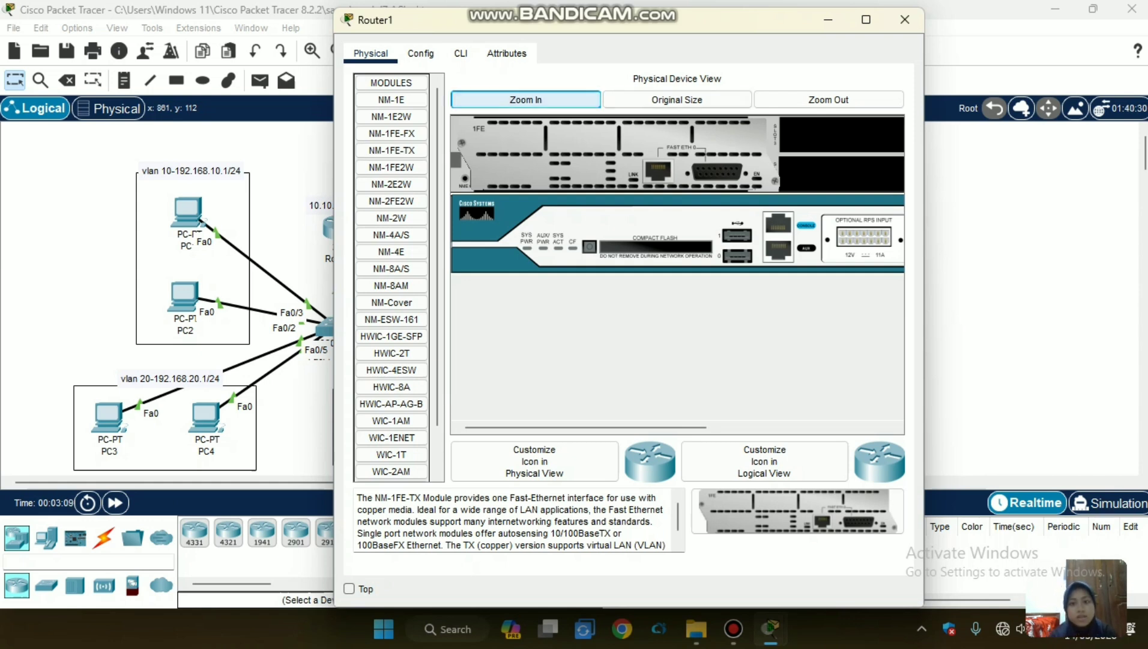
pyautogui.click(829, 100)
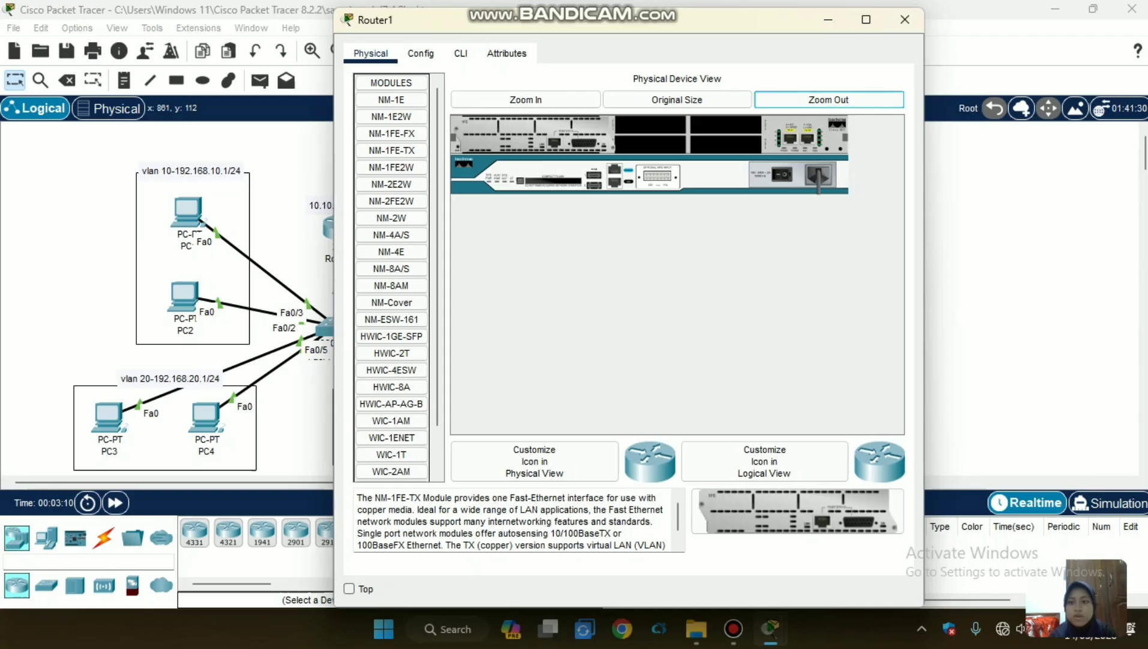
pyautogui.click(782, 175)
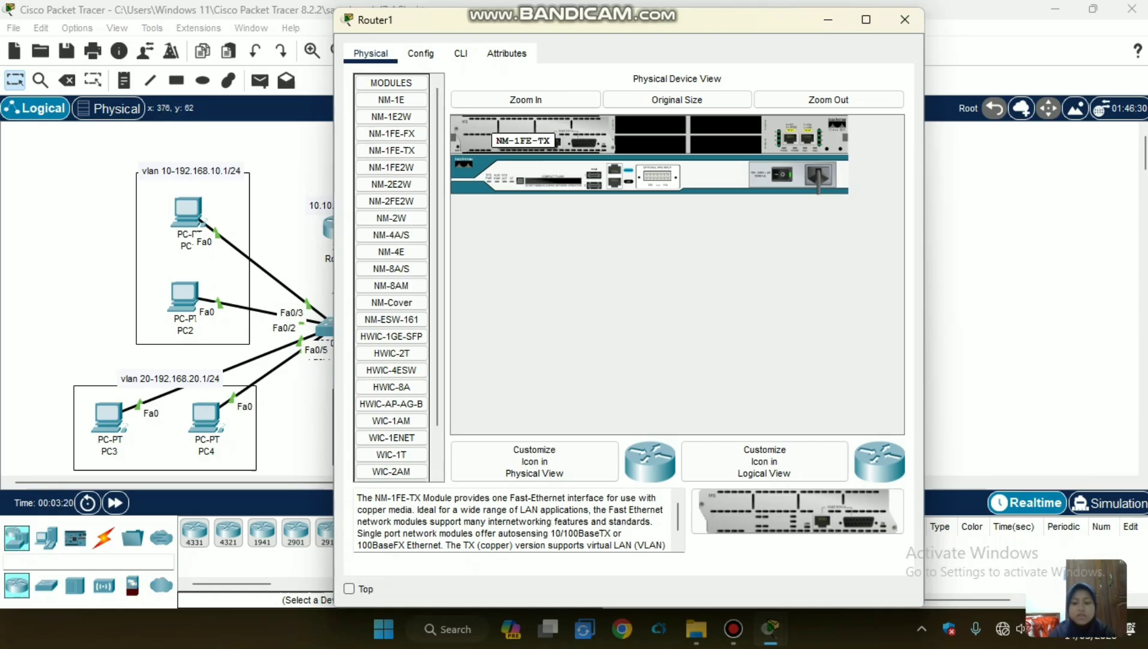
# Open Router1's command line, decline the initial configuration dialog and enter global configuration mode.
pyautogui.click(461, 53)
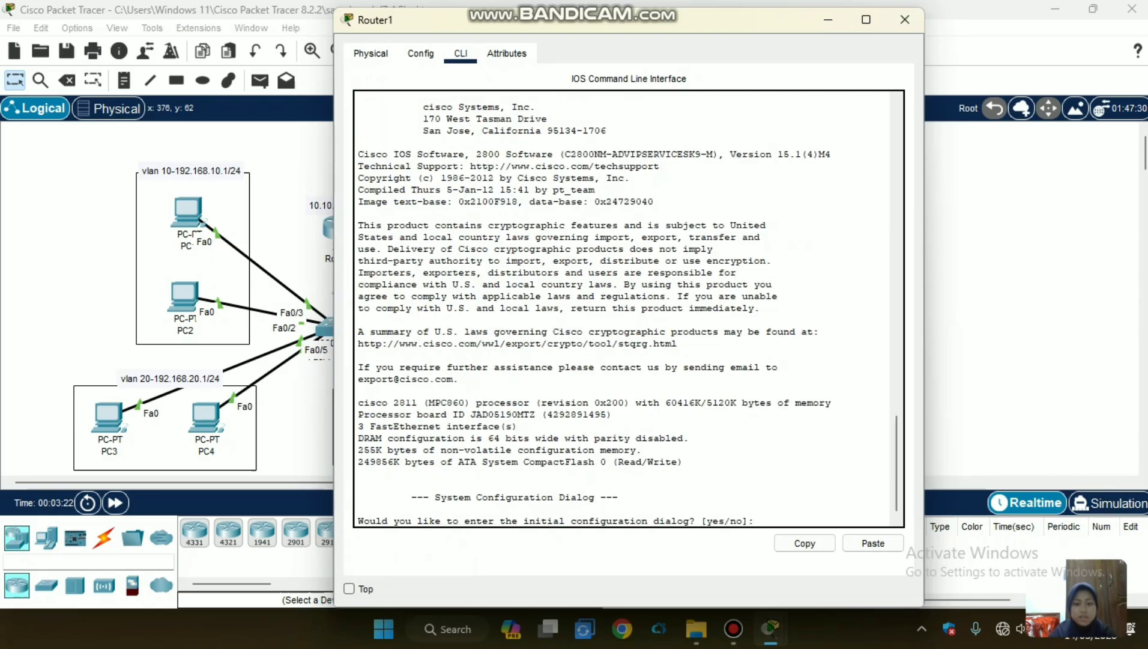
pyautogui.write('n')
pyautogui.press('Return')
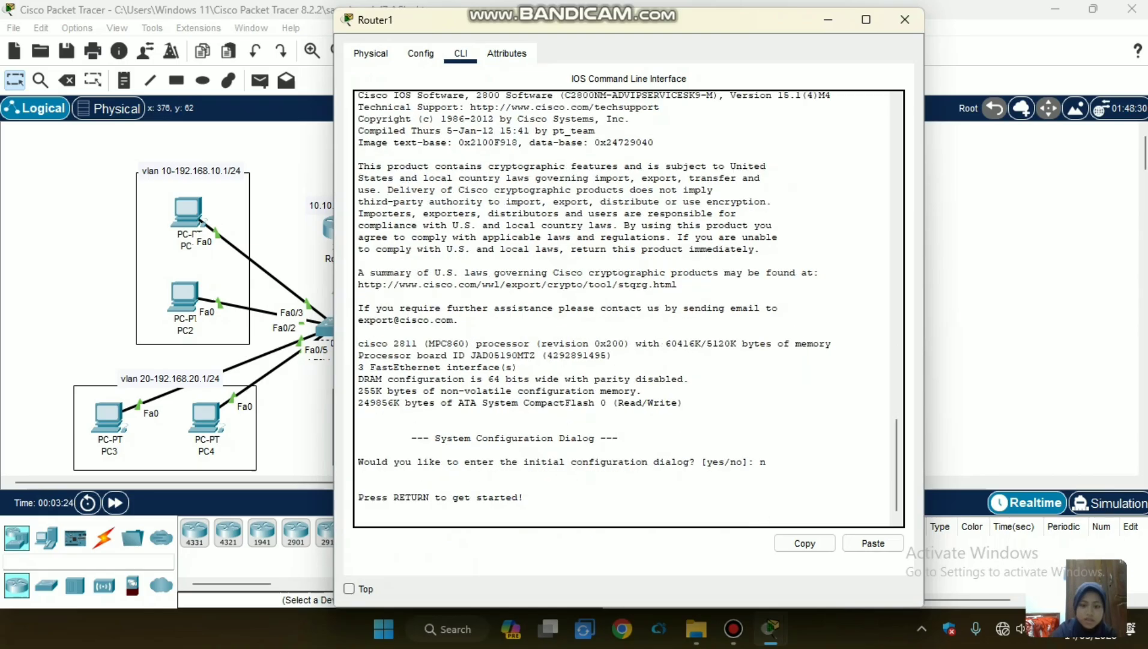
pyautogui.press('Return')
pyautogui.write('en')
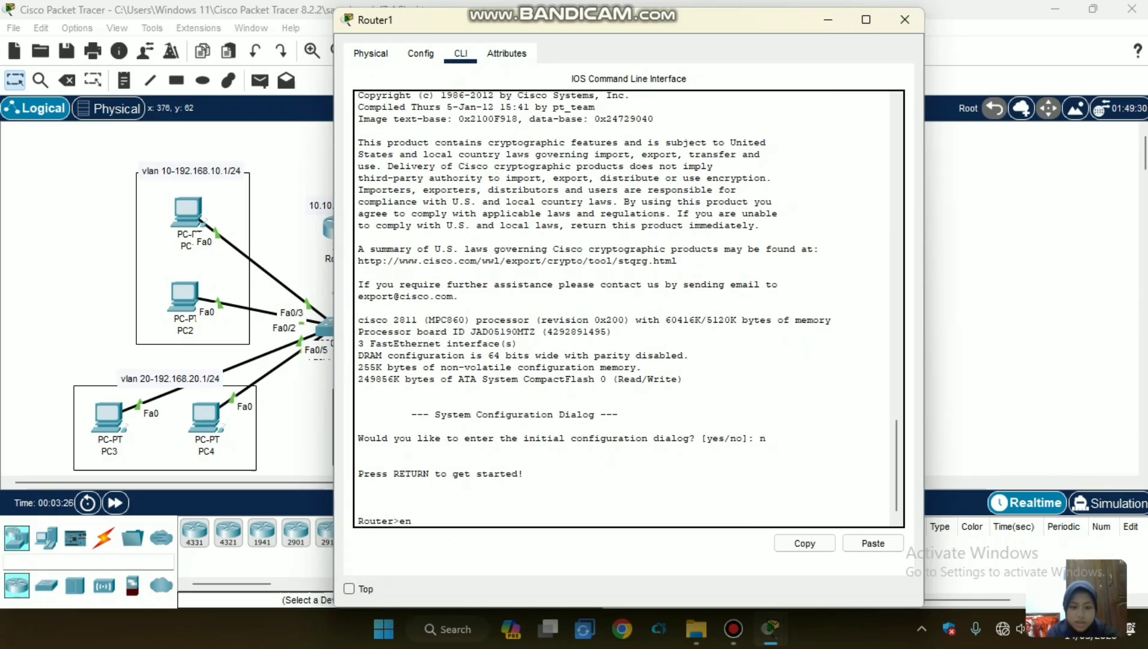
pyautogui.press('Return')
pyautogui.write('conf t')
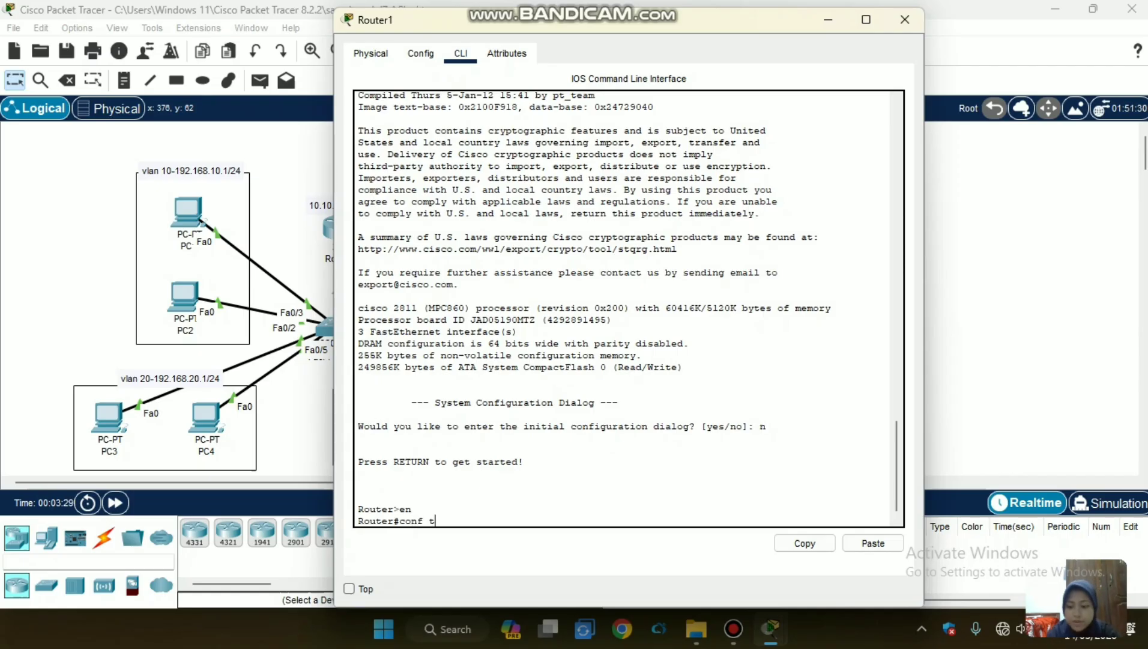
pyautogui.press('Return')
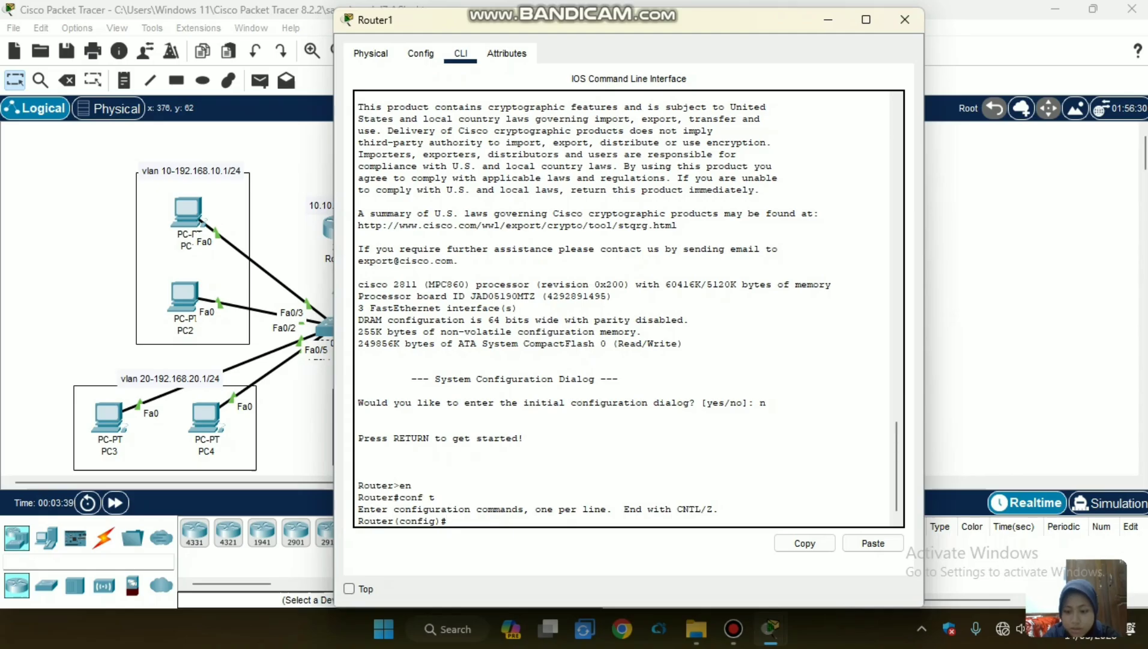
# Enable Router1's interface range fa0/0-1 with no sh and return to global configuration mode.
pyautogui.write('int fa')
pyautogui.press('BackSpace')
pyautogui.press('BackSpace')
pyautogui.write('r')
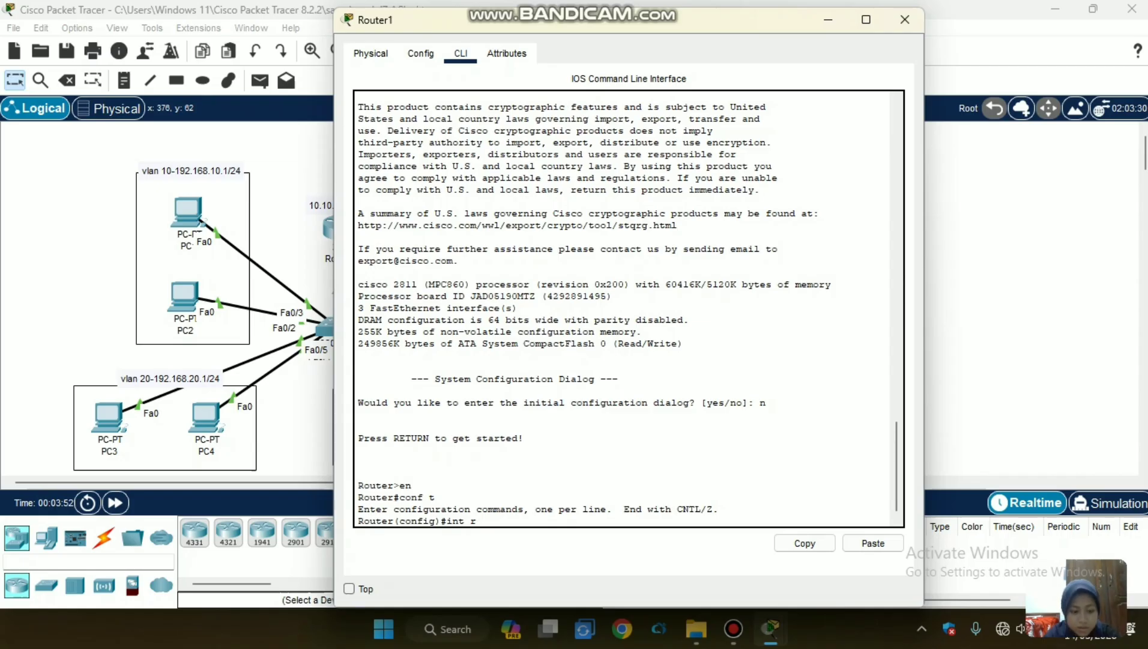
pyautogui.press('Tab')
pyautogui.write('fa0/')
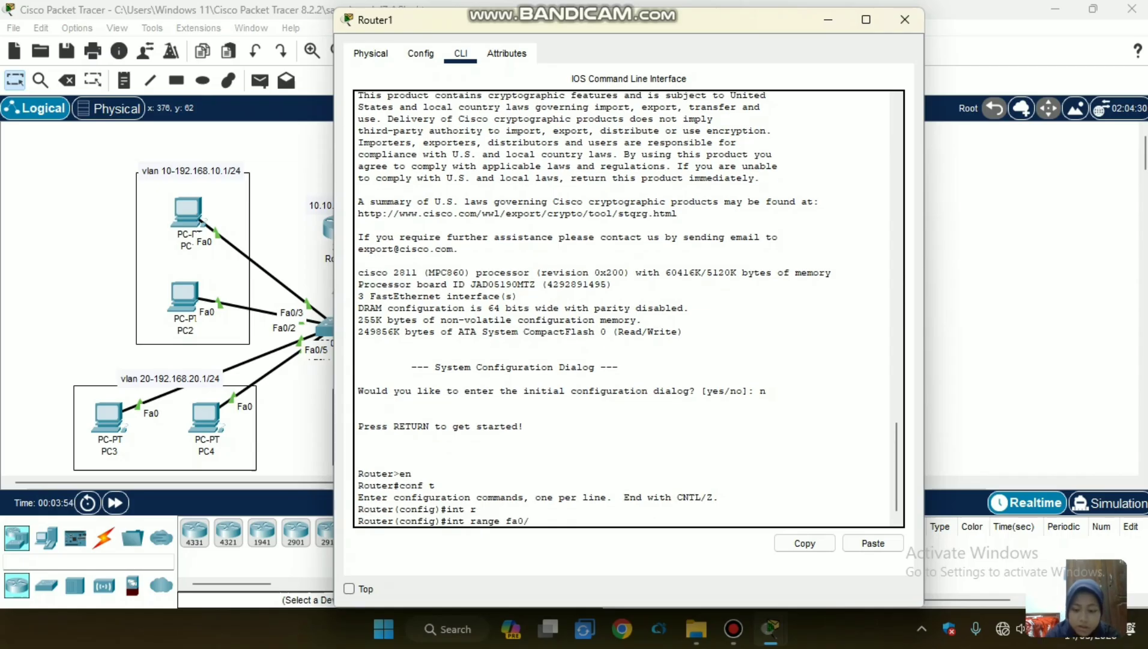
pyautogui.write('0-1')
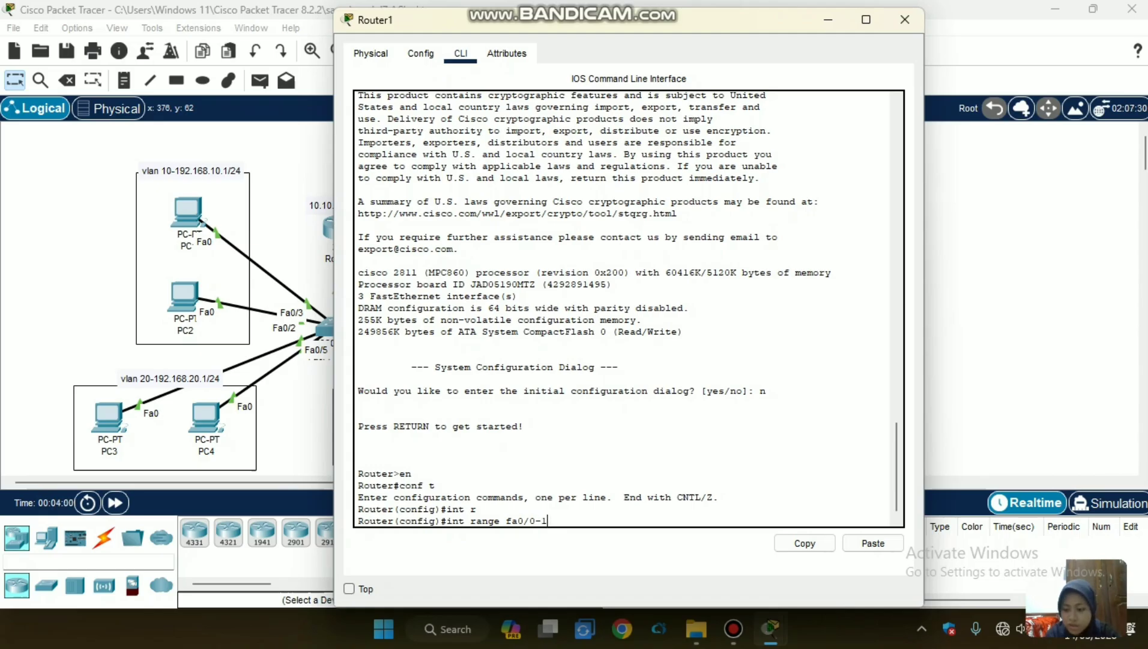
pyautogui.press('Return')
pyautogui.write('no')
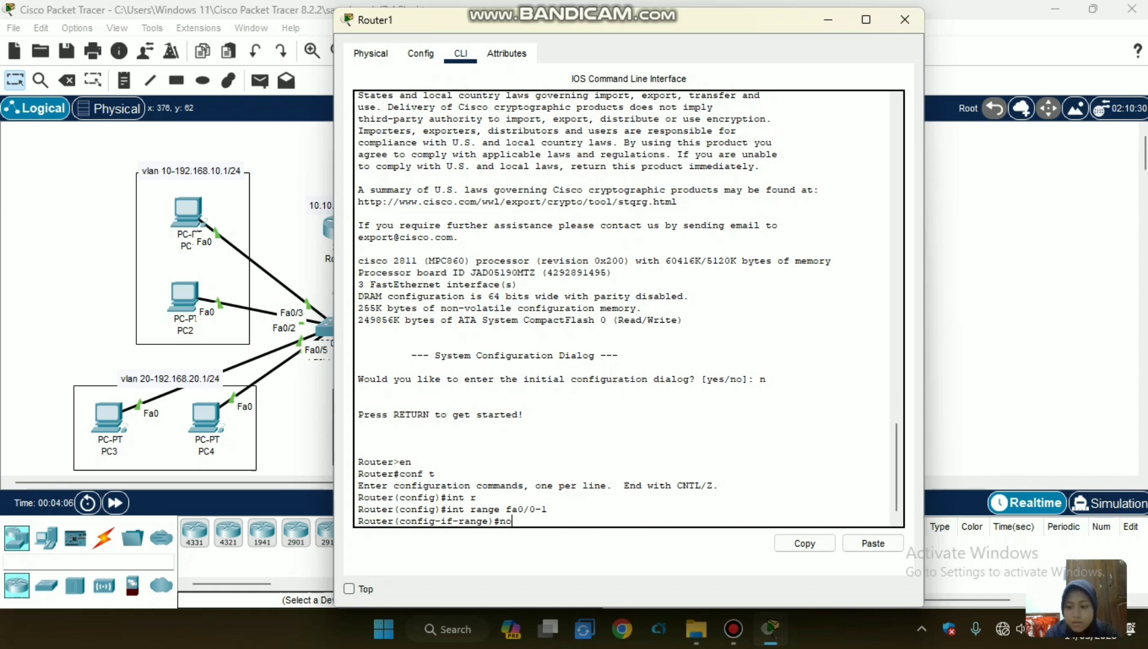
pyautogui.write('sh')
pyautogui.press('Return')
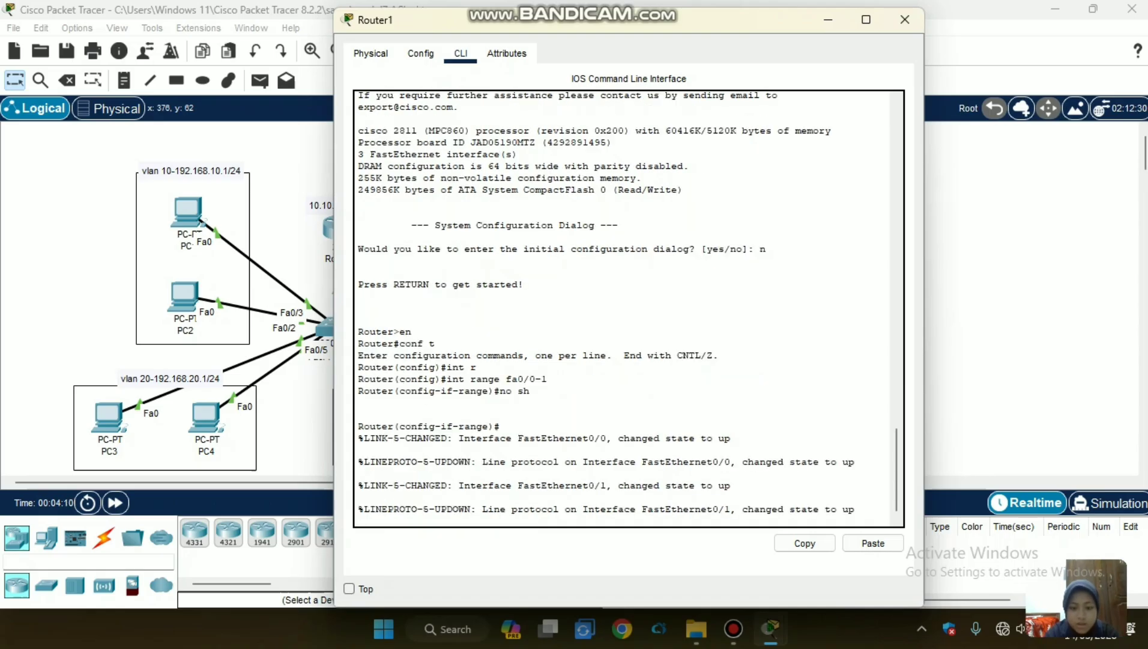
pyautogui.write('er(config-if-range)#e')
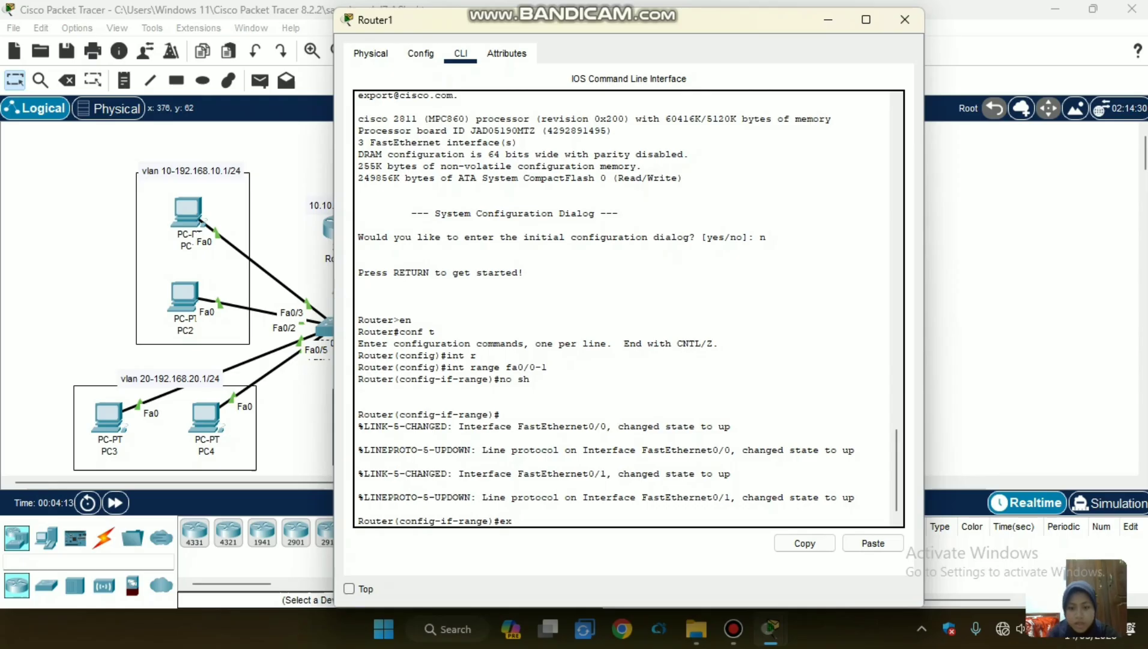
pyautogui.write('x')
pyautogui.press('Return')
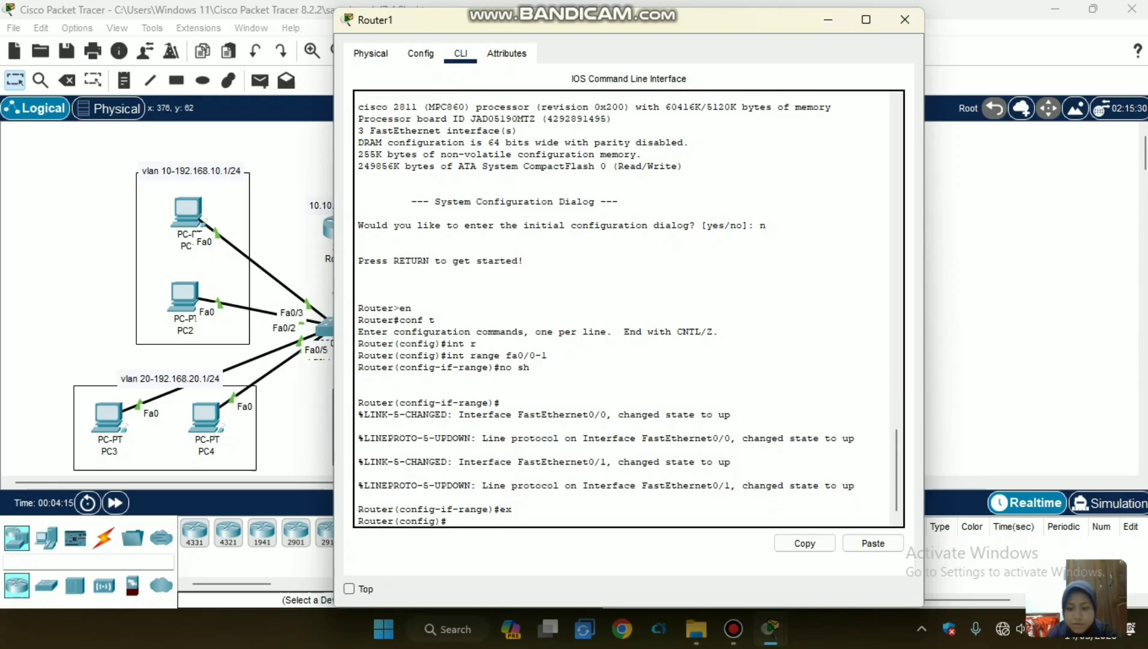
# Assign IP address 192.168.1.1 with mask 255.255.255.0 to Router1's fa0/0 interface and return to global configuration mode.
pyautogui.write('int ')
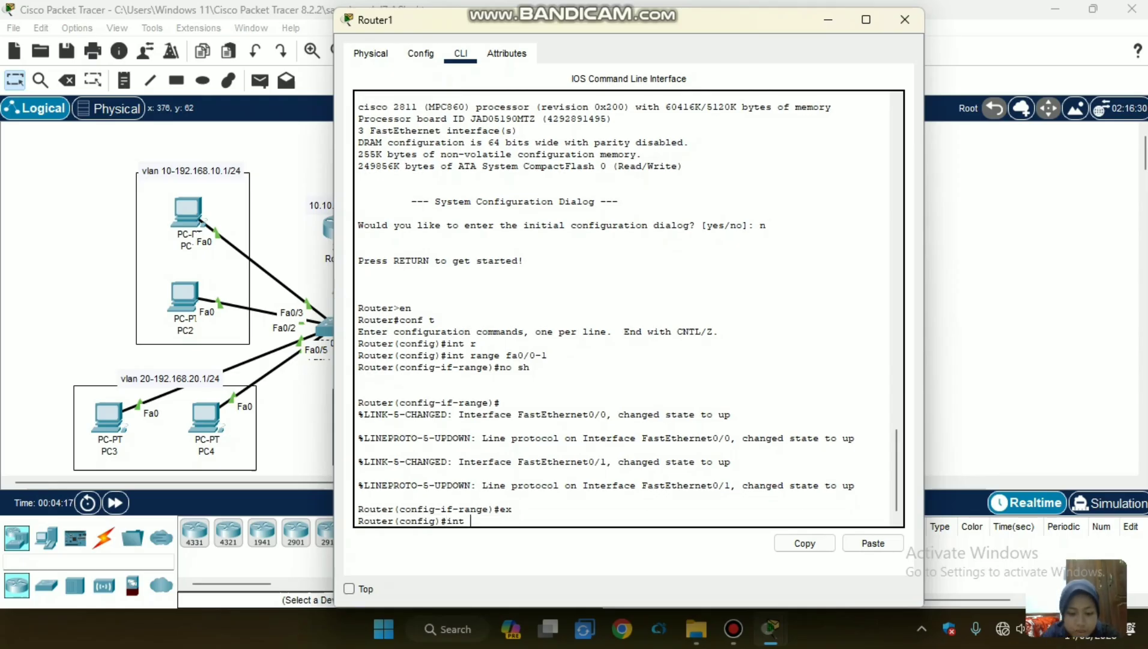
pyautogui.write('fa0/0')
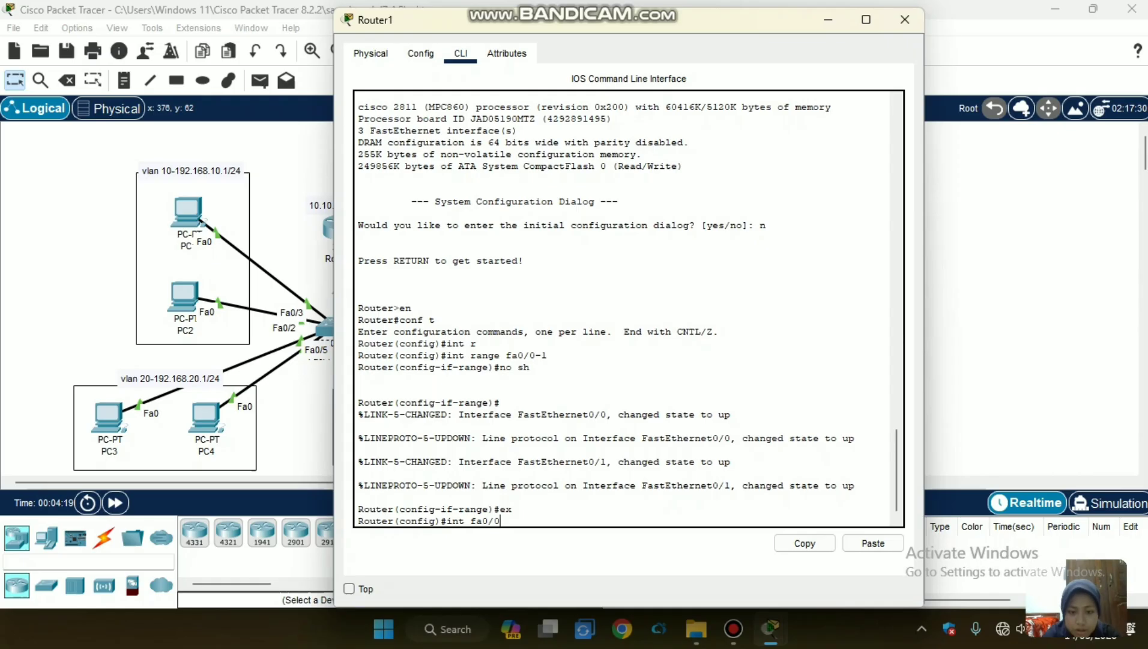
pyautogui.press('Return')
pyautogui.write('ip add')
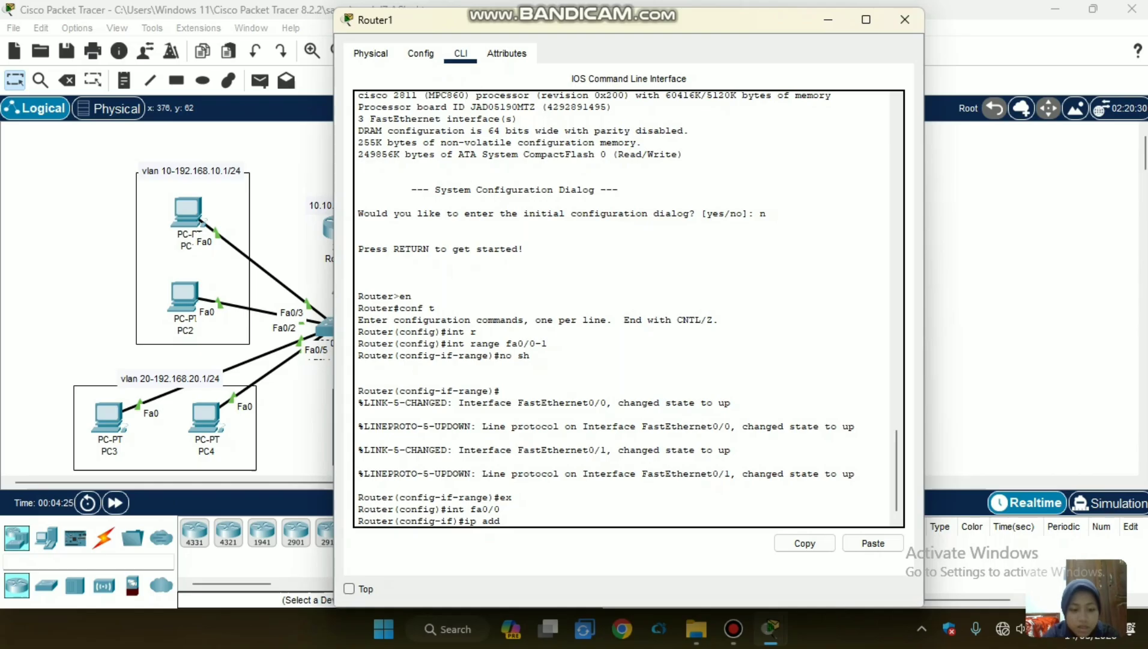
pyautogui.write(' 192')
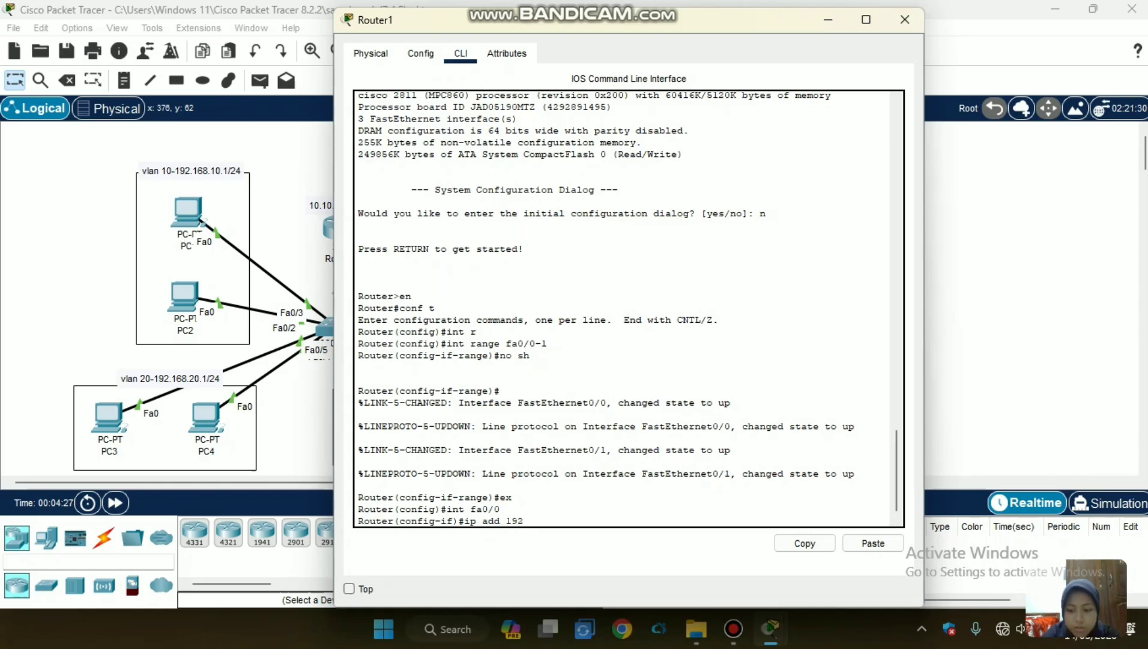
pyautogui.write('.1')
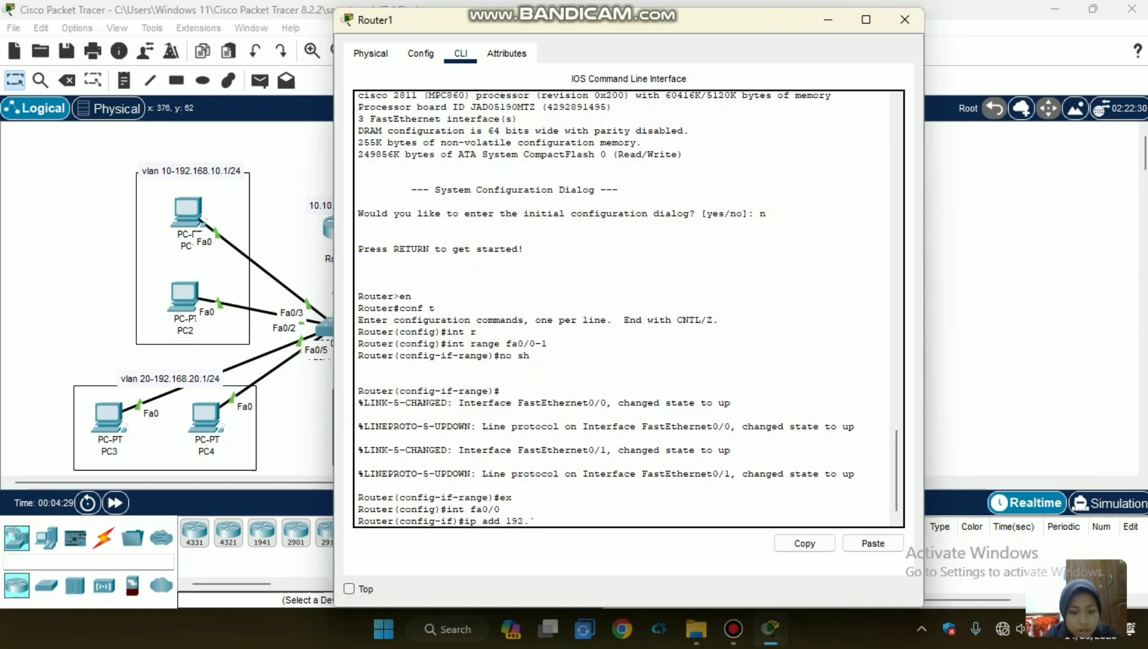
pyautogui.write('68')
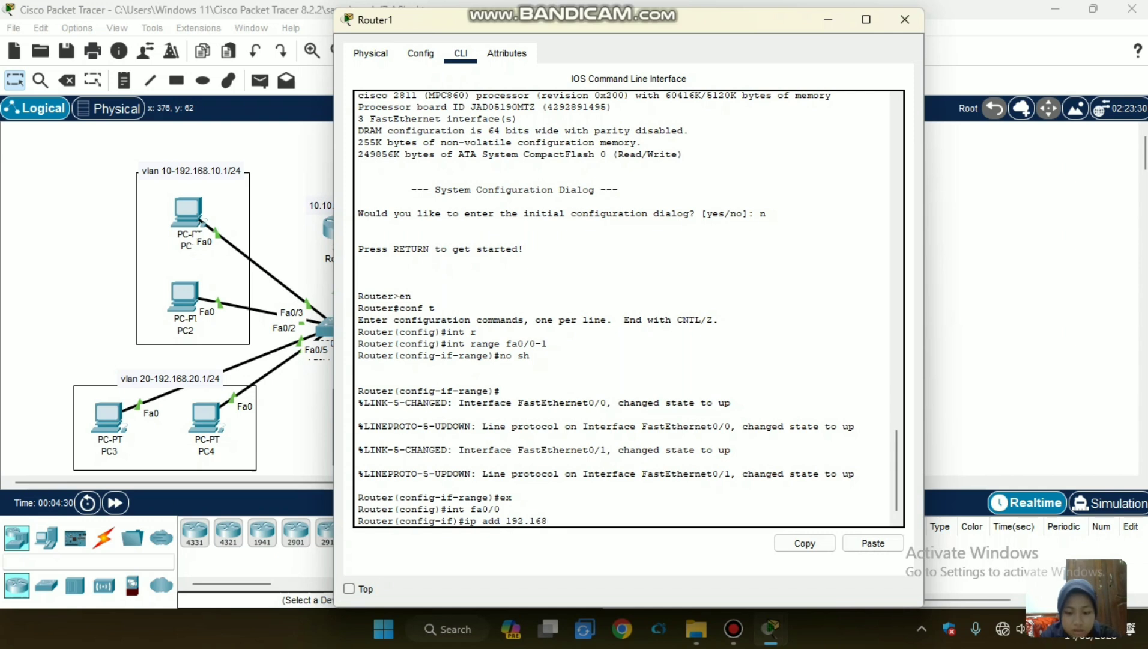
pyautogui.write('.1.1')
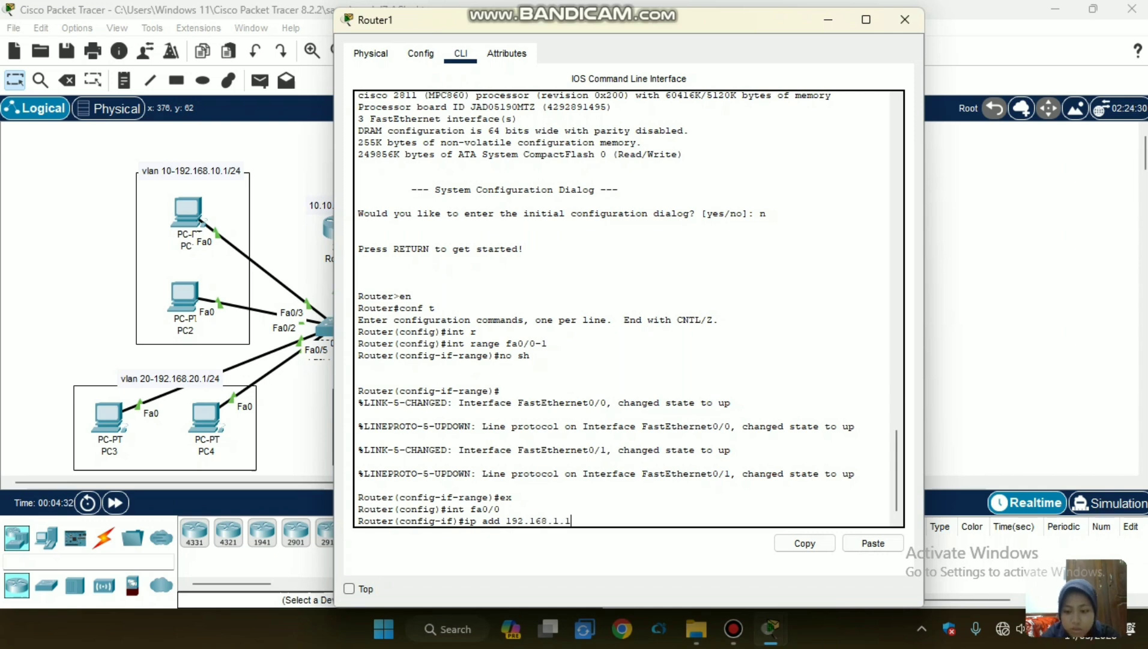
pyautogui.write(' 2')
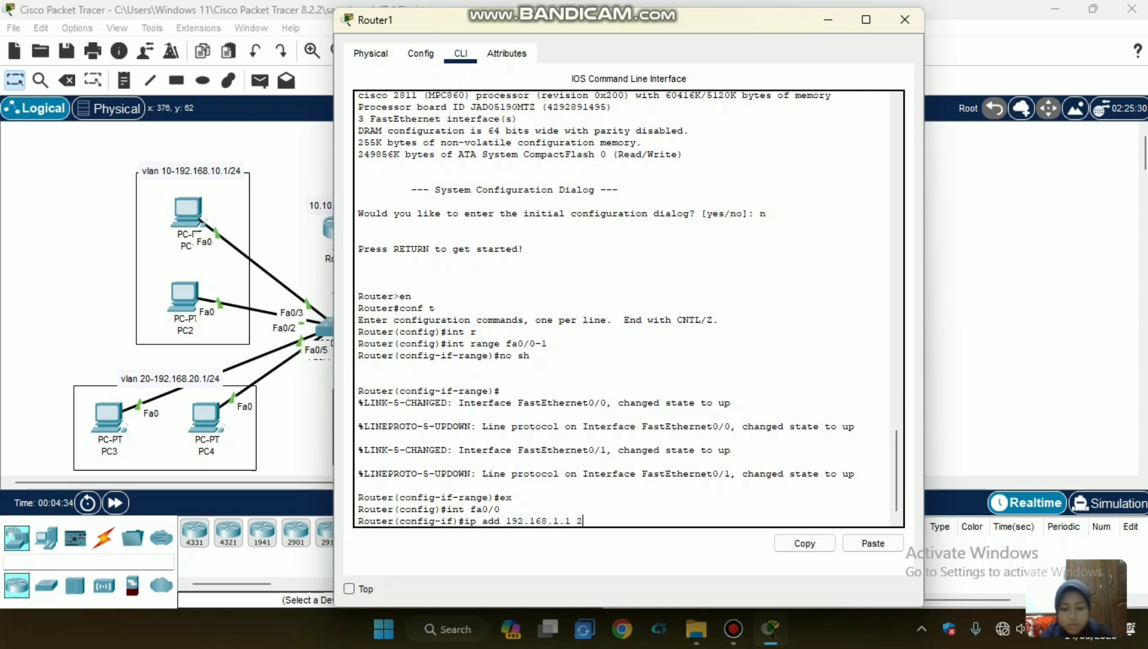
pyautogui.write('55.255.255.0')
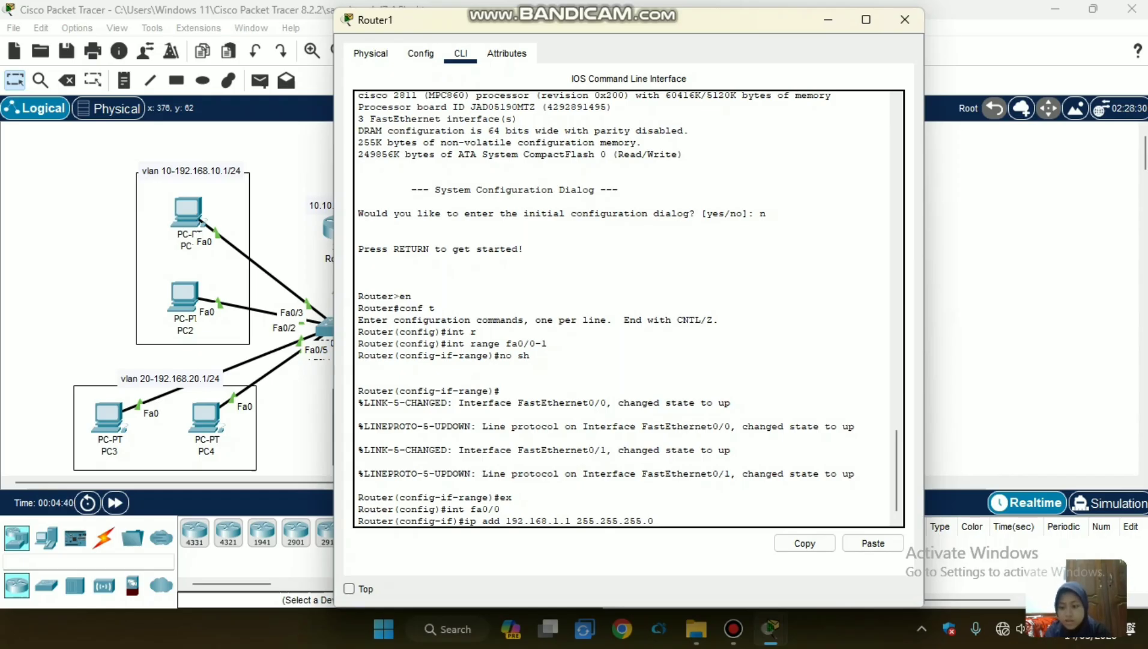
pyautogui.press('Return')
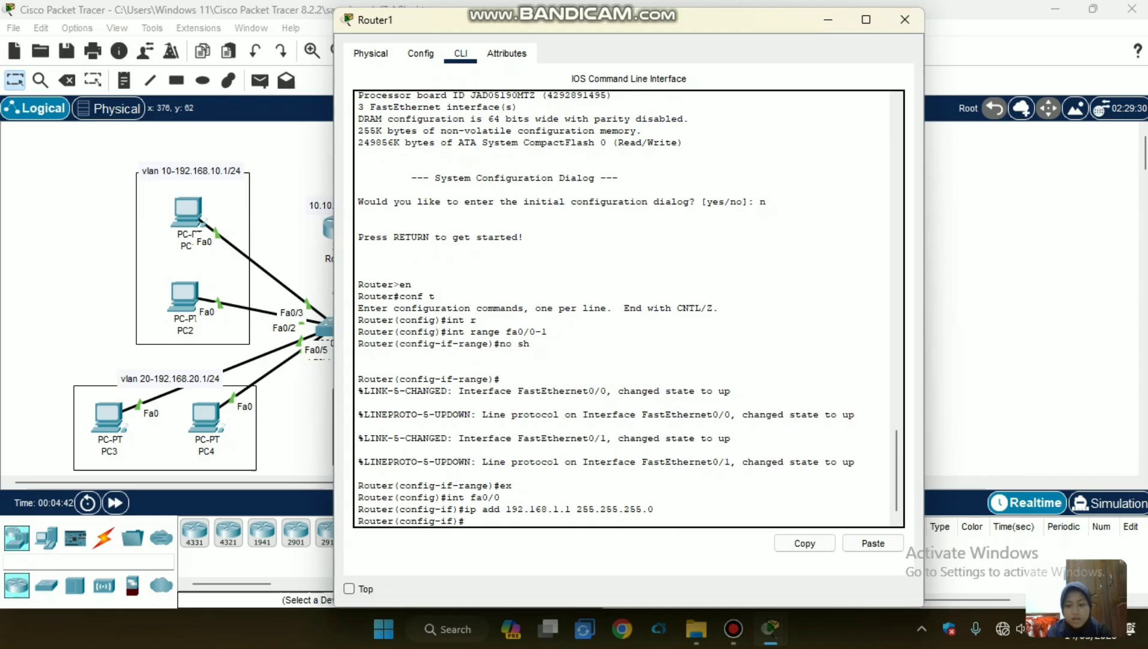
pyautogui.write('ex')
pyautogui.press('Return')
# Assign IP address 10.10.10.2 with mask 255.255.255.0 to Router1's fa0/1 interface and return to global configuration mode.
pyautogui.write('int fa0/1')
pyautogui.press('Return')
pyautogui.write('ip add ')
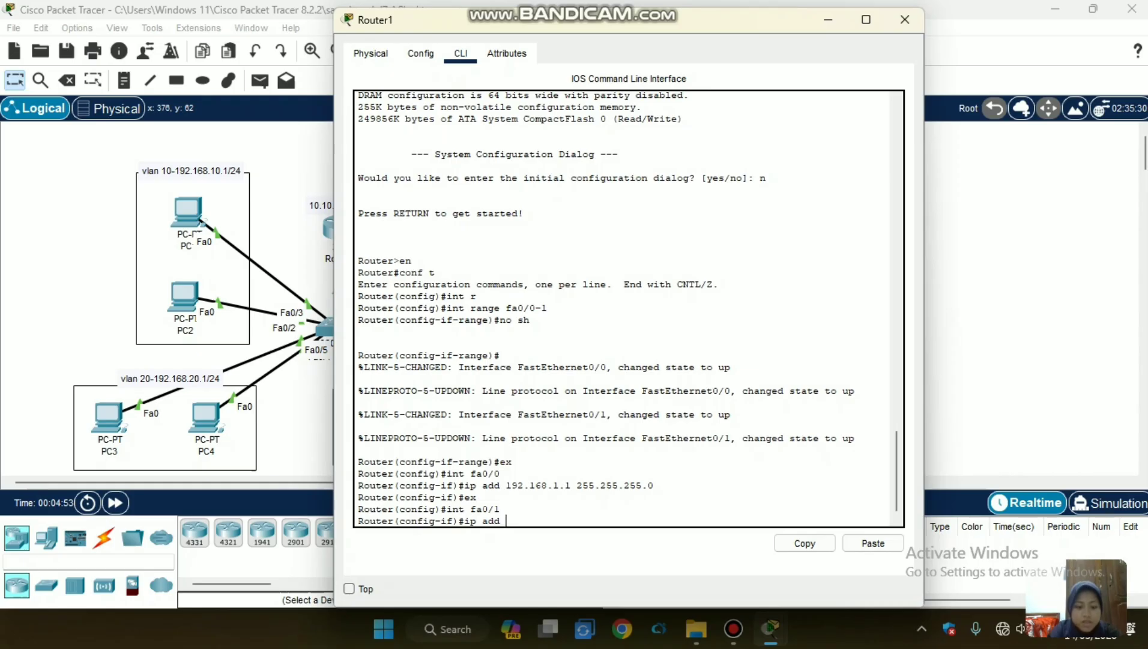
pyautogui.write('1')
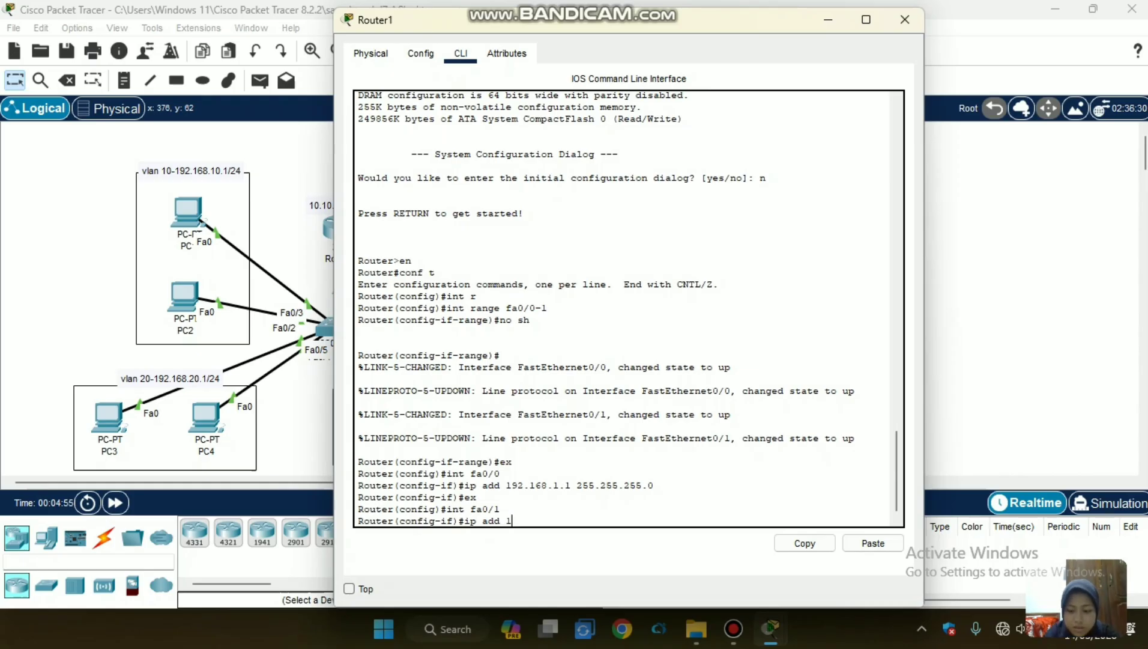
pyautogui.write('0')
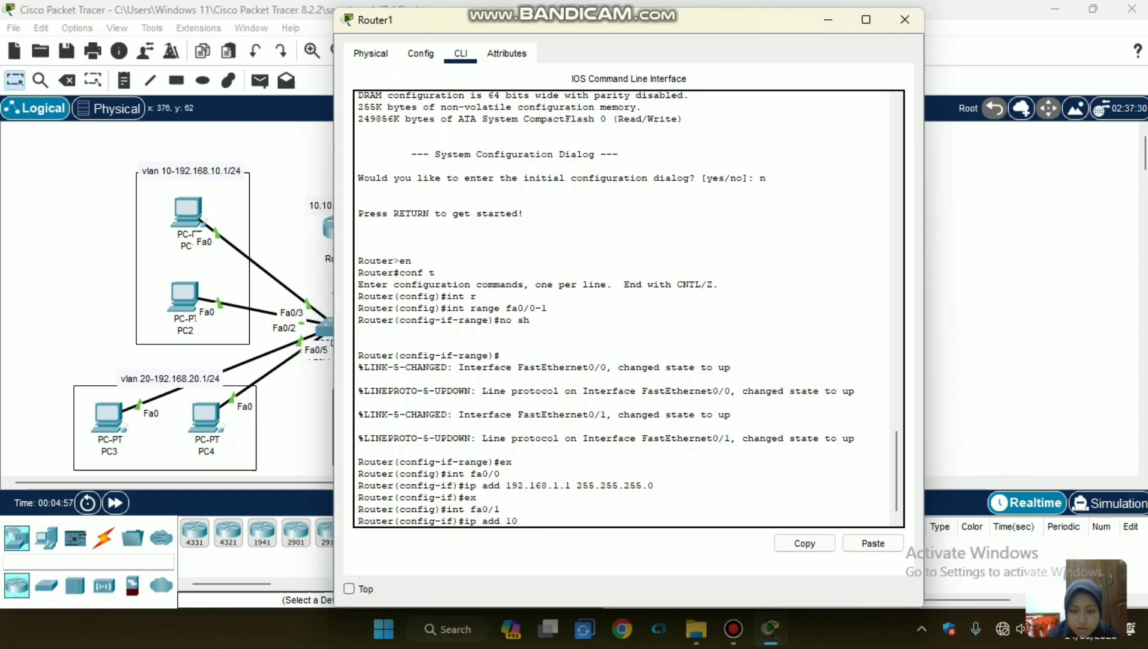
pyautogui.write('.10.')
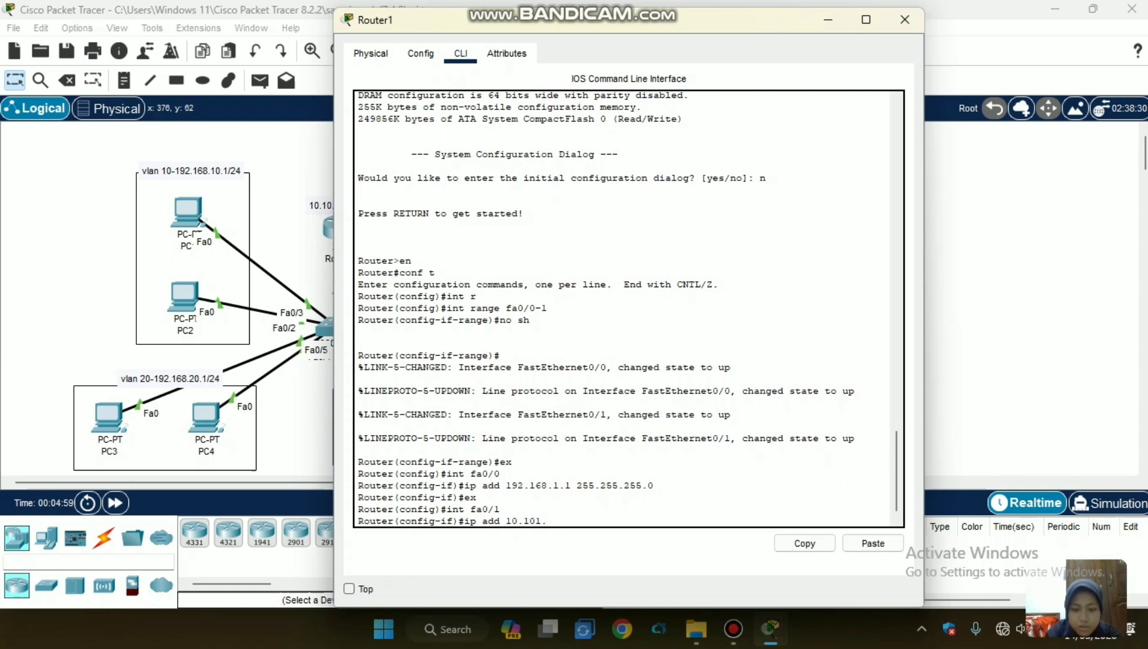
pyautogui.write('10.2')
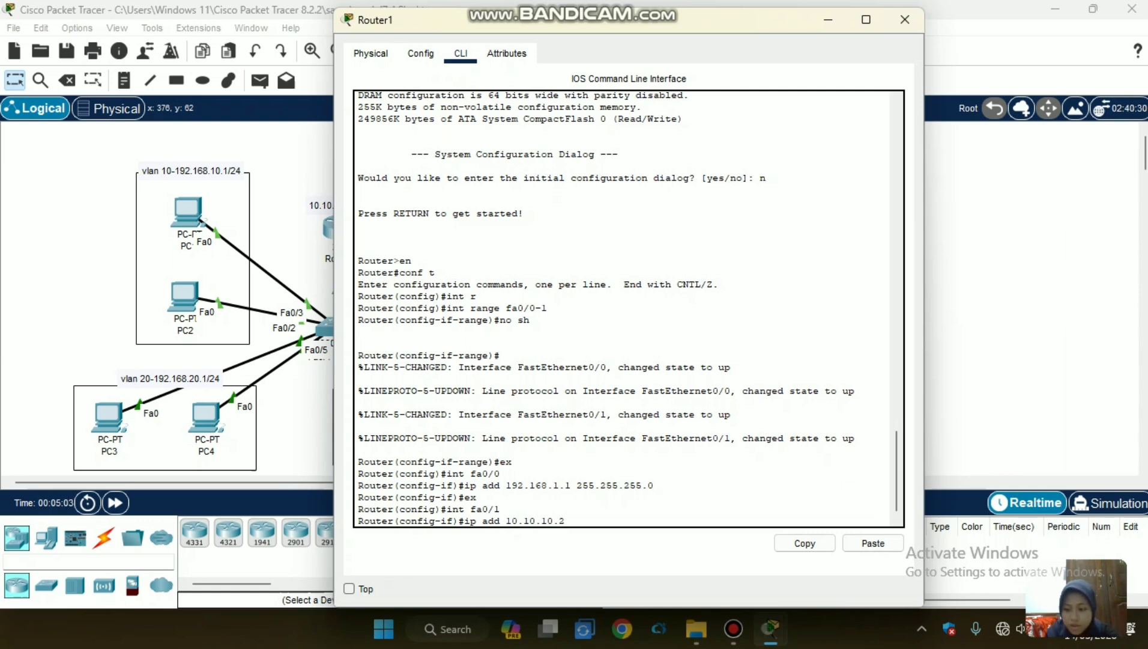
pyautogui.write(' 2')
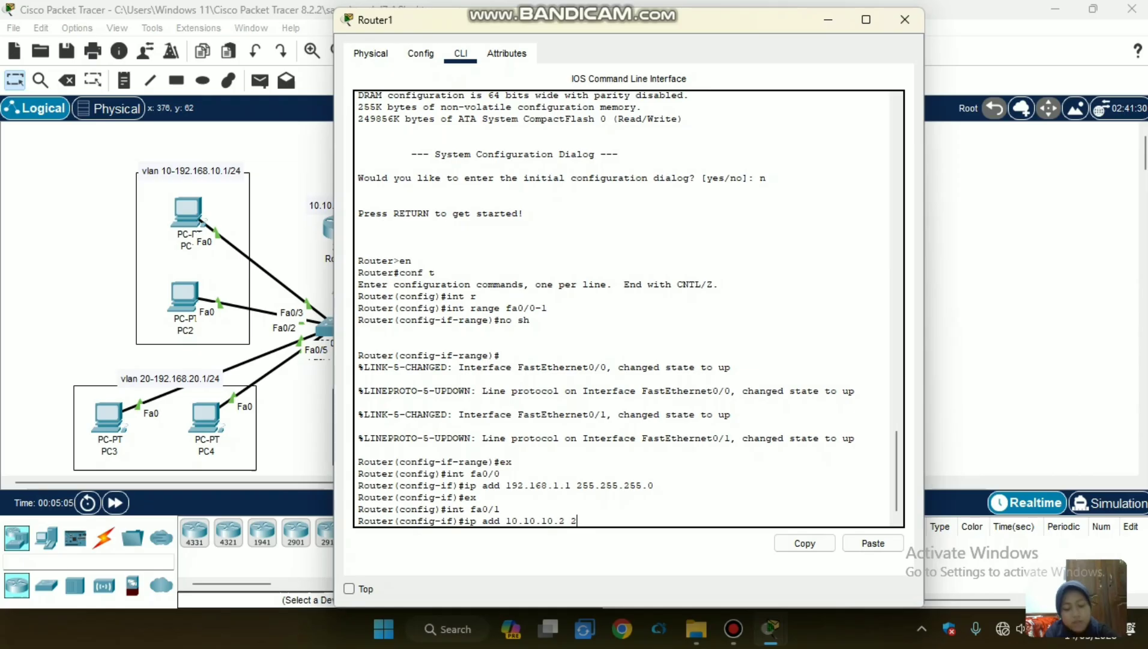
pyautogui.write('55.255.255.0')
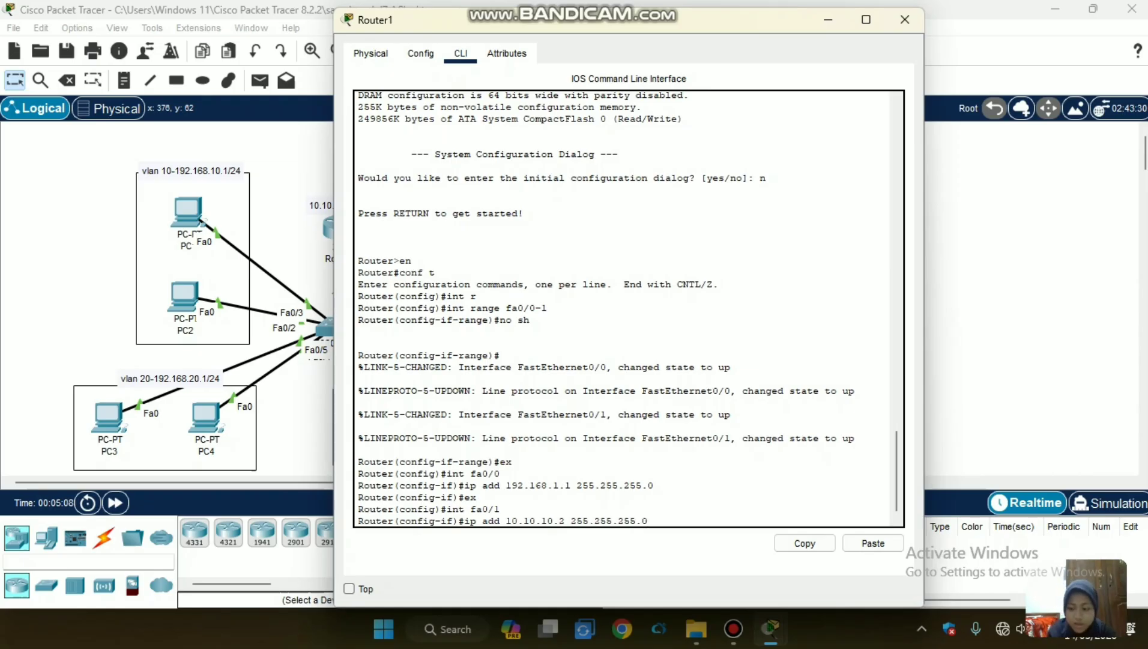
pyautogui.press('Return')
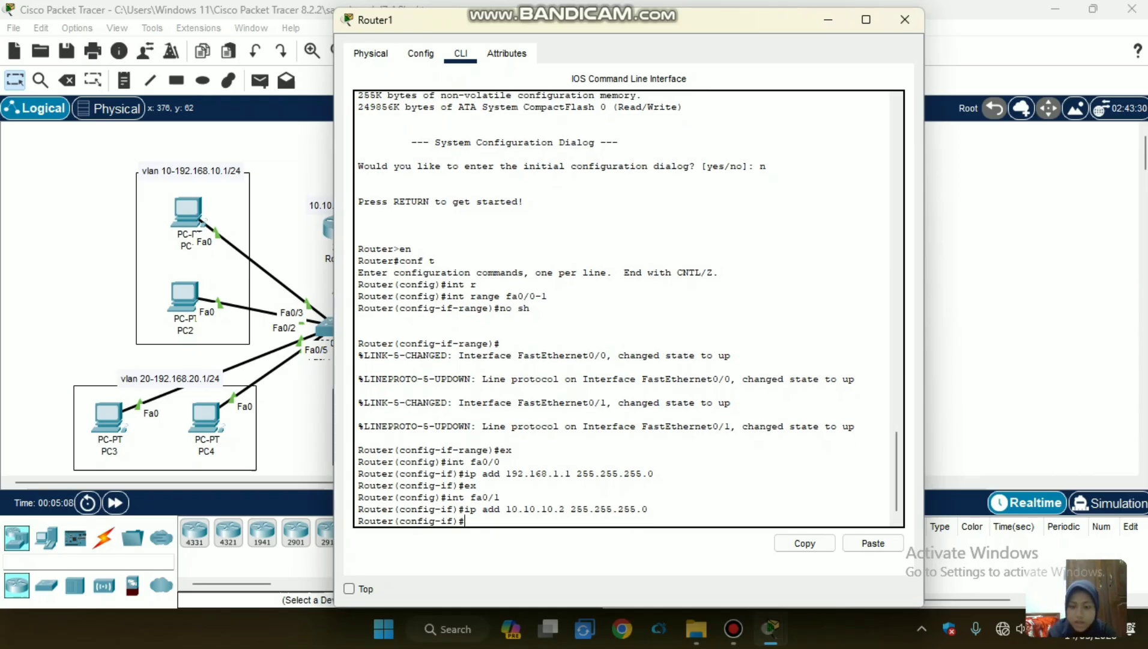
pyautogui.write('ex')
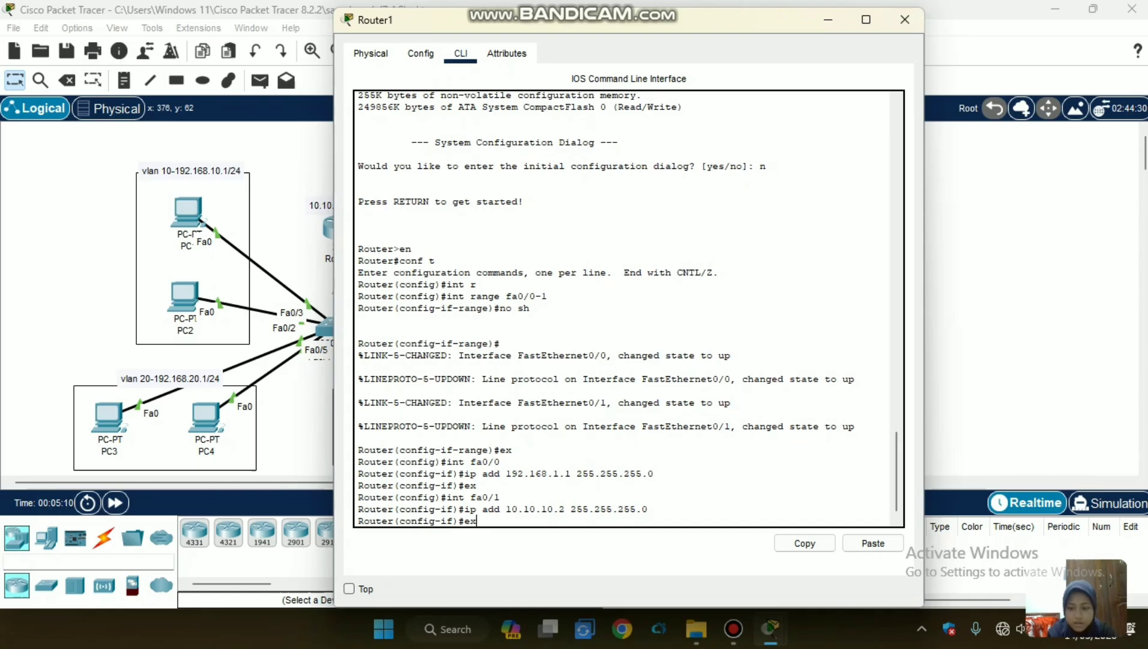
pyautogui.press('Return')
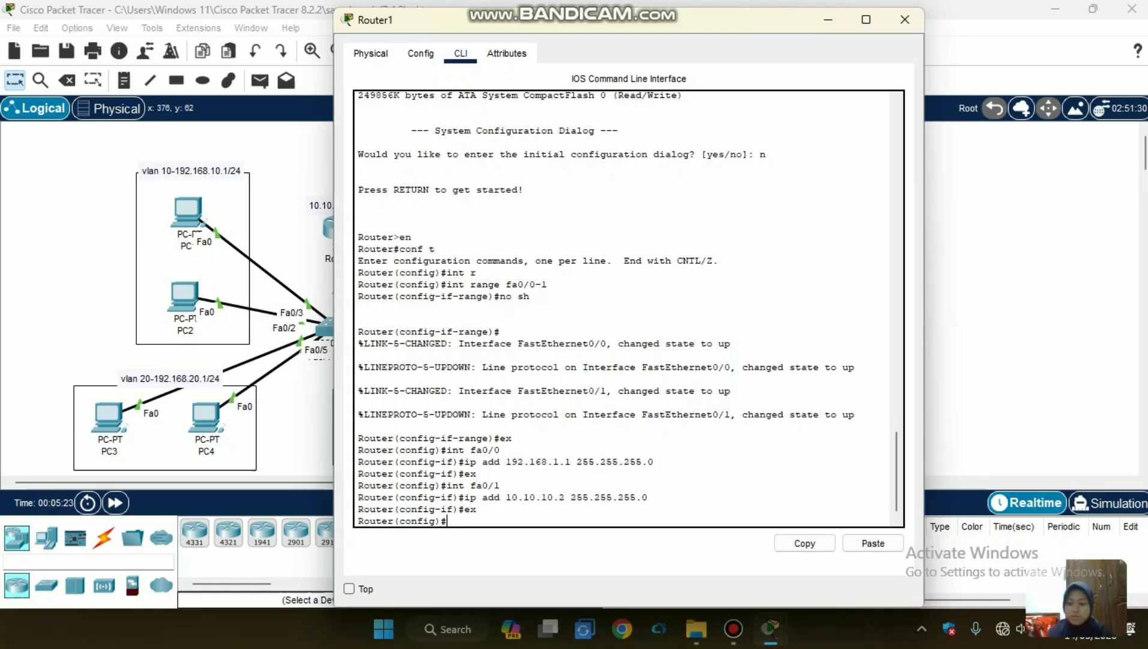
# Create a DHCP pool named server on Router1.
pyautogui.write('ip dh')
pyautogui.press('Tab')
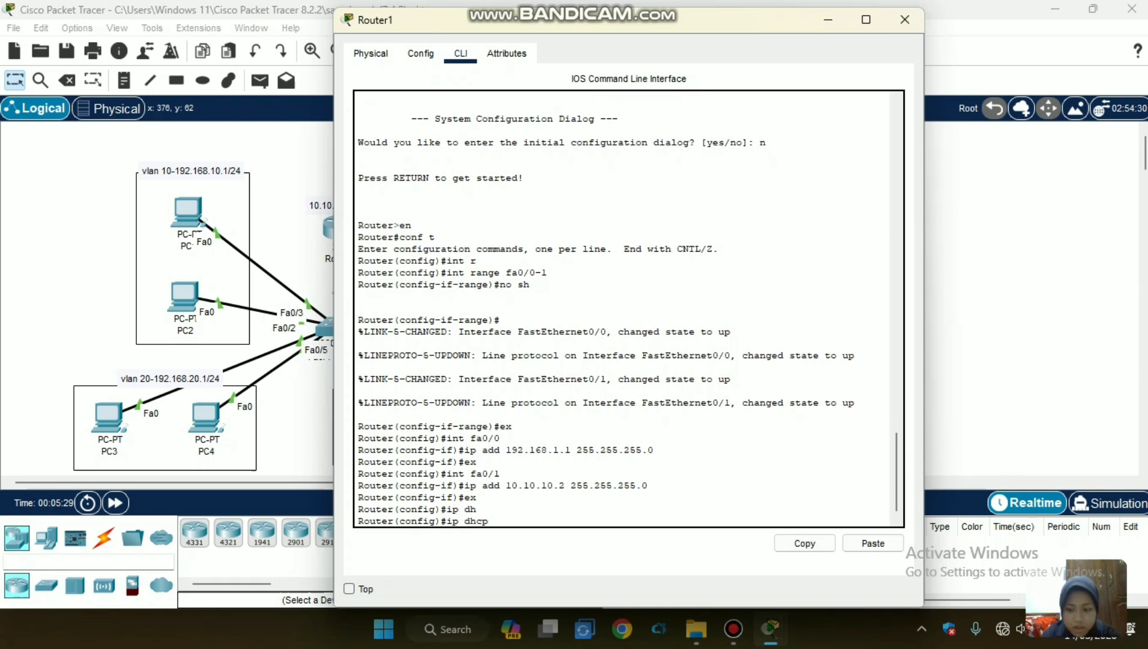
pyautogui.write('p')
pyautogui.press('Tab')
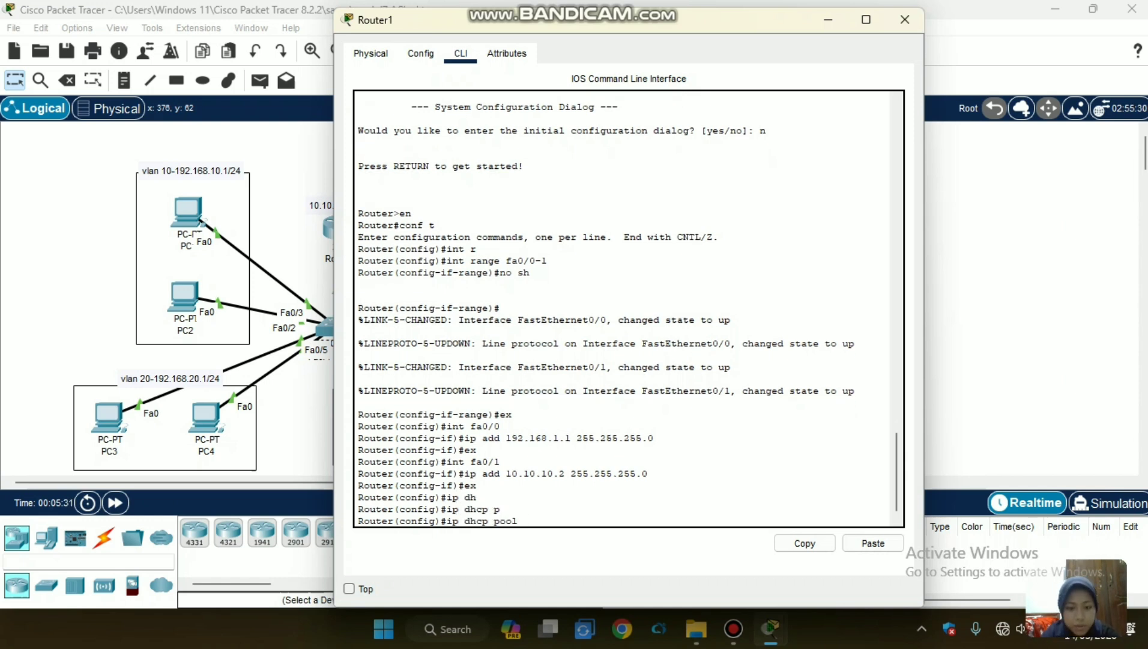
pyautogui.write('s')
pyautogui.press('Tab')
pyautogui.write('erver')
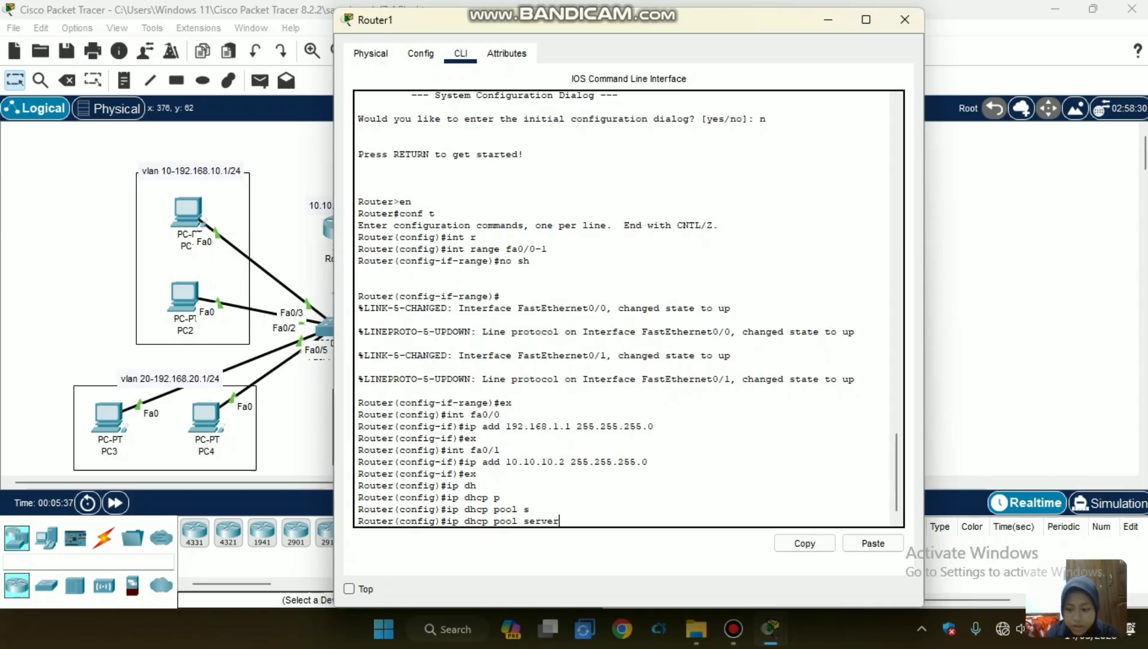
pyautogui.press('Return')
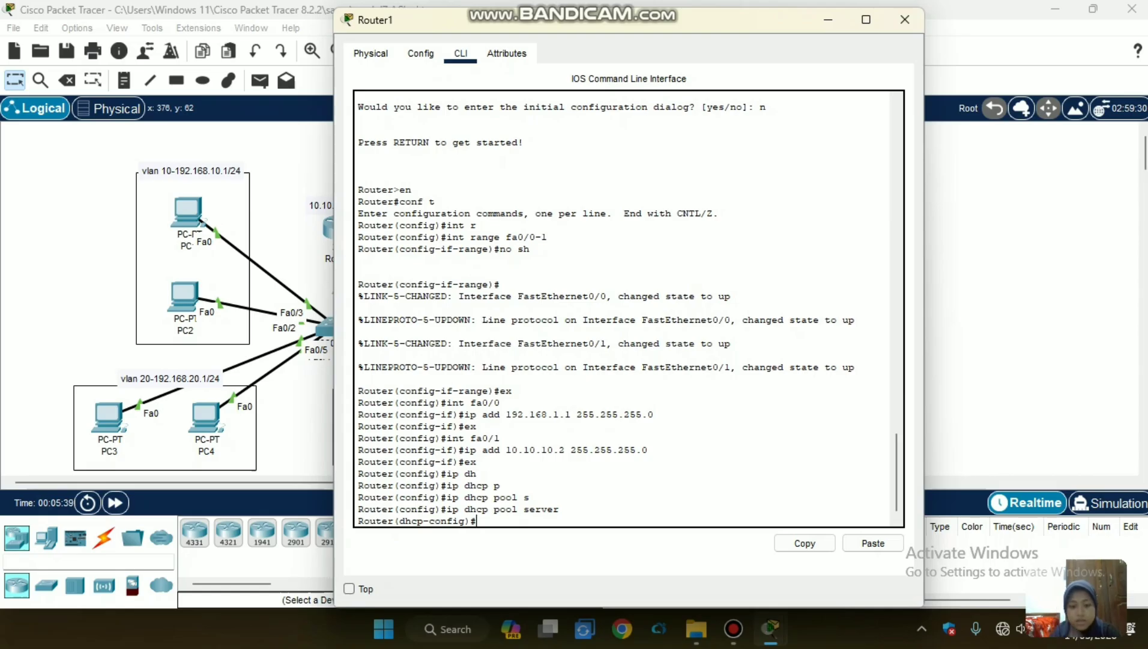
# Set the server DHCP pool's network to 192.168.1.0 with mask 255.255.255.0.
pyautogui.write('net')
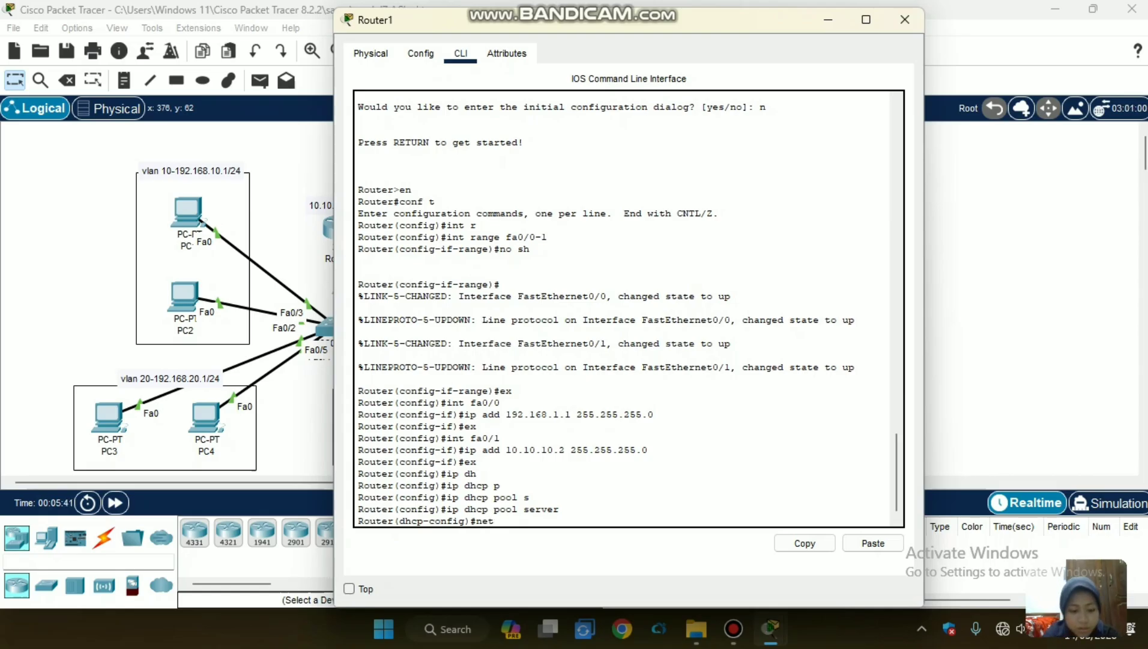
pyautogui.press('Tab')
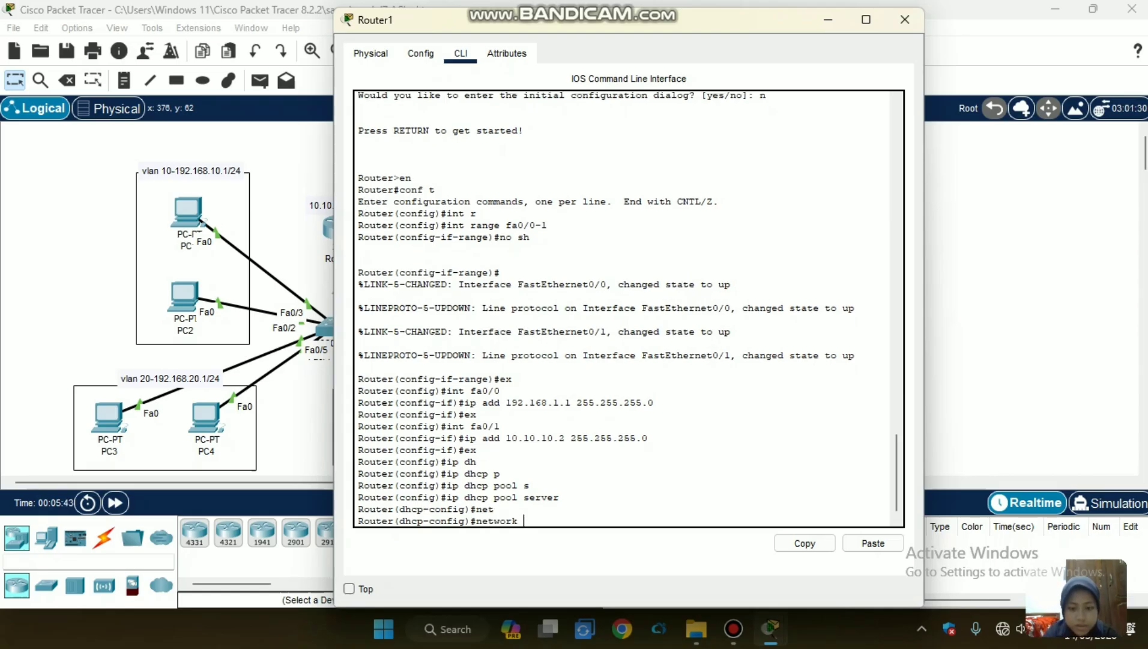
pyautogui.write('192')
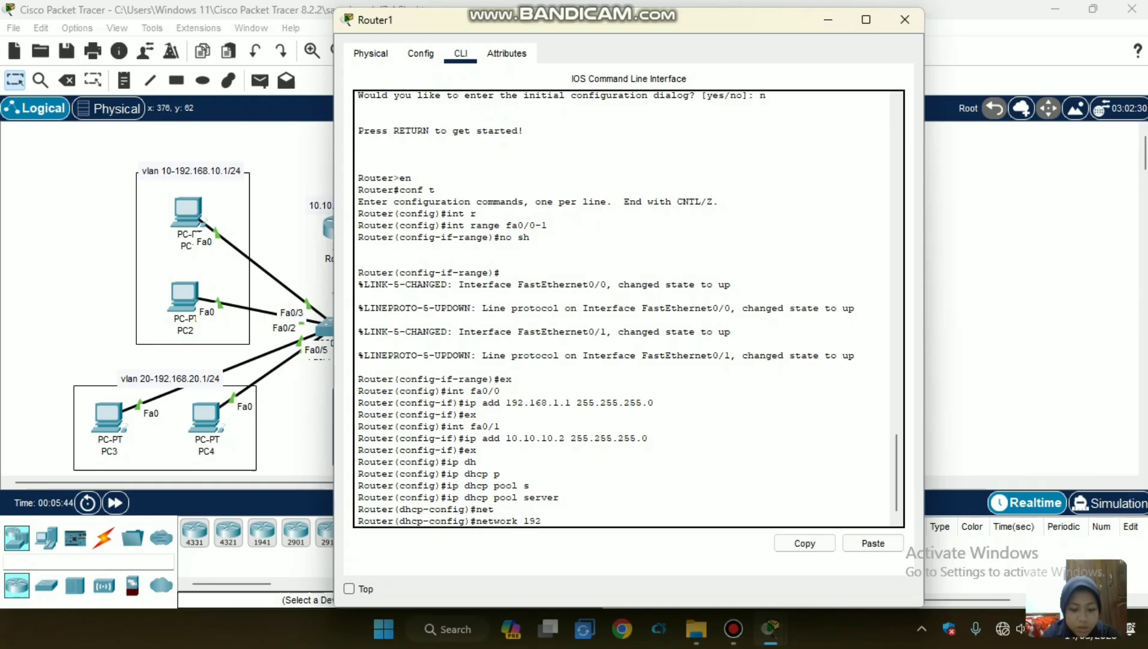
pyautogui.write('.168.')
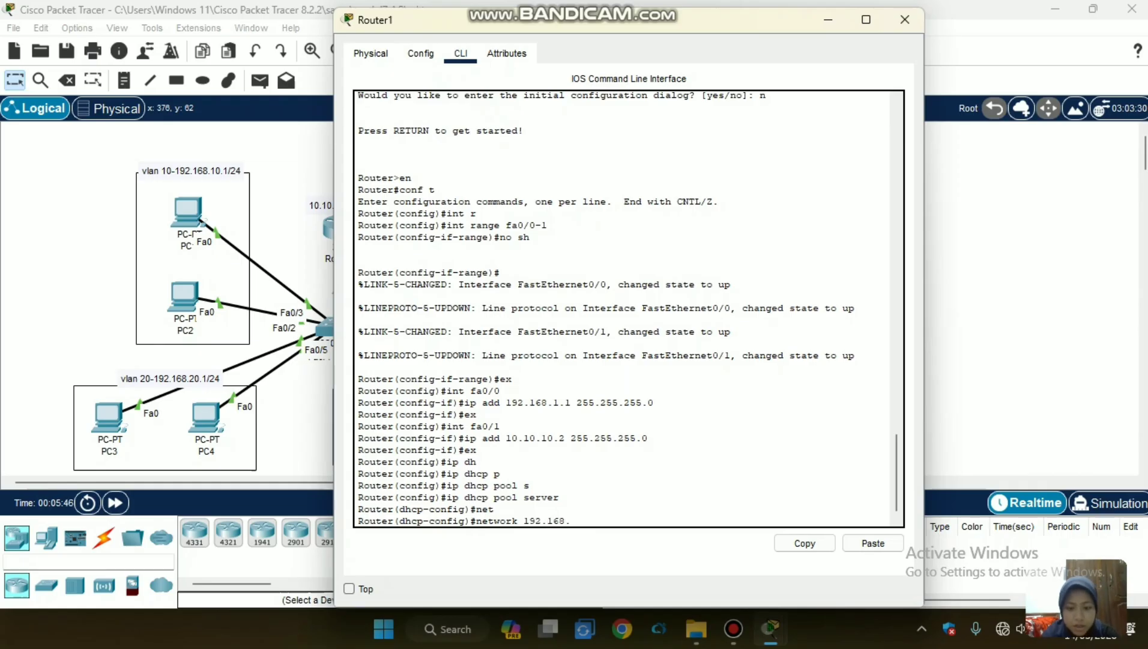
pyautogui.write('1.0')
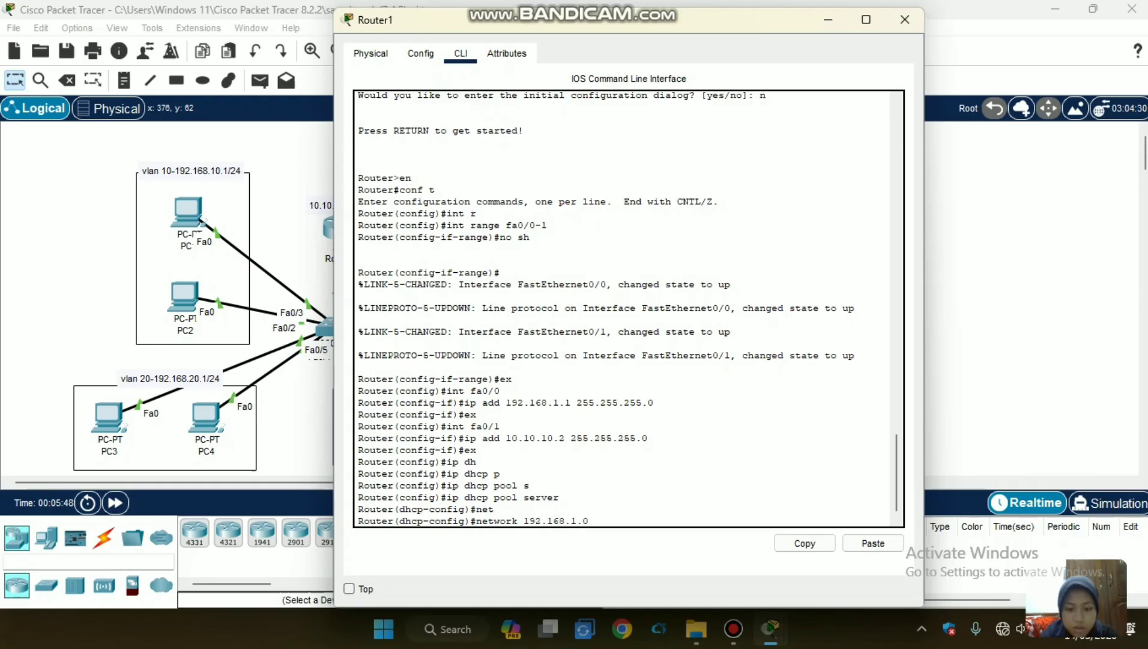
pyautogui.write(' 255.255.255')
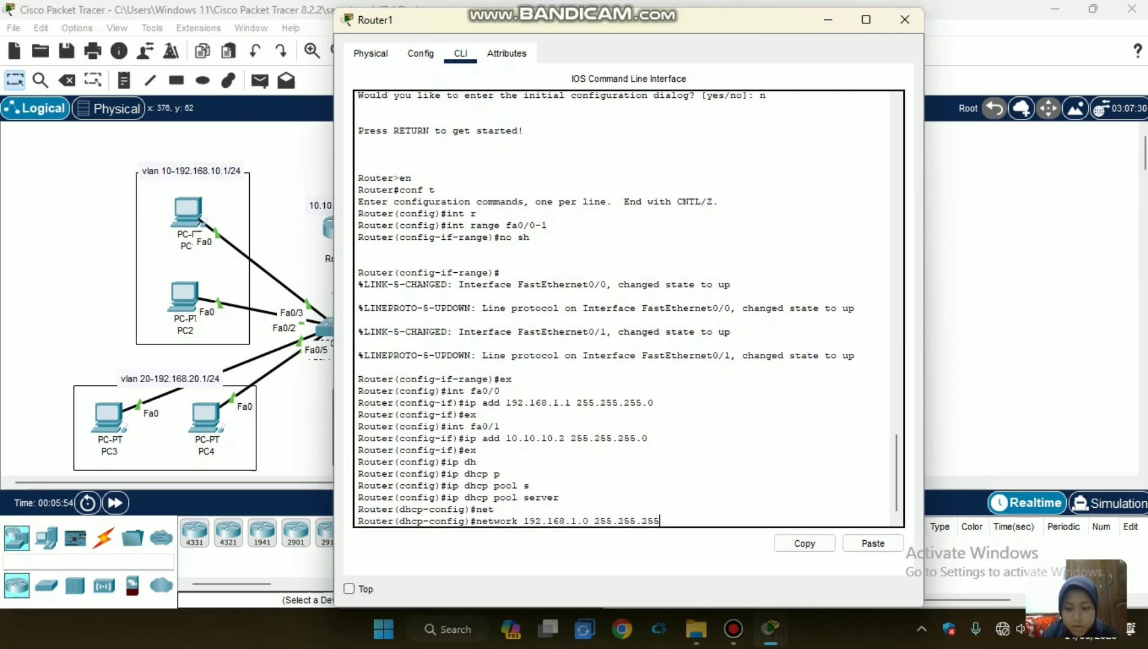
pyautogui.write('.')
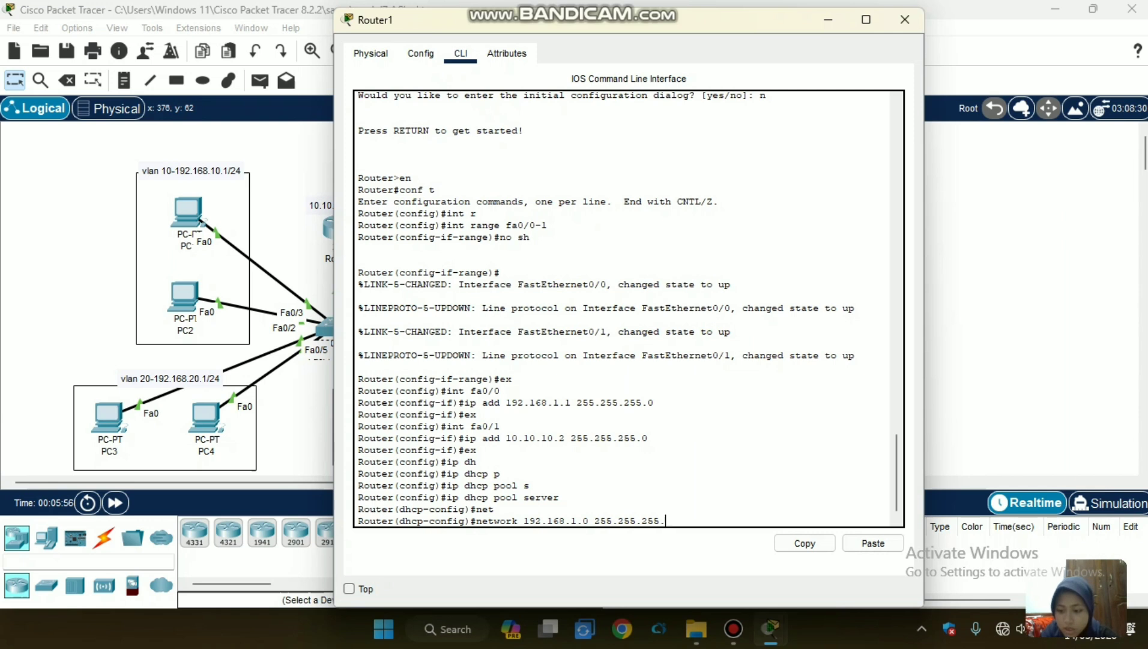
pyautogui.write('0')
pyautogui.press('Return')
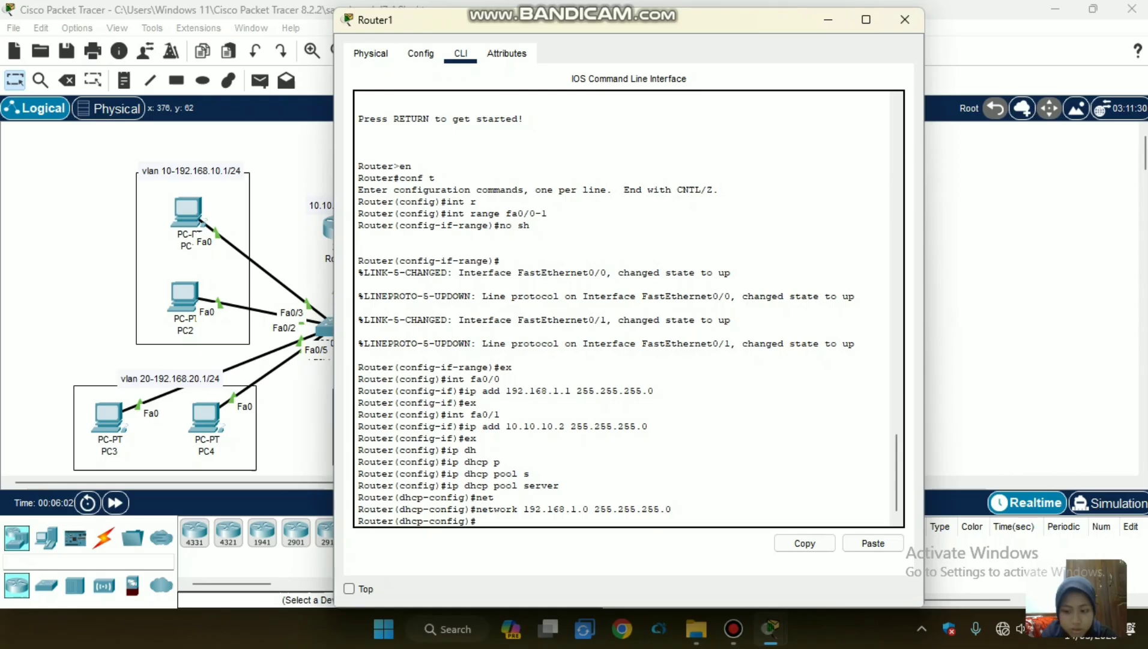
# Set the server DHCP pool's default router to 192.168.1.1 on Router1.
pyautogui.press('BackSpace')
pyautogui.write('de')
pyautogui.press('Tab')
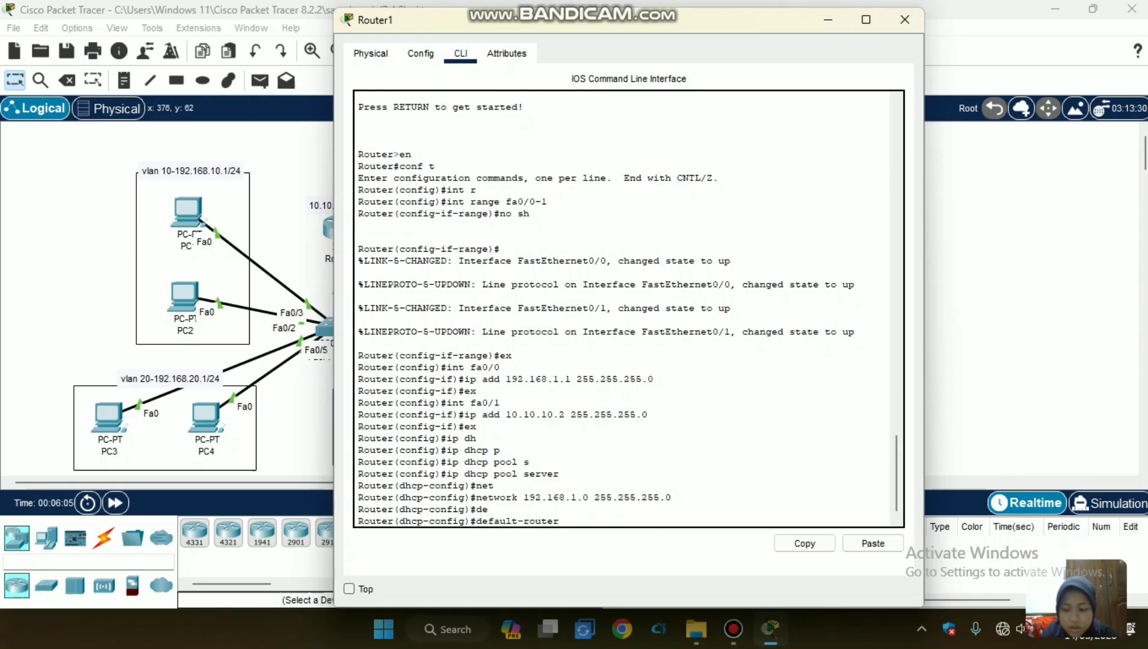
pyautogui.write('192')
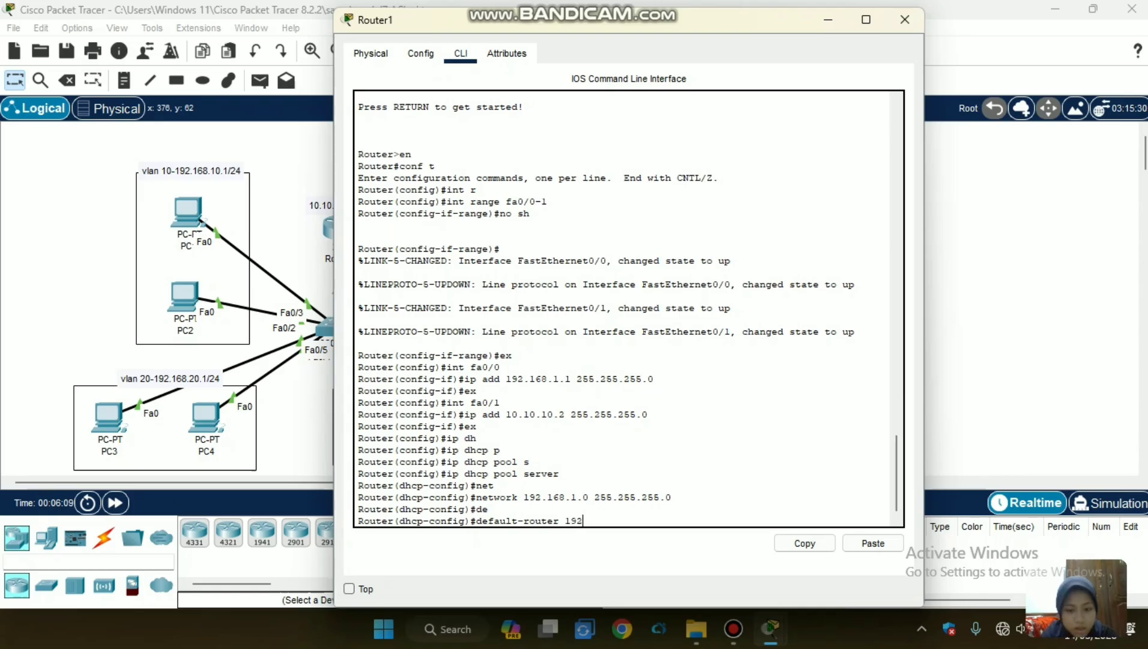
pyautogui.write('.168.1.1')
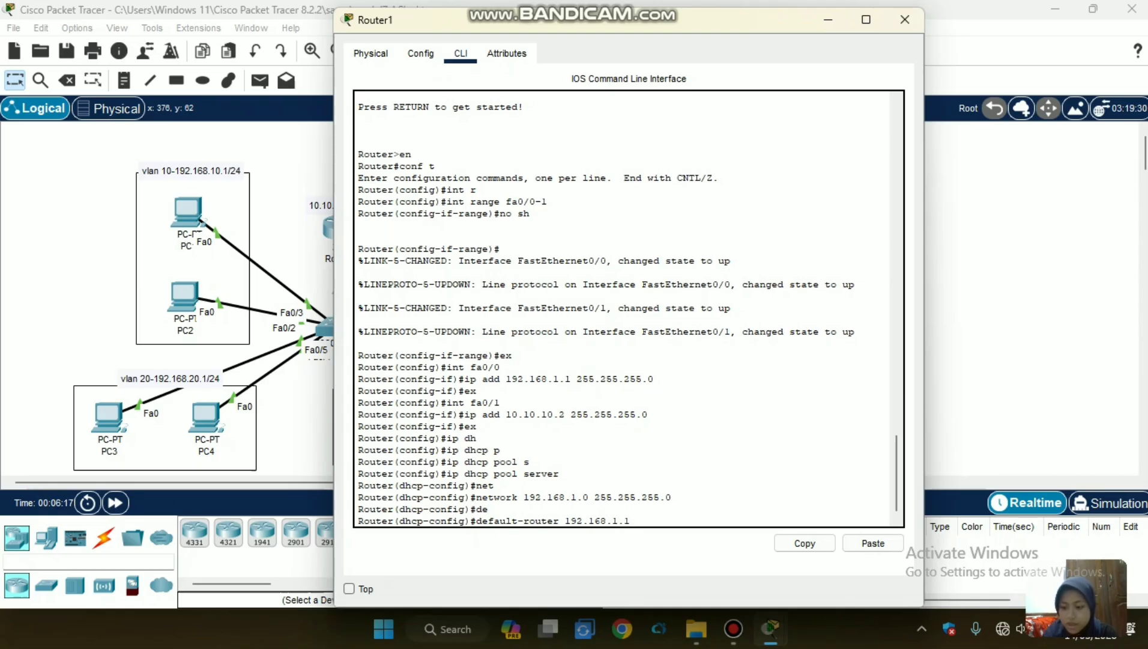
pyautogui.press('Return')
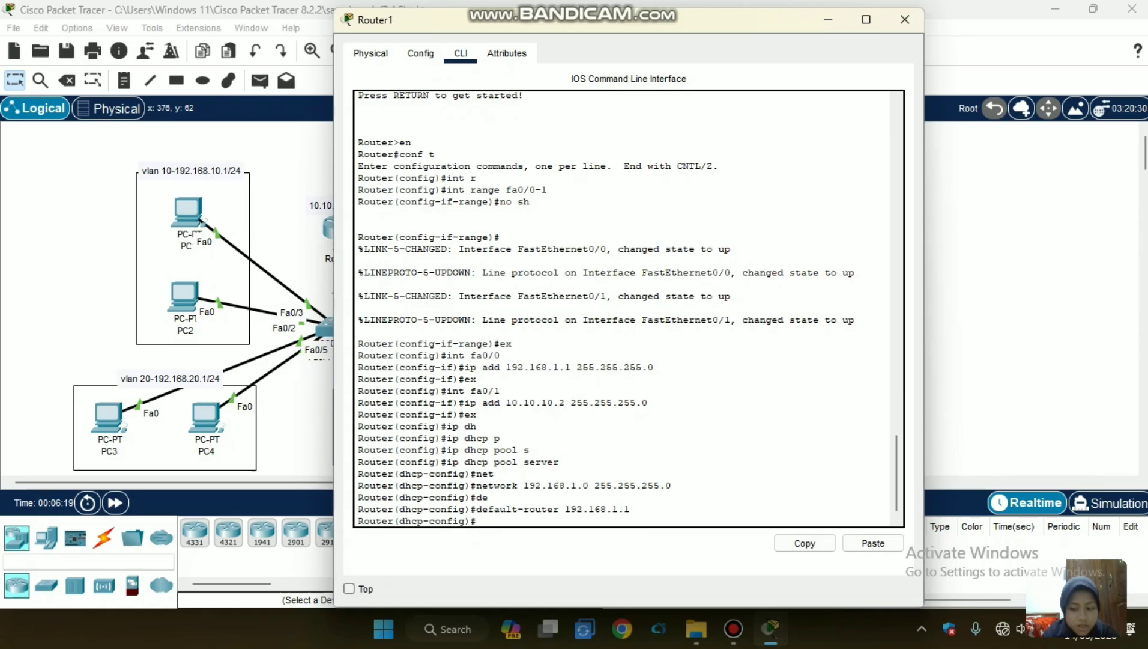
# Set the server DHCP pool's DNS server to 8.8.8.8 and close Router1's configuration window.
pyautogui.write('dn')
pyautogui.press('Tab')
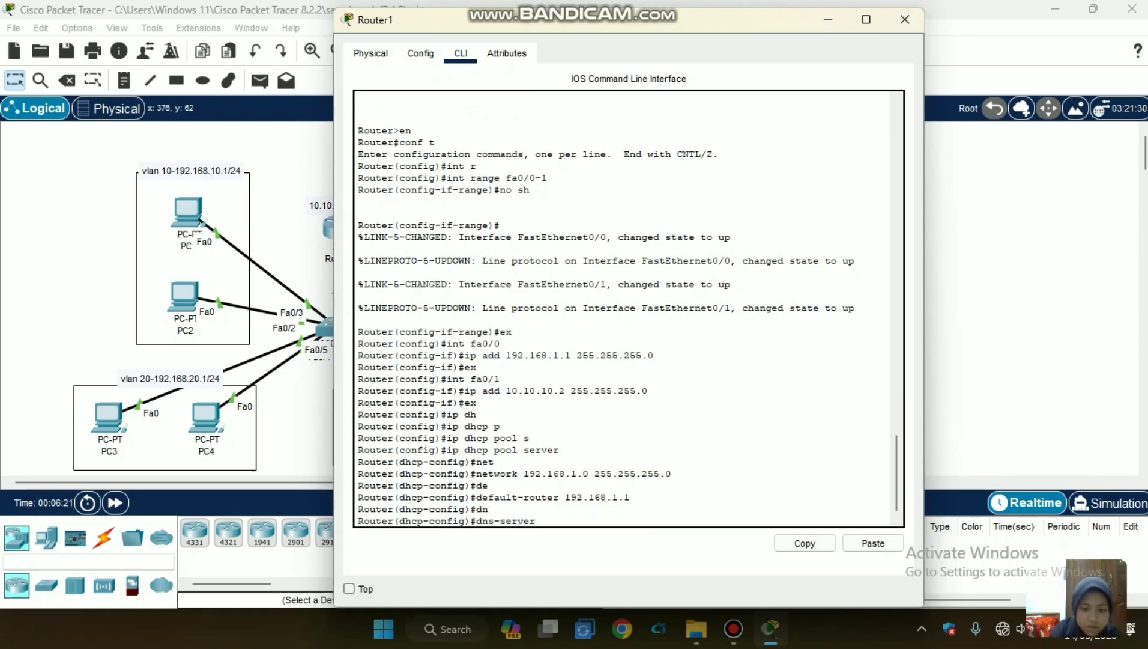
pyautogui.write('8.8.8.8')
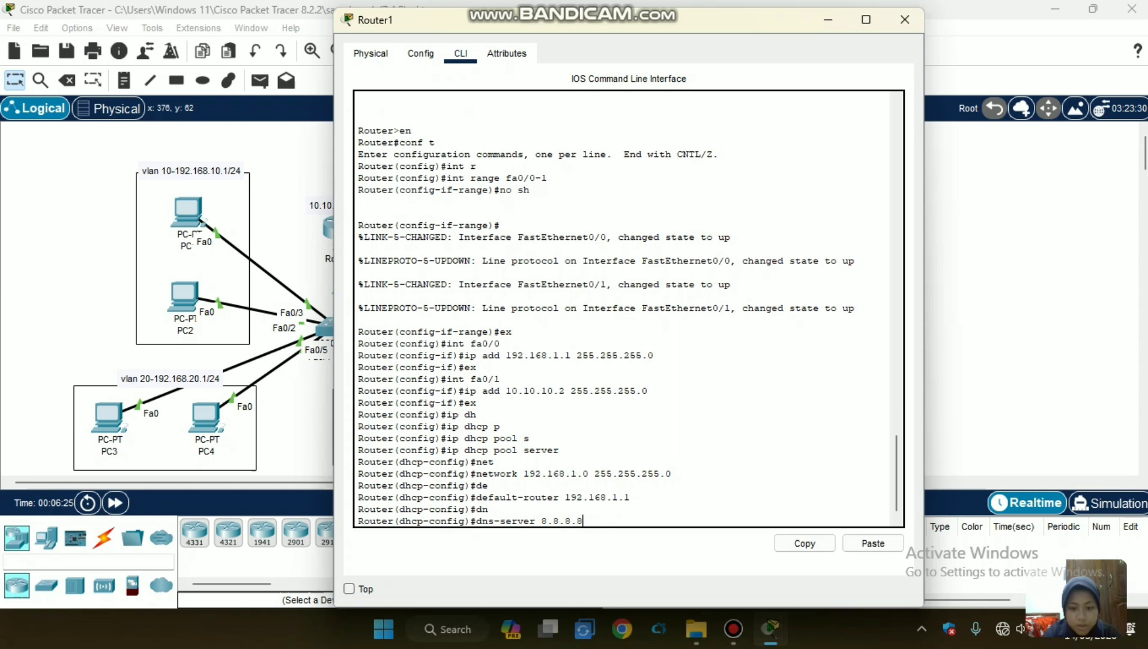
pyautogui.press('Return')
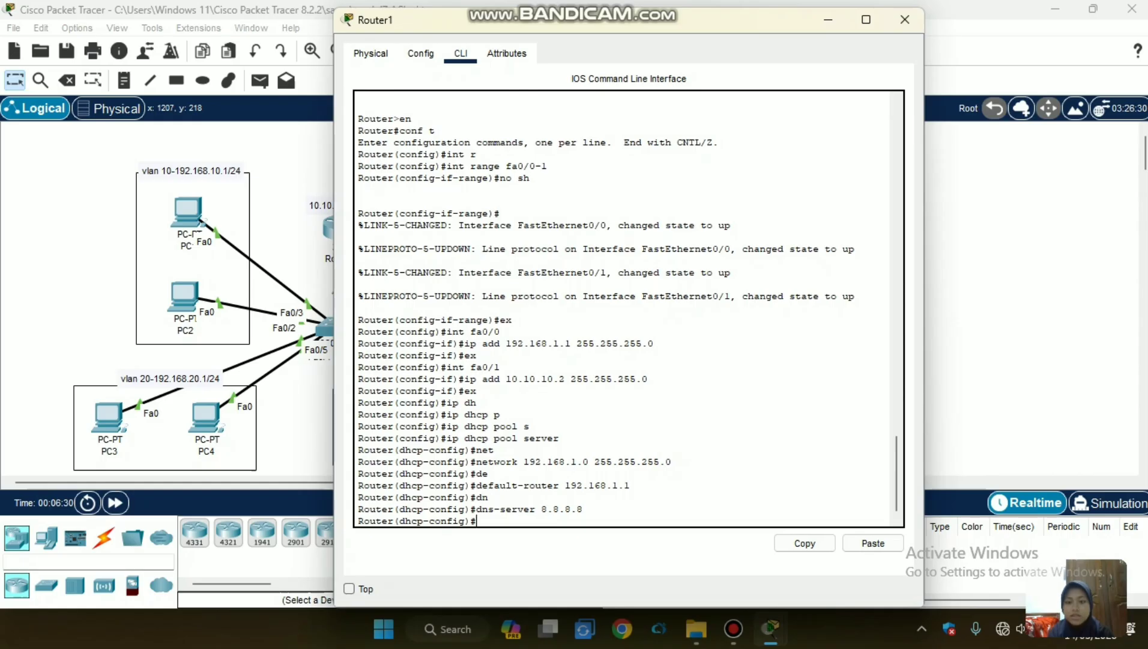
pyautogui.click(905, 20)
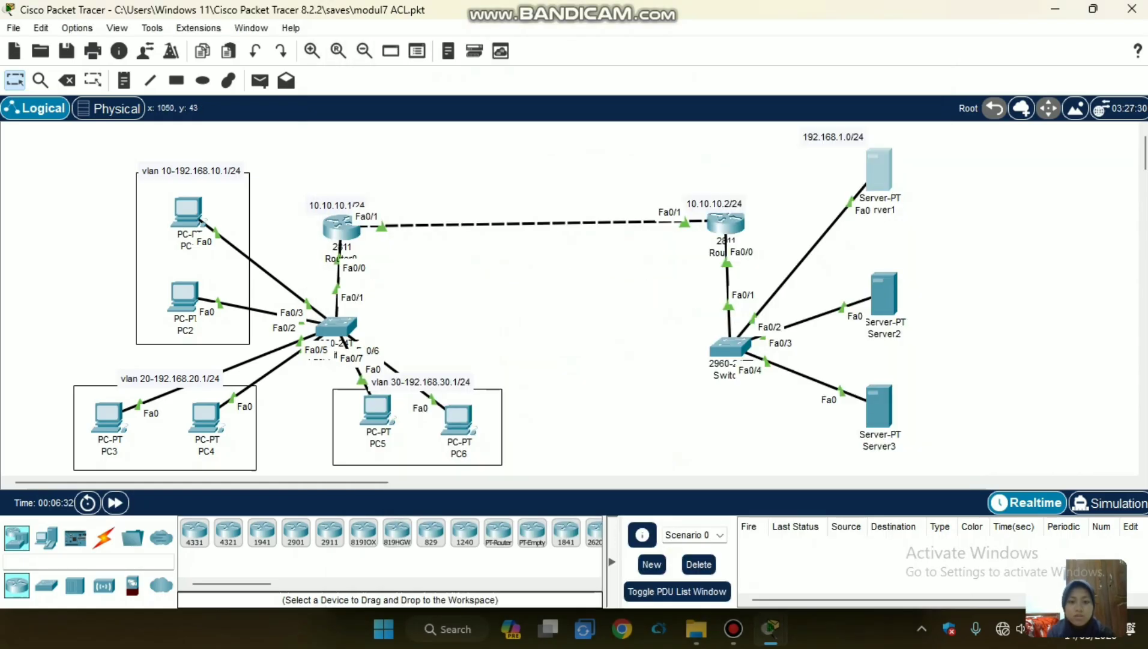
# Switch Server1's IPv4 configuration to DHCP and return to the network topology.
pyautogui.click(878, 168)
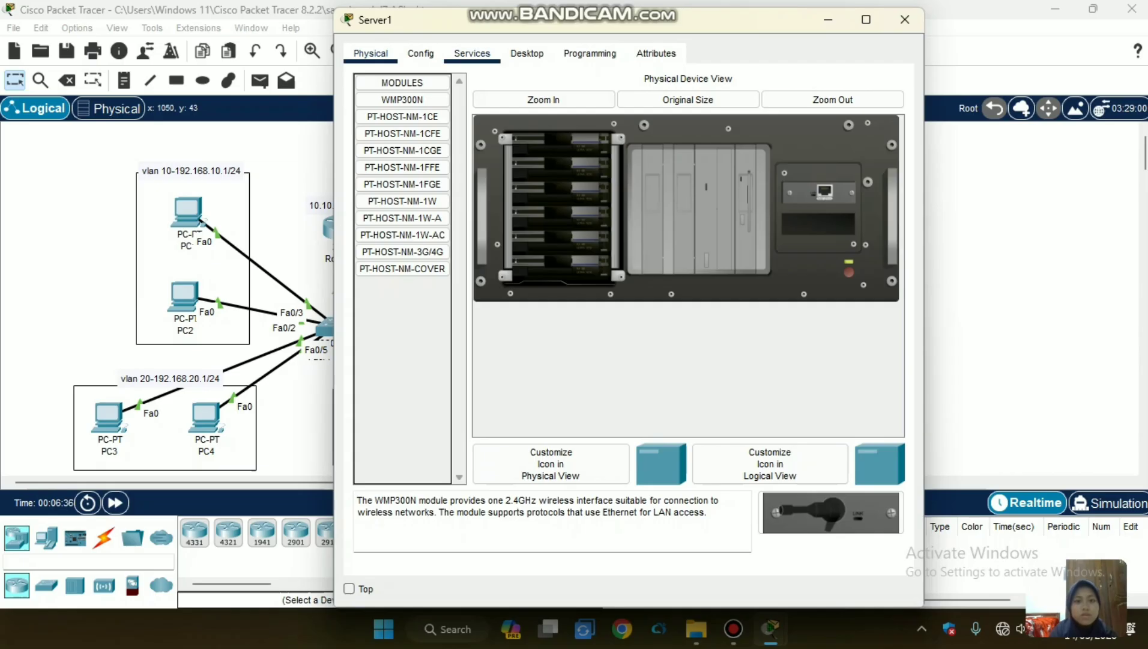
pyautogui.click(526, 53)
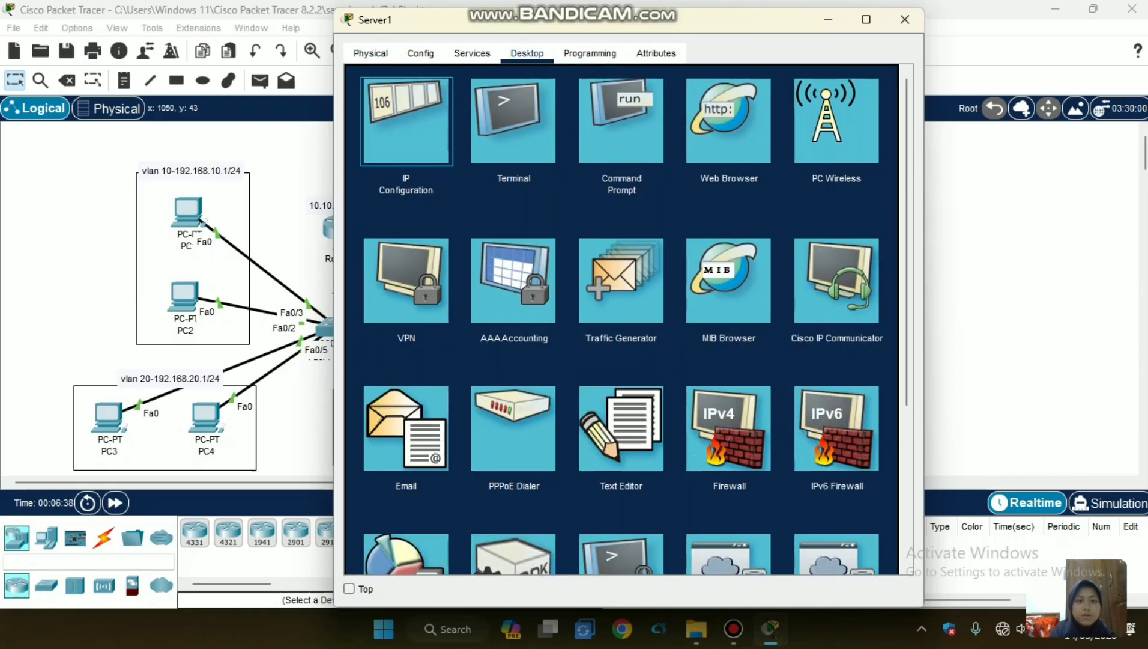
pyautogui.click(406, 121)
pyautogui.click(366, 127)
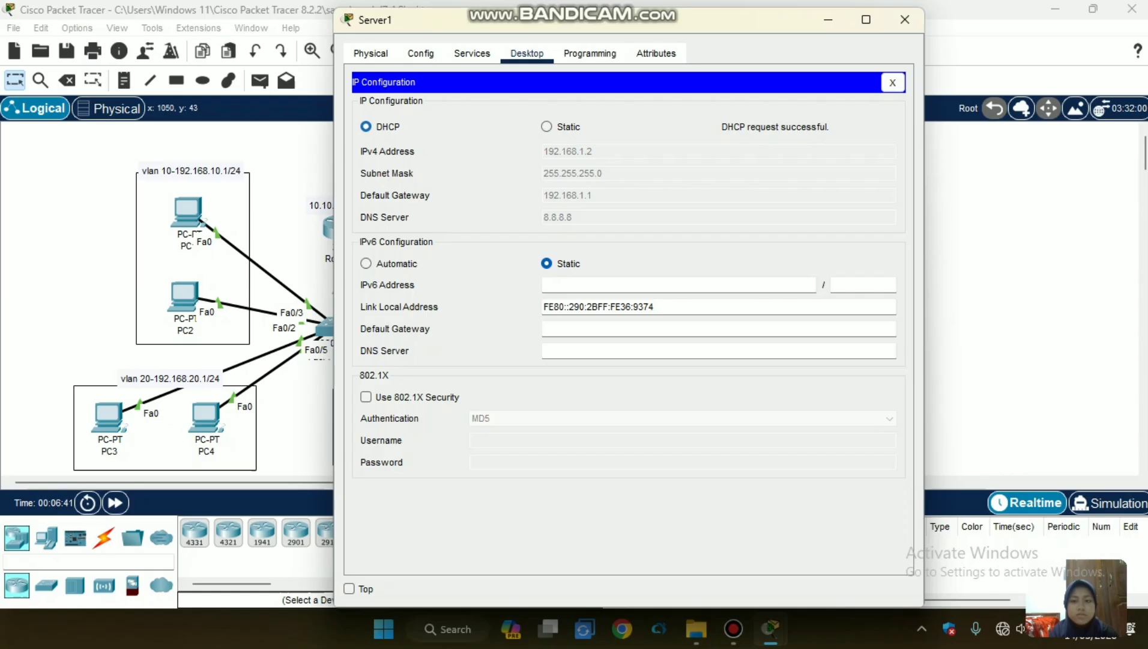
pyautogui.click(98, 225)
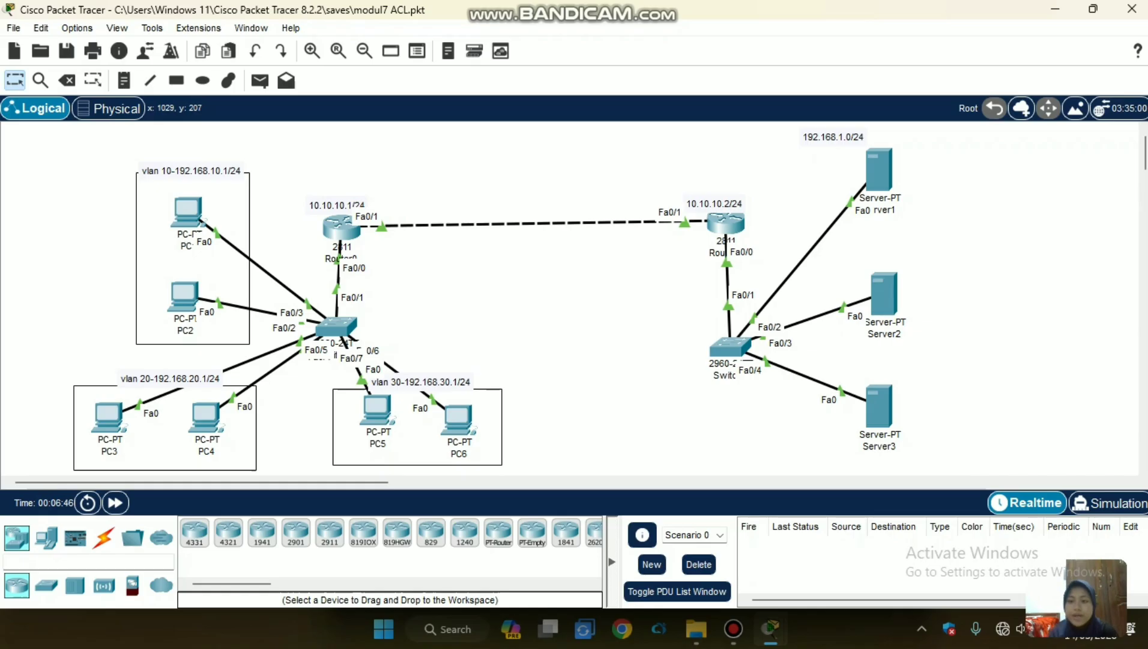
# Switch Server2's IPv4 configuration to DHCP and return to the network topology.
pyautogui.click(884, 295)
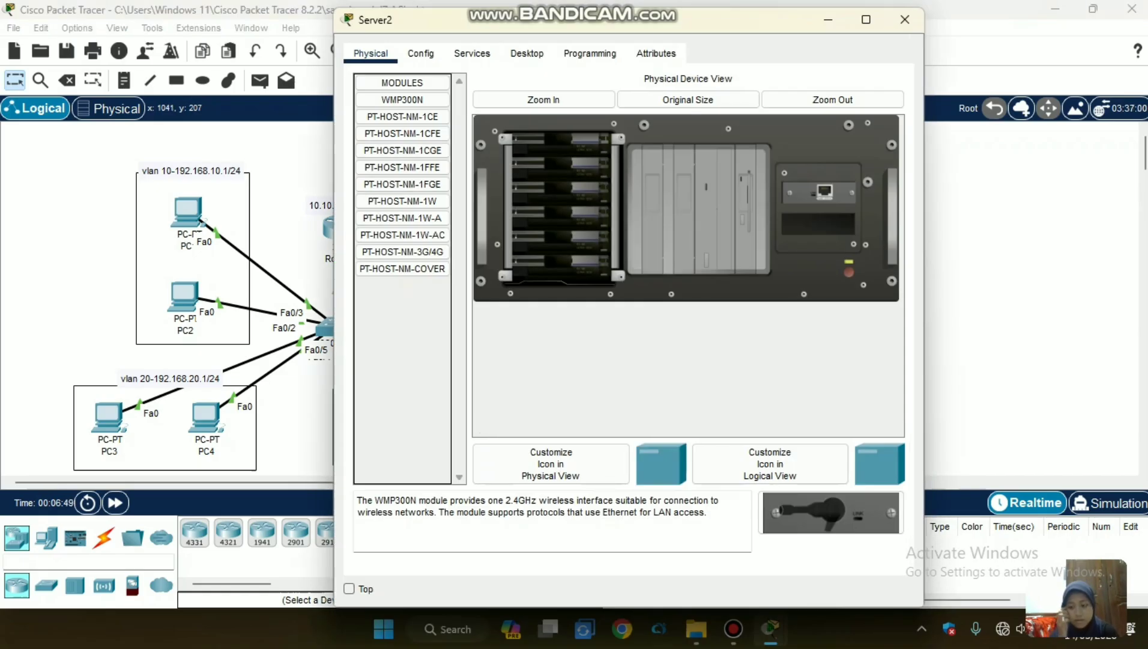
pyautogui.click(526, 53)
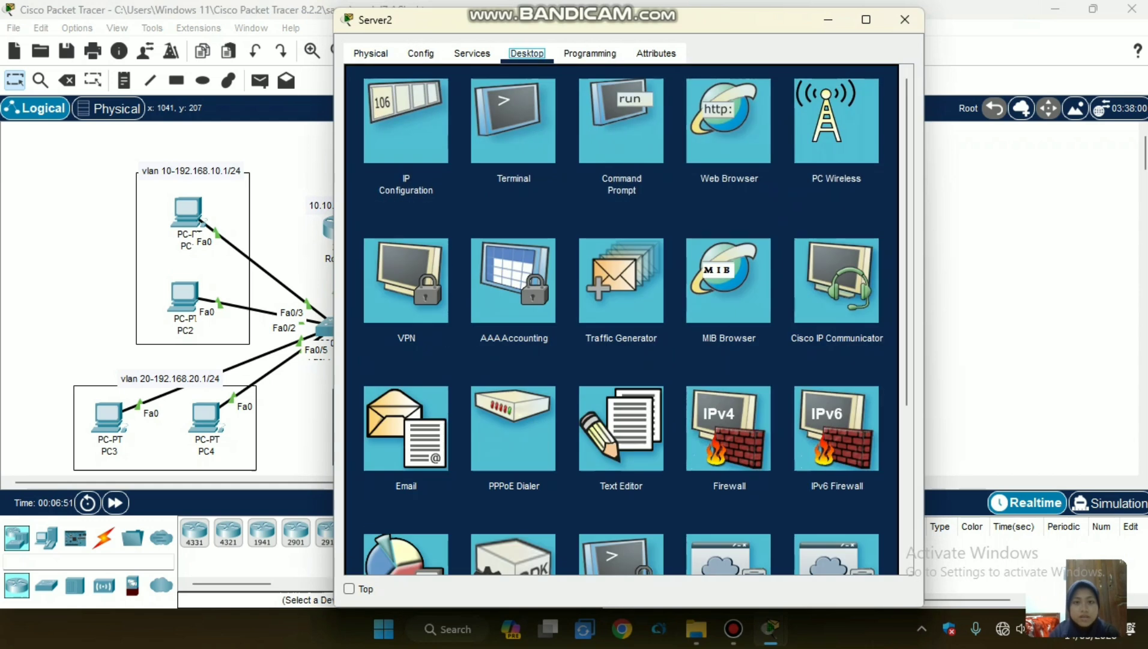
pyautogui.click(406, 120)
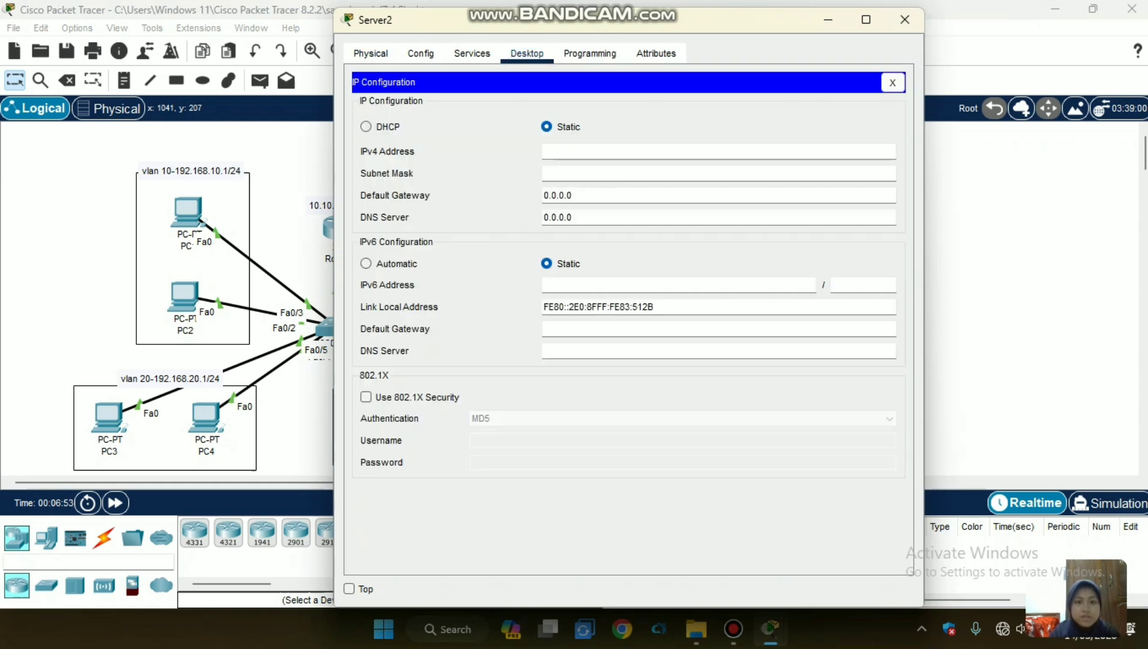
pyautogui.click(366, 127)
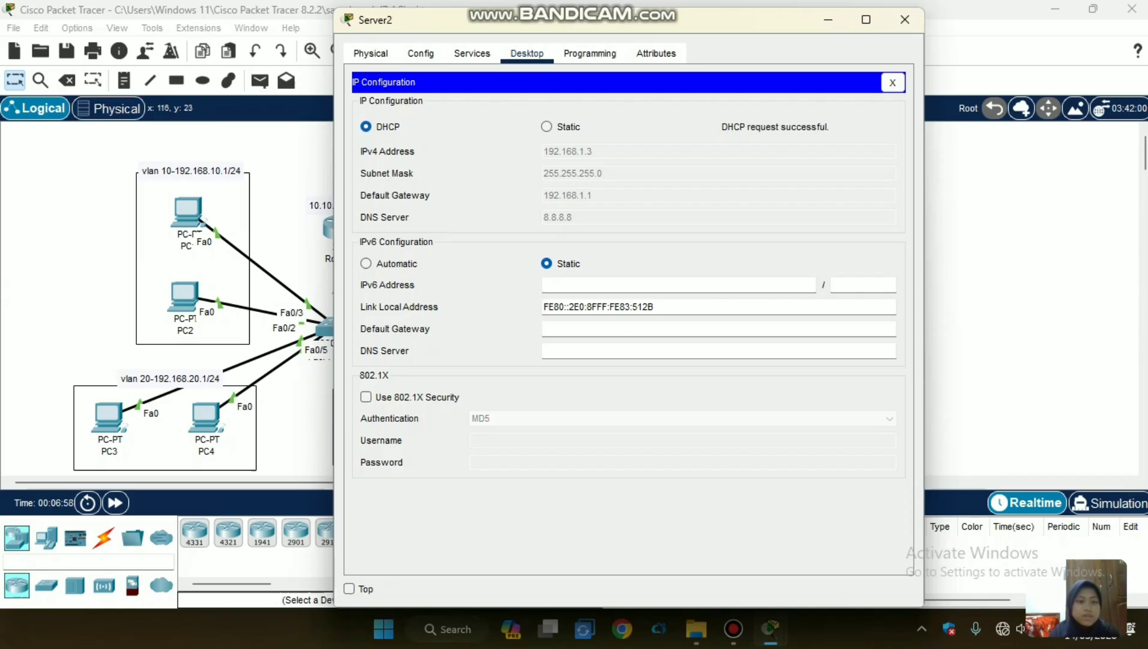
pyautogui.click(91, 183)
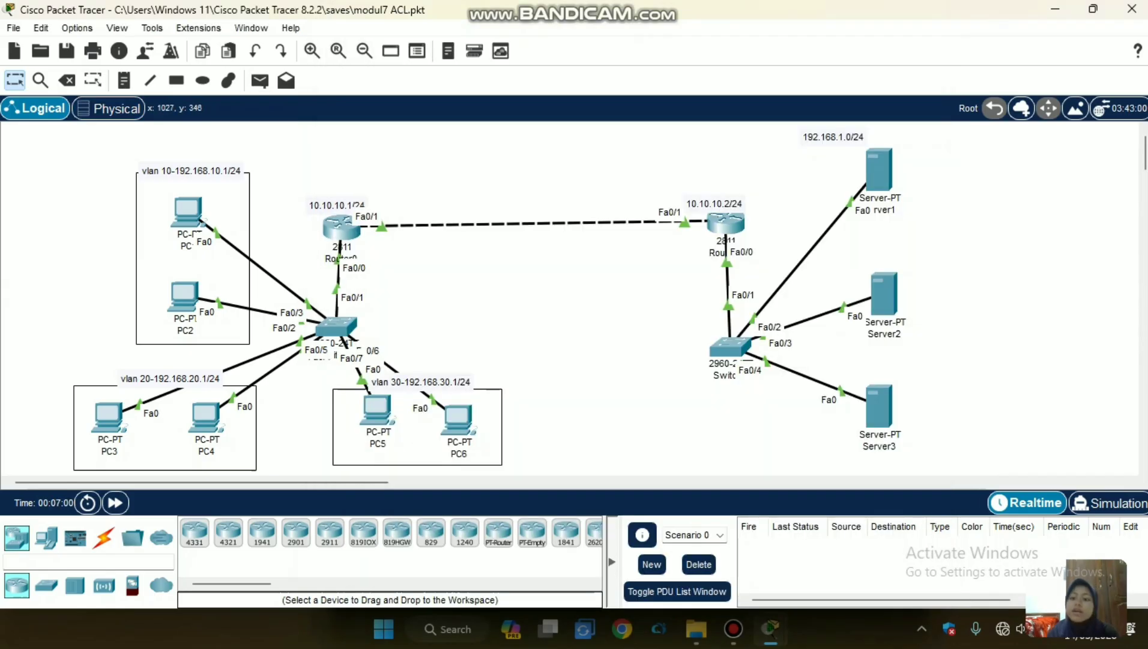
# Switch Server3's IPv4 configuration to DHCP and return to the network topology.
pyautogui.click(879, 406)
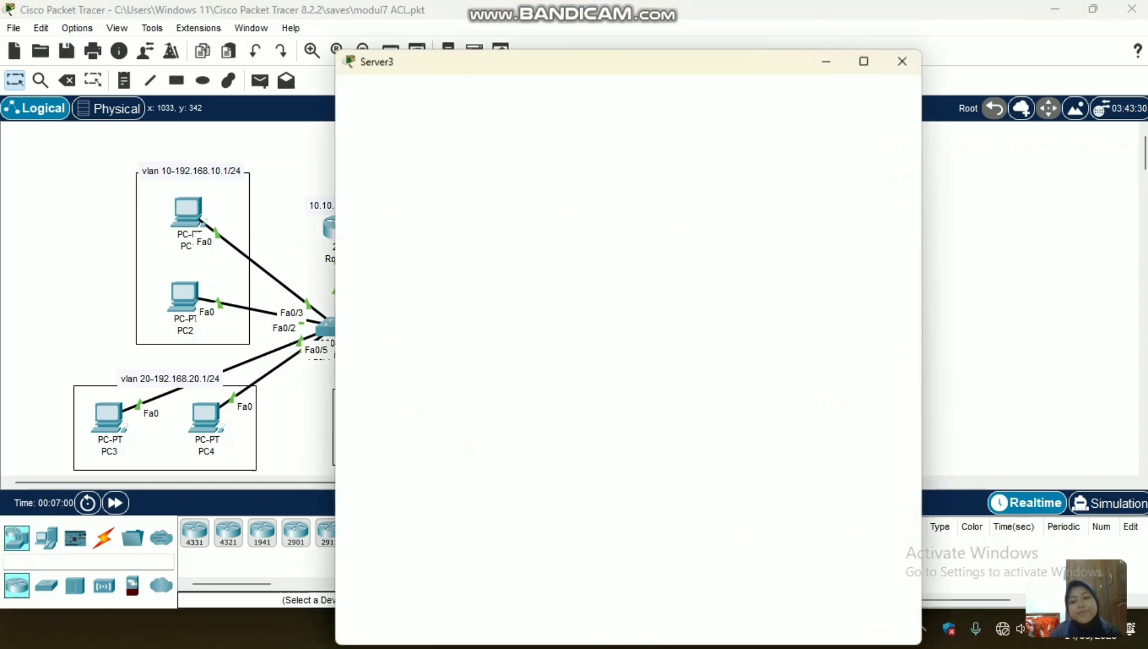
pyautogui.click(526, 53)
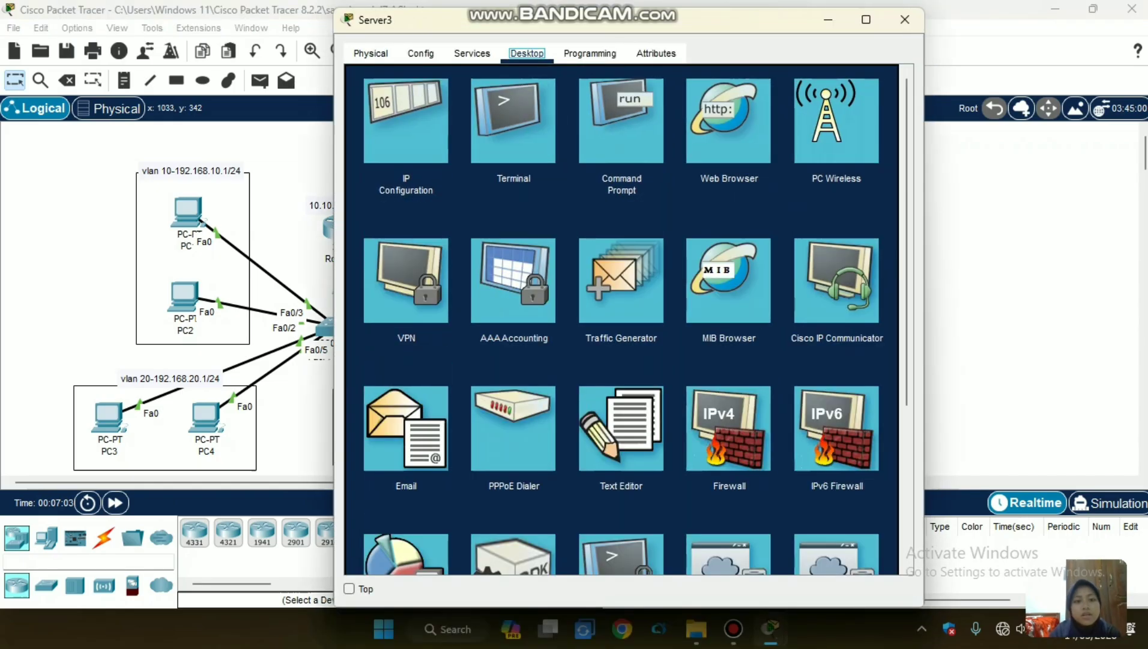
pyautogui.click(406, 120)
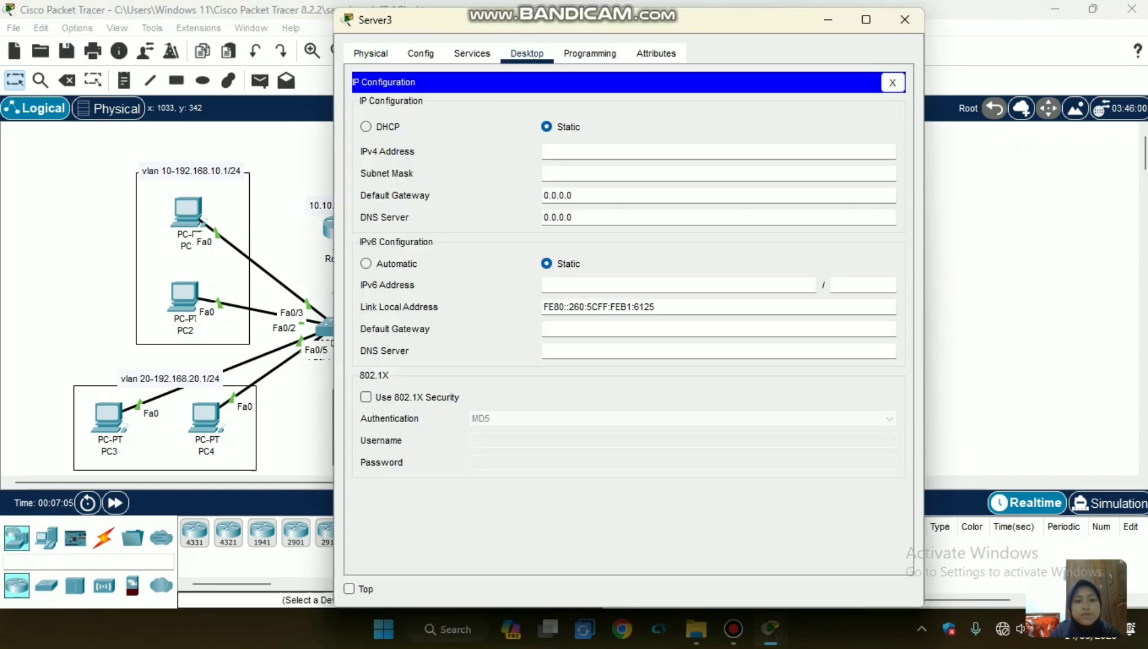
pyautogui.click(367, 126)
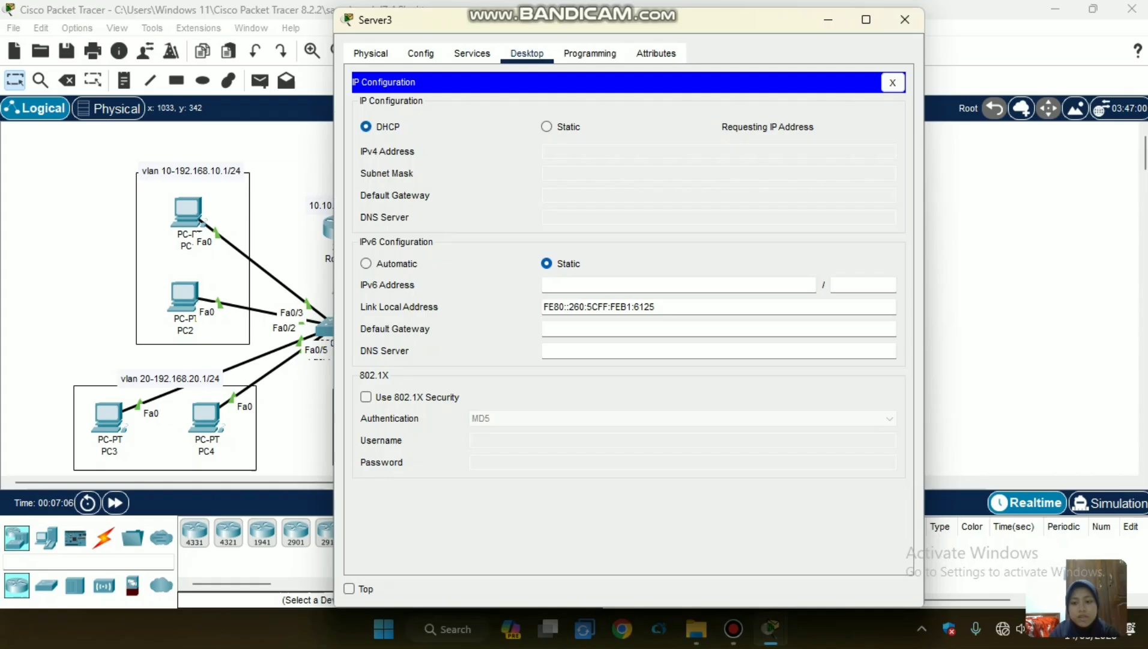
pyautogui.click(71, 221)
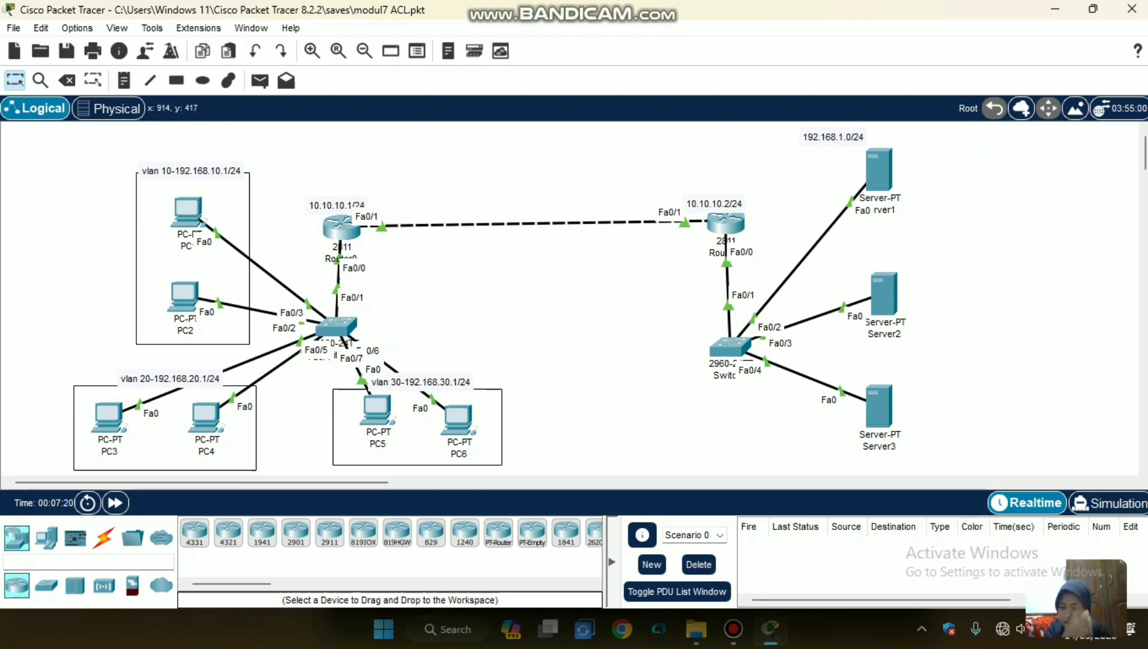
# Test connectivity within VLANs 20 and 30 by sending simple PDUs from PC3 to PC4 and from PC5 to PC6.
pyautogui.click(260, 80)
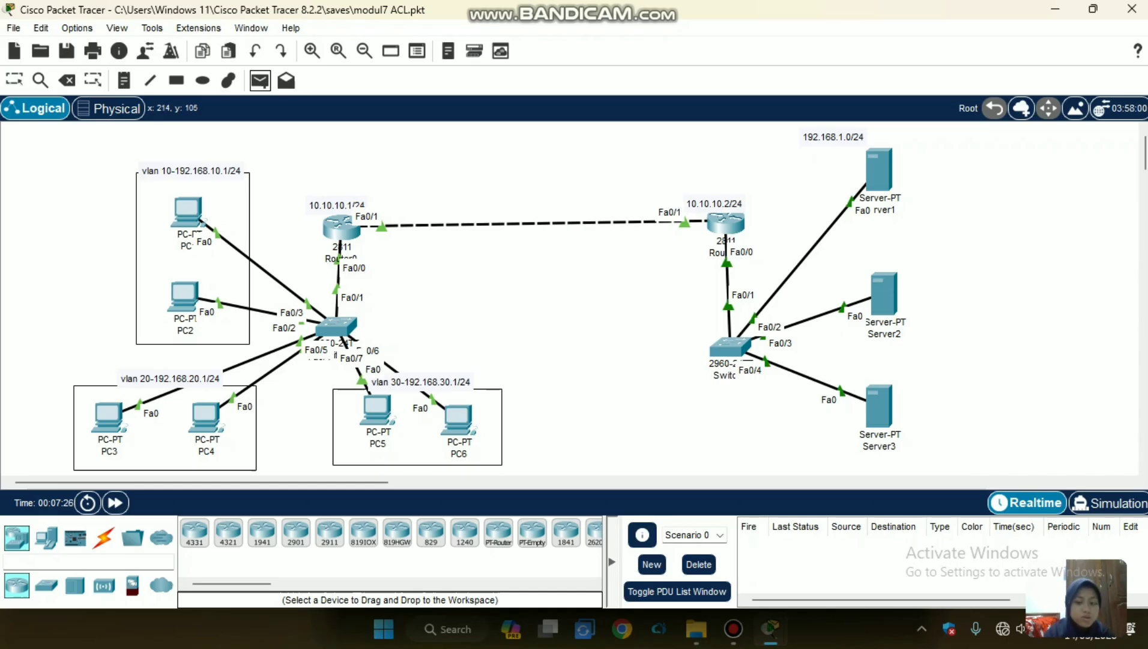
pyautogui.click(108, 416)
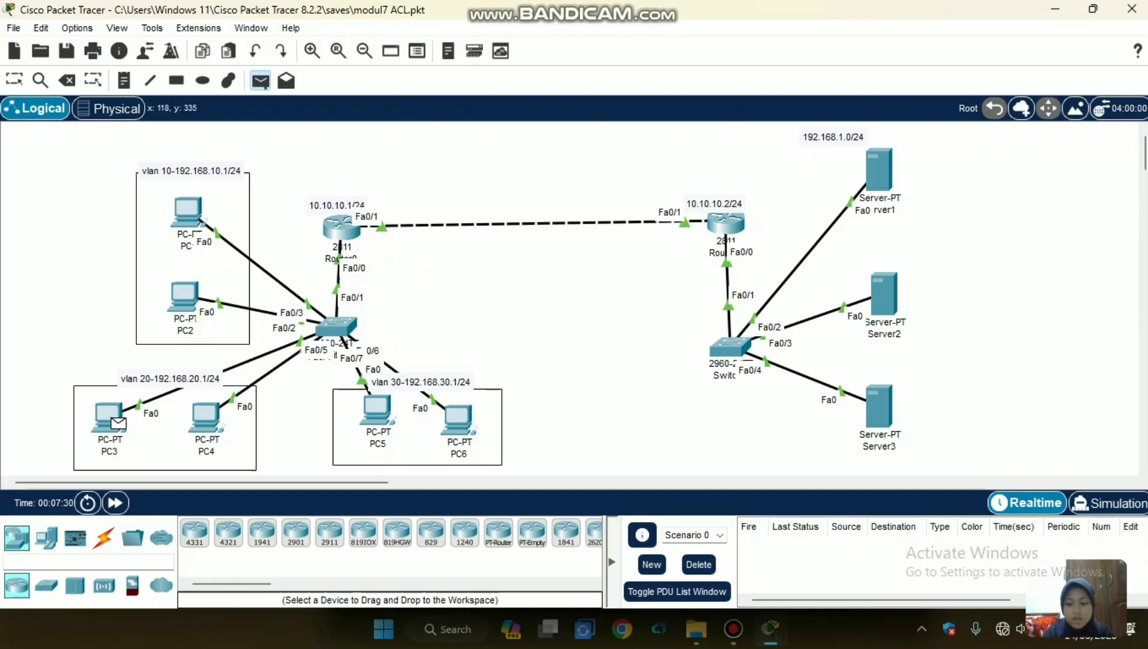
pyautogui.click(205, 415)
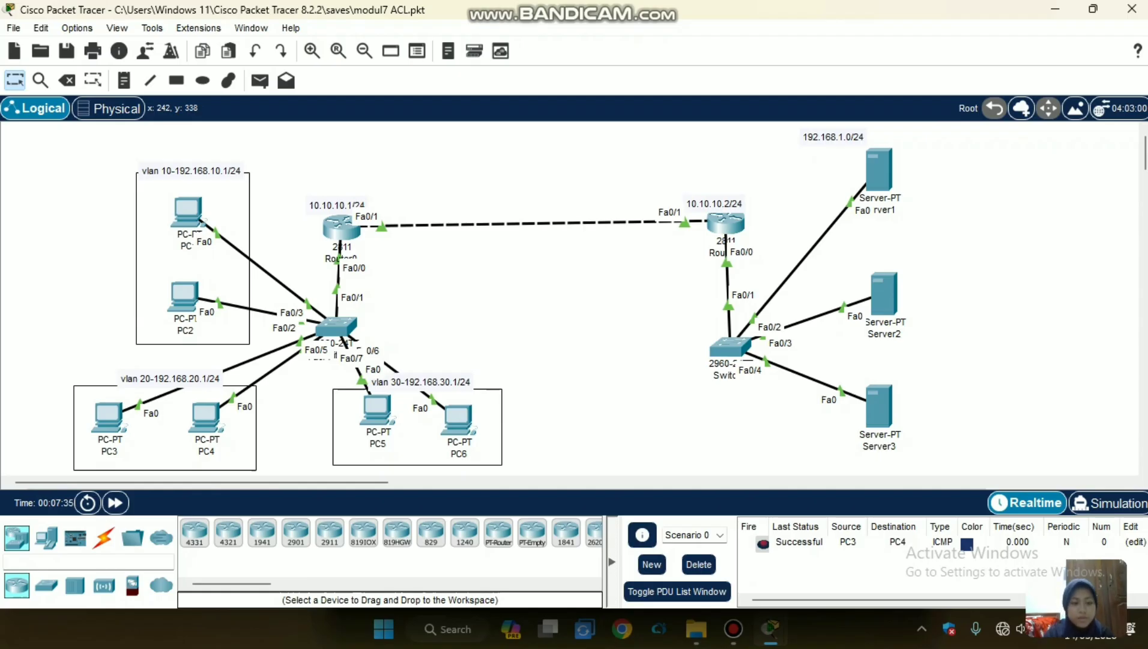
pyautogui.click(259, 80)
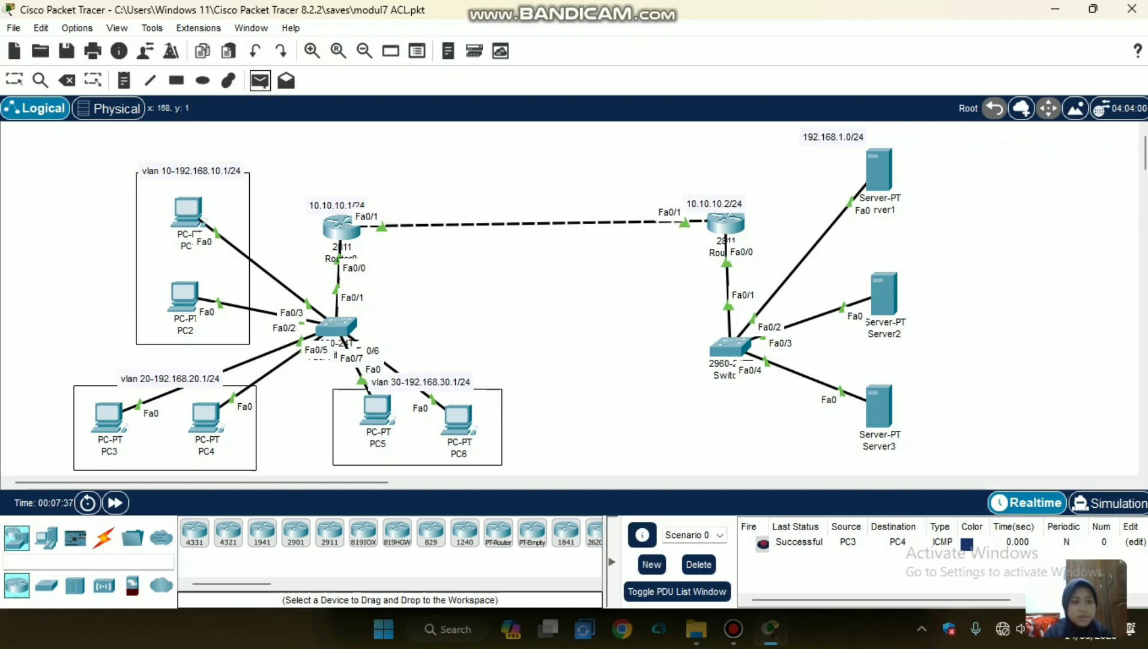
pyautogui.click(377, 408)
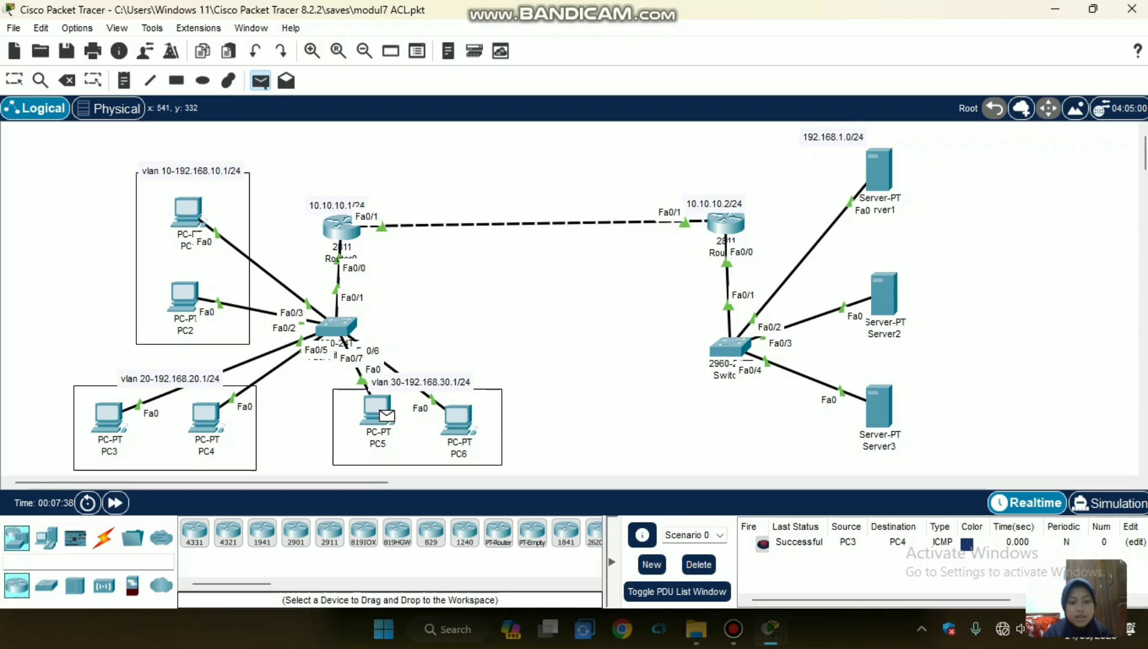
pyautogui.click(458, 418)
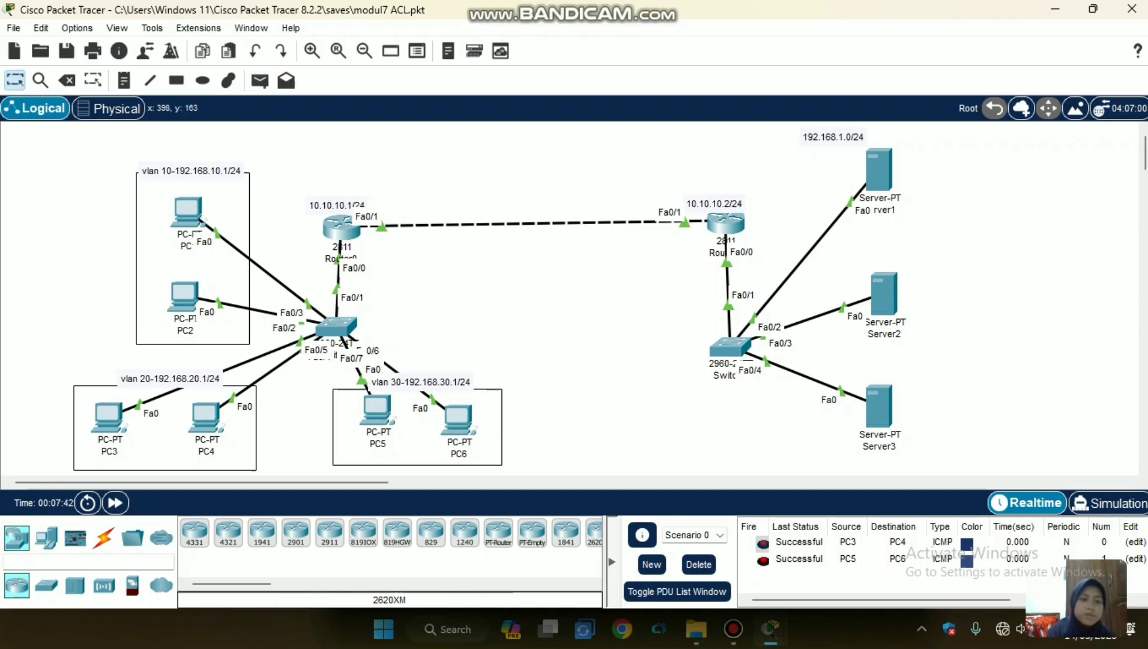
# Test connectivity within VLAN 10 by sending a simple PDU from PC1 to PC2.
pyautogui.click(259, 80)
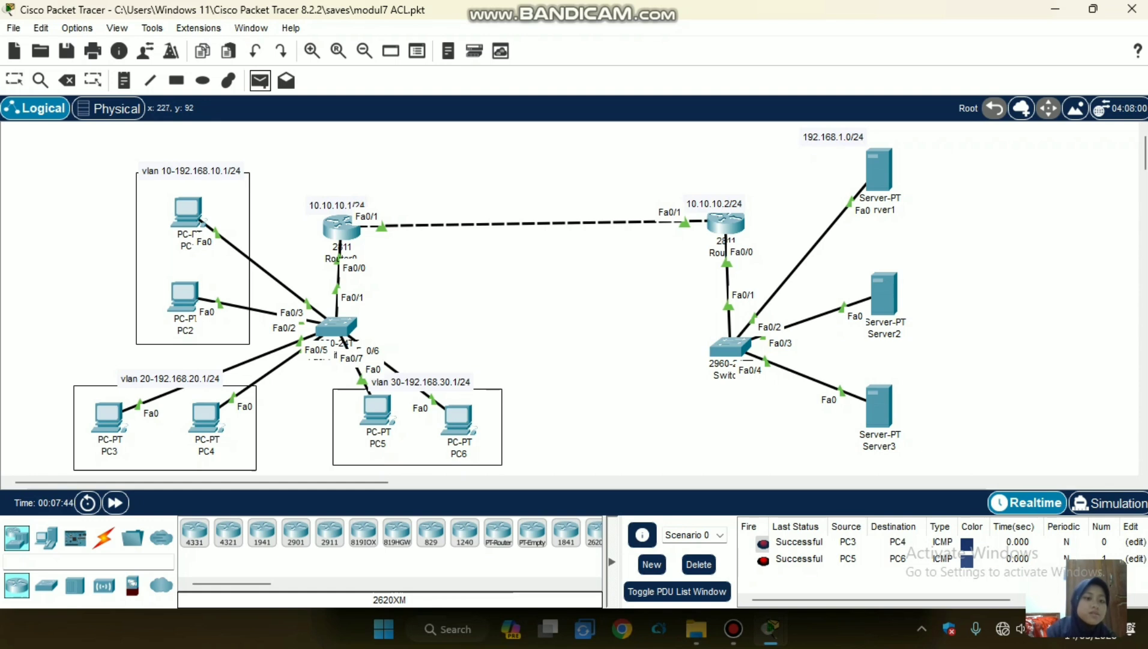
pyautogui.click(192, 214)
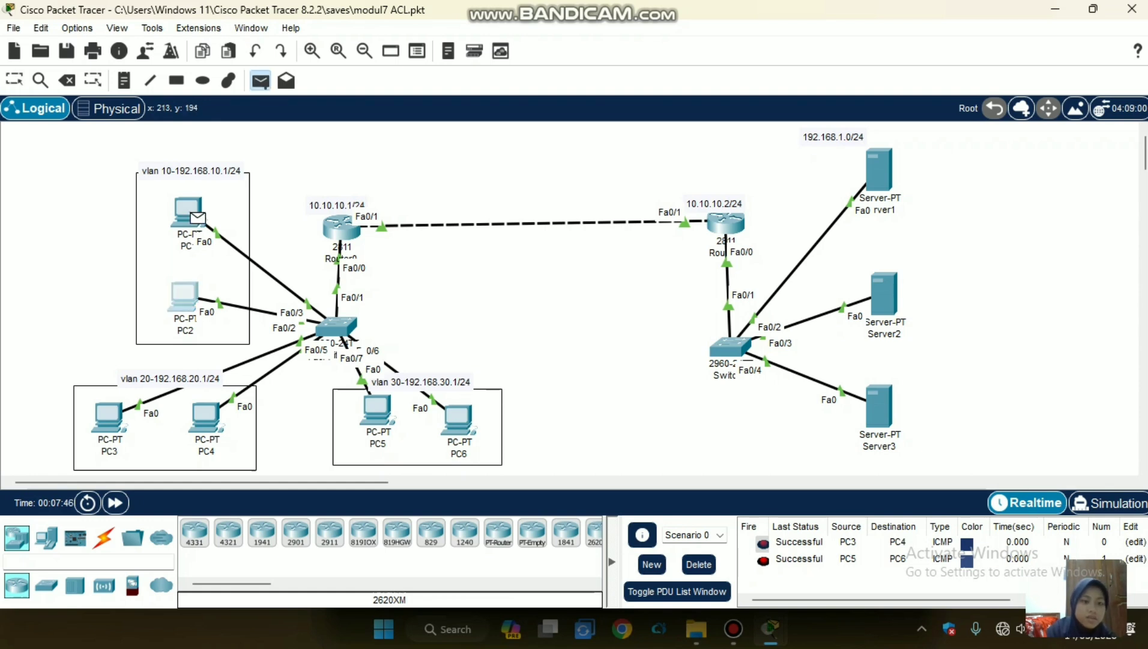
pyautogui.click(183, 294)
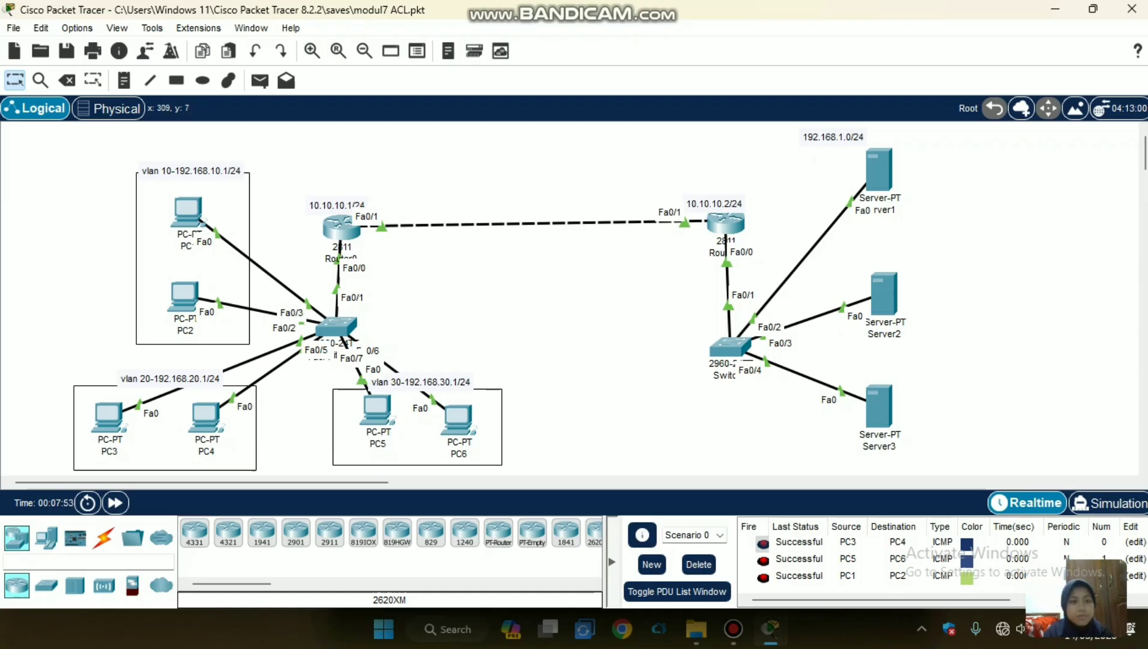
# Test connectivity between VLANs 10 and 20 with a simple PDU from PC2 to PC3, and check its status in the PDU list.
pyautogui.click(260, 80)
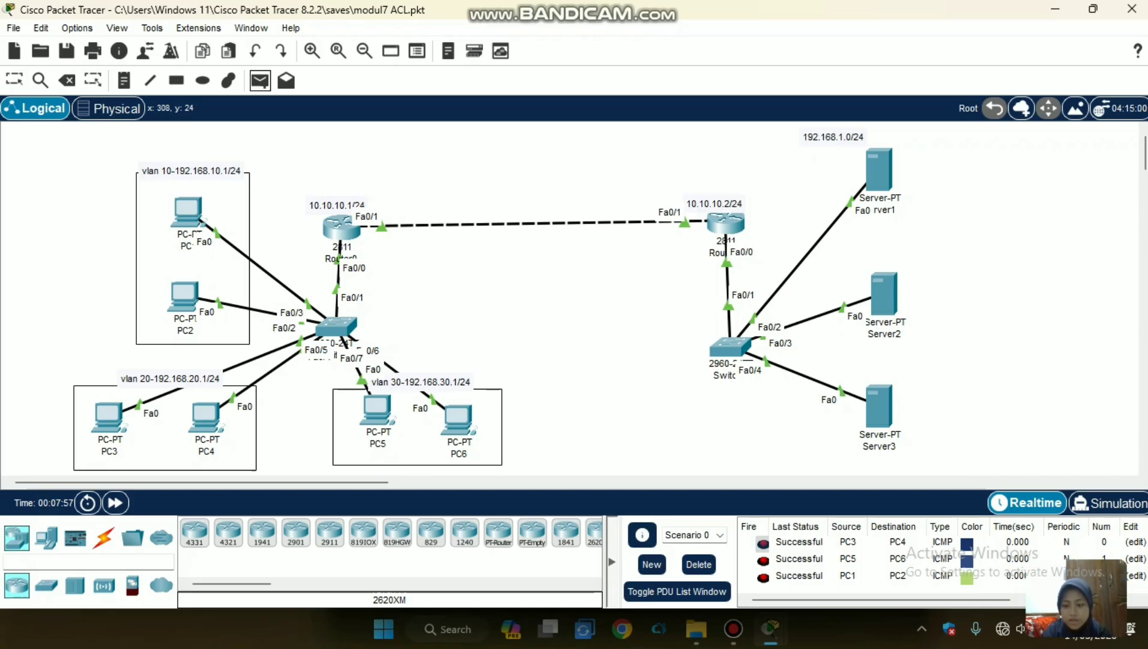
pyautogui.click(183, 293)
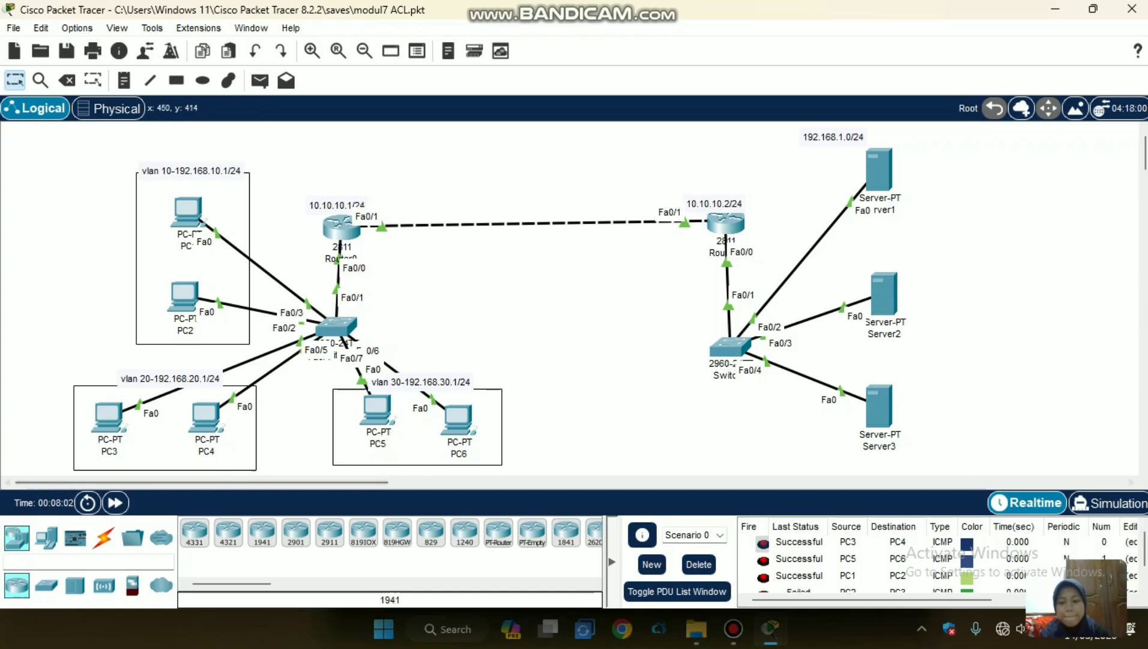
pyautogui.scroll(-1, 799, 543)
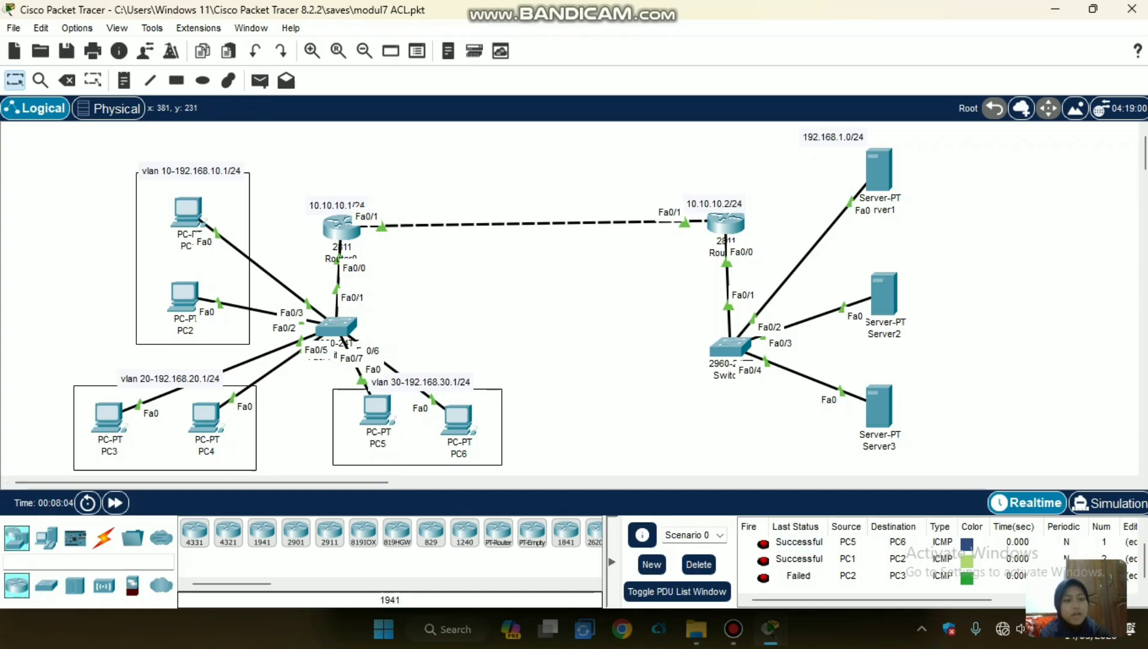
# Repeat the connectivity test between VLANs 10 and 20 with another simple PDU from PC2 to PC3, and check its status.
pyautogui.click(260, 81)
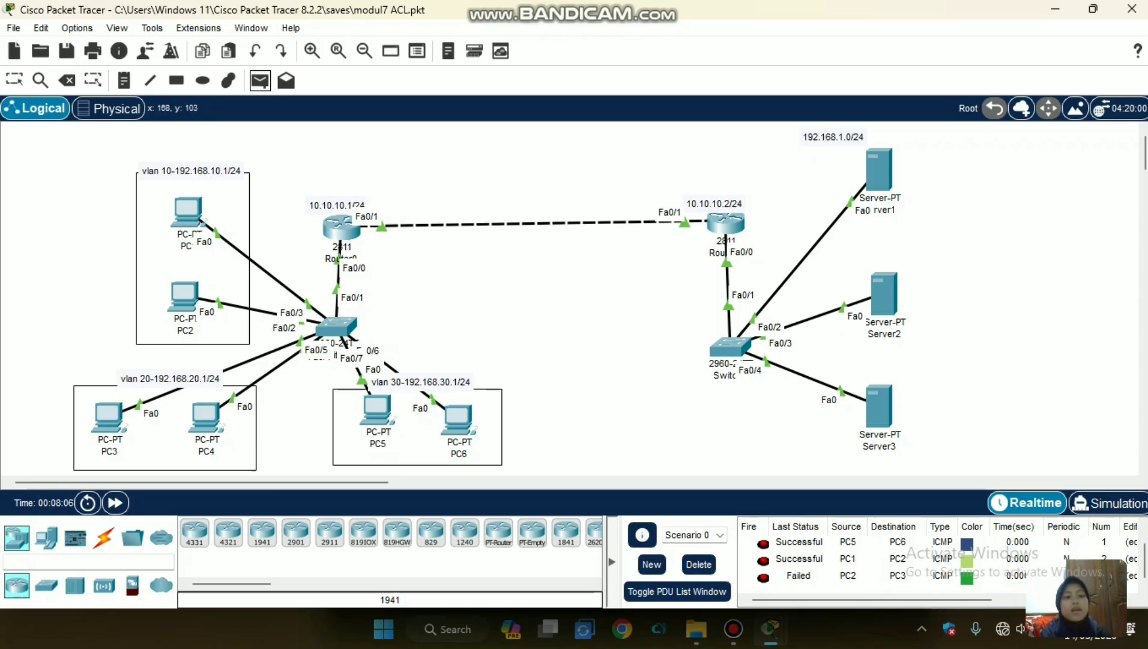
pyautogui.click(187, 295)
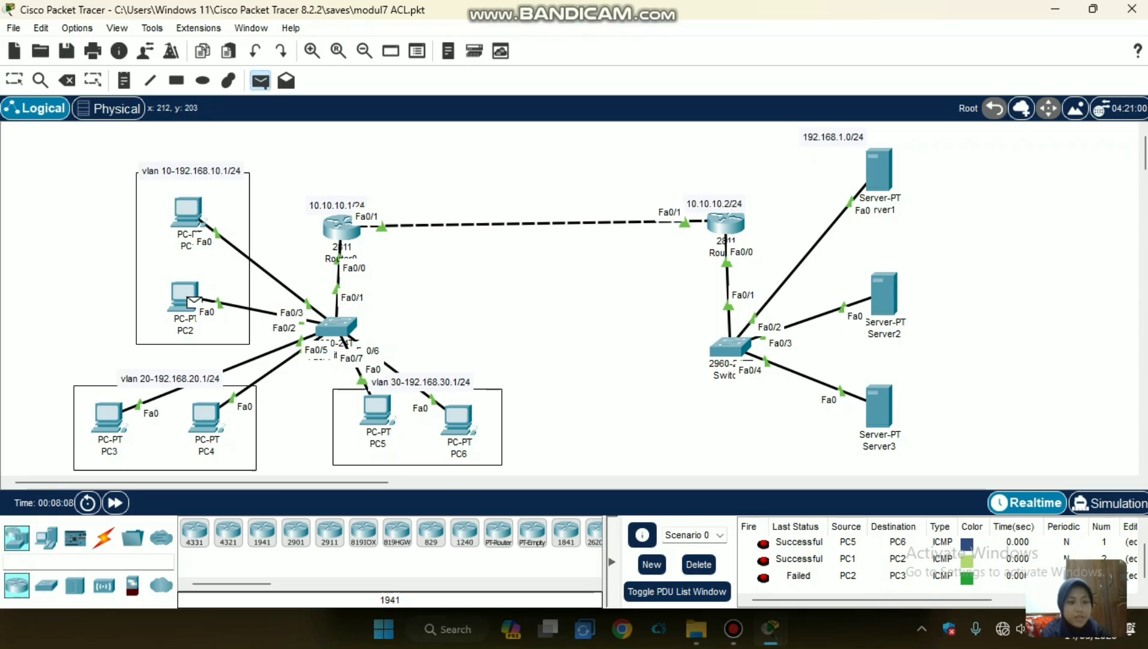
pyautogui.click(108, 416)
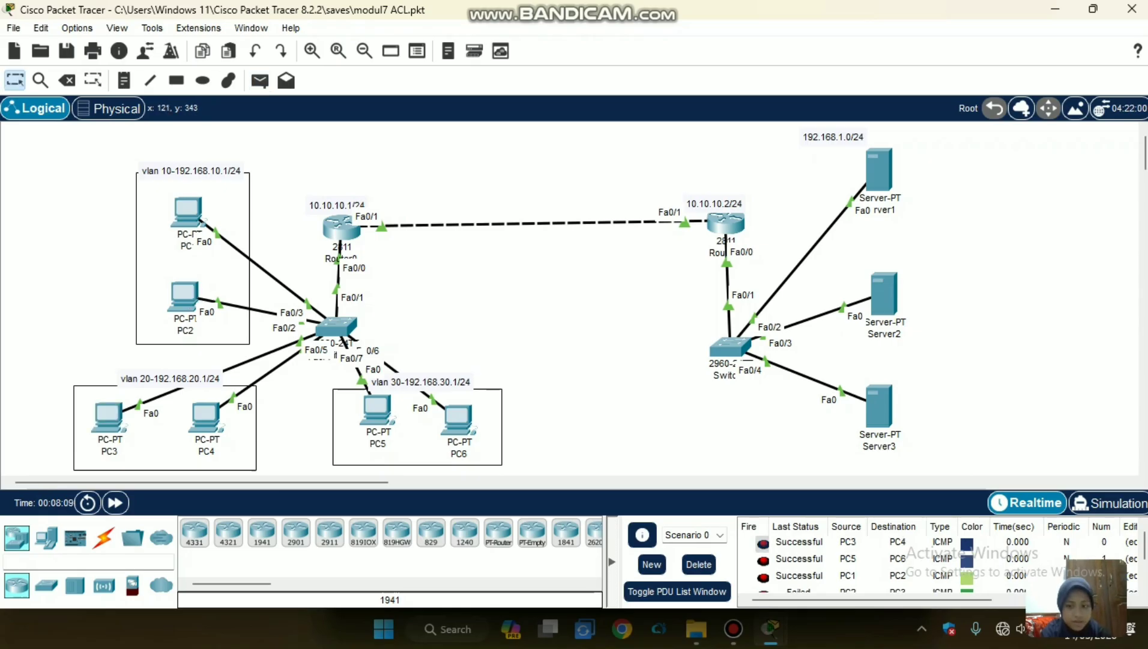
pyautogui.scroll(-1, 798, 559)
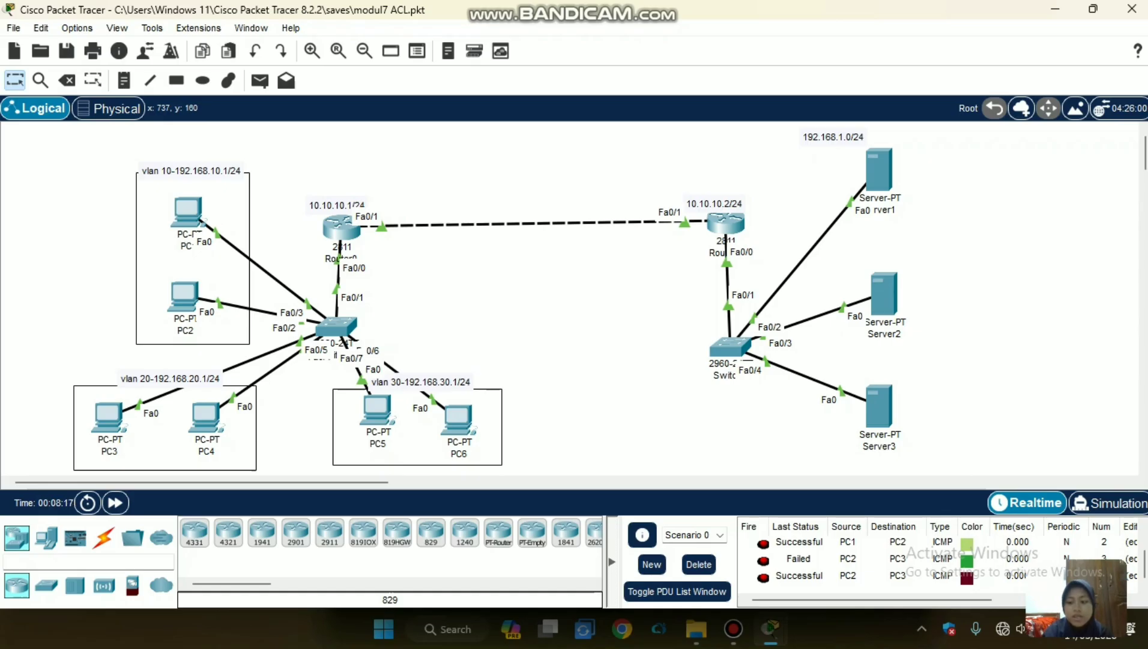
# Test connectivity between VLANs 20 and 30 by sending a simple PDU from PC4 to PC5 twice.
pyautogui.click(260, 81)
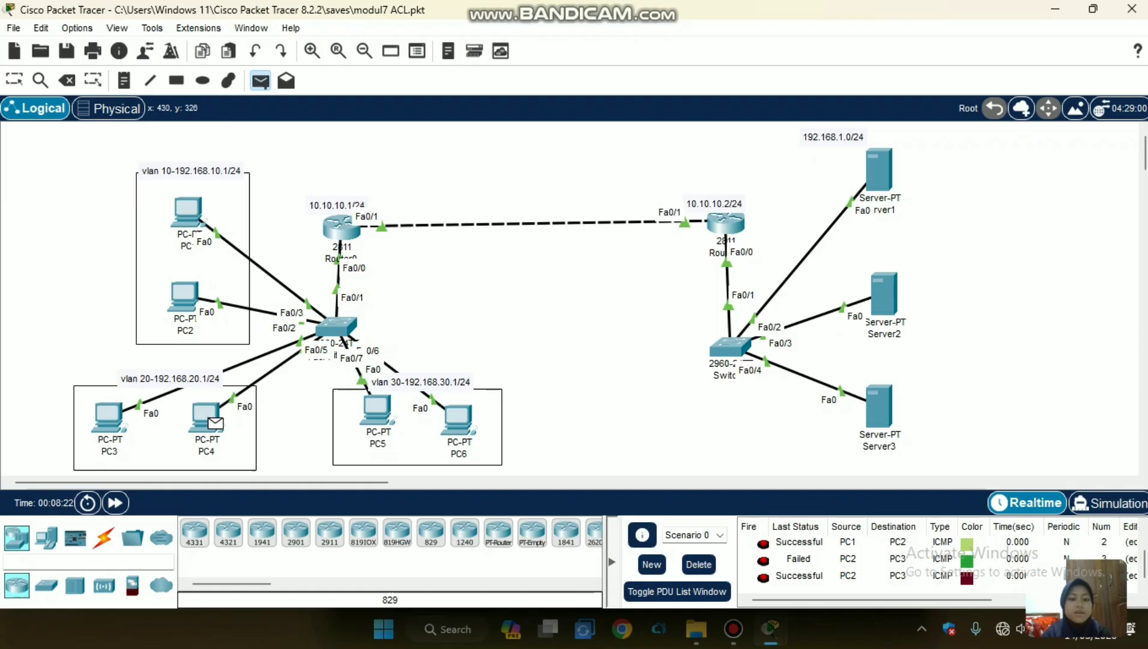
pyautogui.click(377, 410)
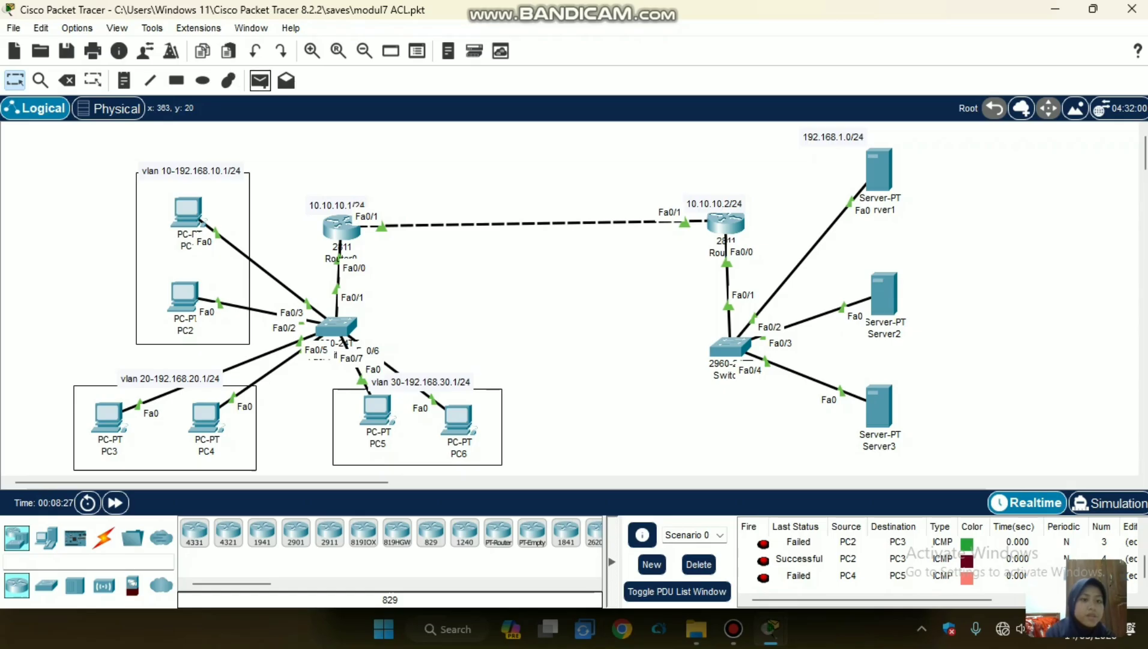
pyautogui.click(260, 81)
pyautogui.click(206, 415)
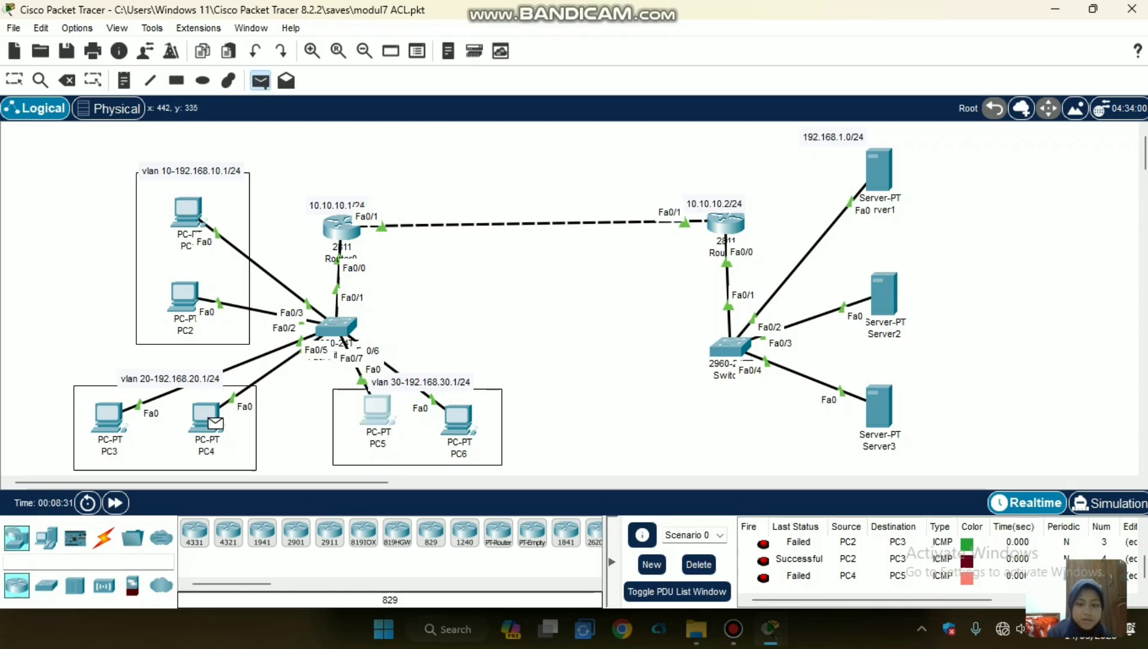
pyautogui.click(377, 409)
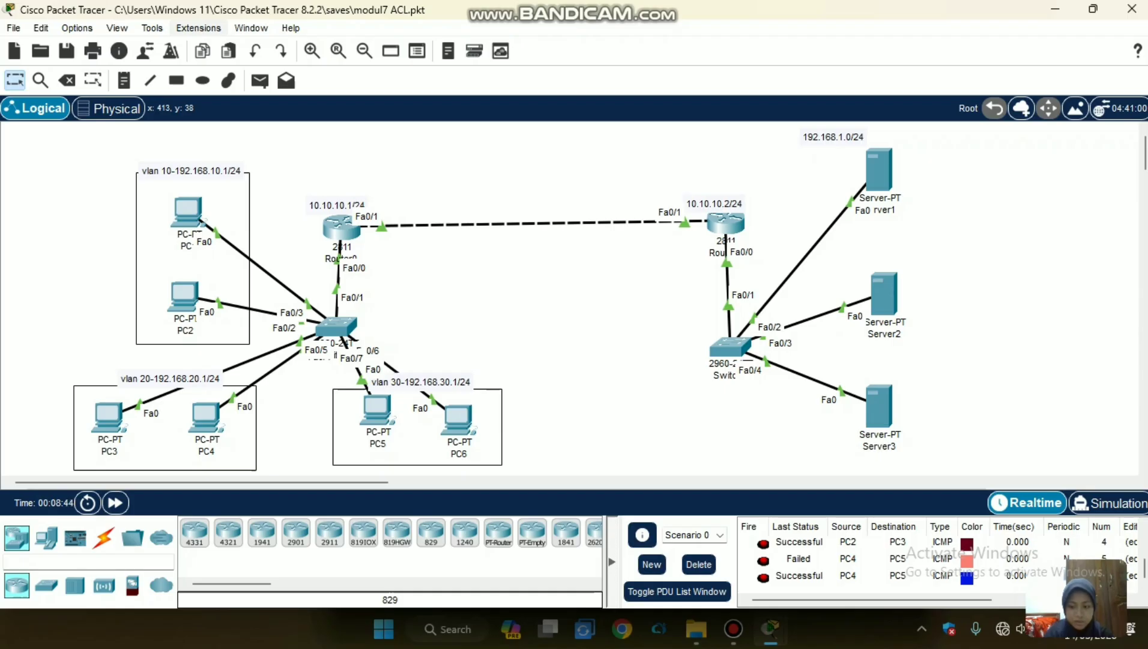
# Test connectivity between VLANs 30 and 10 by sending a simple PDU from PC6 to PC1 twice, and check the status entries.
pyautogui.click(259, 80)
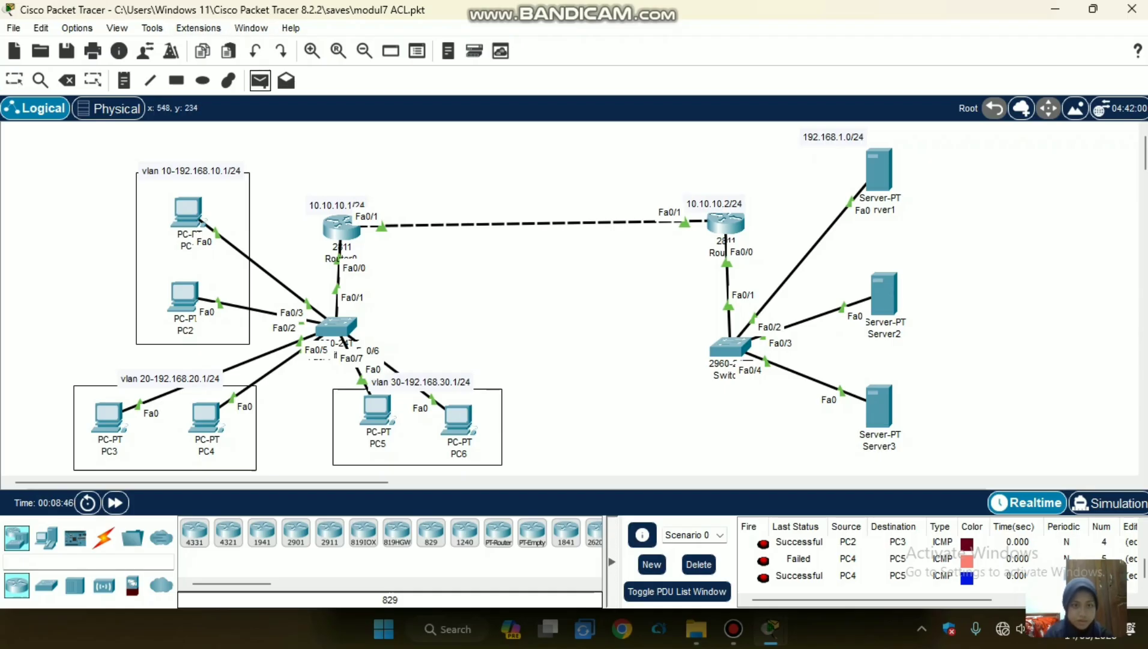
pyautogui.click(459, 420)
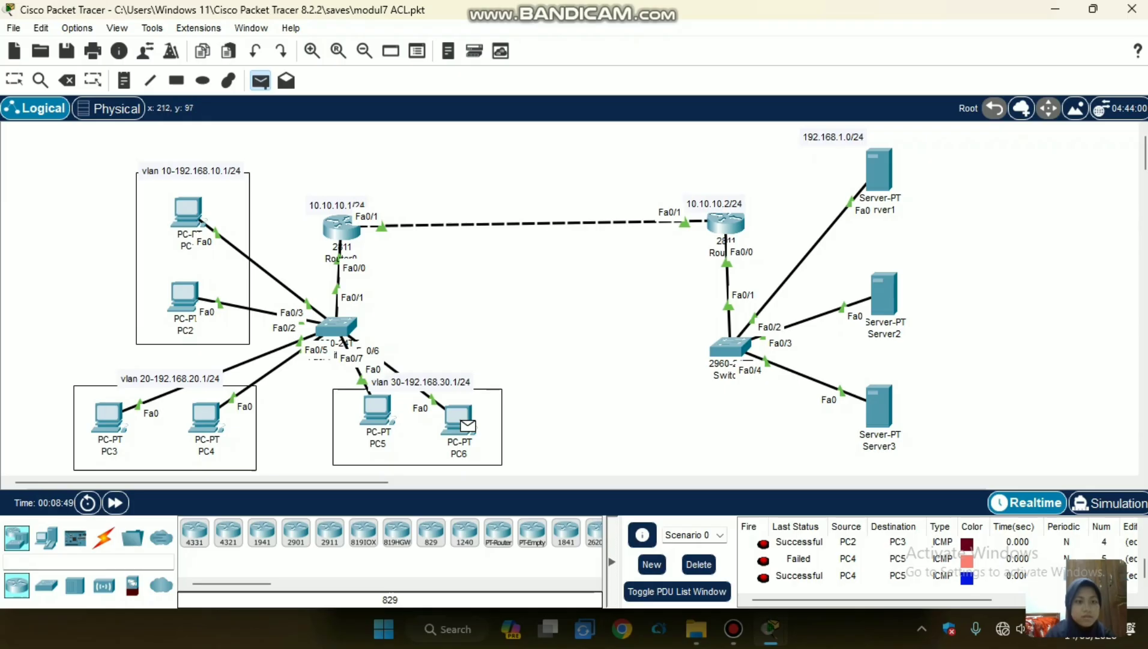
pyautogui.click(203, 220)
pyautogui.click(260, 81)
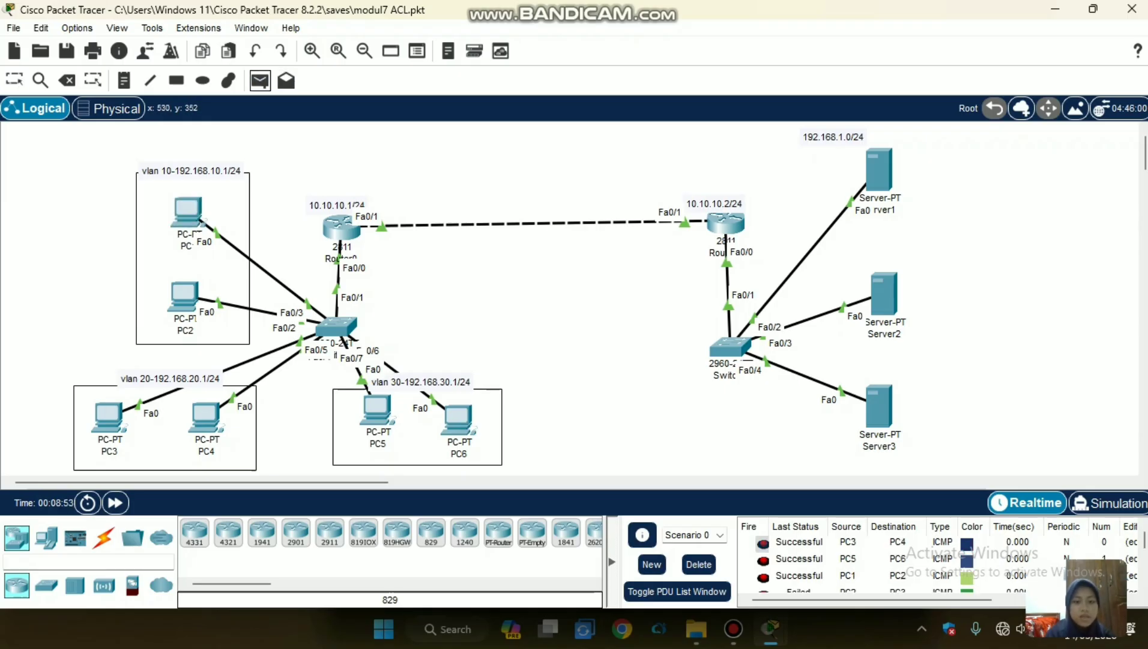
pyautogui.click(459, 421)
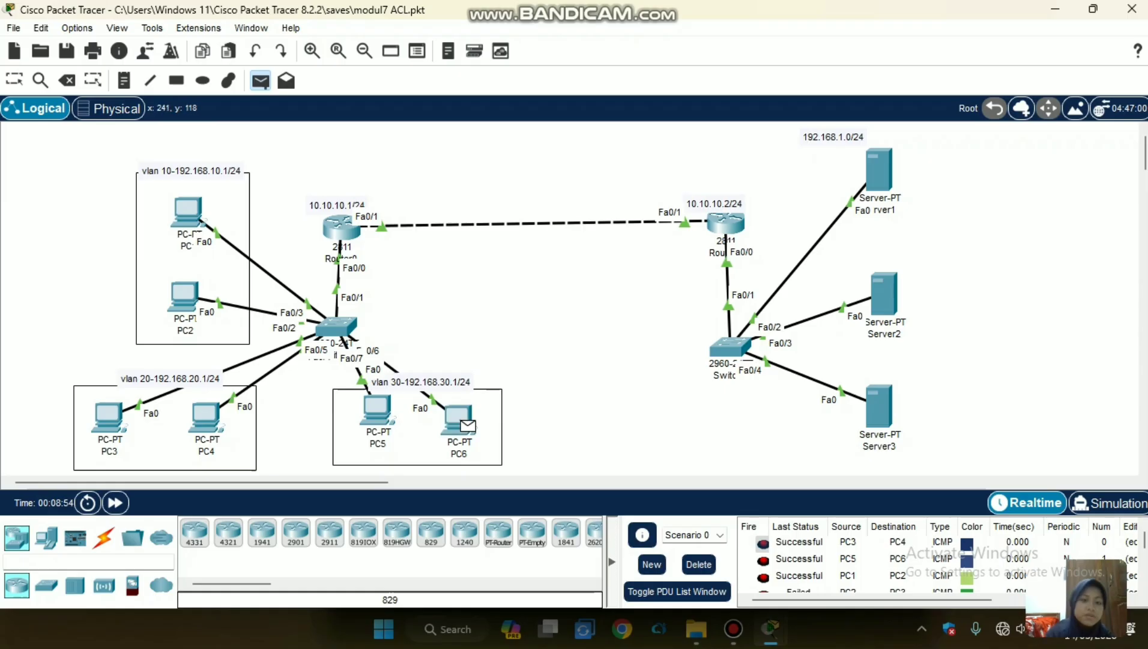
pyautogui.click(185, 210)
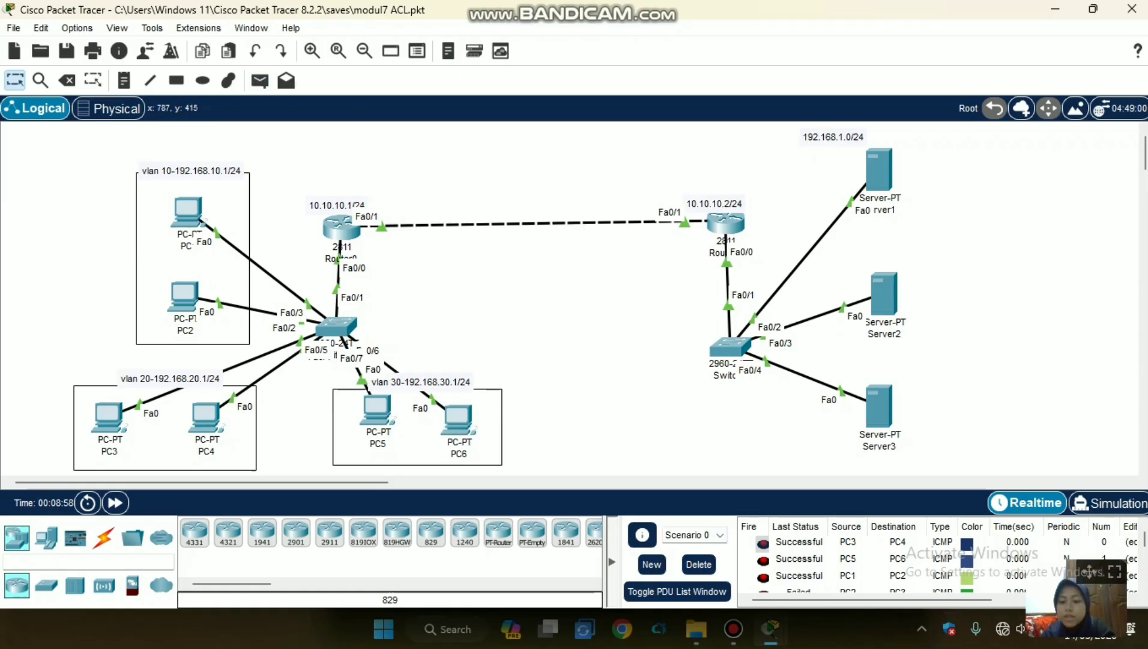
pyautogui.scroll(-2, 871, 559)
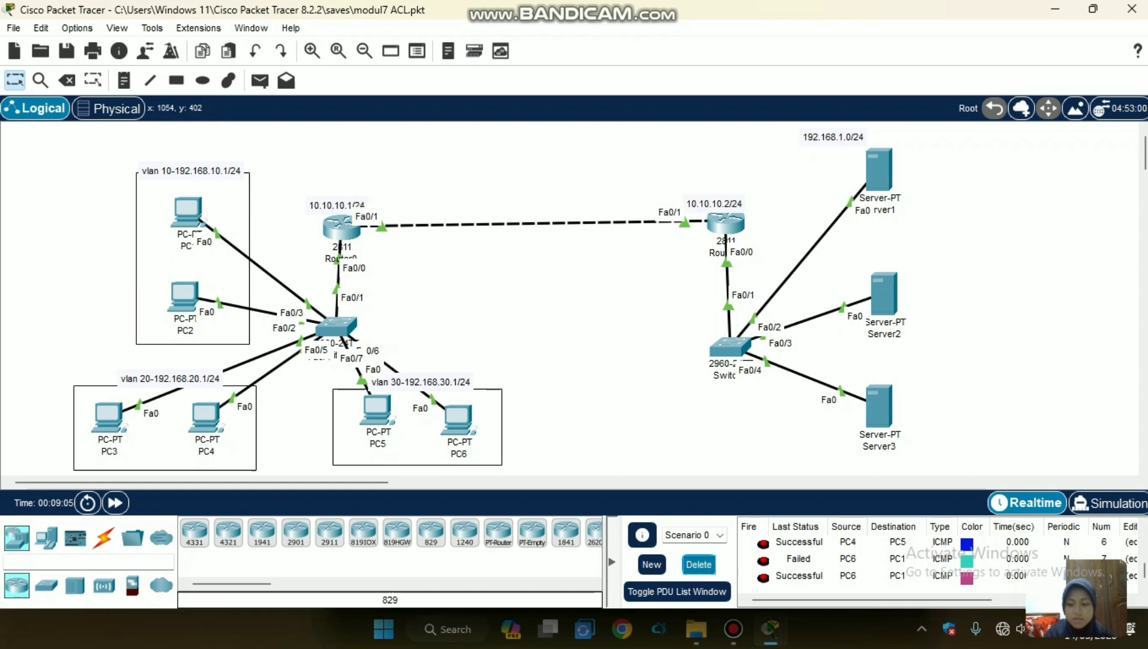
# Delete the PDU entries of Scenario 0 and test VLAN 30's connectivity to the server network with a simple PDU from PC6 to Server1.
pyautogui.click(698, 564)
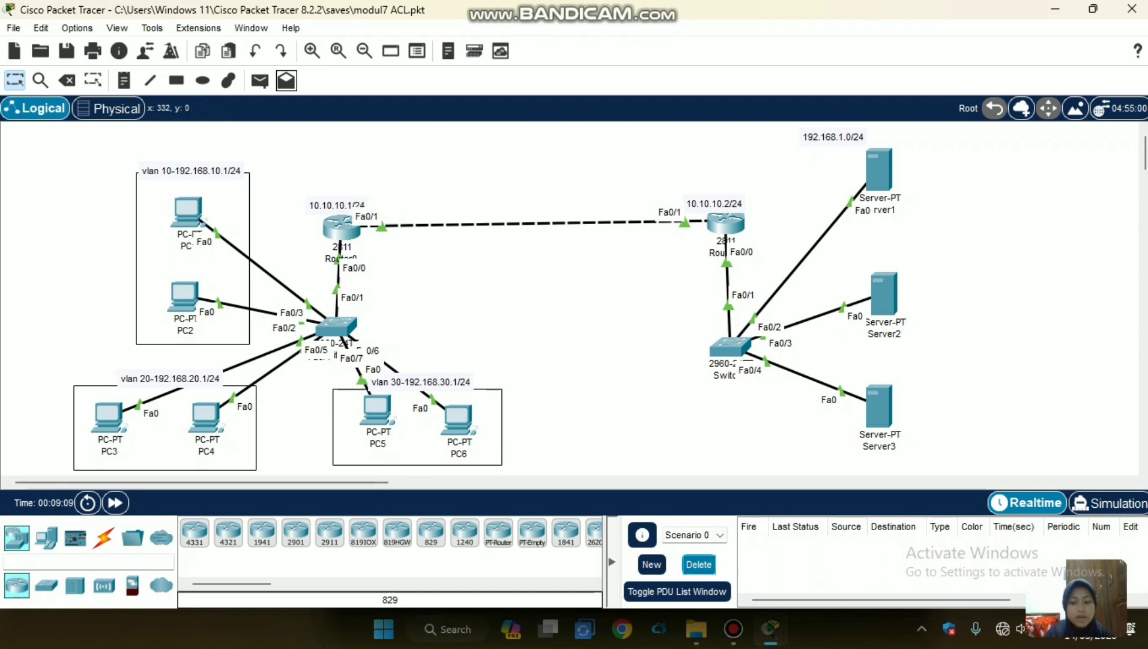
pyautogui.click(260, 80)
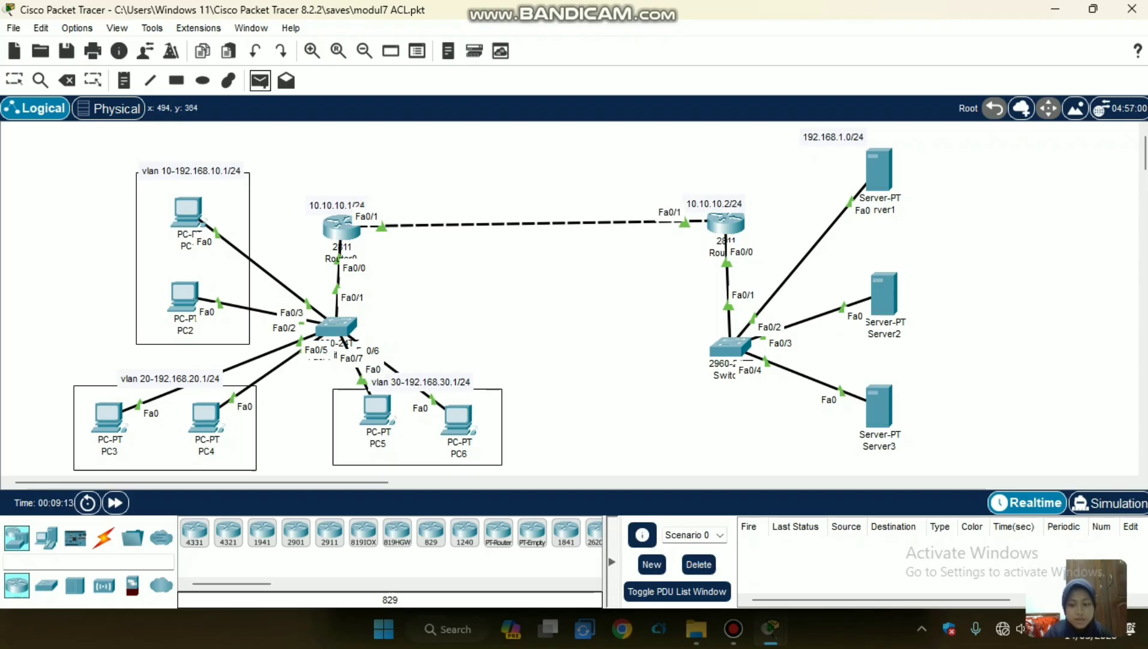
pyautogui.click(460, 420)
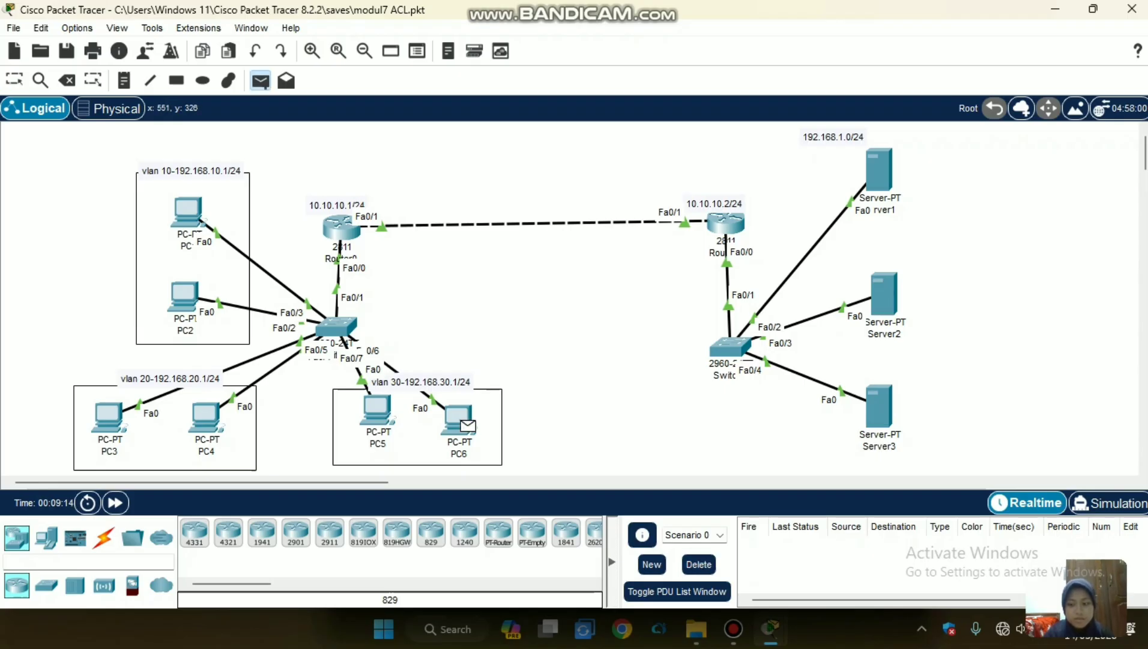
pyautogui.click(879, 169)
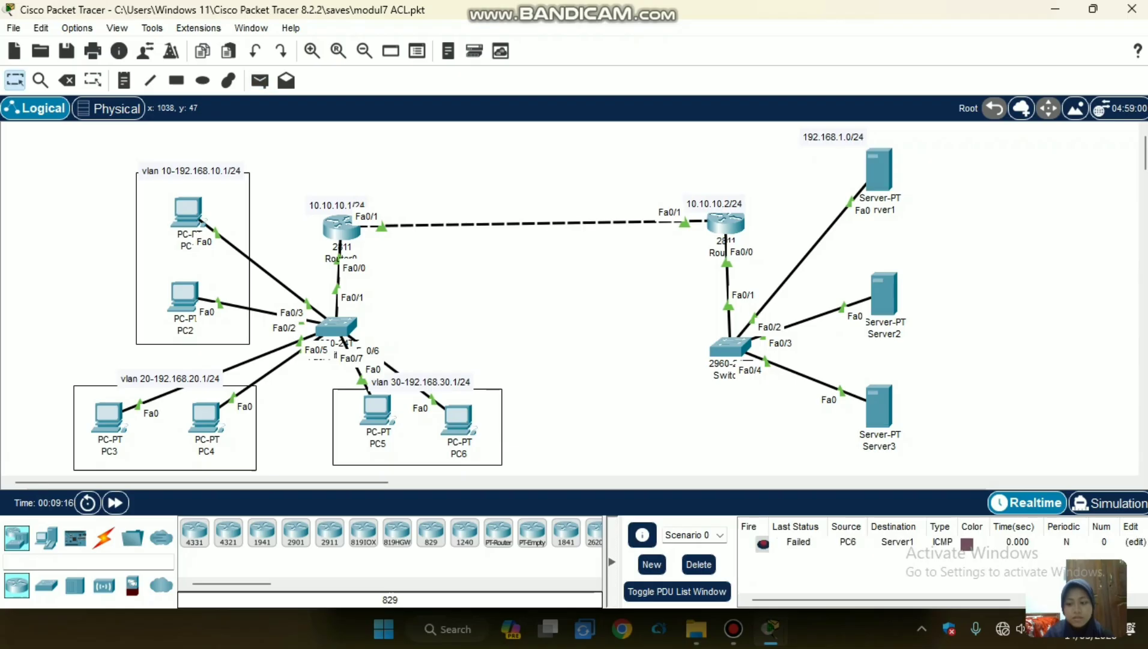
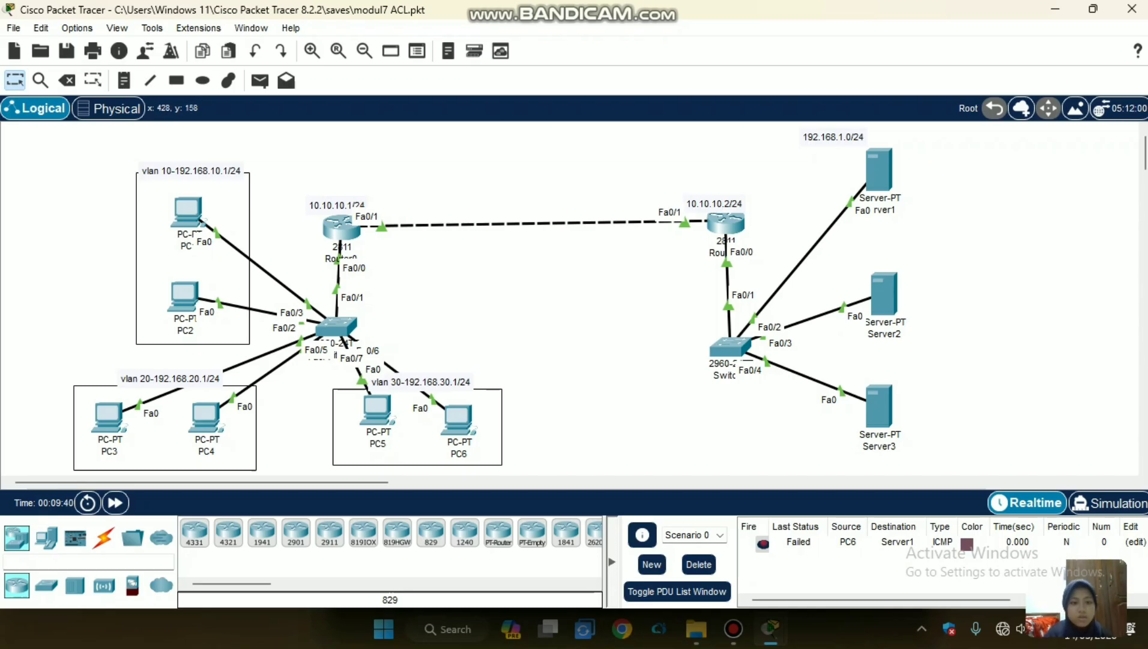
# On Router0, enable OSPF process 1 and advertise networks 192.168.10.0, 192.168.20.0, 192.168.30.0 and 10.10.10.0 with wildcard 0.0.0.255 in area 0.
pyautogui.click(337, 228)
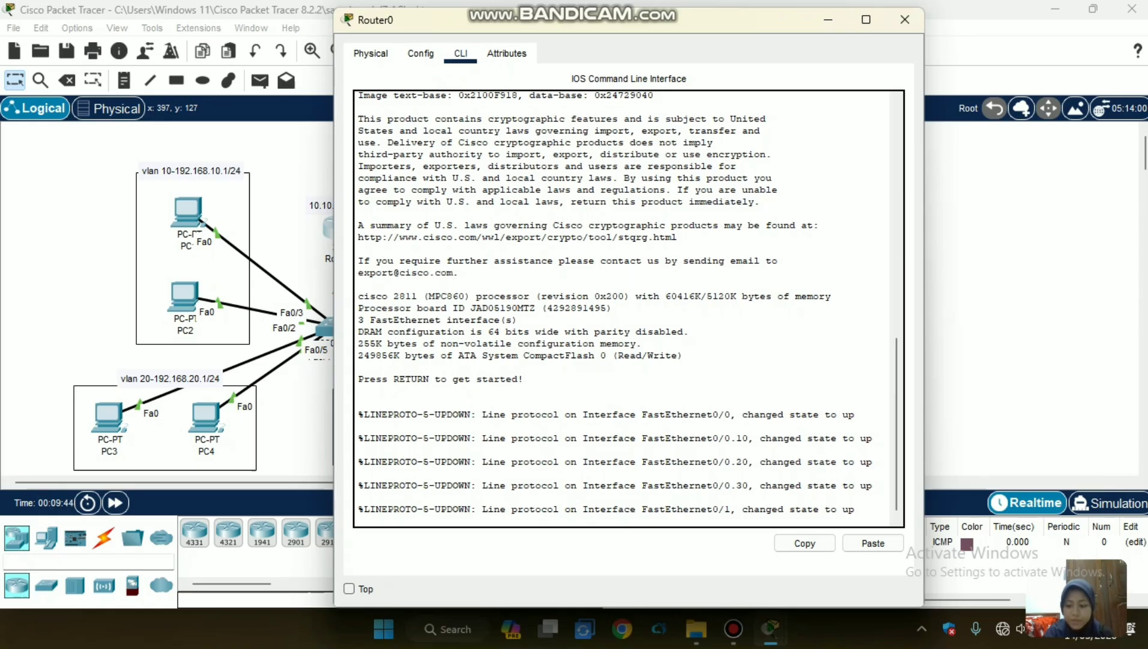
pyautogui.press('Return')
pyautogui.write('r')
pyautogui.press('BackSpace')
pyautogui.write('en')
pyautogui.press('Return')
pyautogui.write('c')
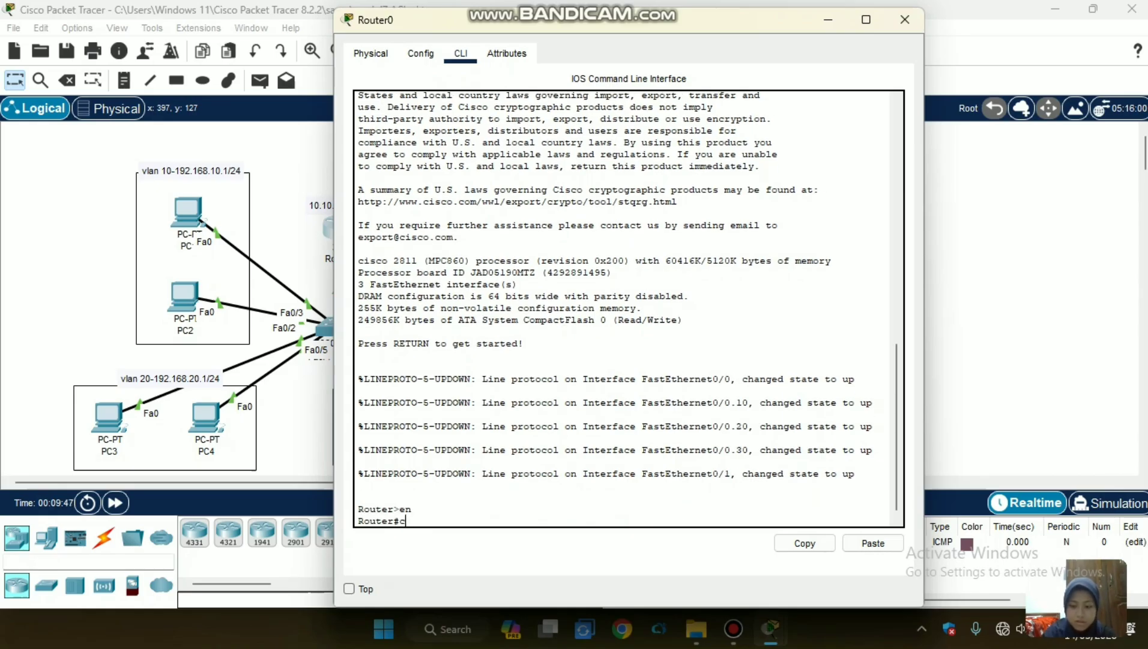
pyautogui.write('onf t')
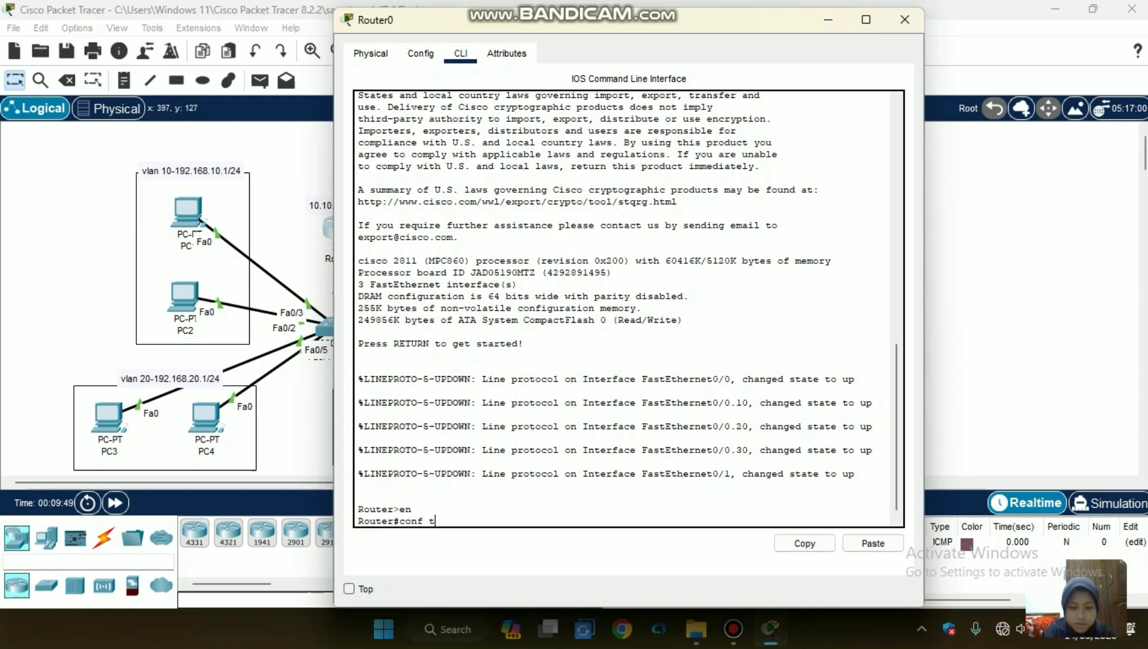
pyautogui.press('Return')
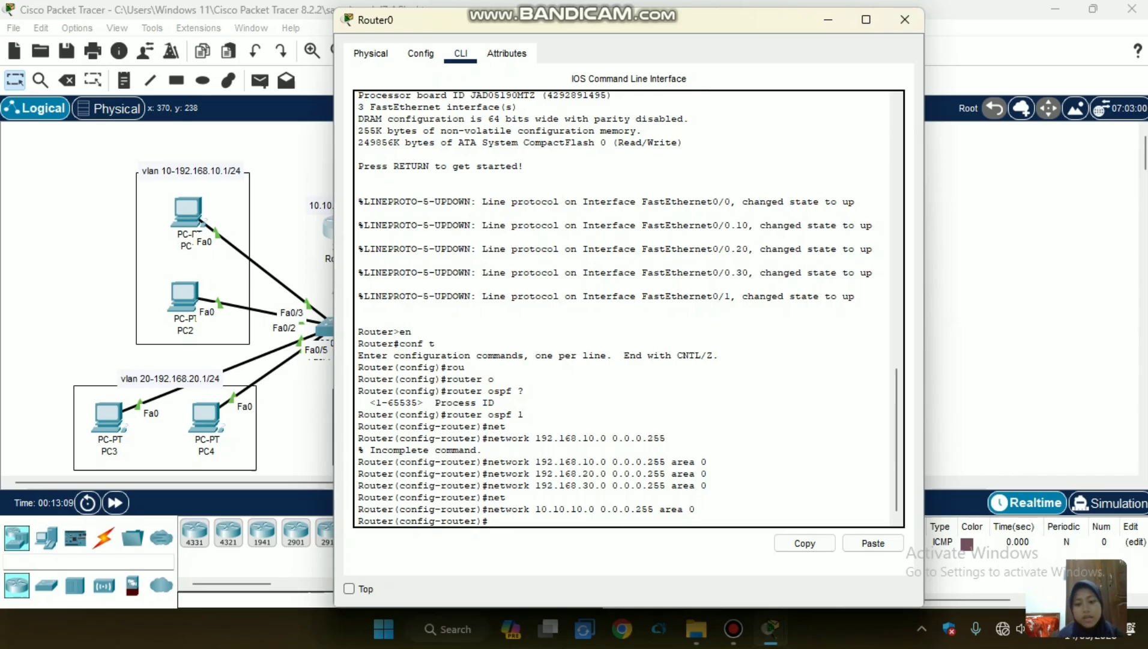
pyautogui.moveTo(524, 509); pyautogui.dragTo(530, 470)
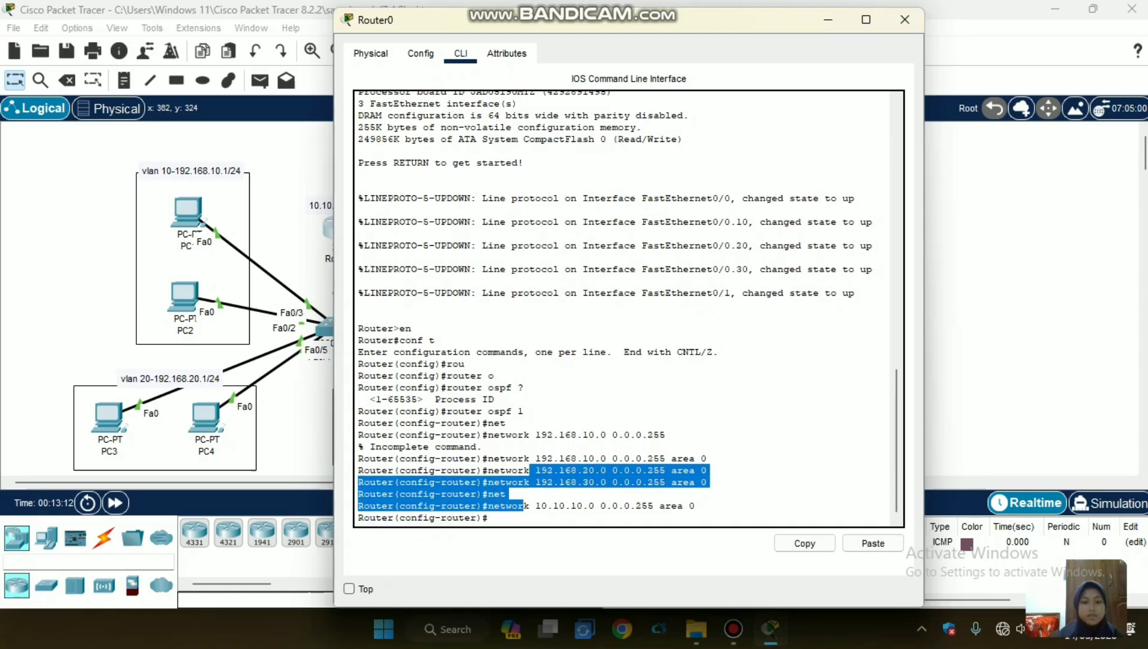
pyautogui.click(316, 391)
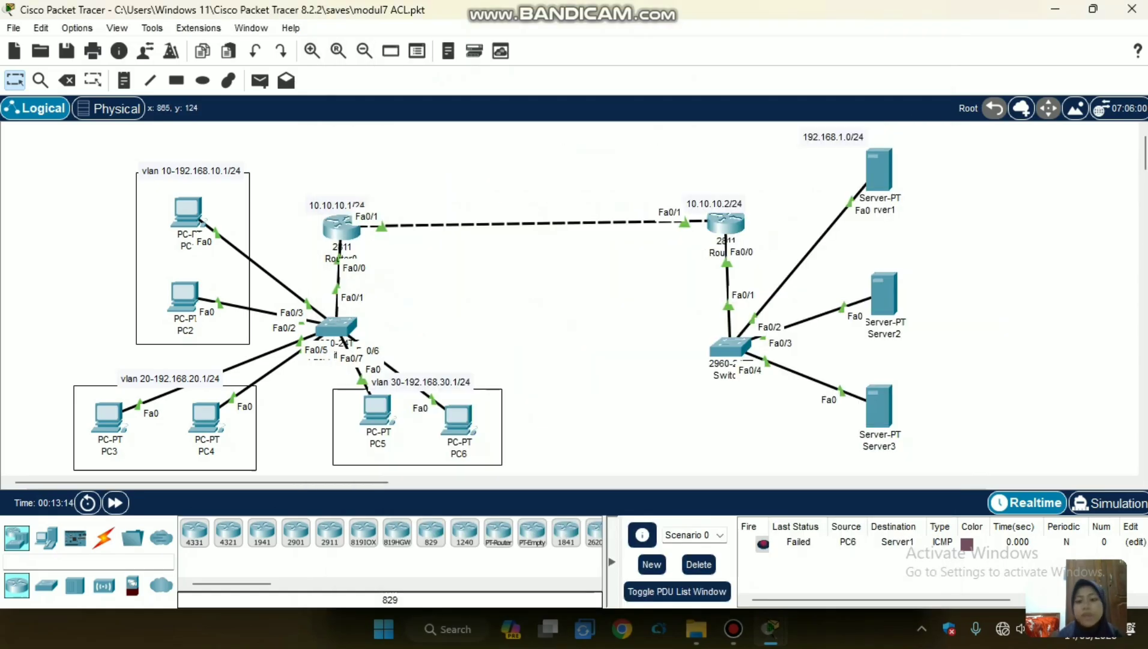
# On Router1, enable OSPF process 2 and advertise networks 10.10.10.0 and 192.168.1.0 with wildcard 0.0.0.255 in area 0.
pyautogui.click(725, 223)
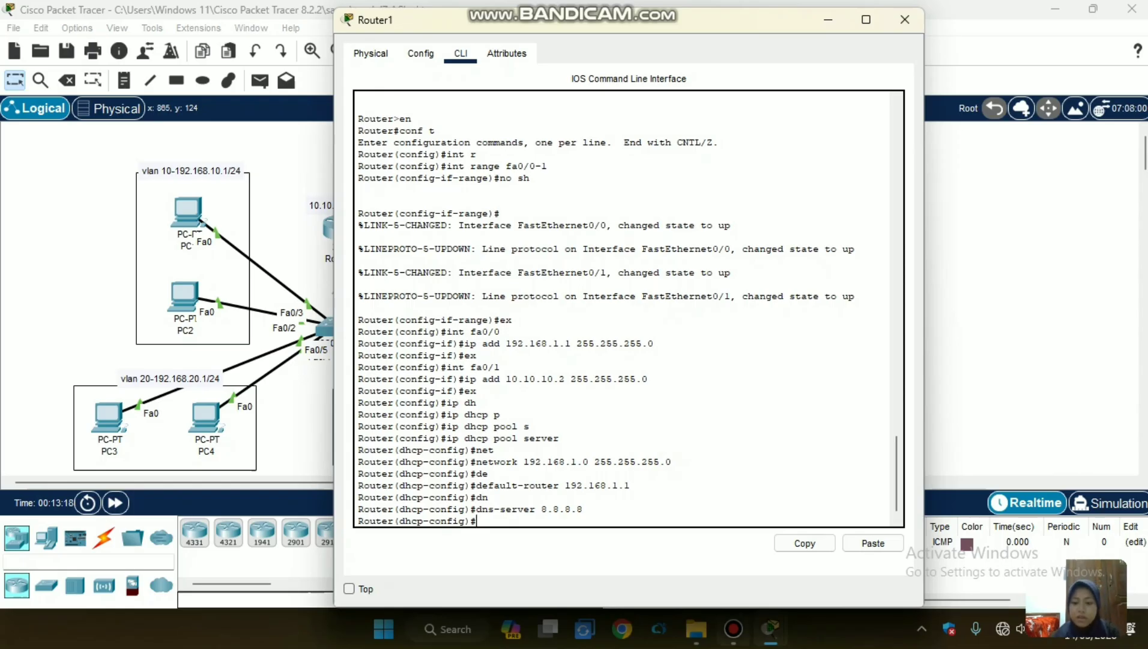
pyautogui.click(733, 628)
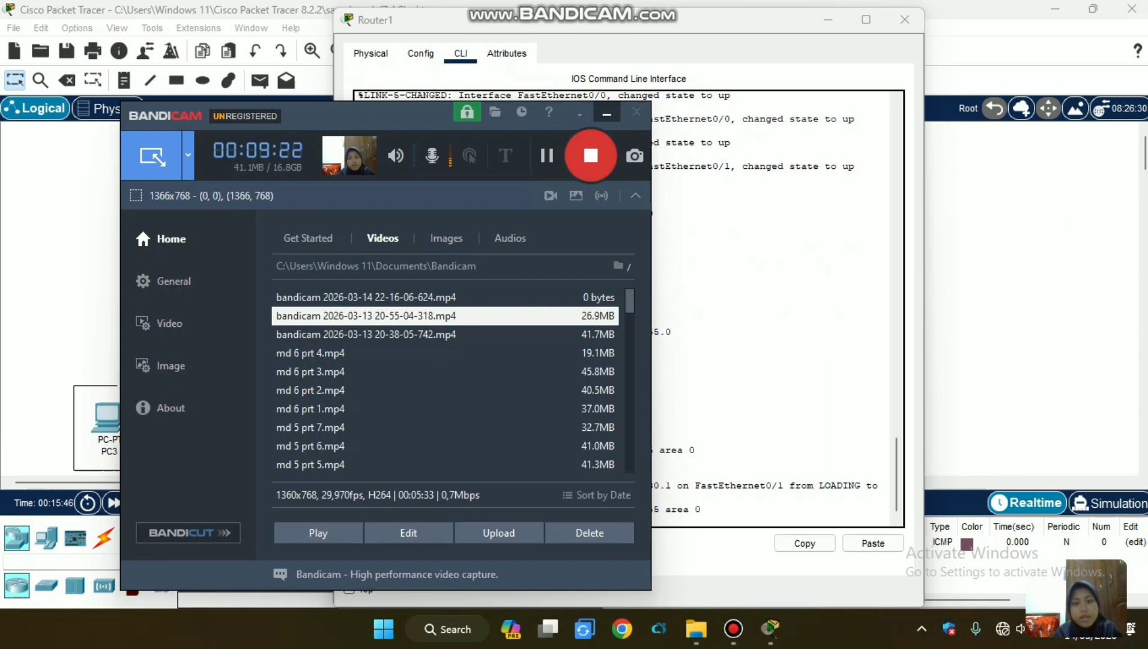
pyautogui.click(607, 113)
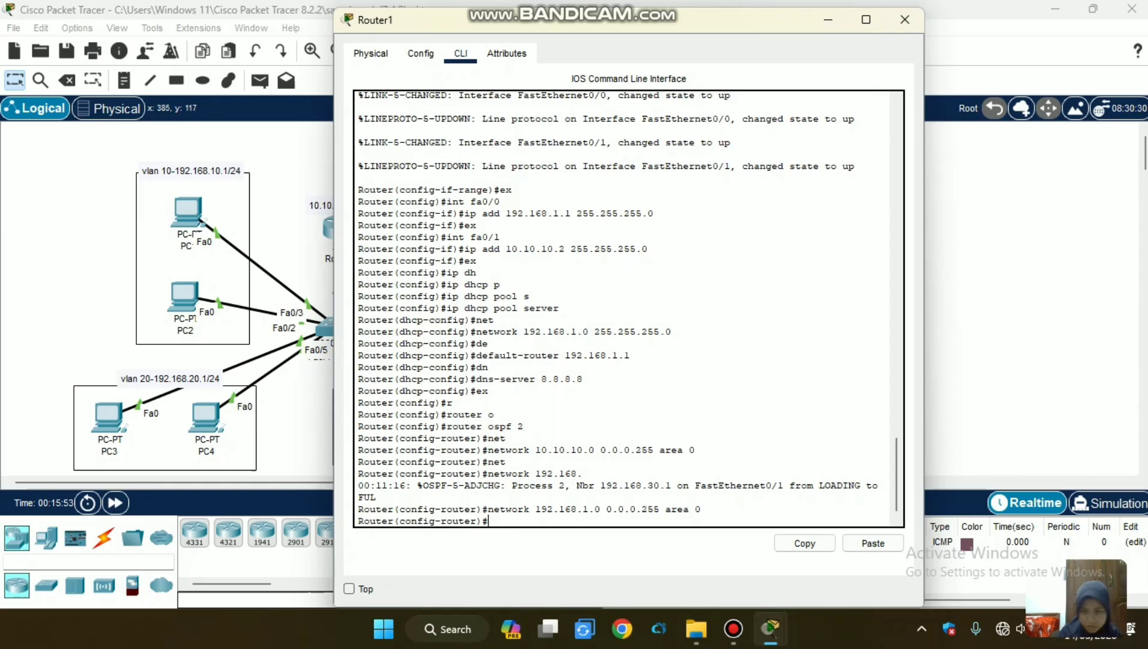
pyautogui.moveTo(541, 450); pyautogui.dragTo(696, 450)
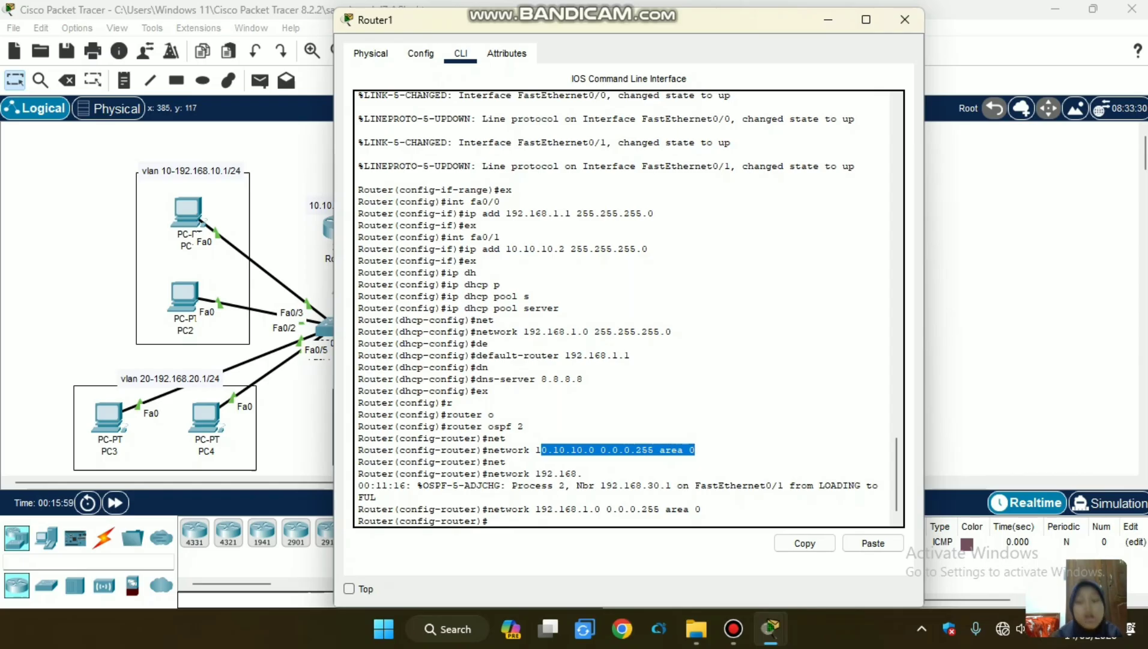
pyautogui.click(695, 451)
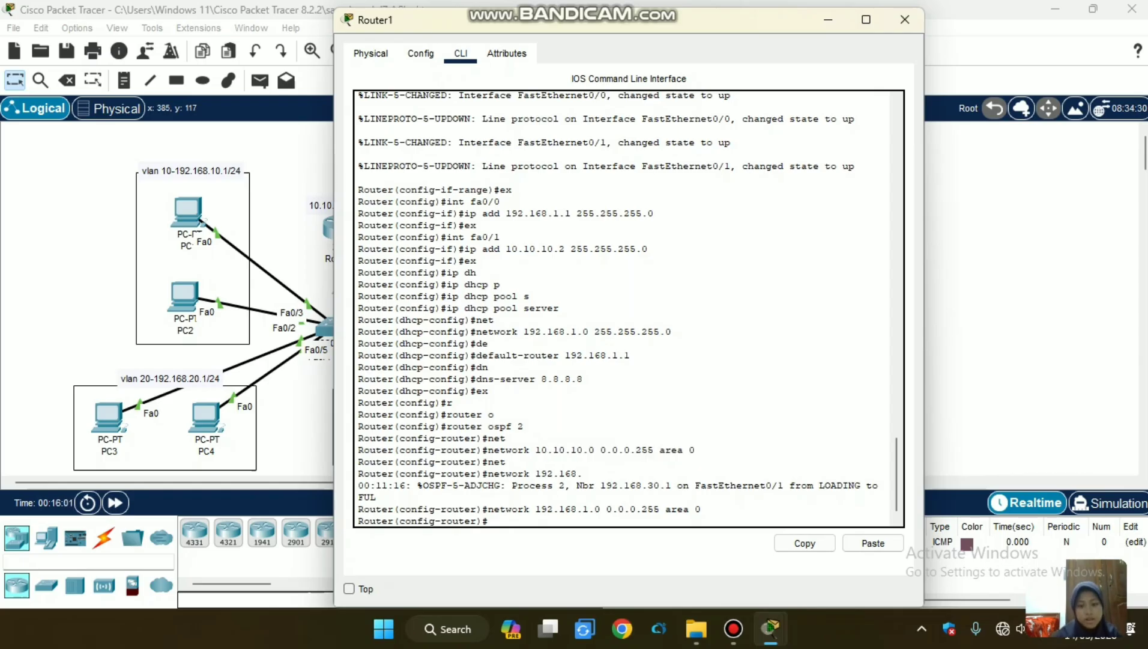
pyautogui.moveTo(484, 520)
pyautogui.mouseDown()
pyautogui.moveTo(601, 509)
pyautogui.moveTo(490, 521)
pyautogui.mouseUp()
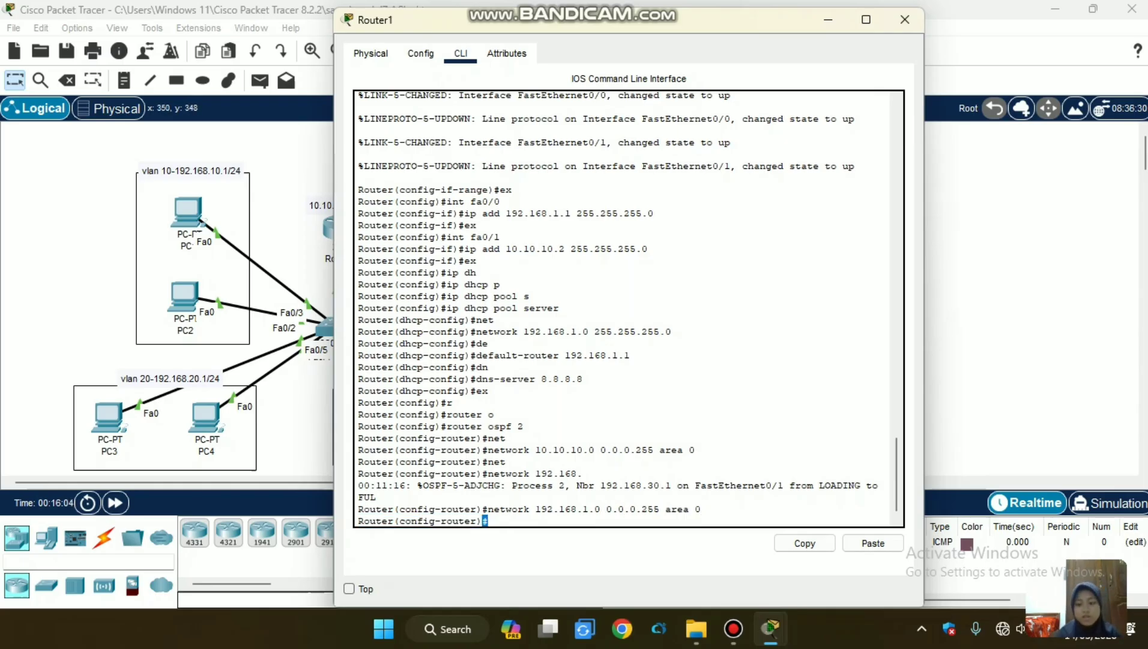
pyautogui.click(905, 20)
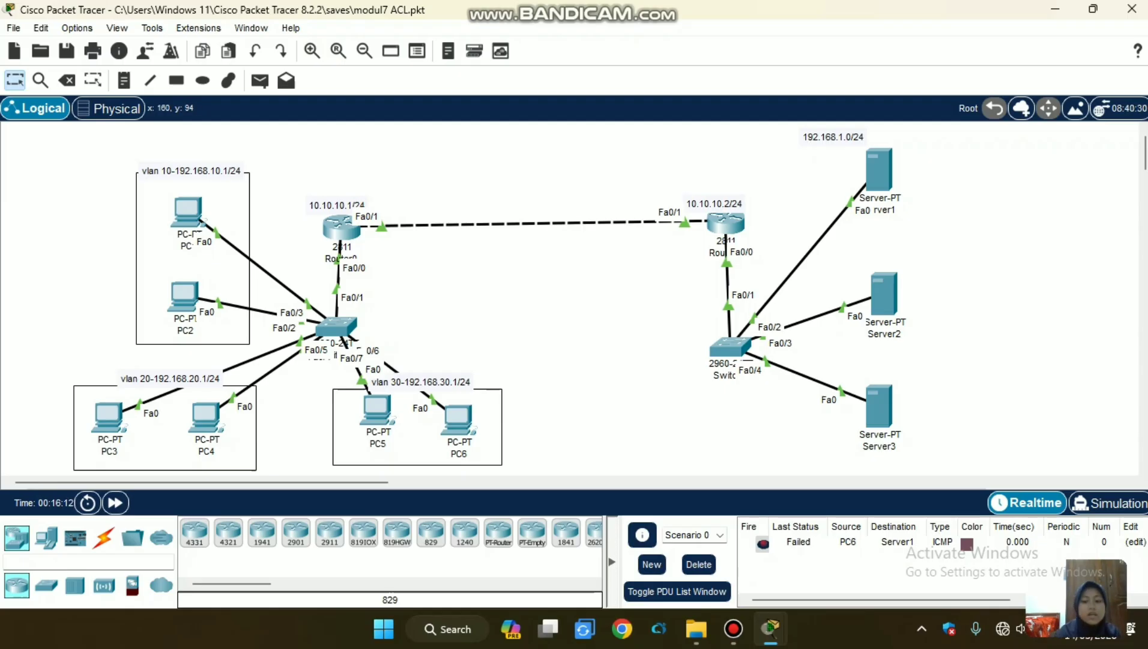
# Retest VLAN 30's connectivity to the server network by sending a simple PDU from PC6 to Server1 twice.
pyautogui.click(260, 80)
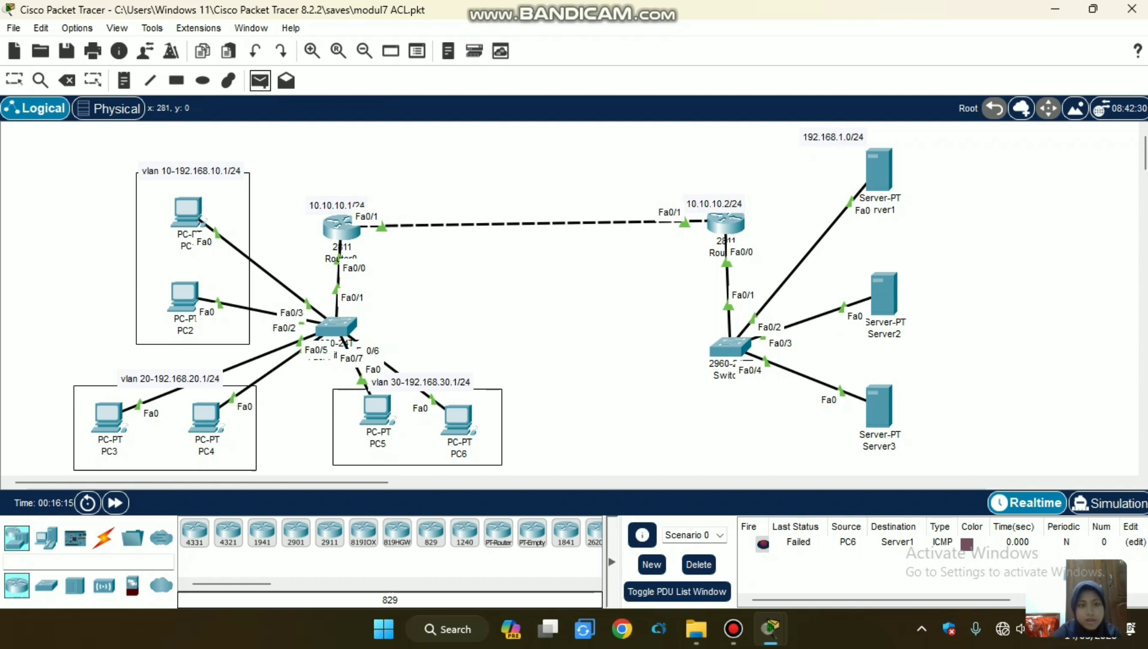
pyautogui.click(460, 420)
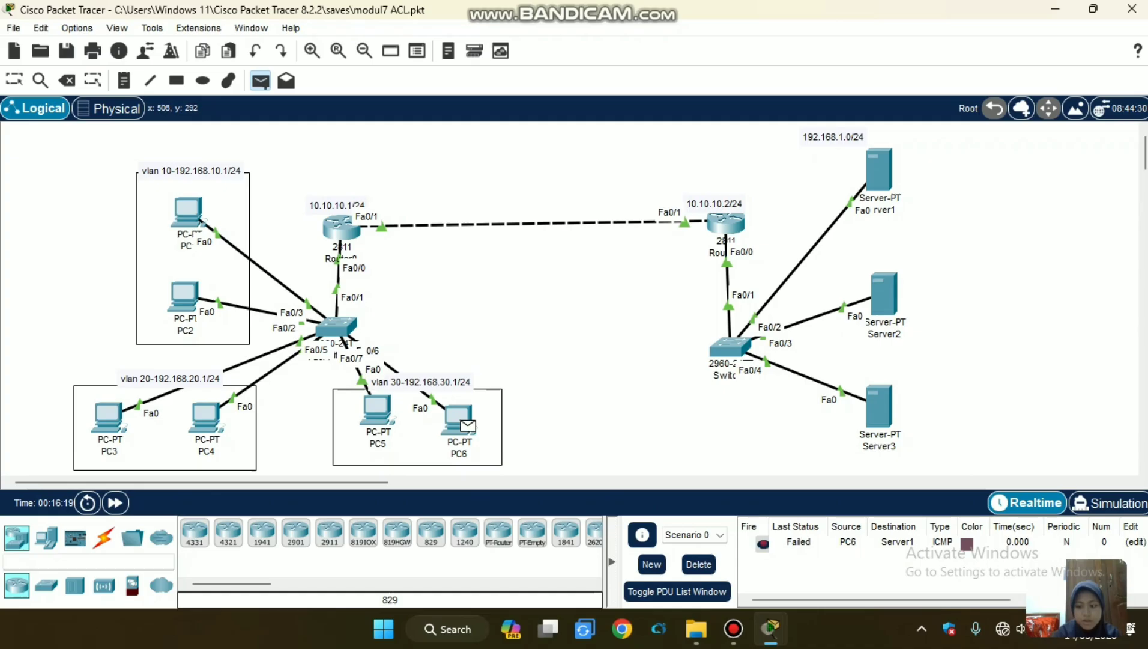
pyautogui.click(879, 170)
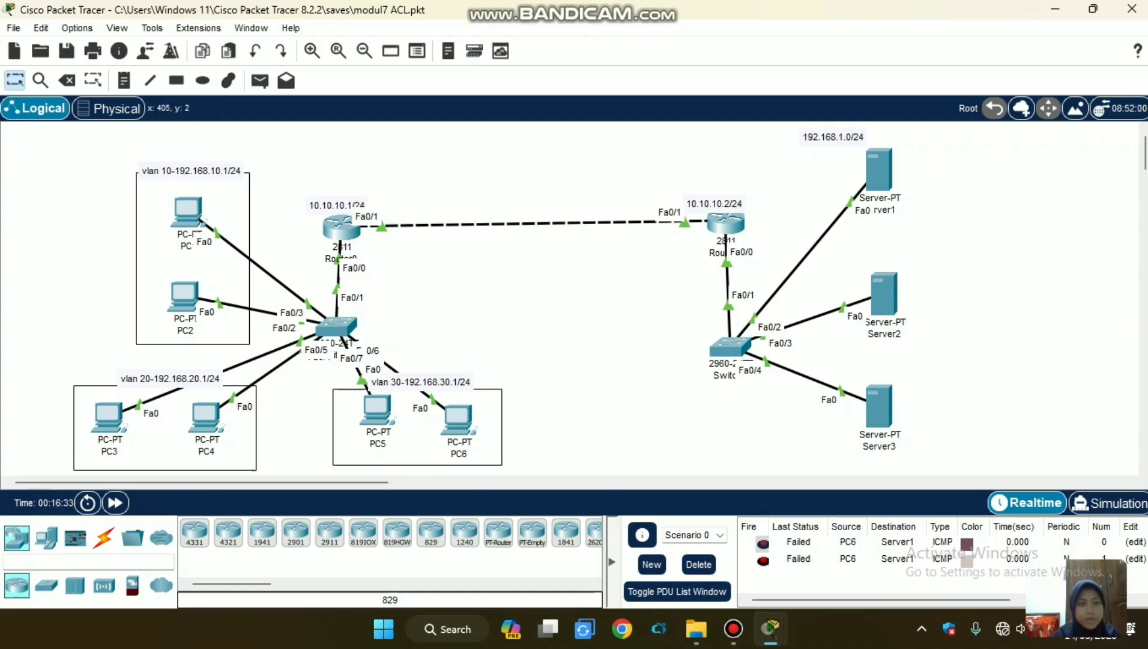
pyautogui.click(260, 81)
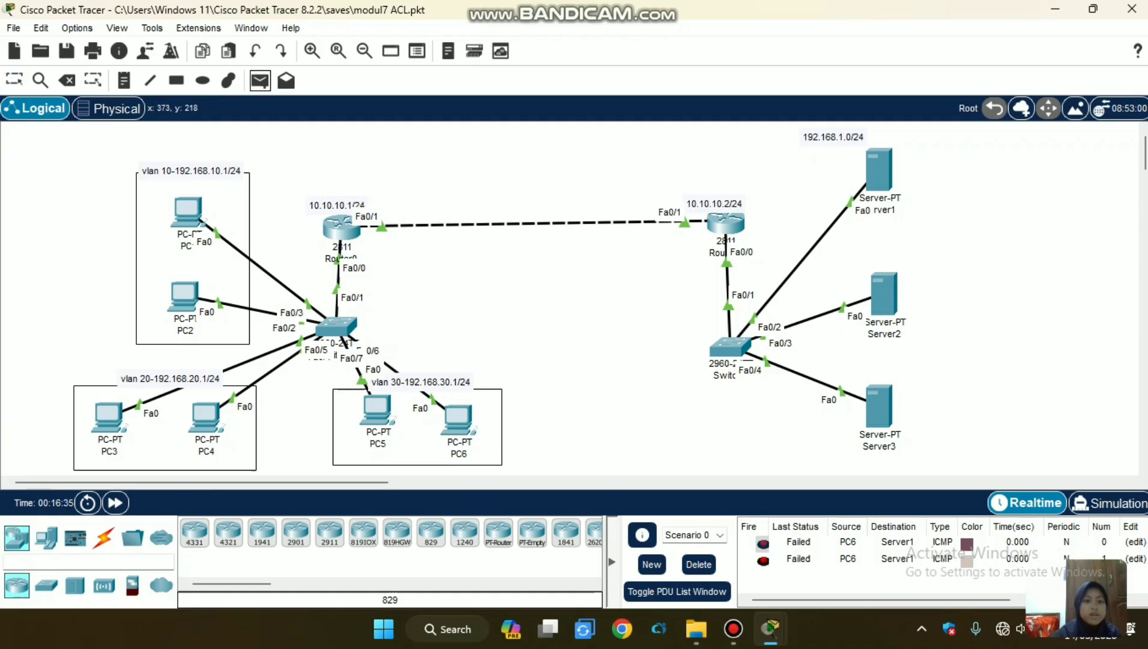
pyautogui.click(454, 414)
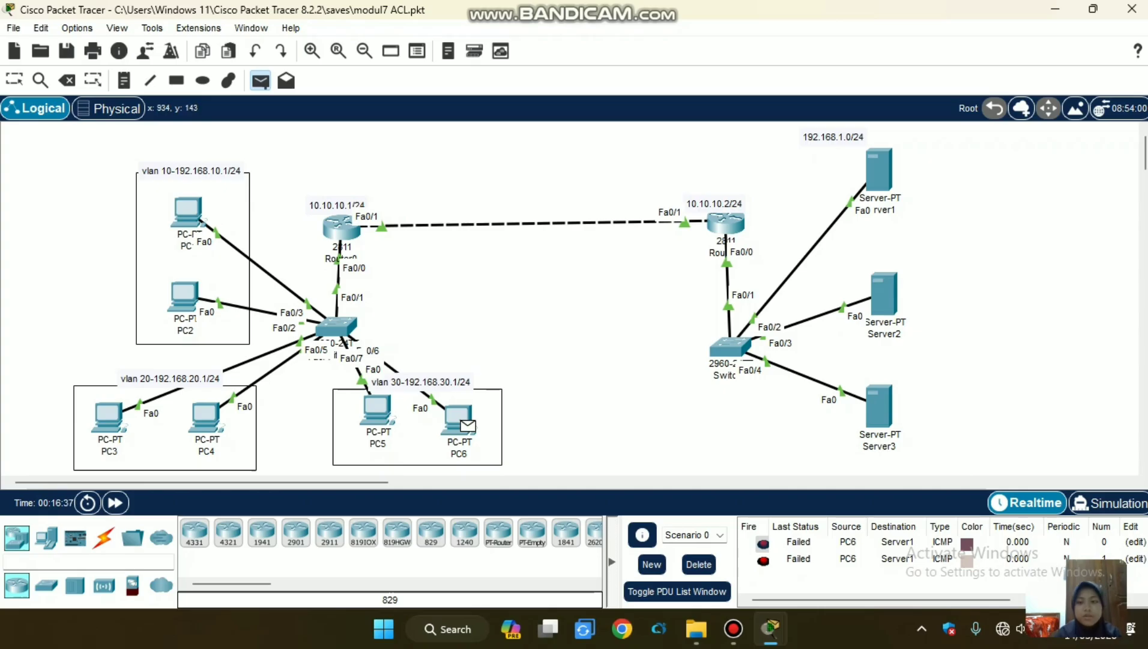
pyautogui.click(879, 169)
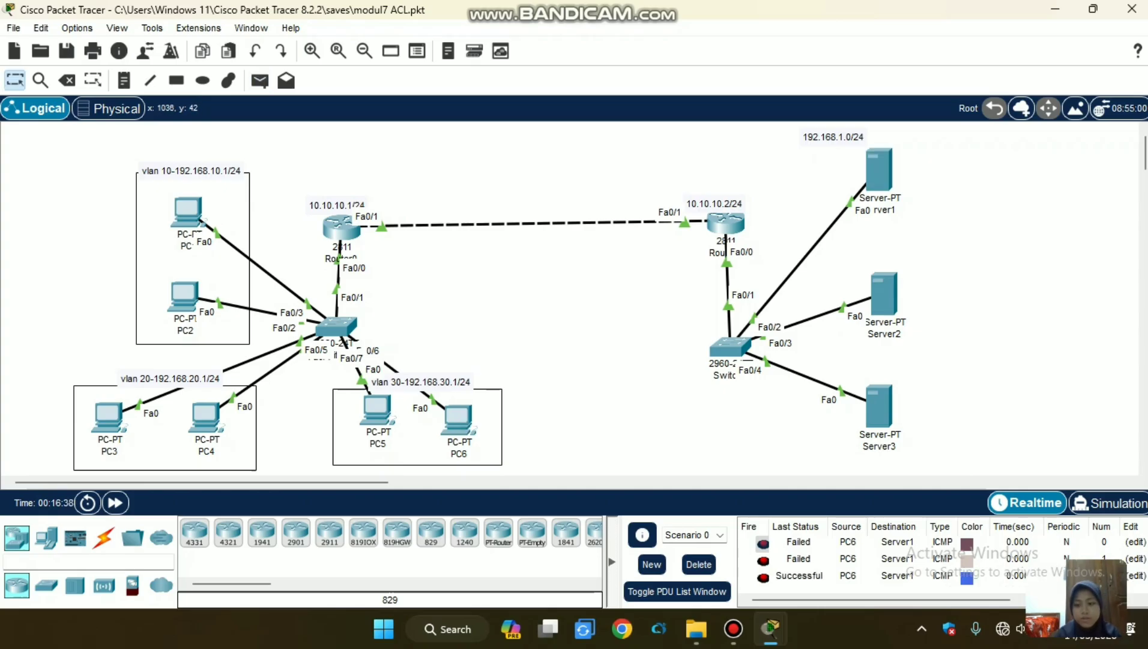
# Test VLAN 10's connectivity to the server network by sending a simple PDU from PC1 to Server3 twice.
pyautogui.click(260, 80)
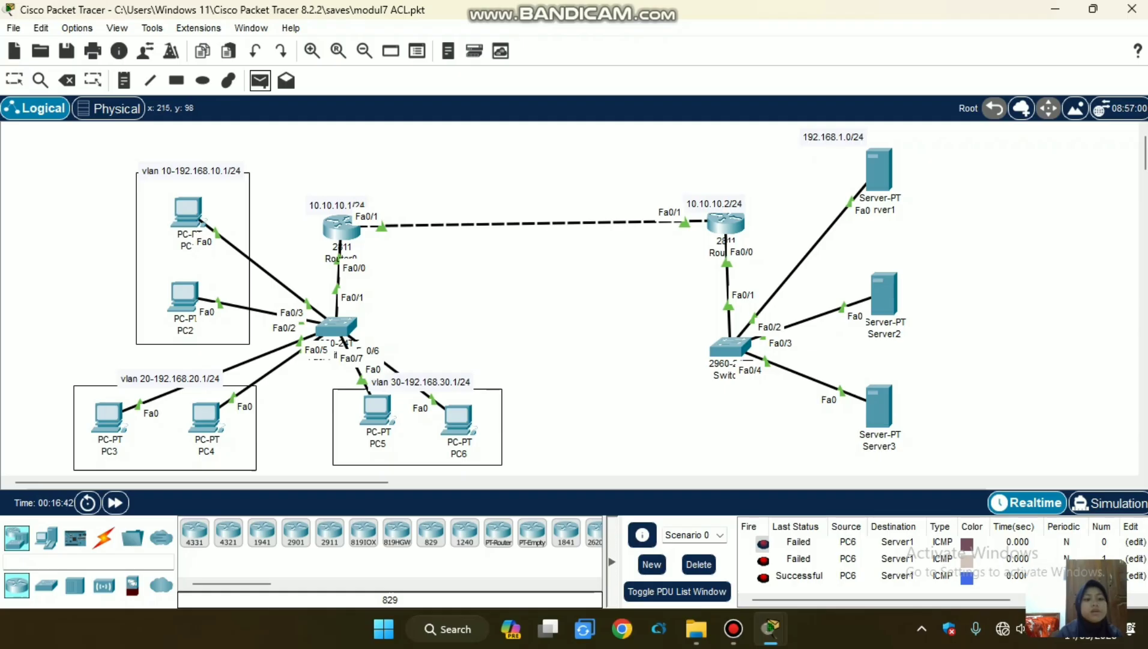
pyautogui.click(191, 212)
pyautogui.click(878, 406)
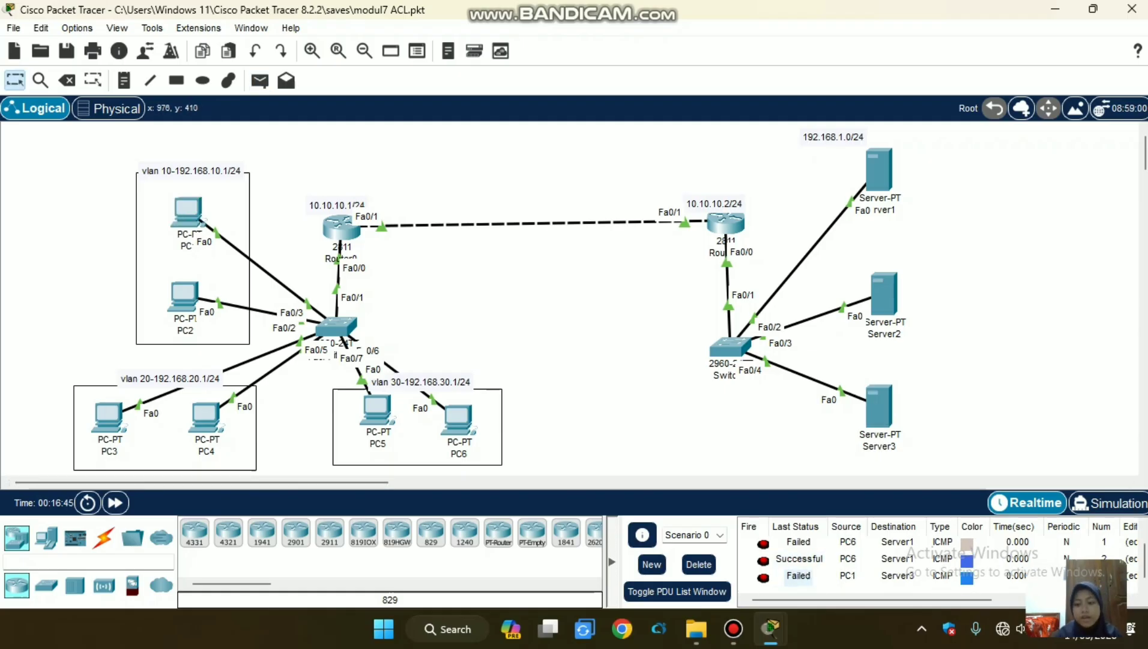
pyautogui.click(260, 81)
pyautogui.click(197, 215)
pyautogui.click(879, 405)
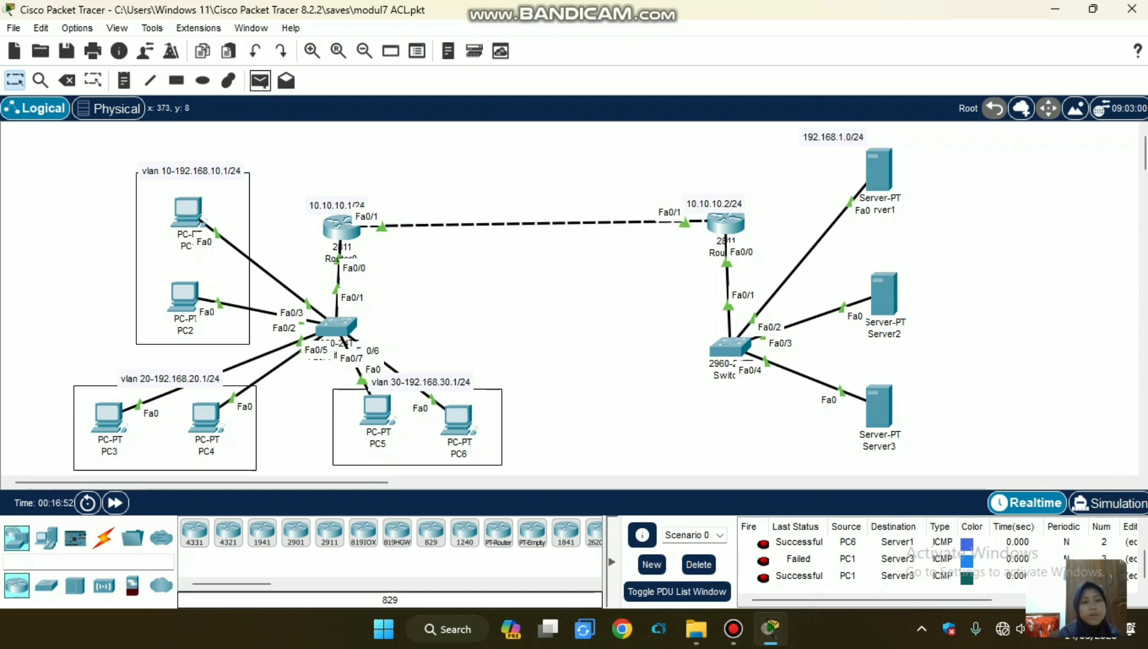
# Test VLAN 20's connectivity to the server network by sending a simple PDU from PC3 to Server2 twice.
pyautogui.click(260, 80)
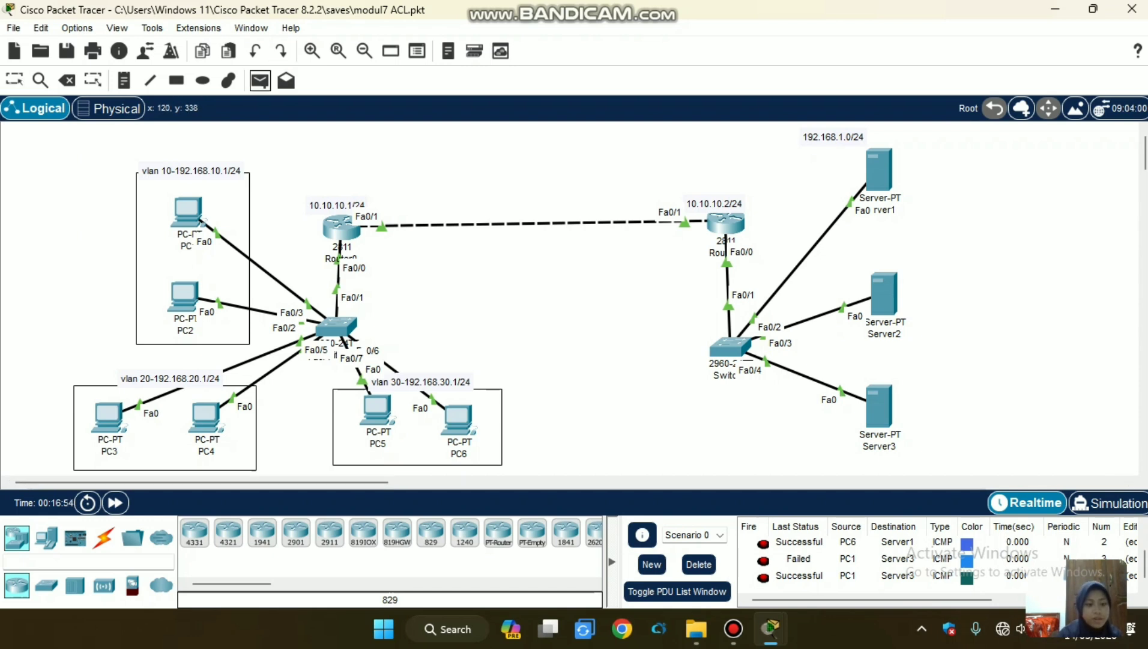
pyautogui.click(883, 291)
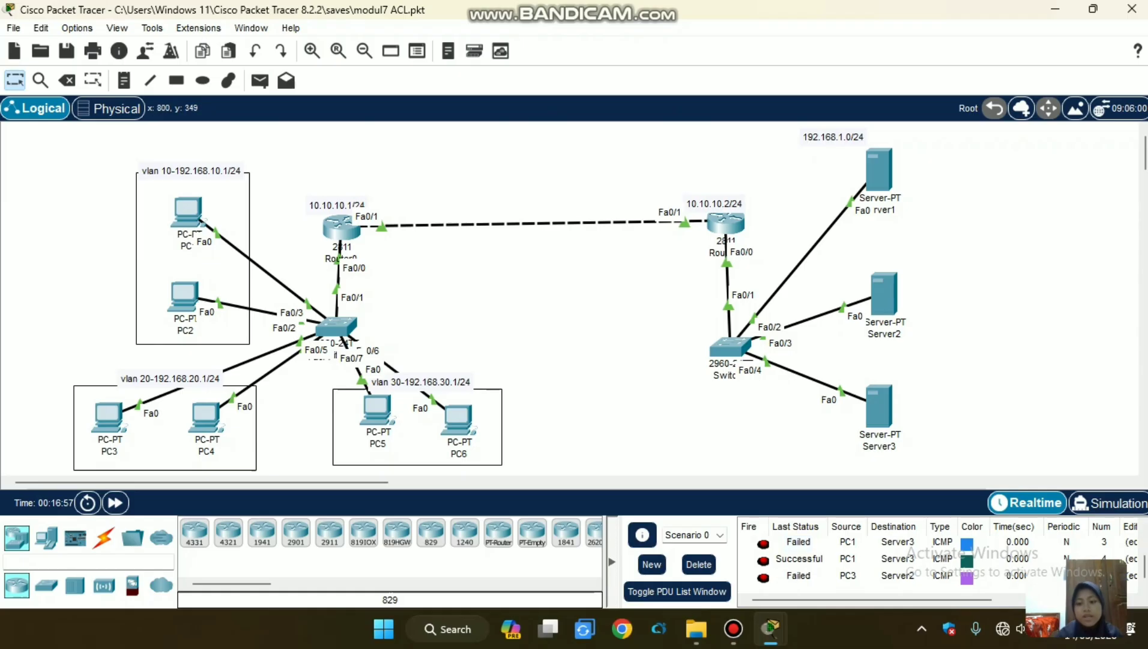
pyautogui.click(260, 81)
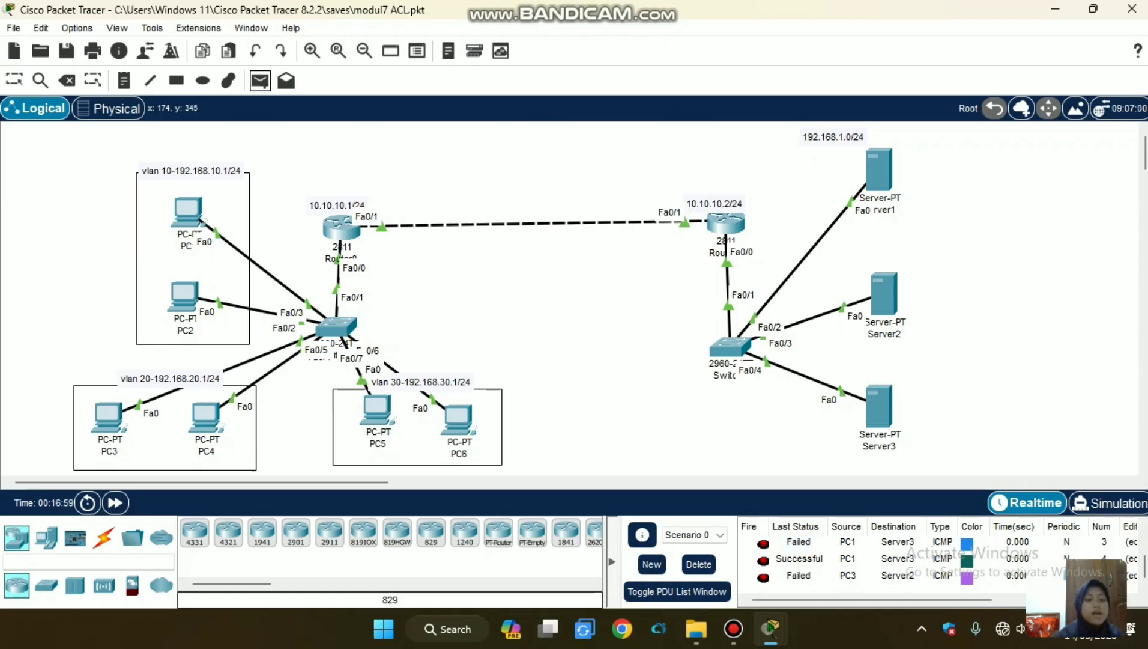
pyautogui.click(108, 416)
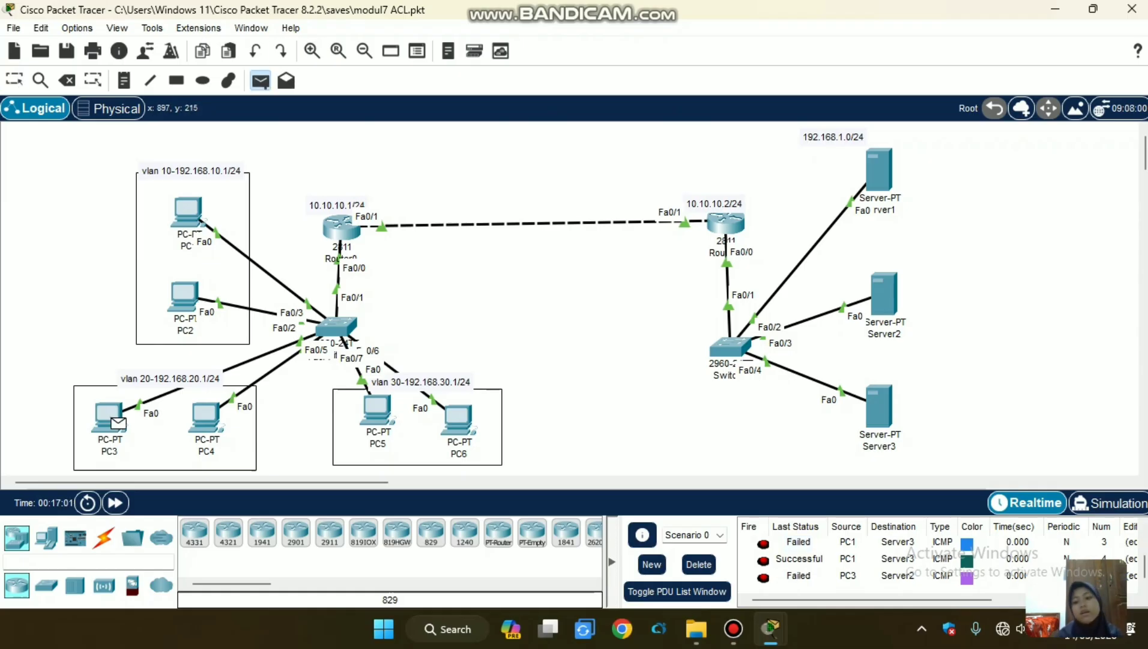
pyautogui.click(884, 293)
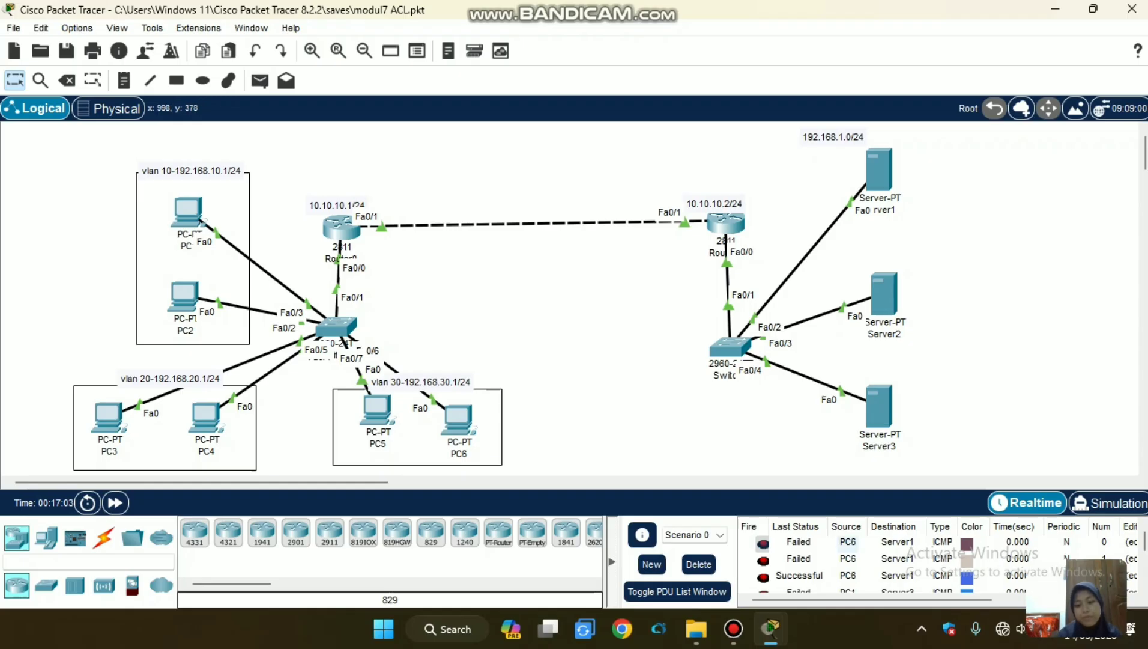
pyautogui.moveTo(734, 629)
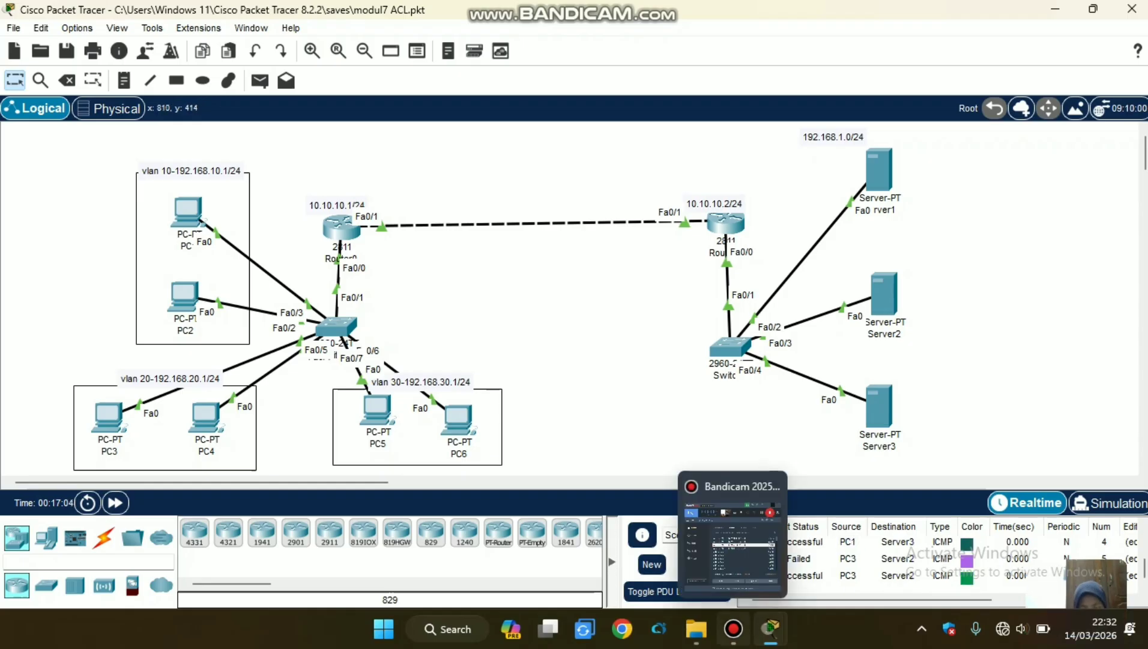
pyautogui.click(733, 629)
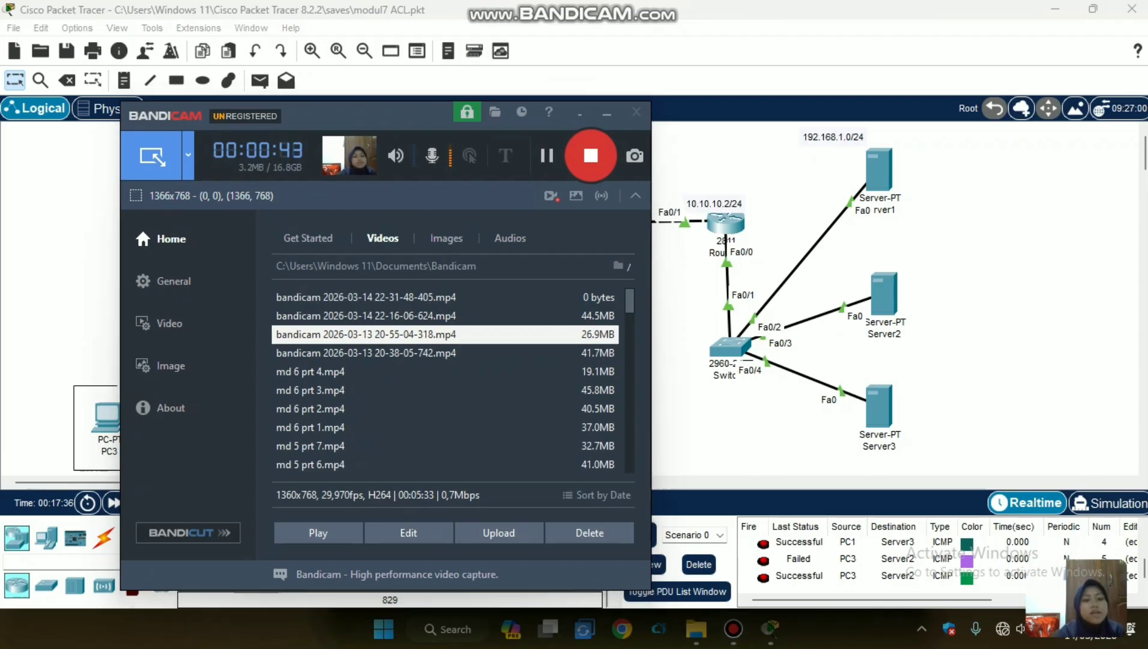
pyautogui.click(606, 113)
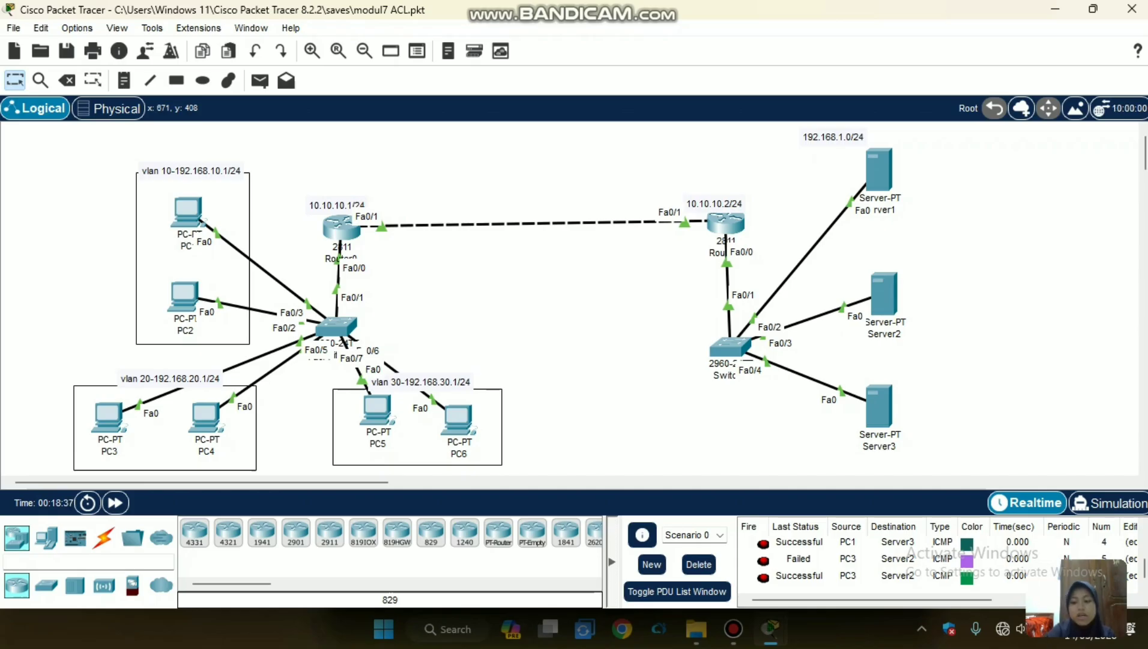
# On Router1, leave OSPF configuration, start an access-list 1 deny rule for network 192.168.30.0, and query the parameters that can follow.
pyautogui.click(725, 224)
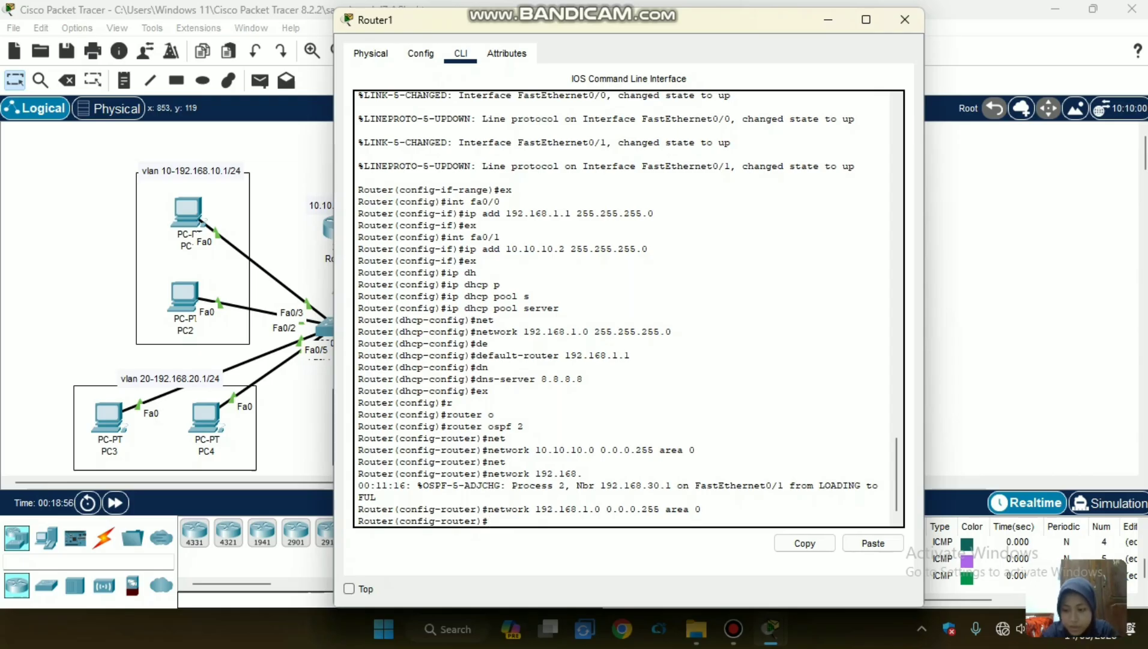
pyautogui.write('ex')
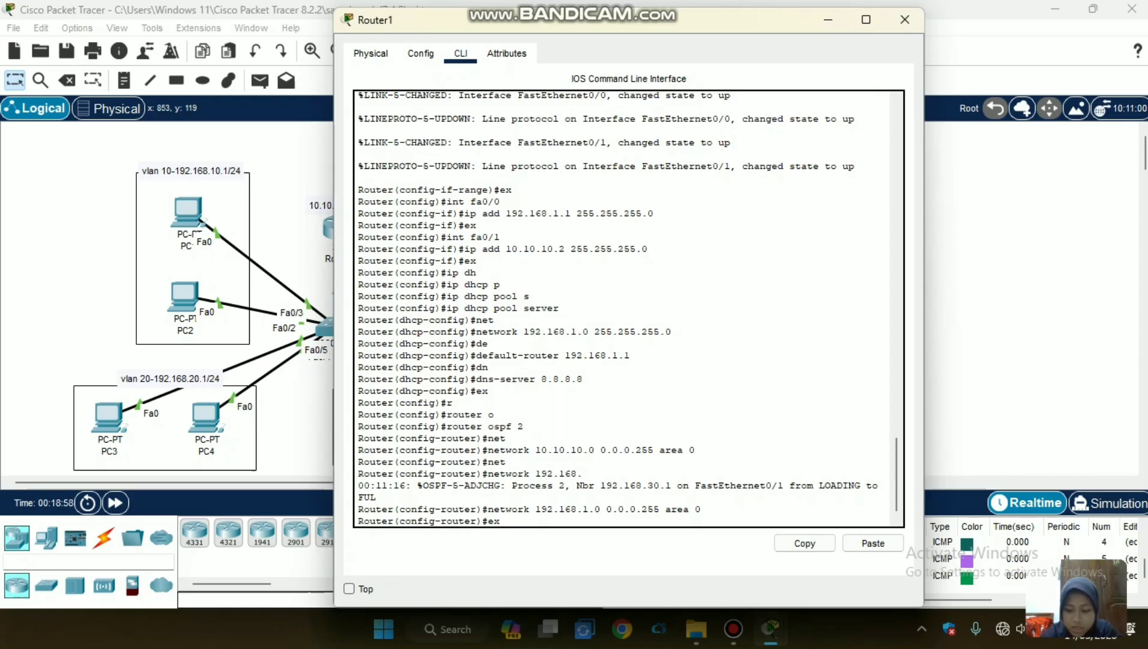
pyautogui.press('Return')
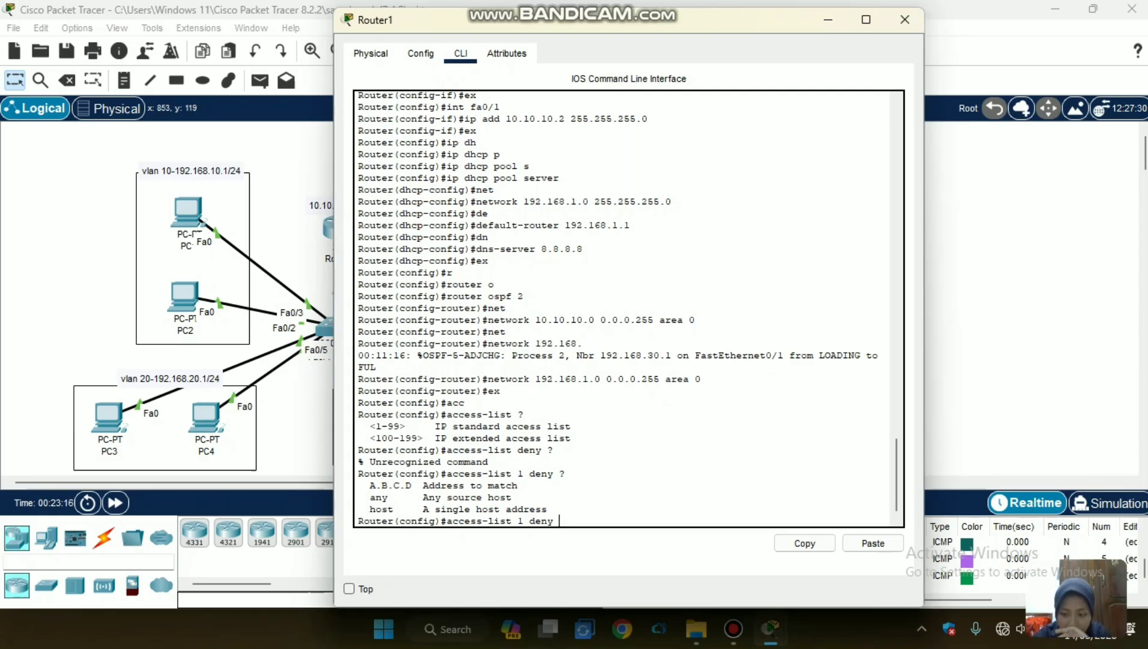
pyautogui.write('net')
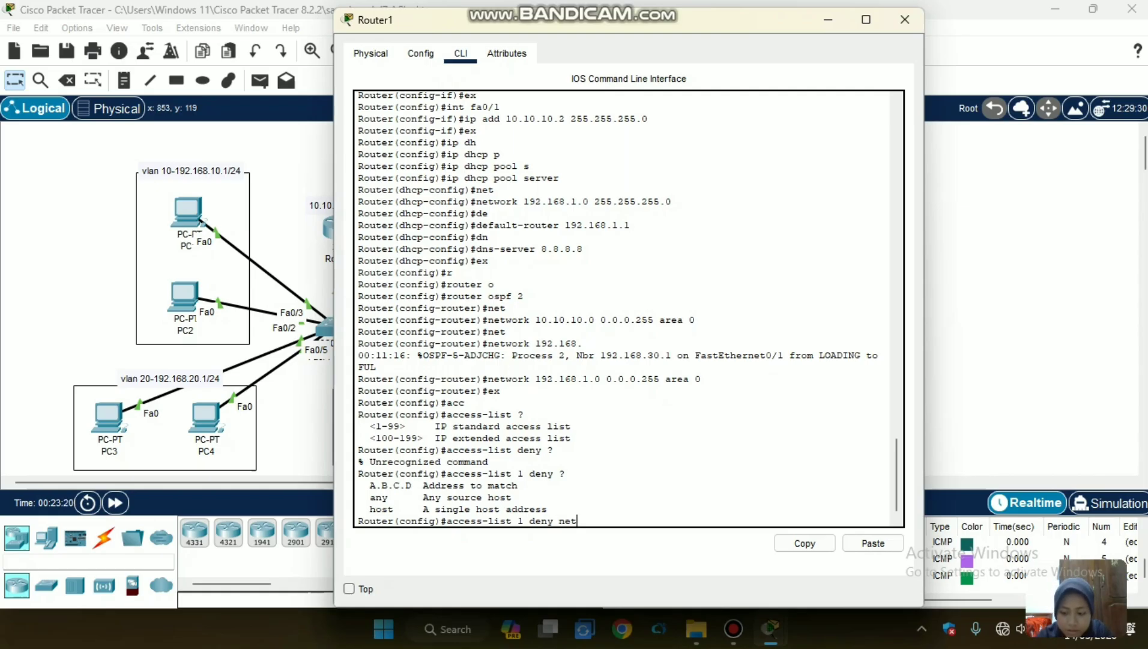
pyautogui.press('Tab')
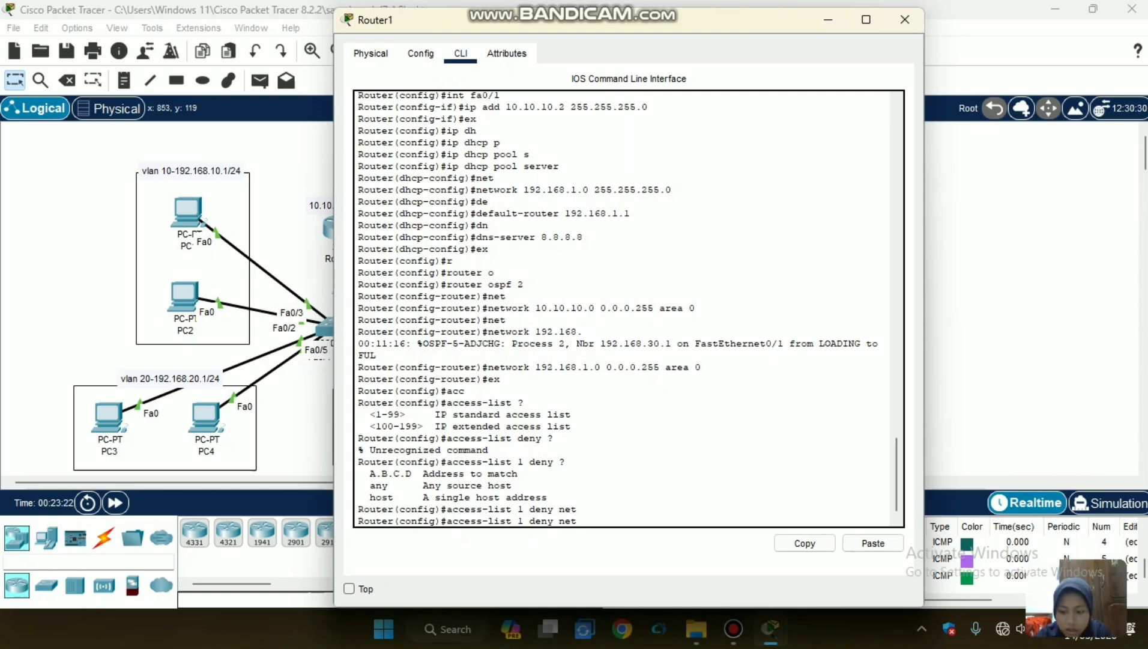
pyautogui.press('BackSpace')
pyautogui.press('BackSpace')
pyautogui.press('BackSpace')
pyautogui.press('BackSpace')
pyautogui.press('BackSpace')
pyautogui.press('BackSpace')
pyautogui.write('ny')
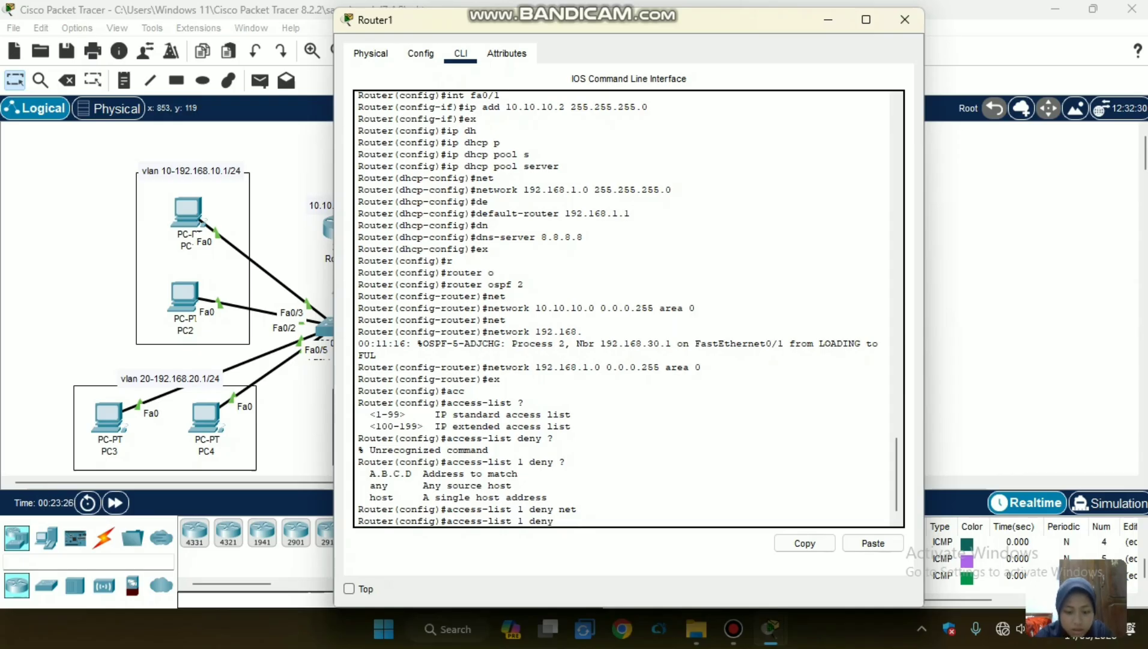
pyautogui.write(' 192.168.')
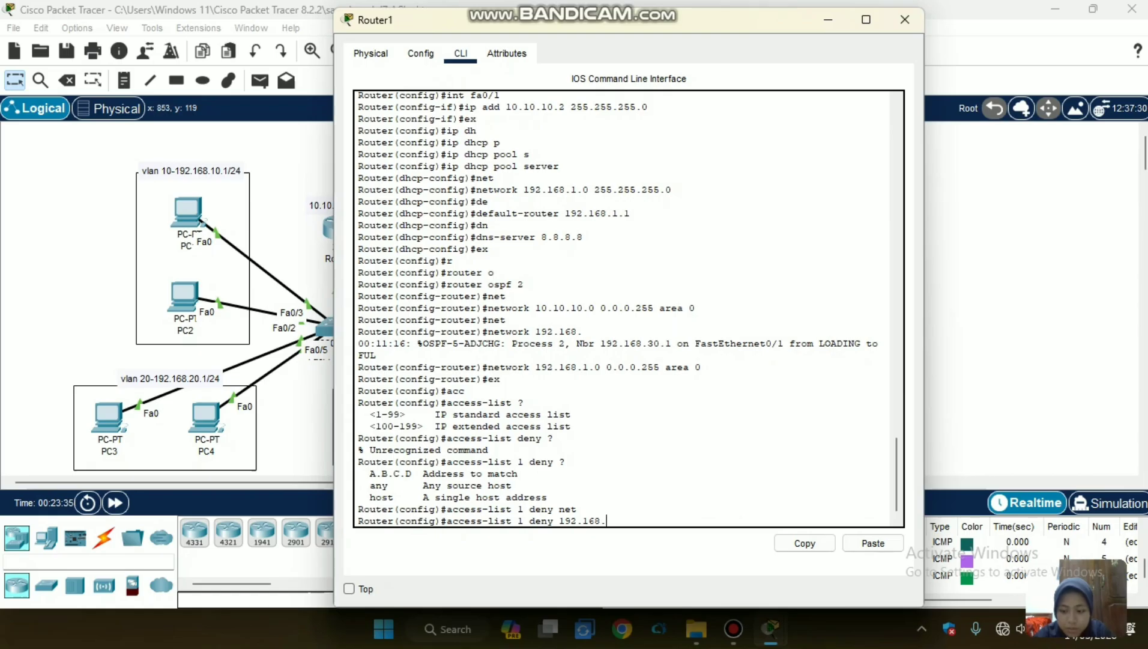
pyautogui.write('30.0')
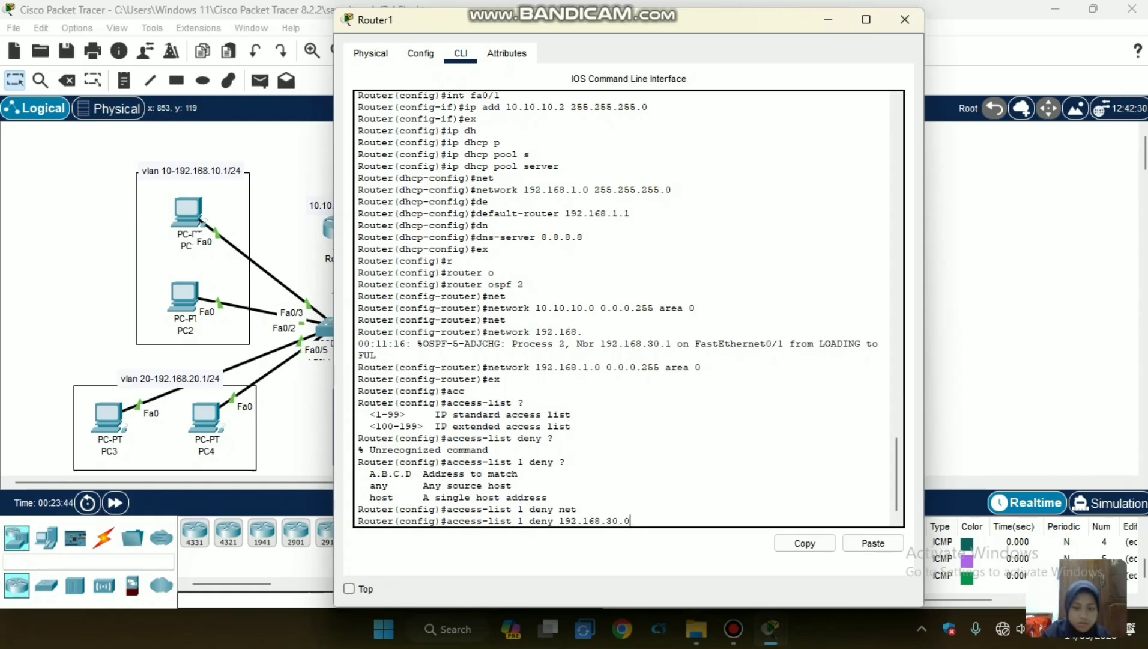
pyautogui.write('?')
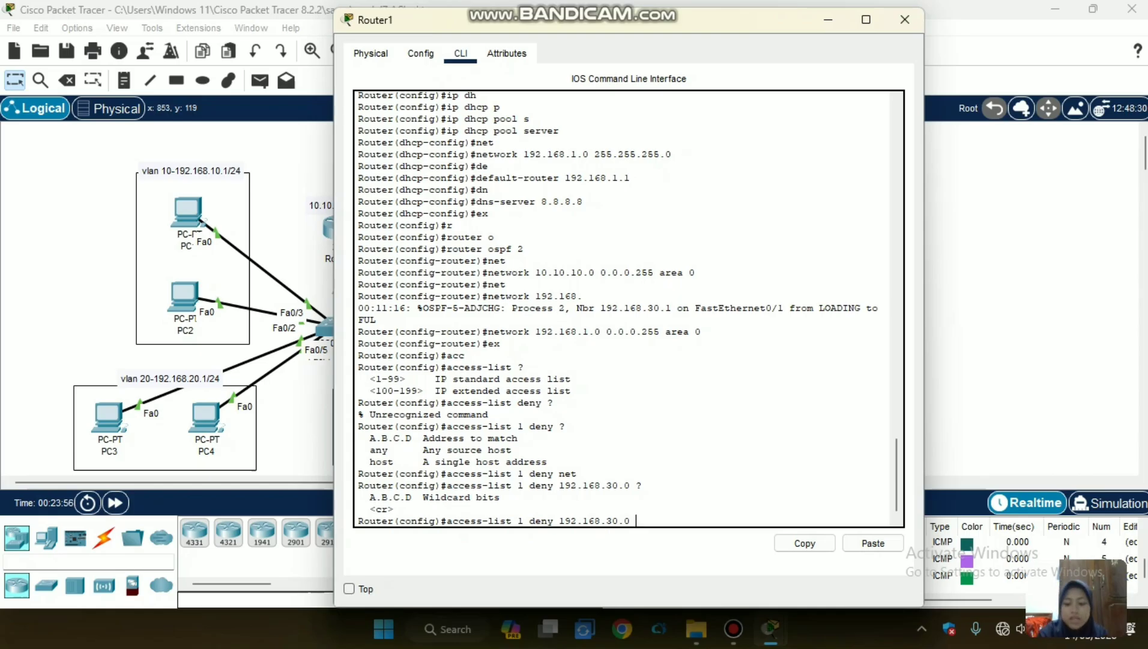
# Complete access list 1's deny rule for 192.168.30.0 with wildcard 0.0.0.255 and submit it.
pyautogui.press('Up')
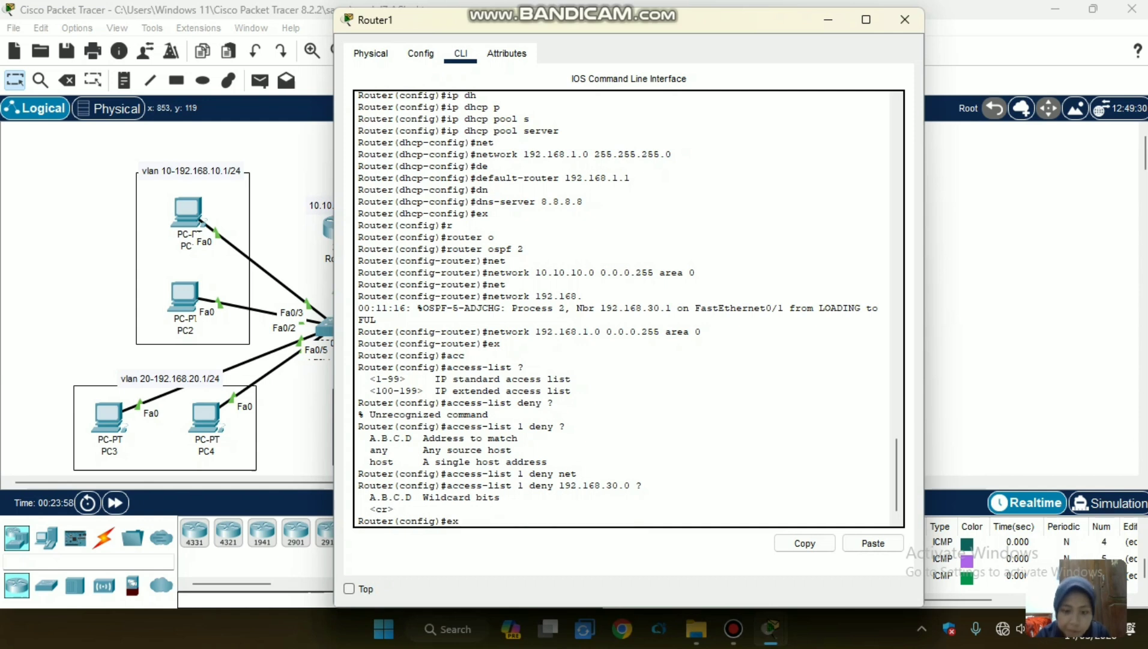
pyautogui.press('Down')
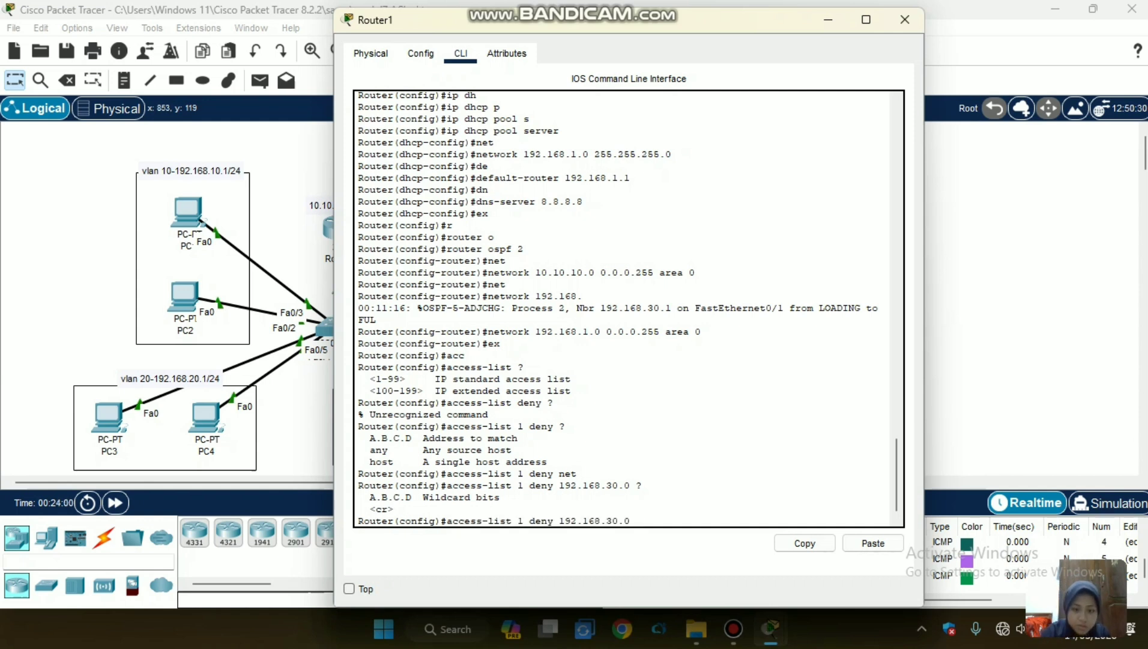
pyautogui.write('0.0.0.255')
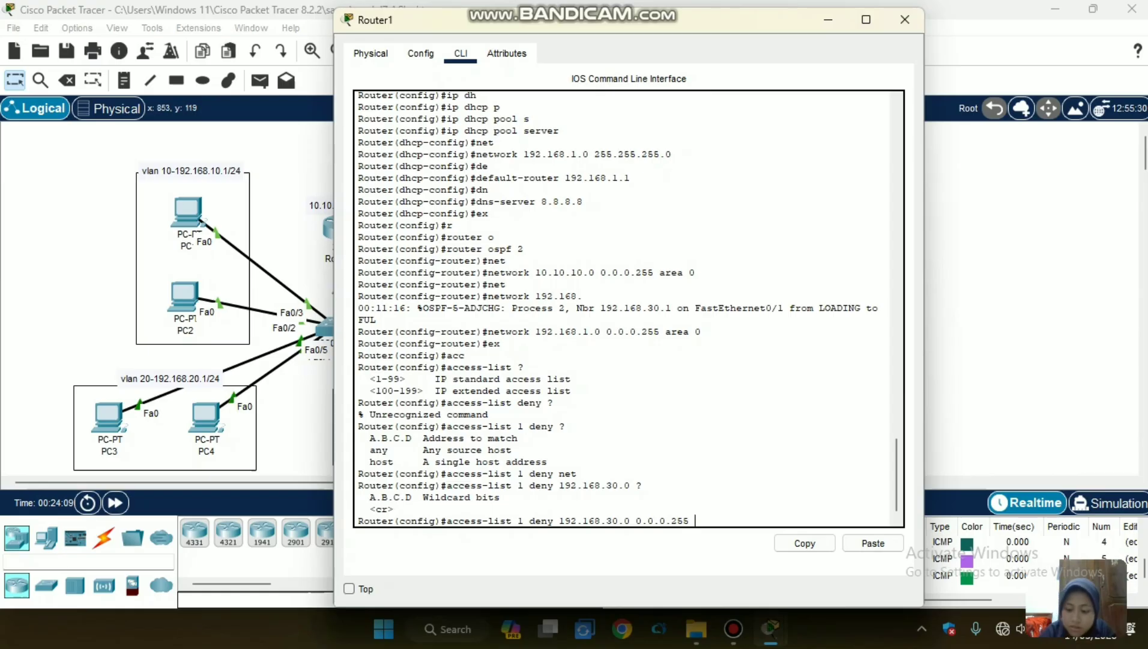
pyautogui.write('?')
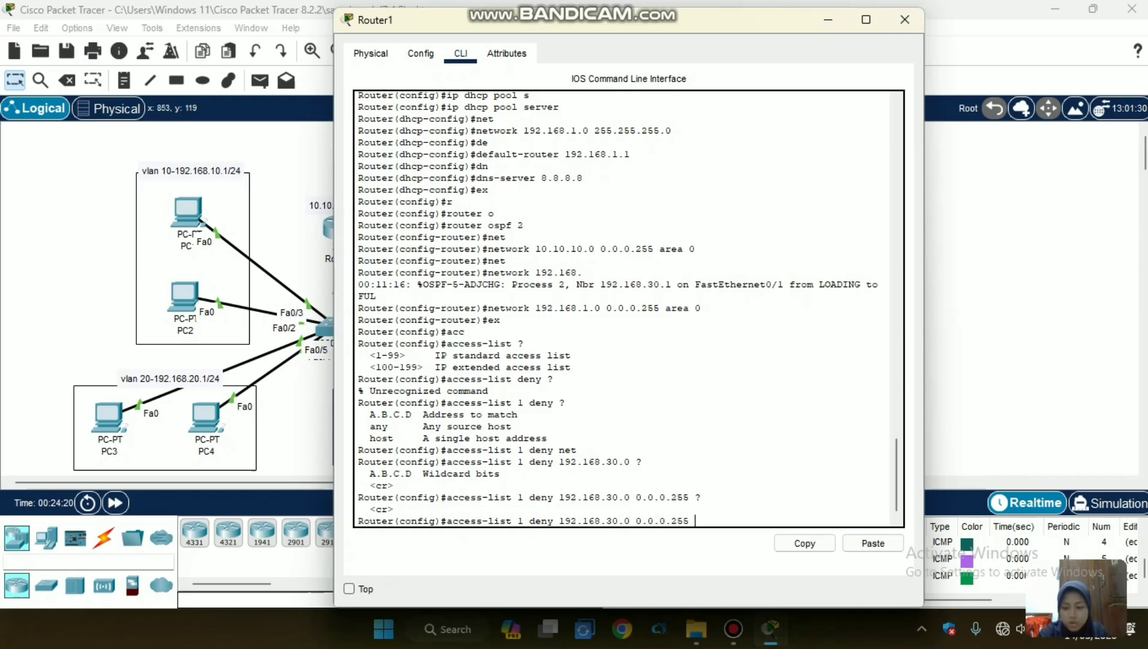
pyautogui.write('show')
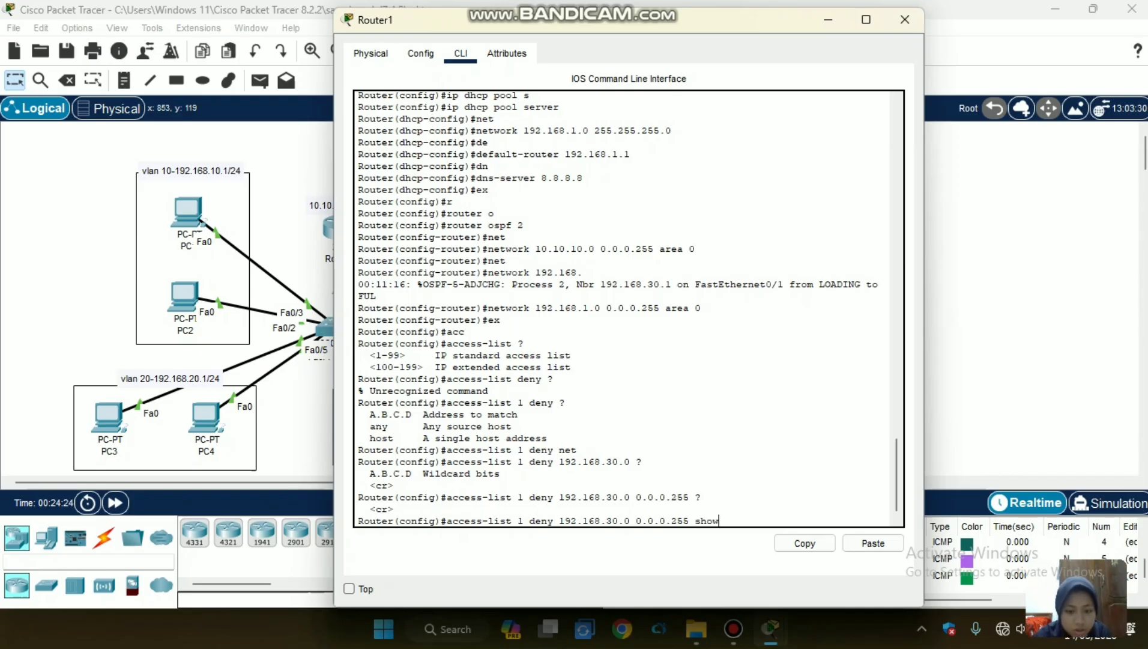
pyautogui.press('BackSpace')
pyautogui.press('BackSpace')
pyautogui.press('BackSpace')
pyautogui.press('BackSpace')
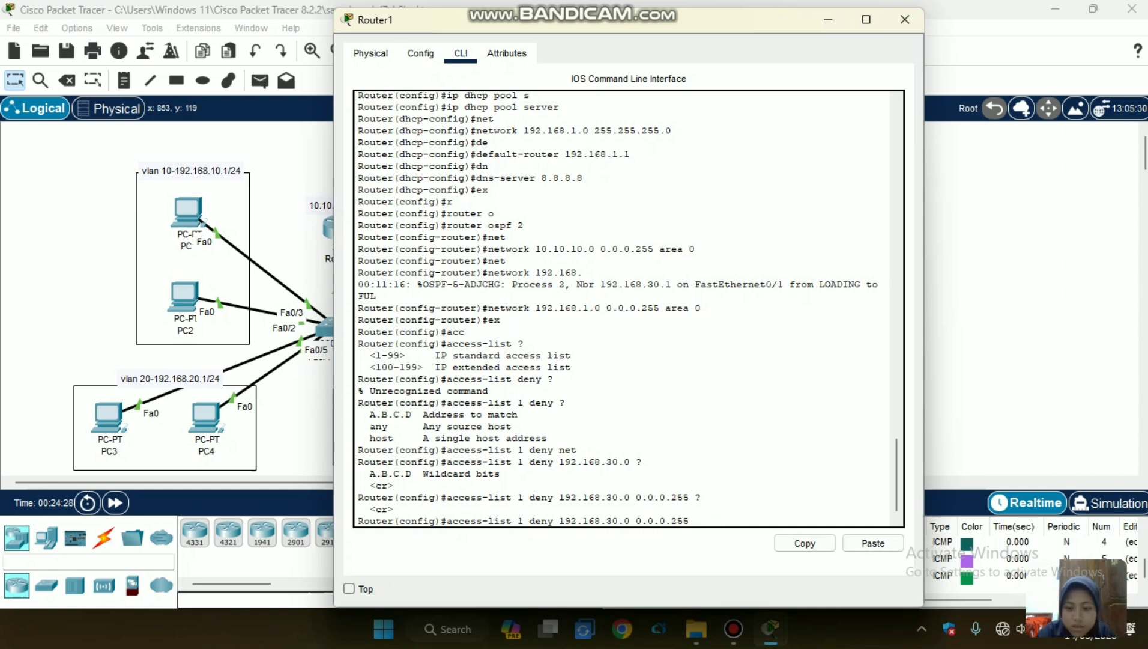
pyautogui.press('Return')
# Try to display Router1's access lists directly from global configuration mode, using both "show access-lists" and "show acess-lists".
pyautogui.write('show ac')
pyautogui.press('Tab')
pyautogui.write('cess')
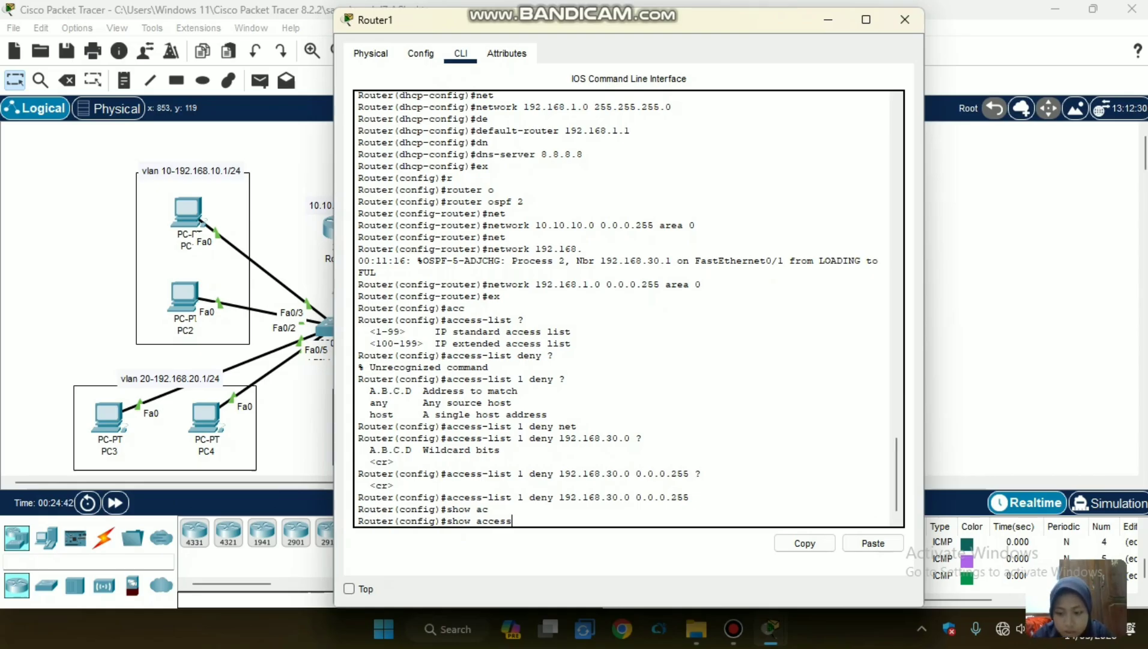
pyautogui.write('-list')
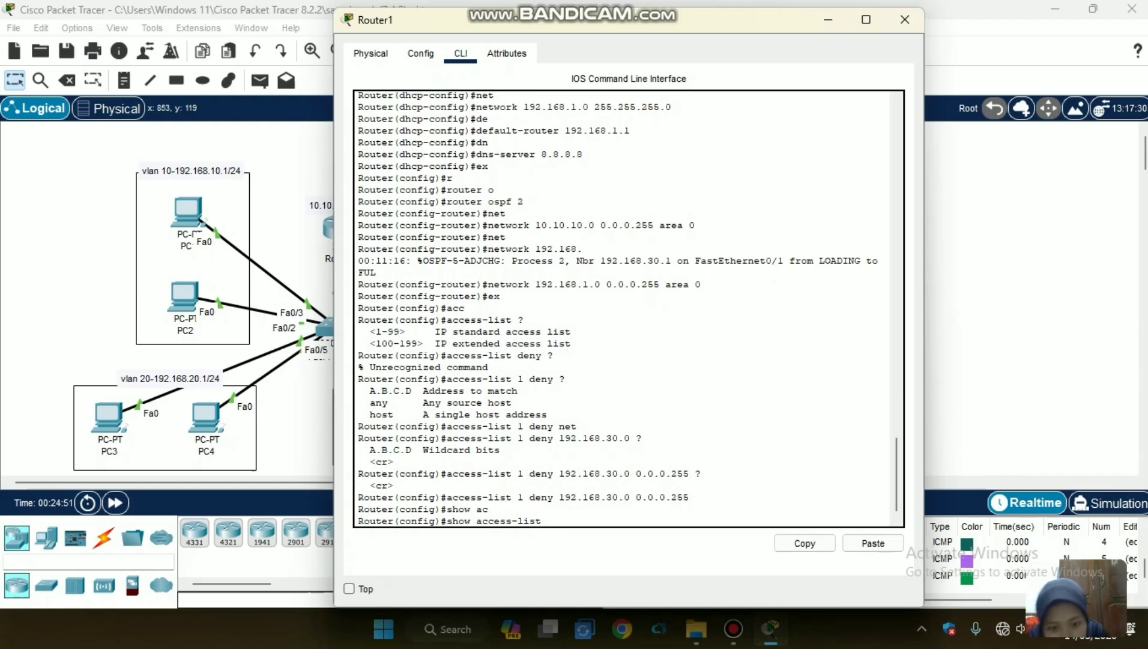
pyautogui.write('s')
pyautogui.press('Return')
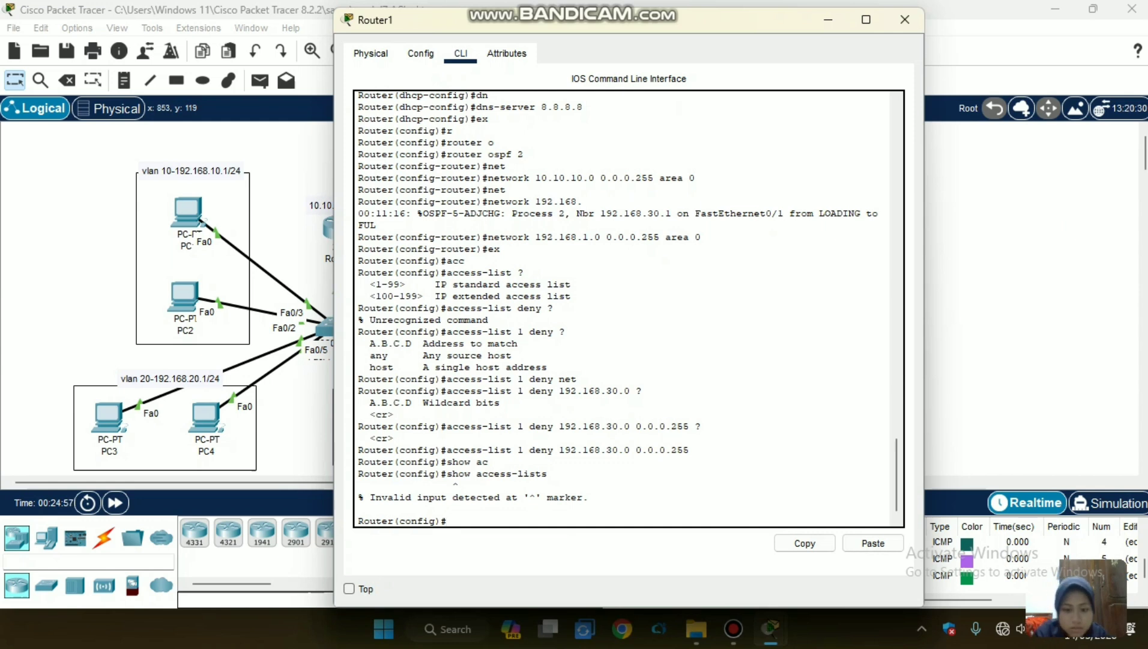
pyautogui.press('Up')
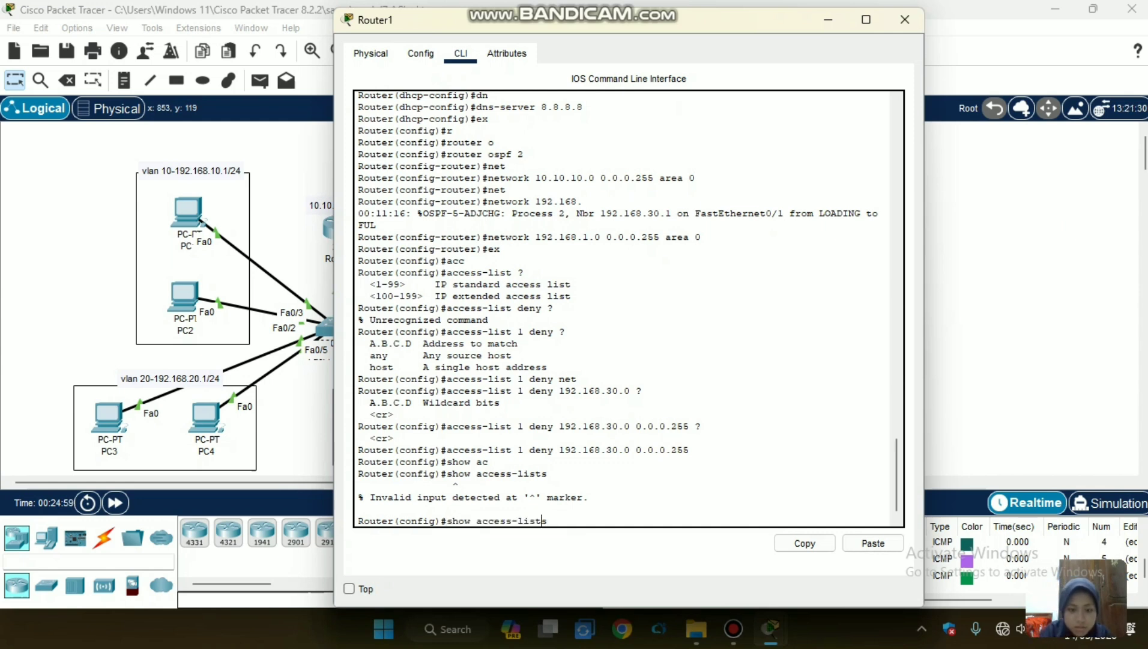
pyautogui.press('Left')
pyautogui.press('Left')
pyautogui.press('BackSpace')
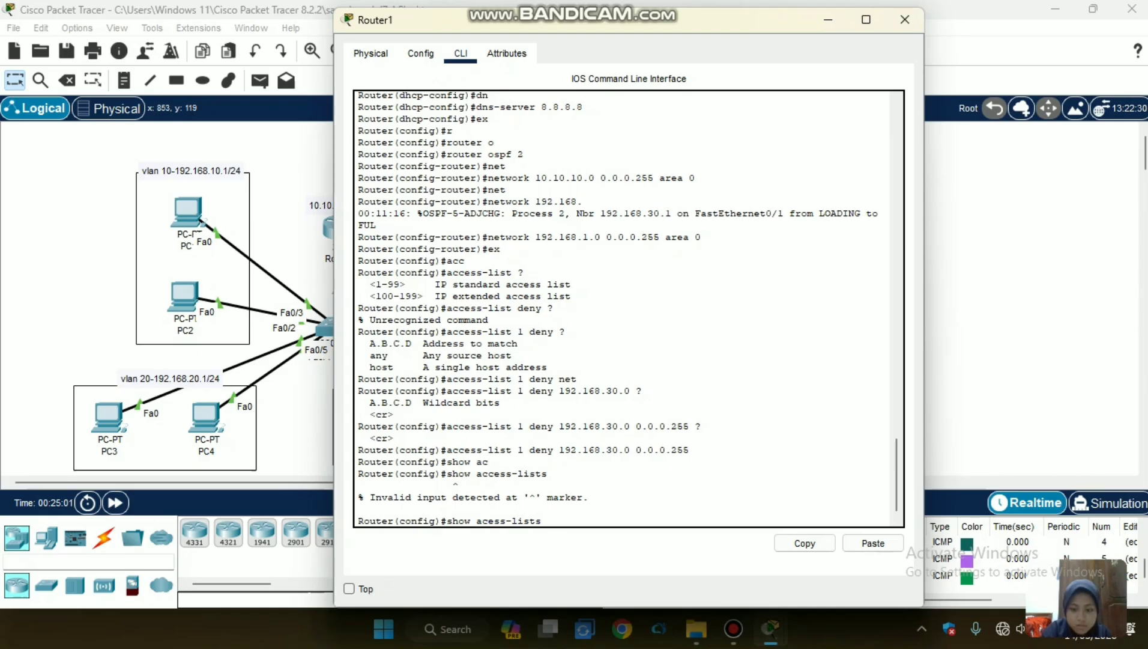
pyautogui.press('Return')
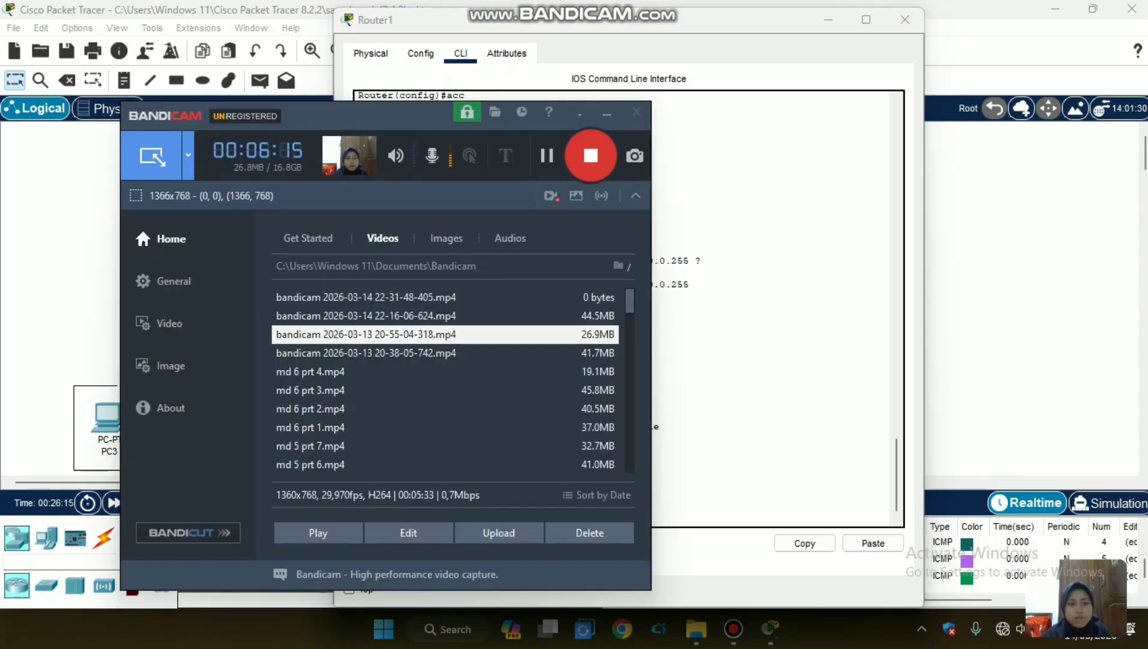
# Re-enter global configuration mode on Router1 and add a rule to access list 1 that permits any source.
pyautogui.click(754, 237)
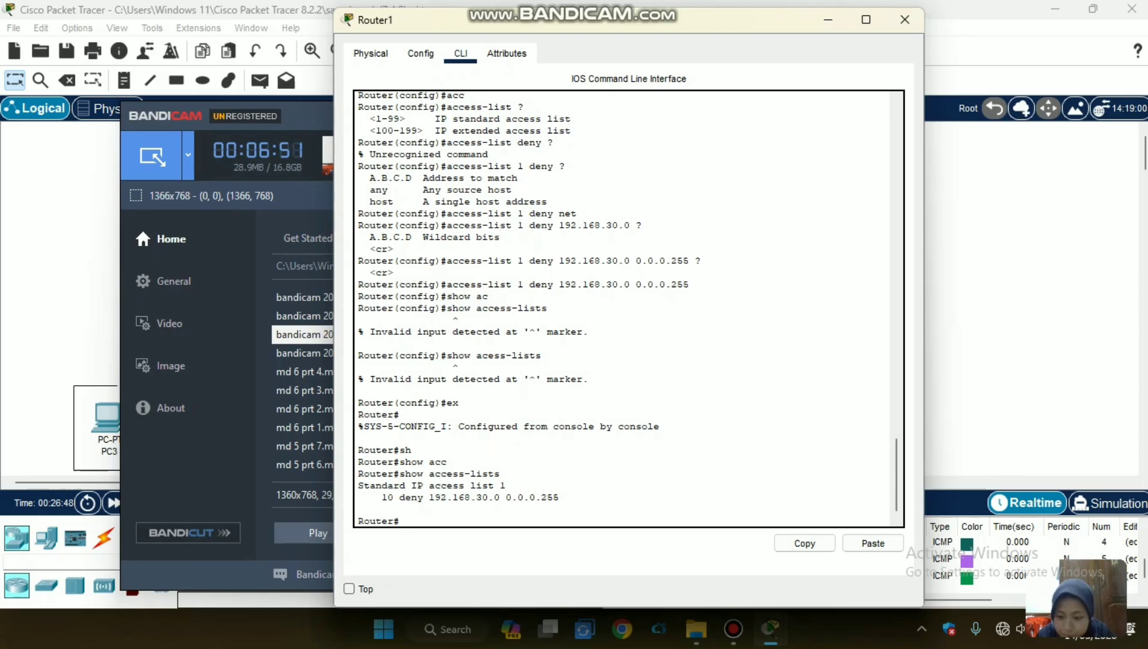
pyautogui.write('conf t')
pyautogui.press('Return')
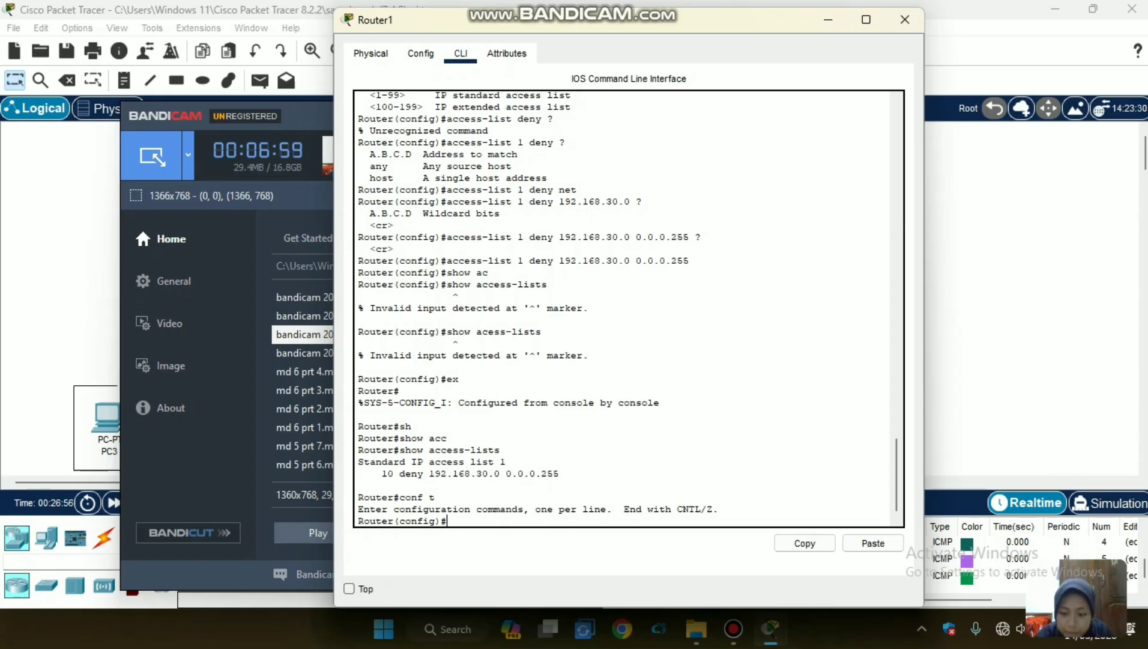
pyautogui.write('acc')
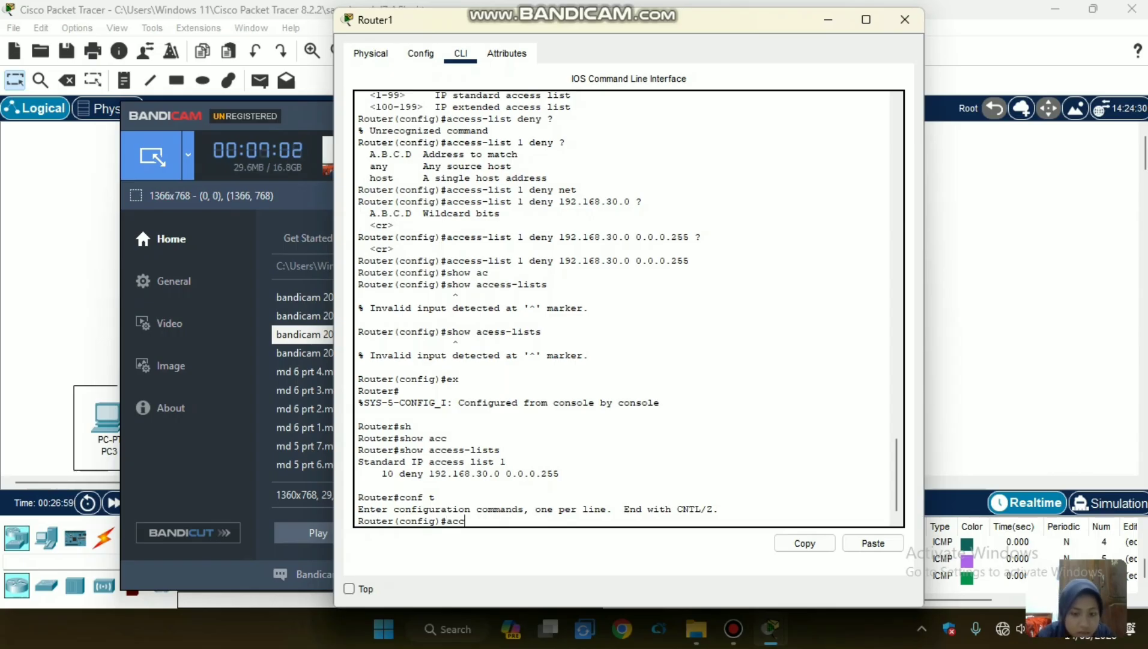
pyautogui.press('Tab')
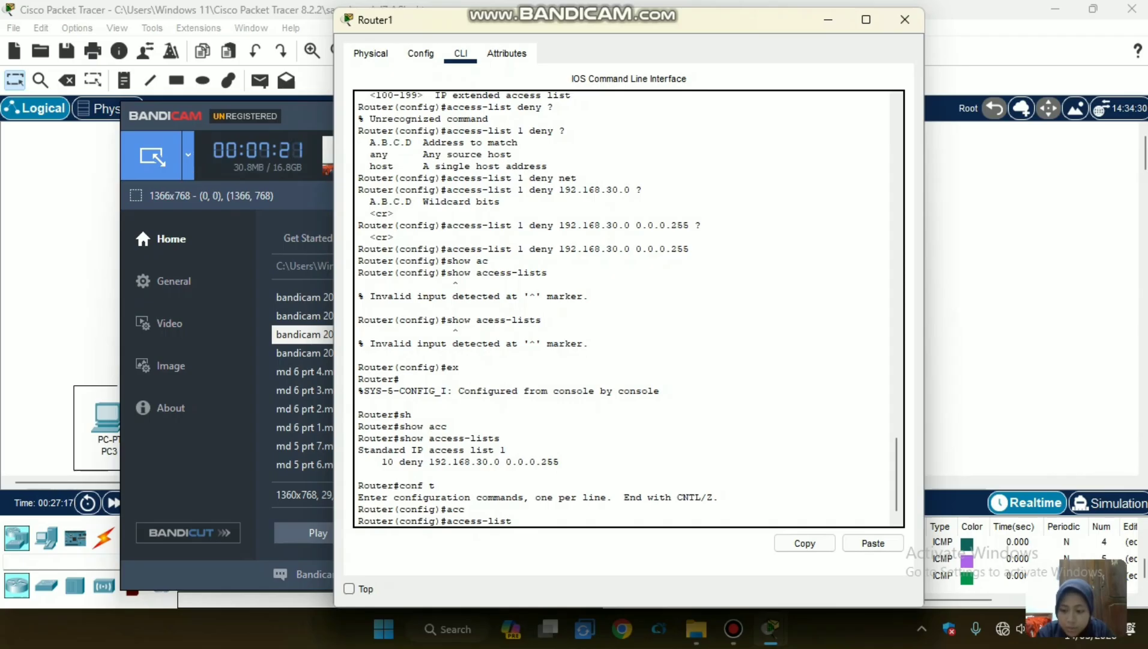
pyautogui.write('1')
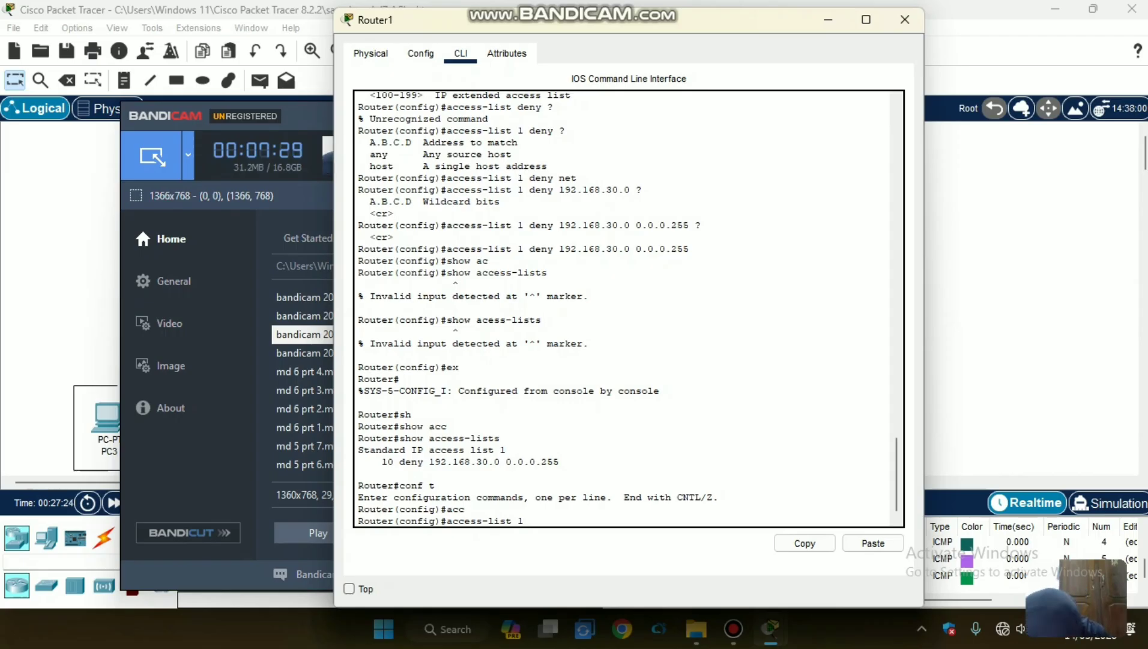
pyautogui.write('permit')
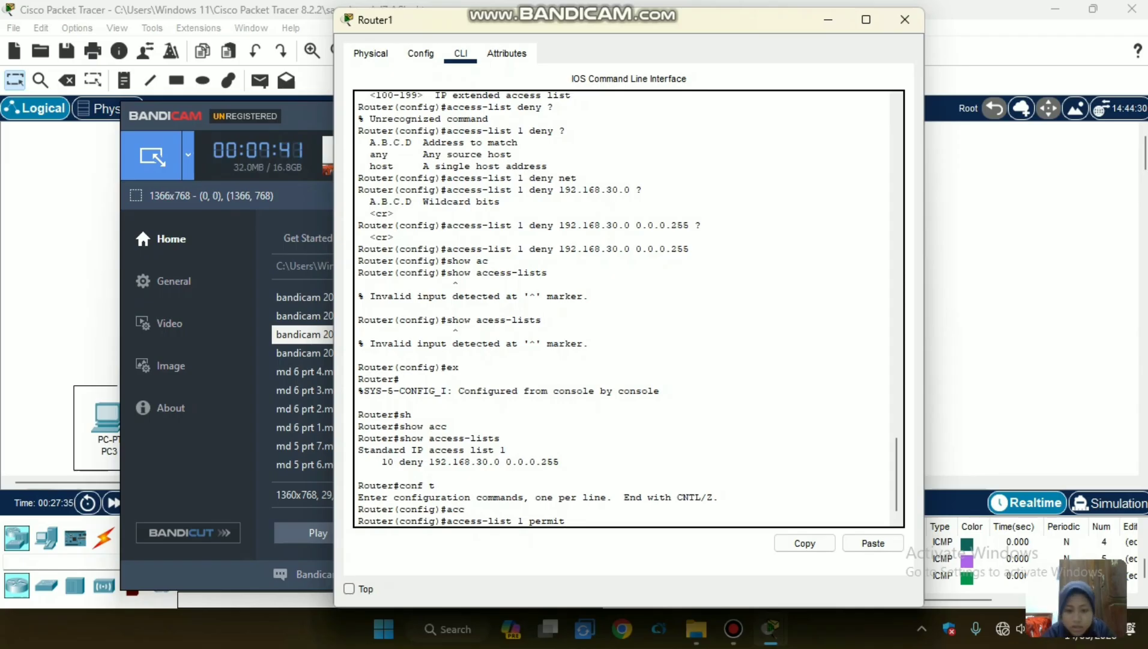
pyautogui.write('?')
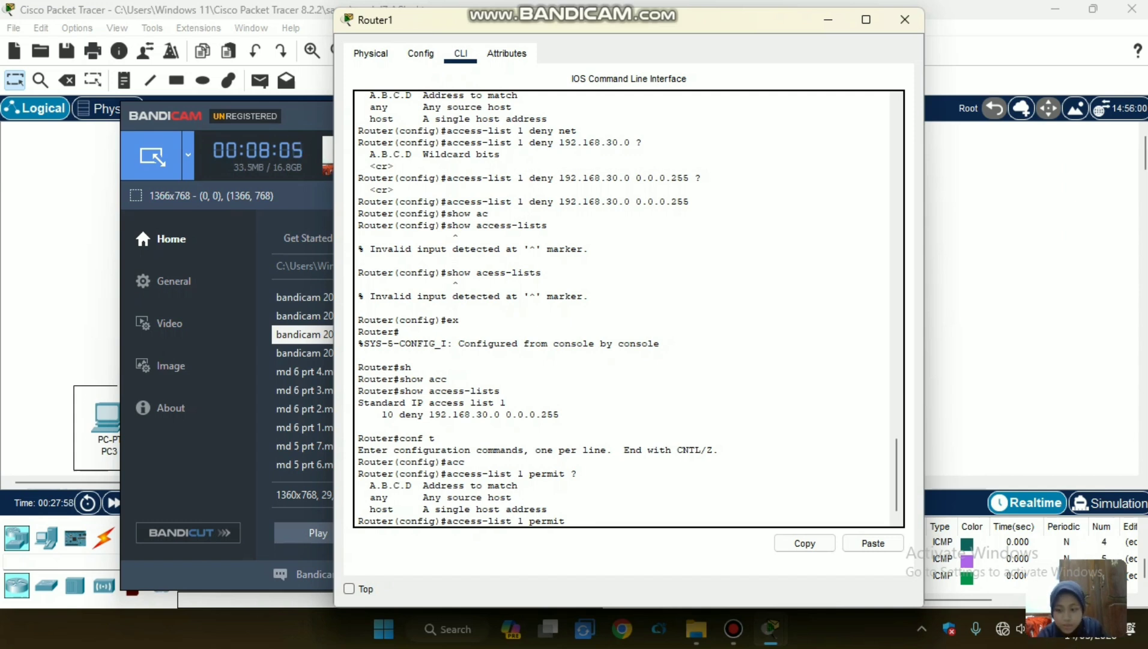
pyautogui.write('any')
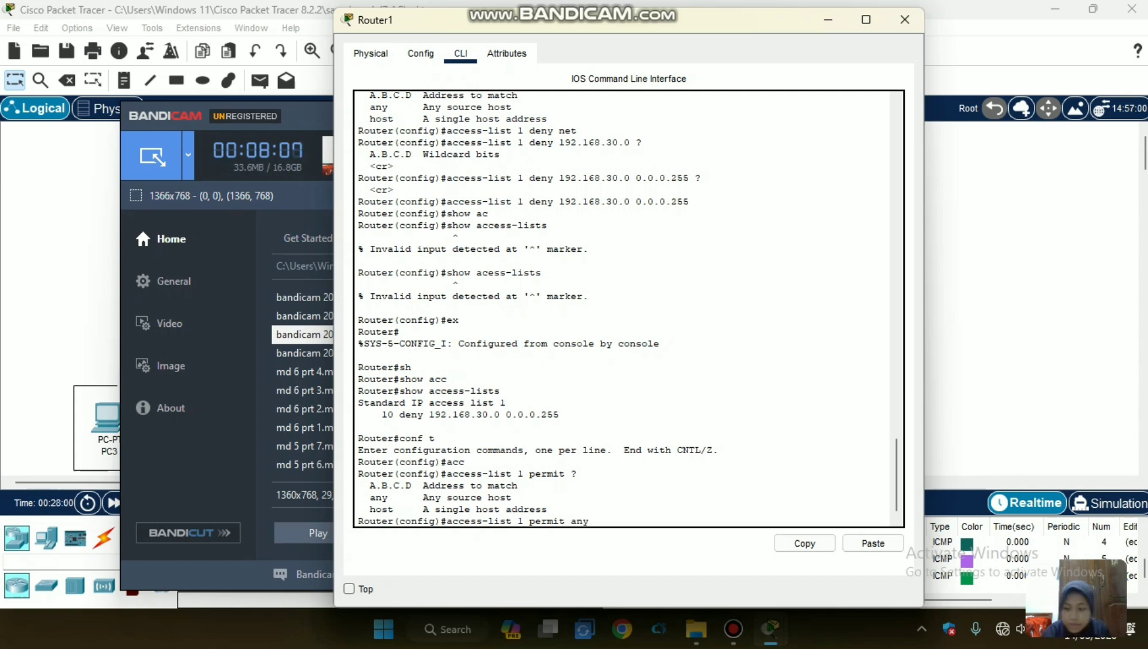
pyautogui.press('Return')
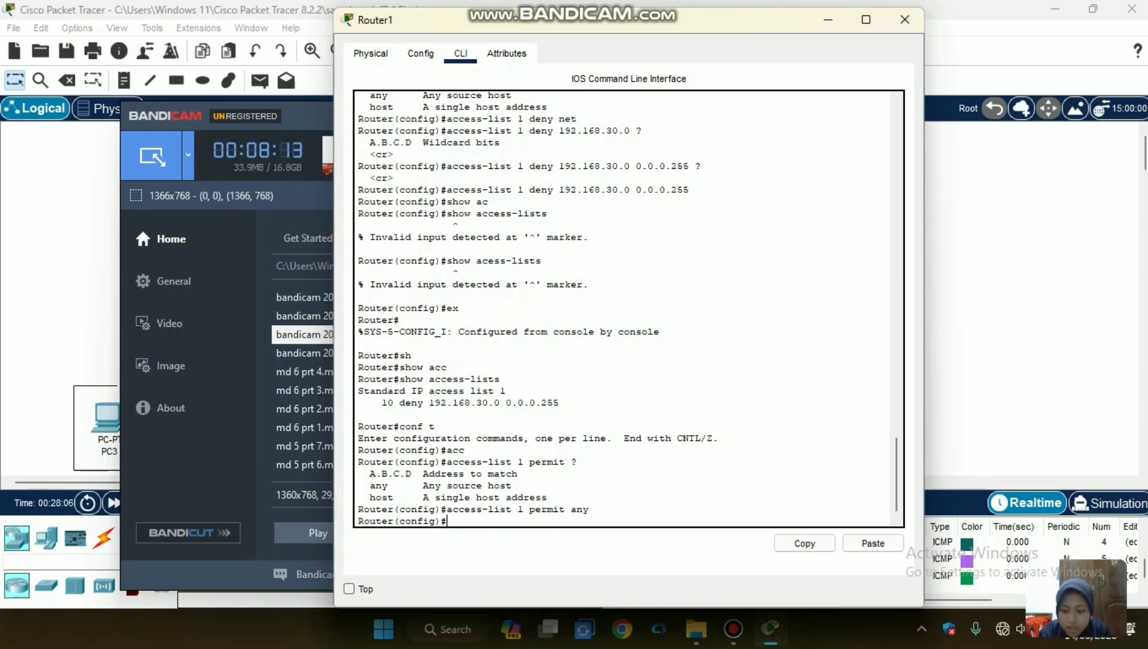
# Display Router1's access lists without leaving configuration mode and examine the deny and permit entries of list 1.
pyautogui.write('do showw')
pyautogui.press('BackSpace')
pyautogui.write('acc')
pyautogui.press('Tab')
pyautogui.write('ess-lid')
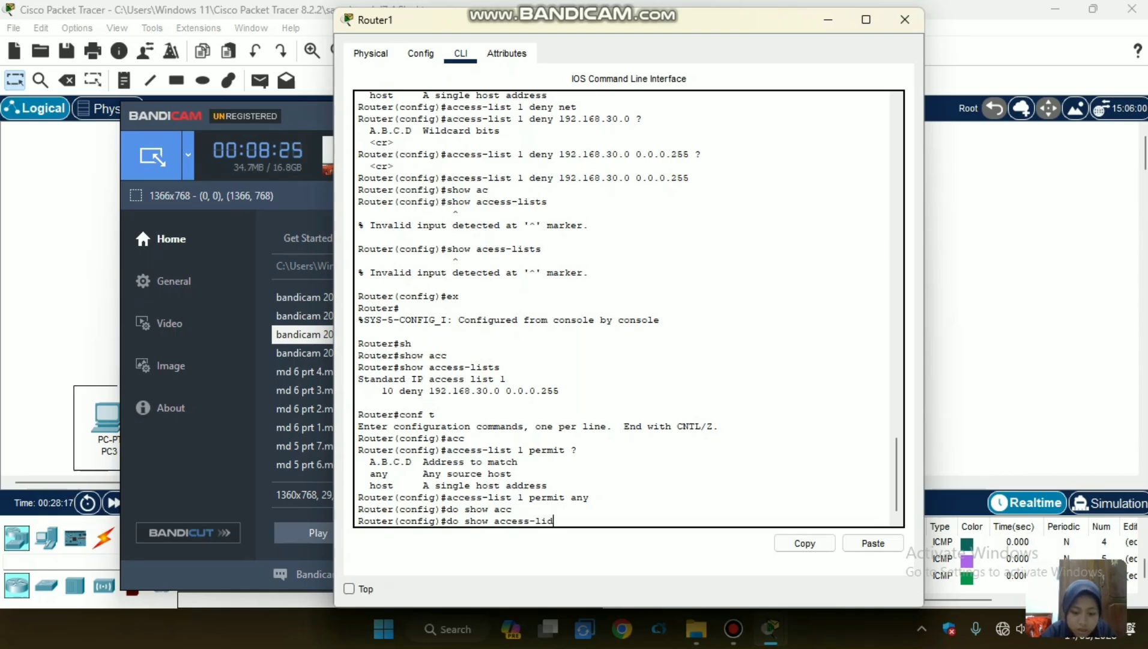
pyautogui.press('BackSpace')
pyautogui.write('sts')
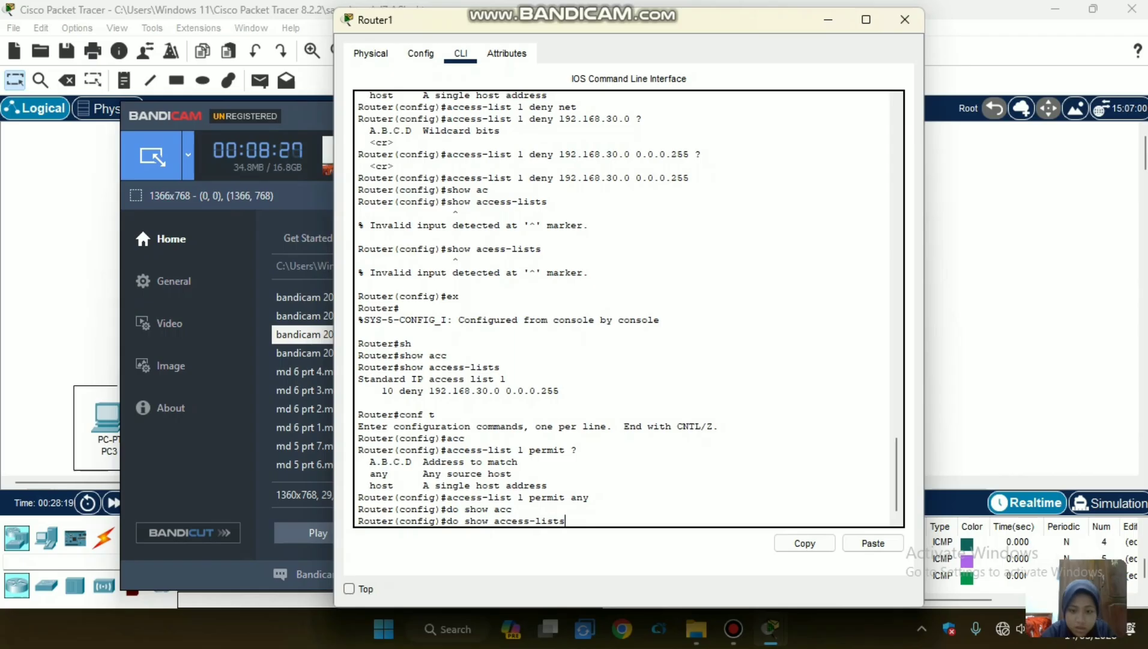
pyautogui.press('Return')
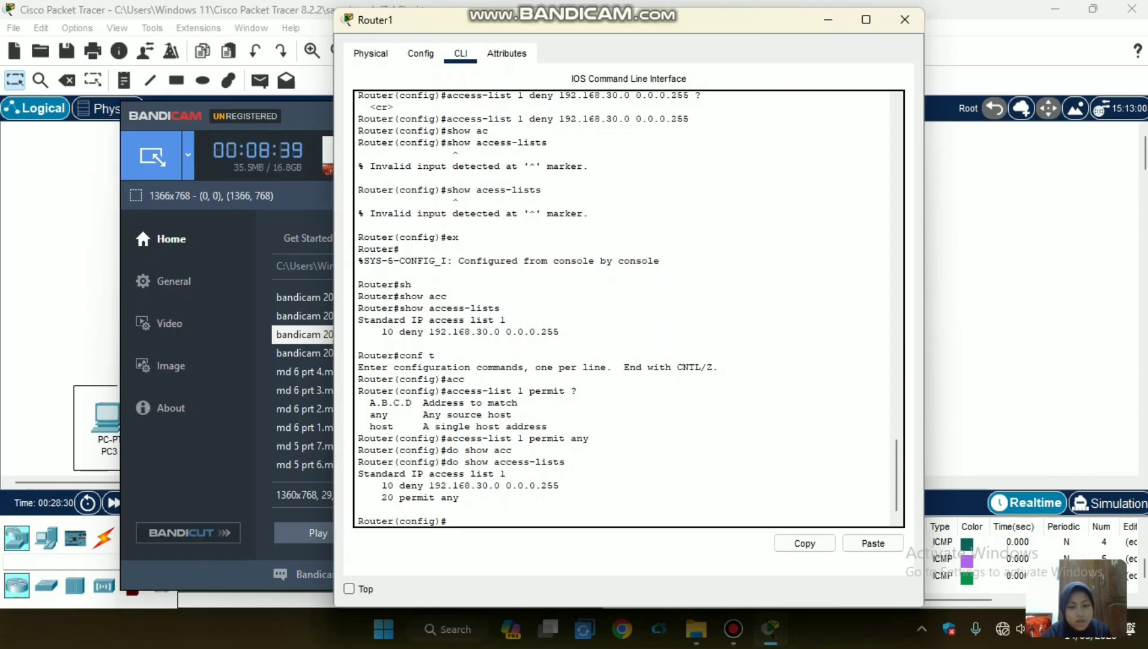
pyautogui.moveTo(382, 485); pyautogui.dragTo(461, 497)
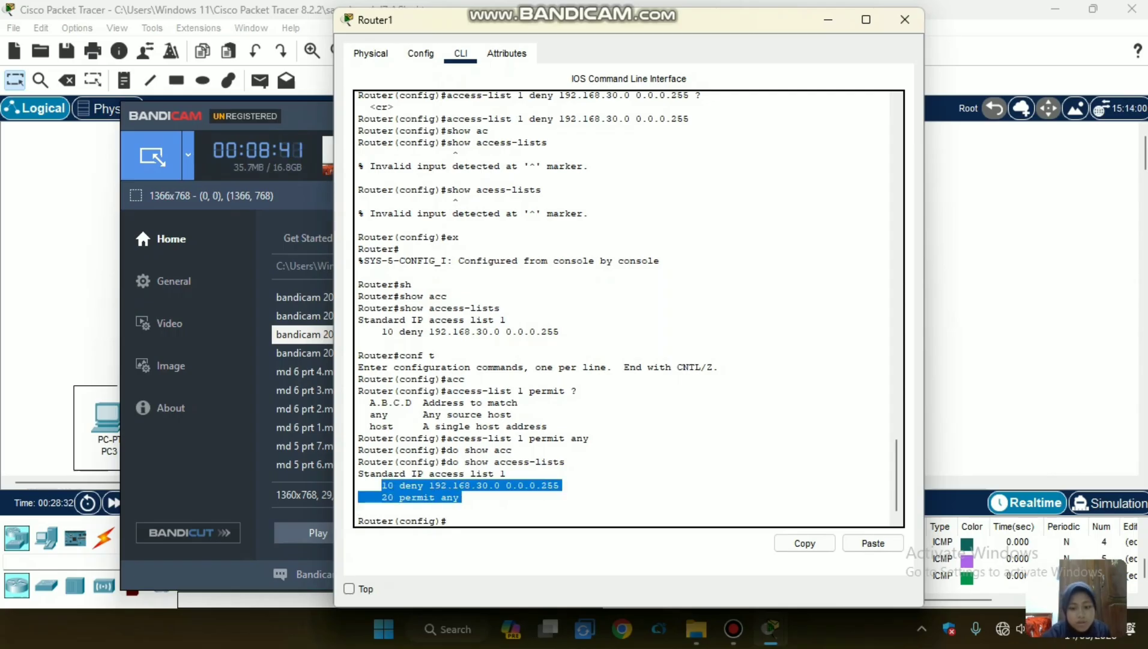
pyautogui.click(359, 508)
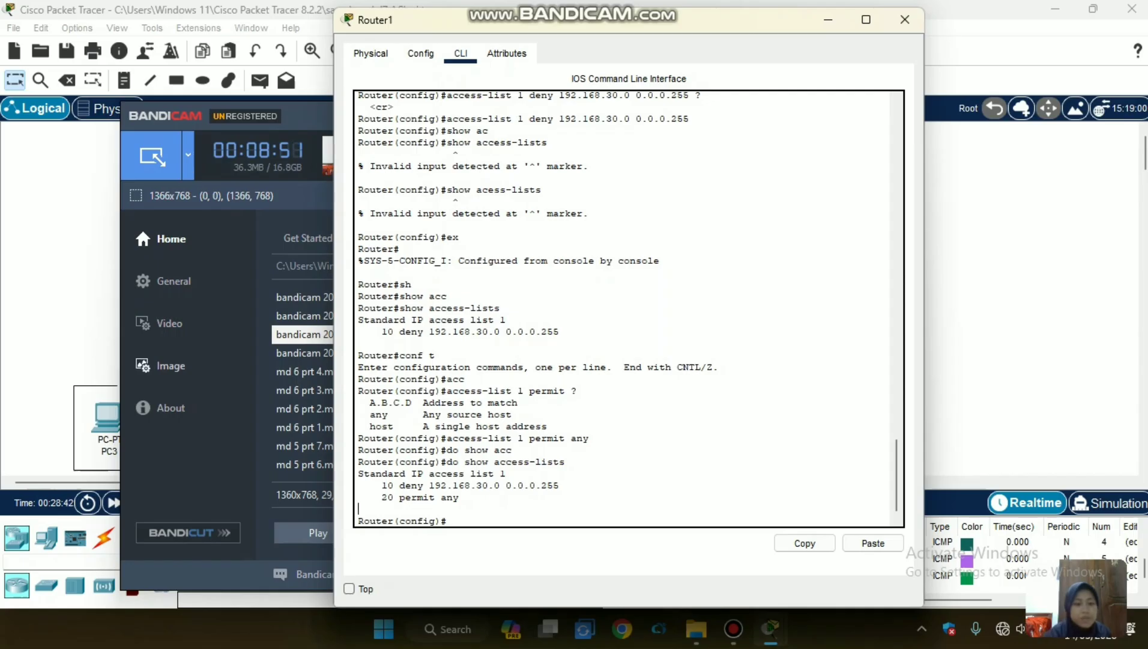
# Return to the topology and send a simple PDU from PC3 in VLAN 20 to Server2.
pyautogui.click(54, 312)
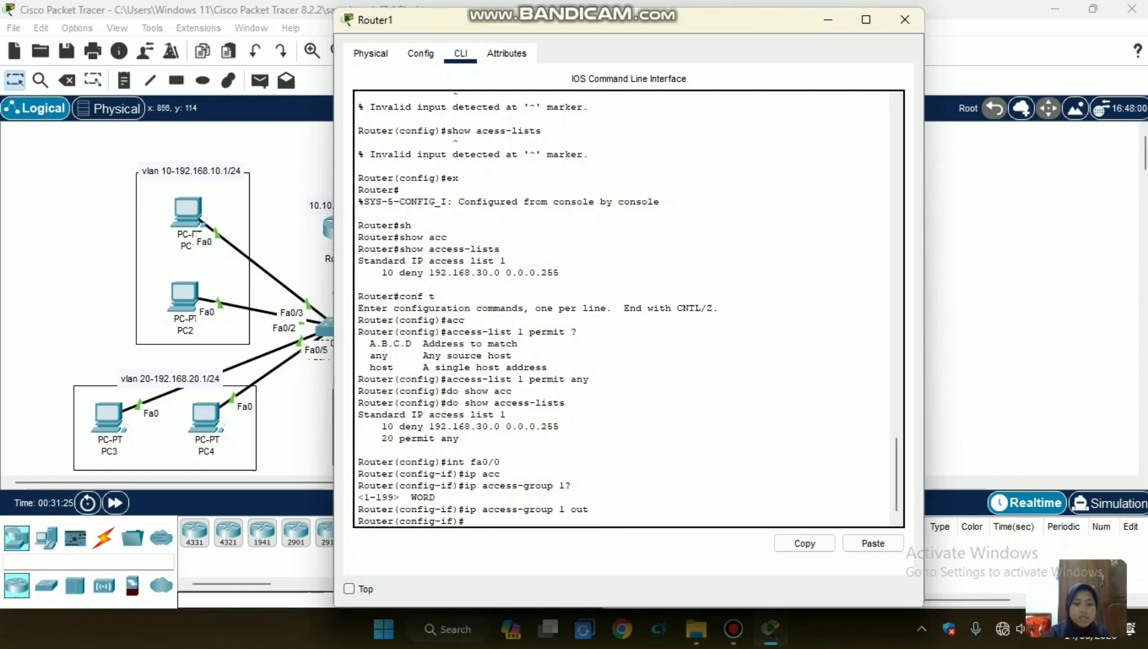
pyautogui.click(292, 155)
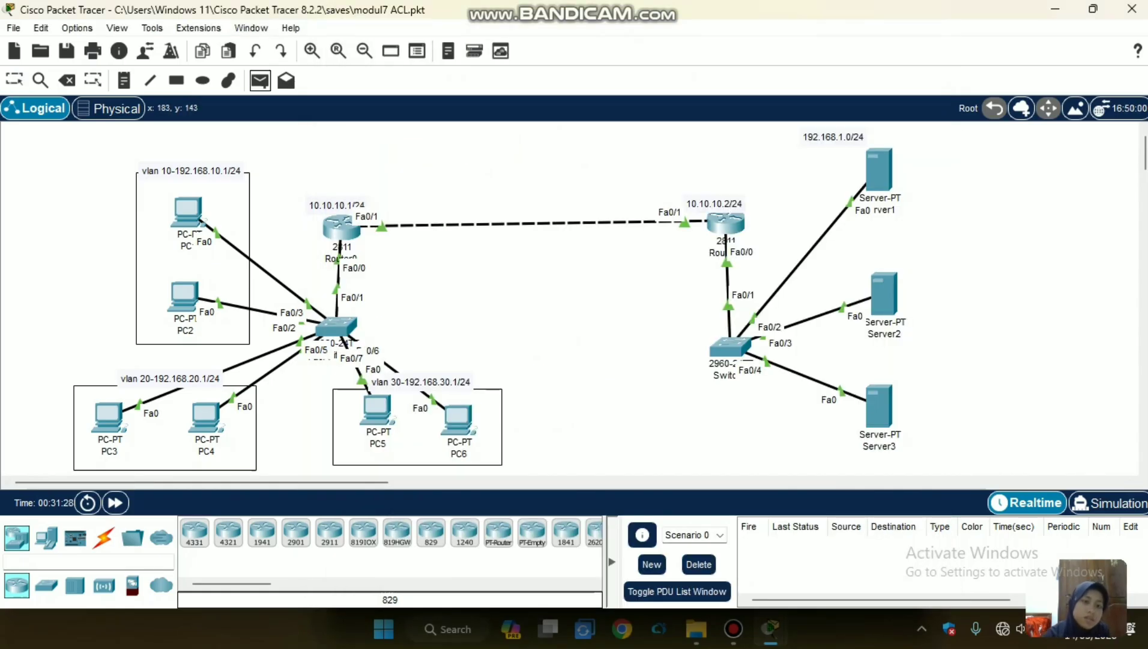
pyautogui.click(107, 414)
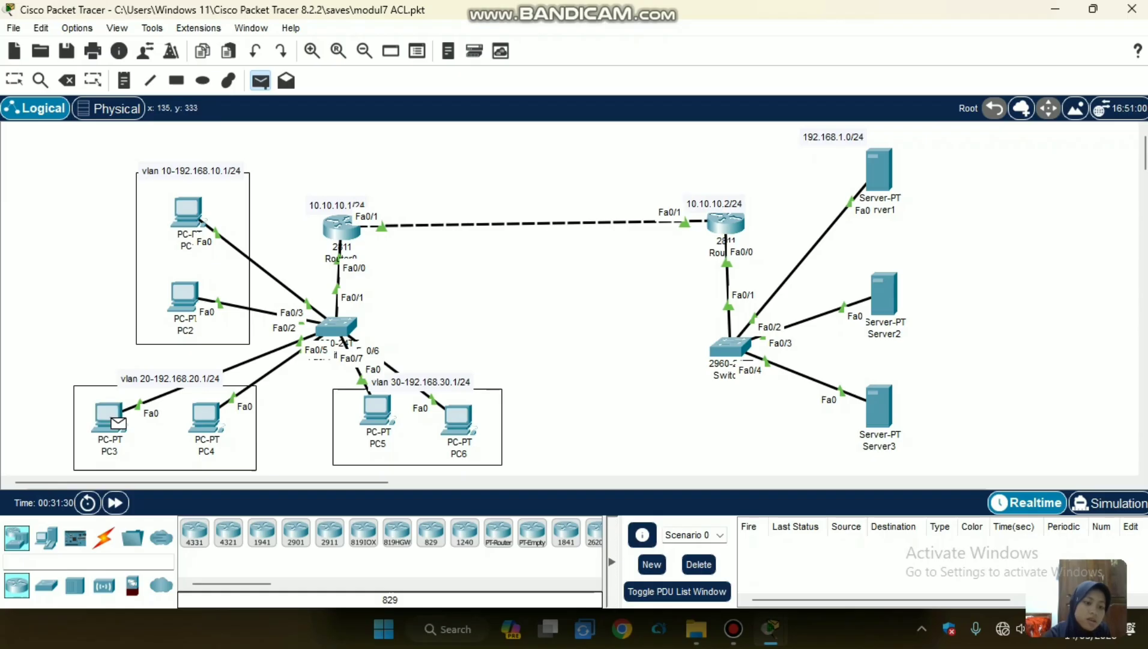
pyautogui.click(884, 294)
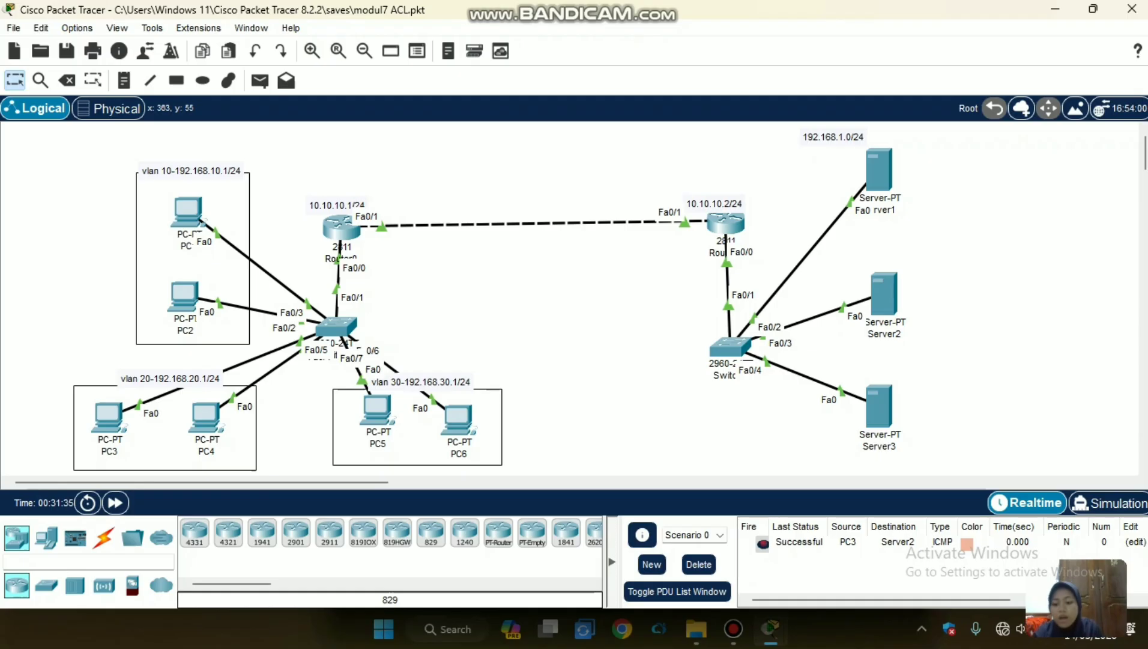
# Test connectivity to Server2 with simple PDUs from PC6 in VLAN 30 and from PC1 in VLAN 10.
pyautogui.click(260, 80)
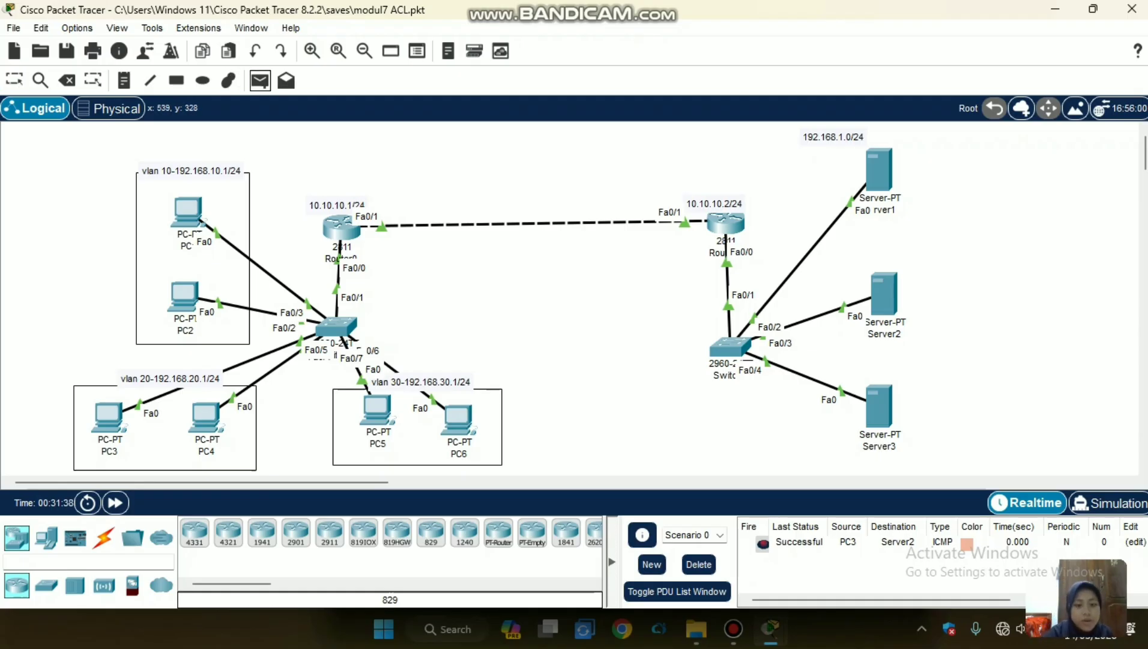
pyautogui.click(468, 426)
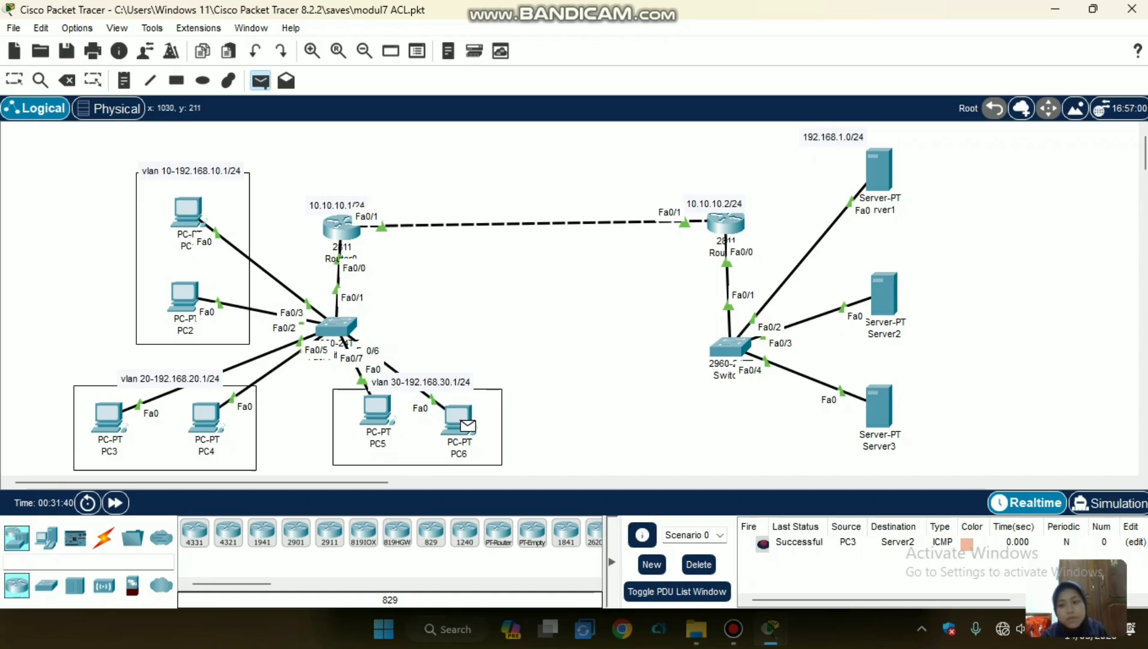
pyautogui.click(884, 294)
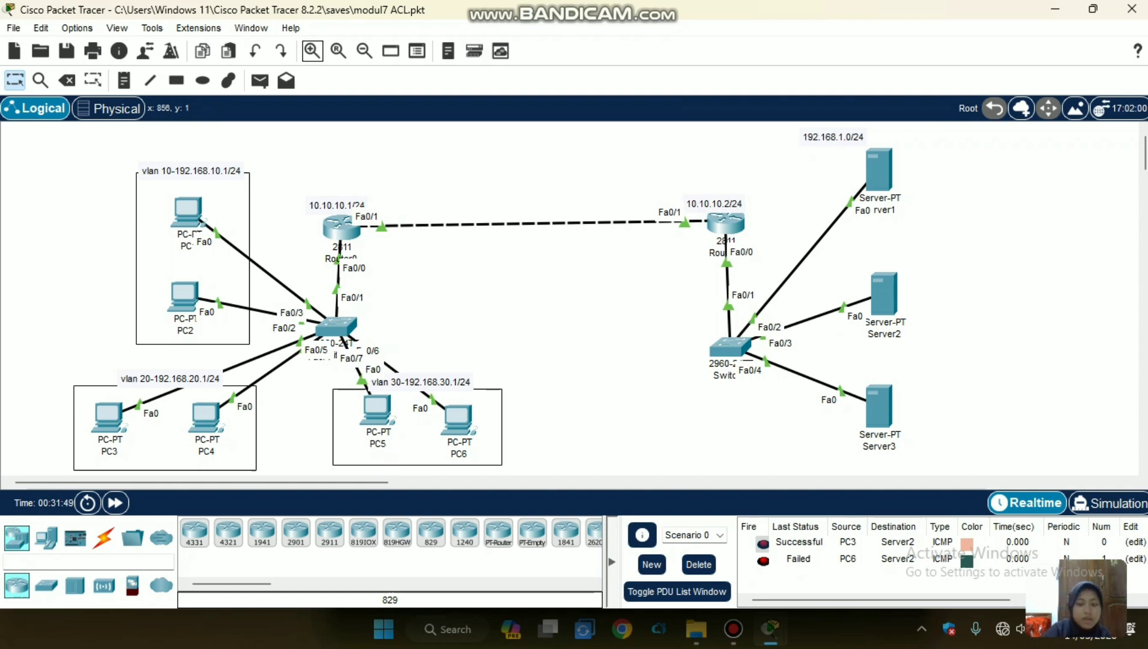
pyautogui.click(260, 81)
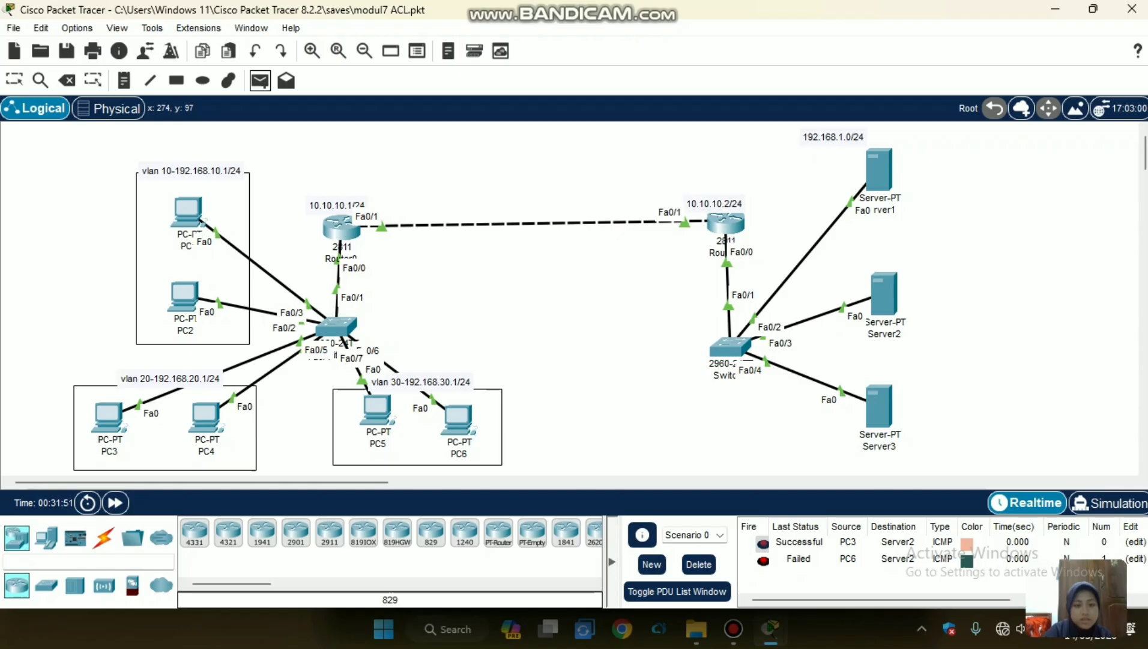
pyautogui.click(199, 217)
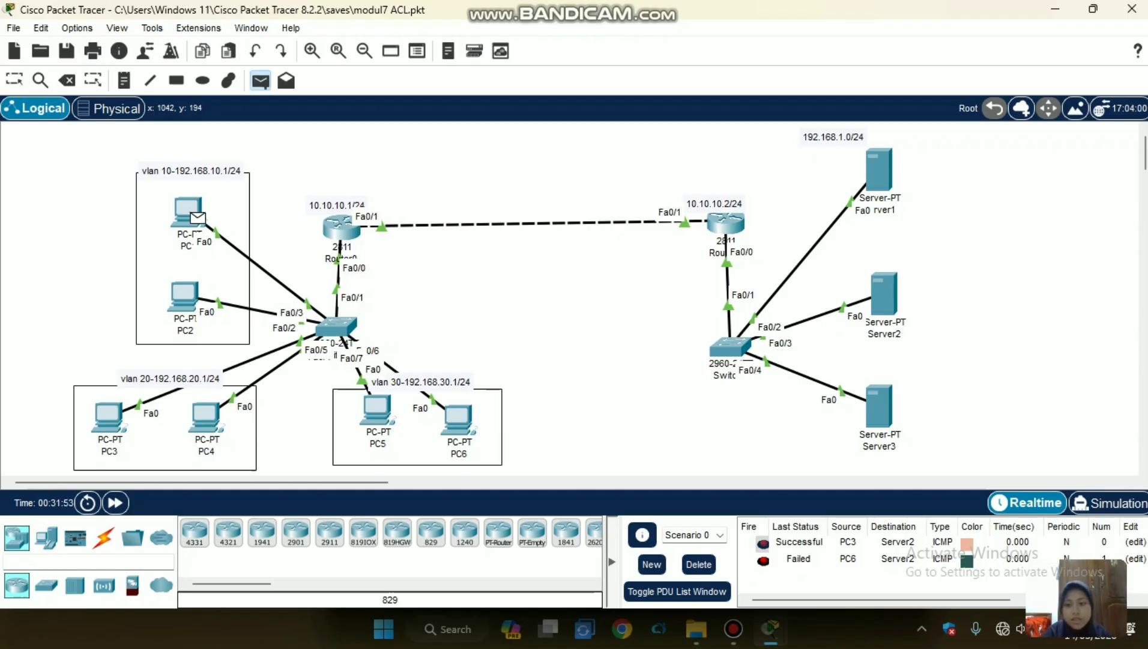
pyautogui.click(884, 293)
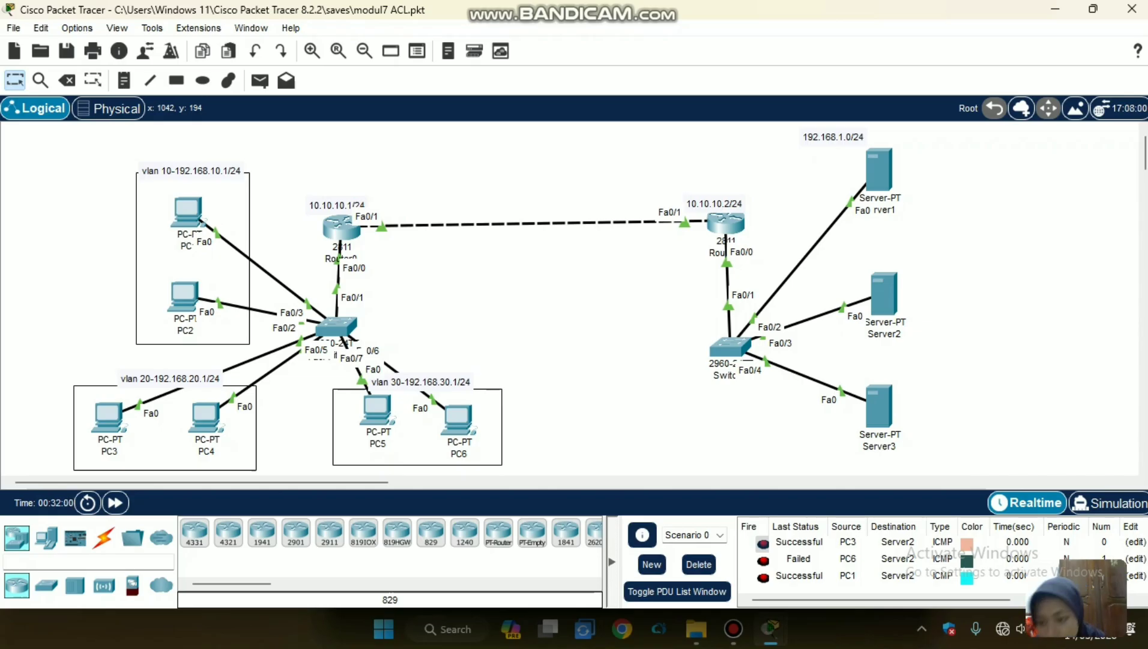
# Reopen Router1's command line and display its access lists from interface configuration mode with "do show access-lists".
pyautogui.click(726, 226)
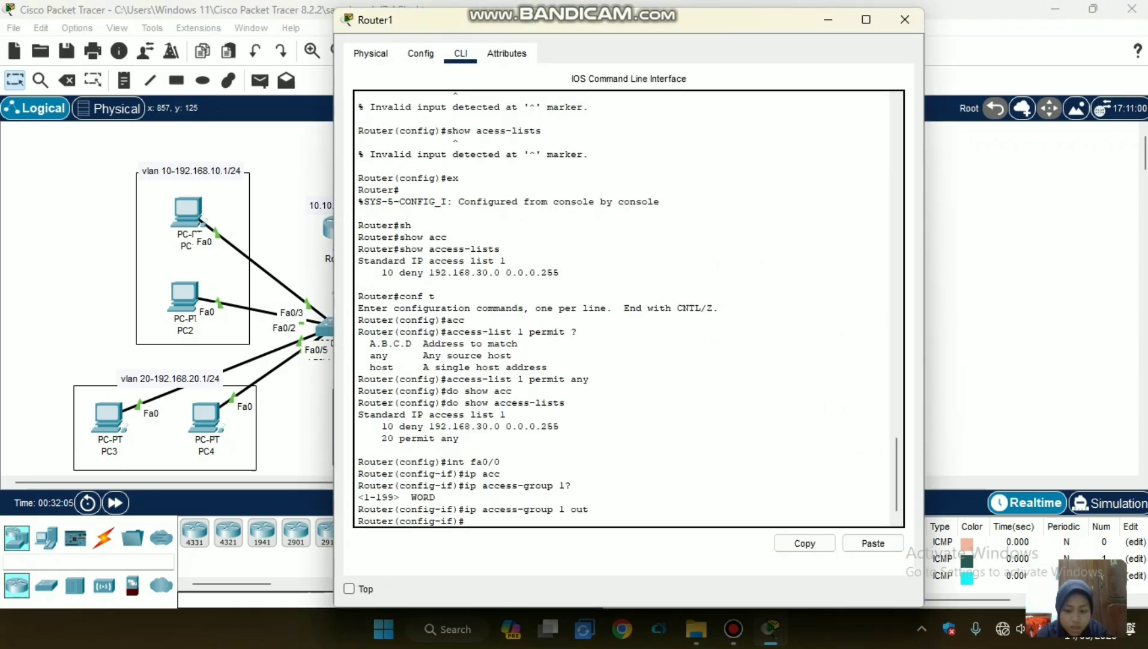
pyautogui.write('do s')
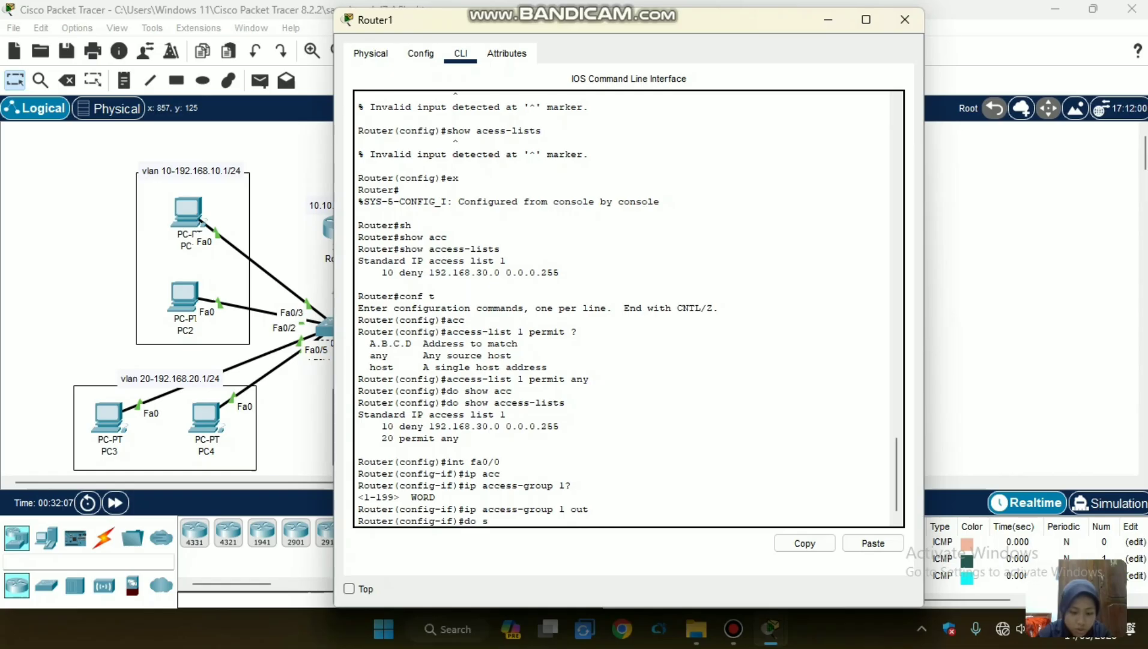
pyautogui.write('how')
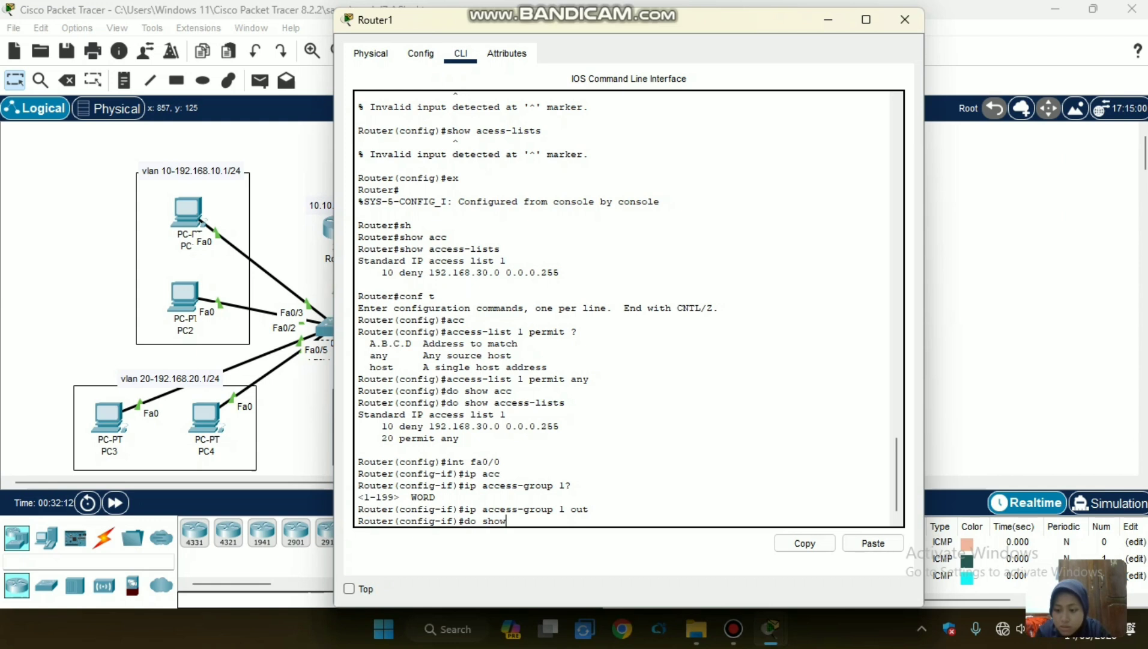
pyautogui.write('acc')
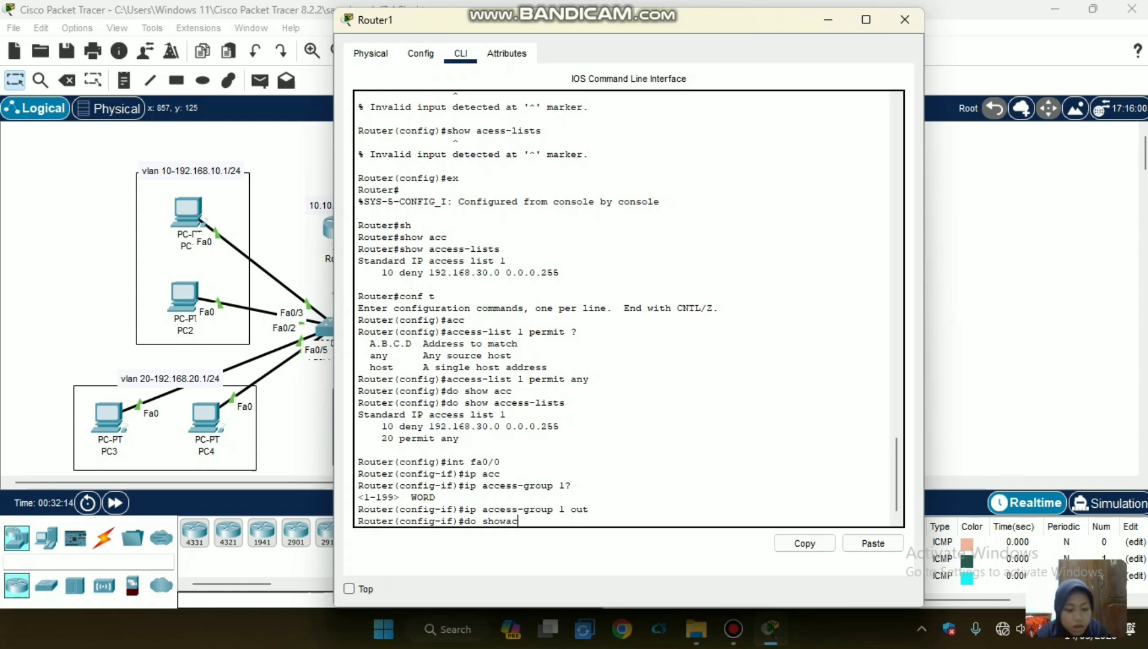
pyautogui.press('BackSpace')
pyautogui.press('BackSpace')
pyautogui.press('BackSpace')
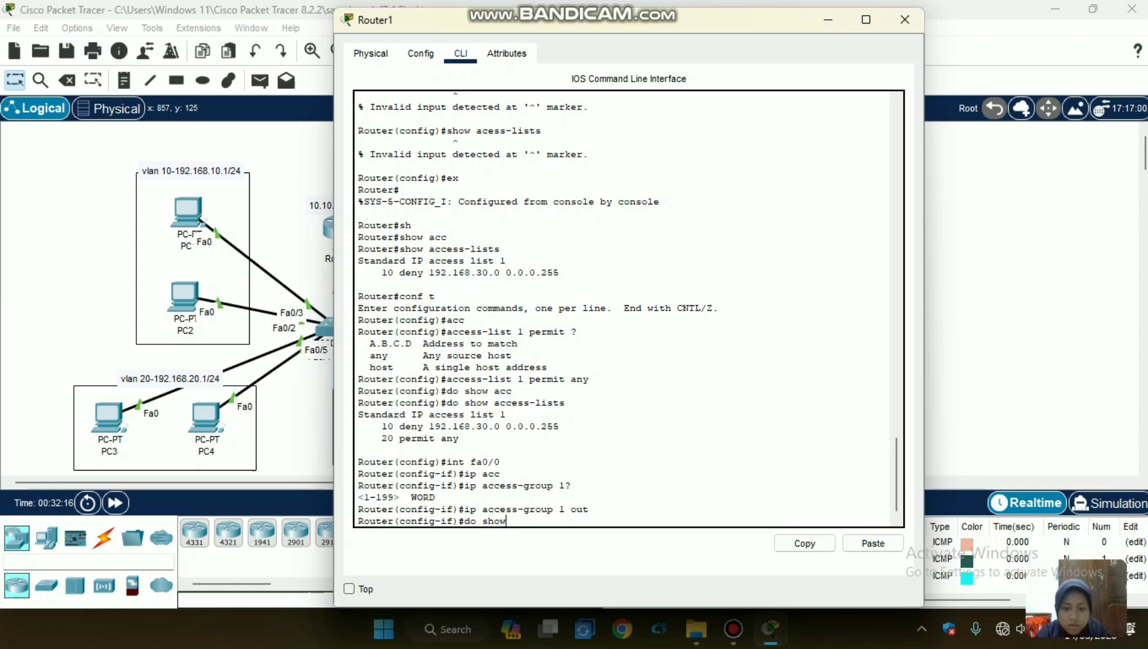
pyautogui.write('acc')
pyautogui.press('Tab')
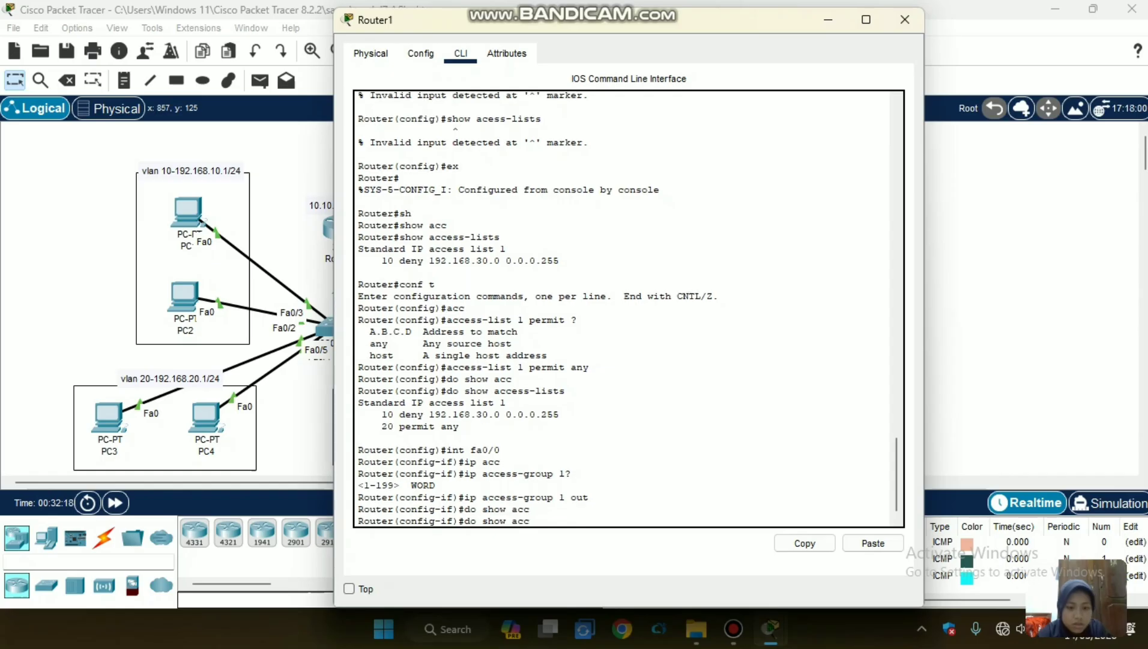
pyautogui.write('ess')
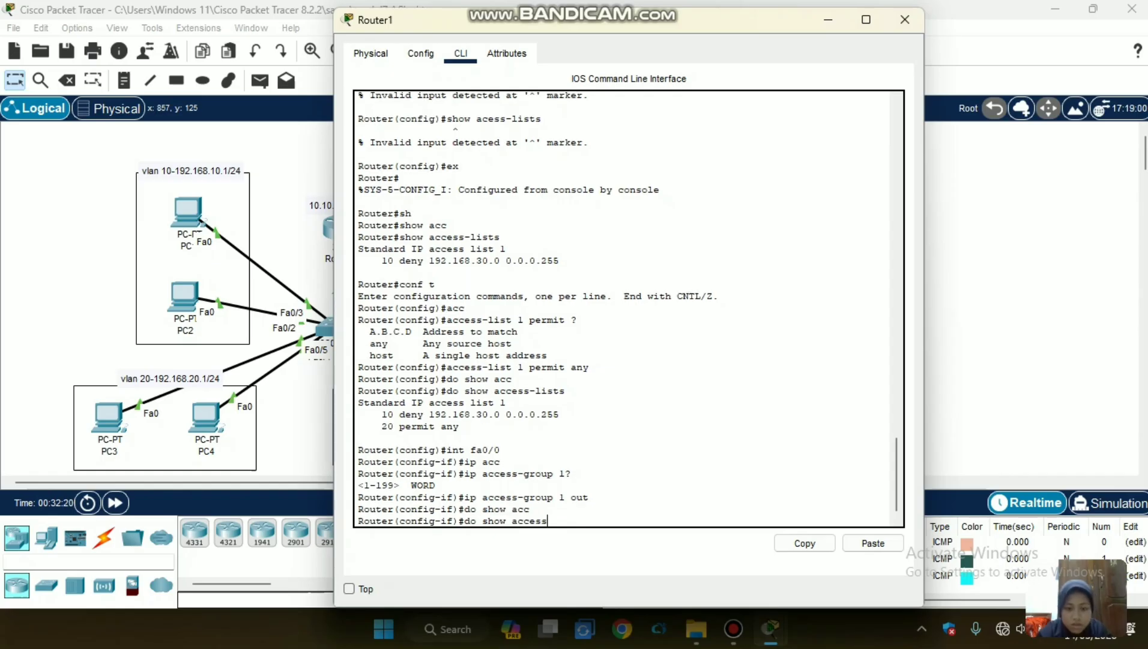
pyautogui.write('-li')
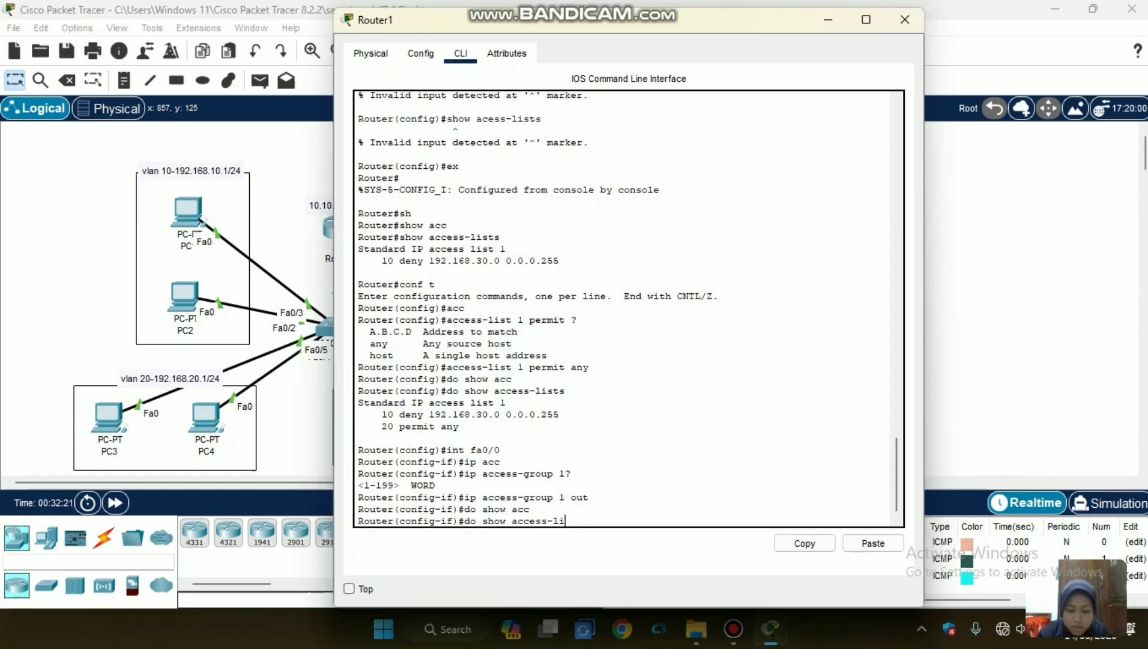
pyautogui.write('sts')
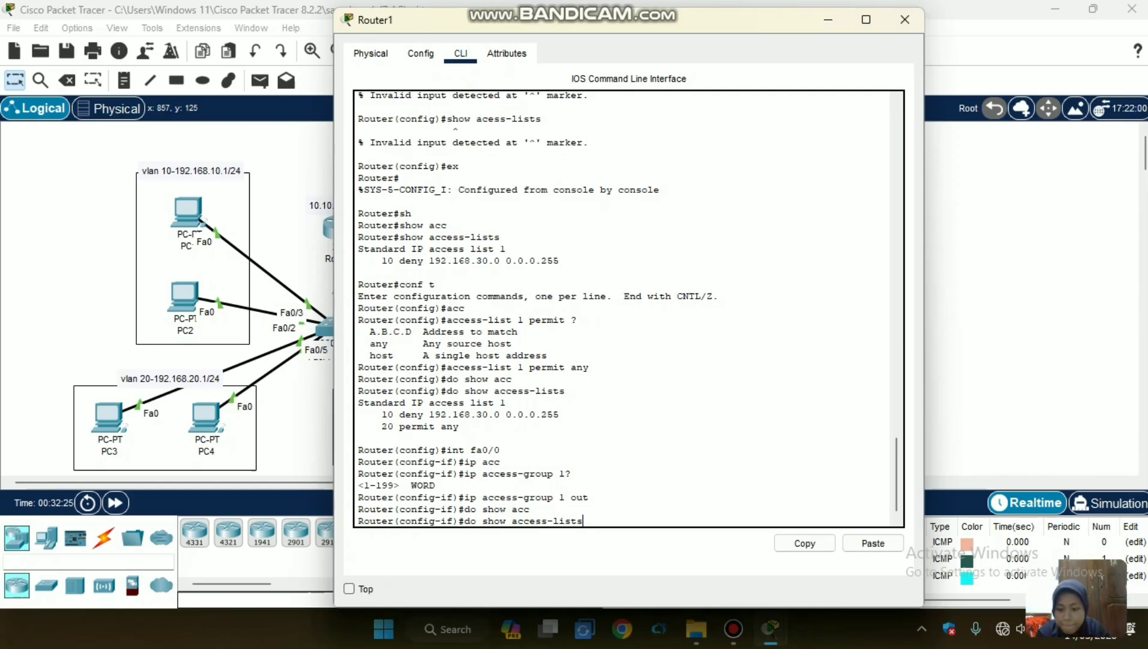
pyautogui.press('Return')
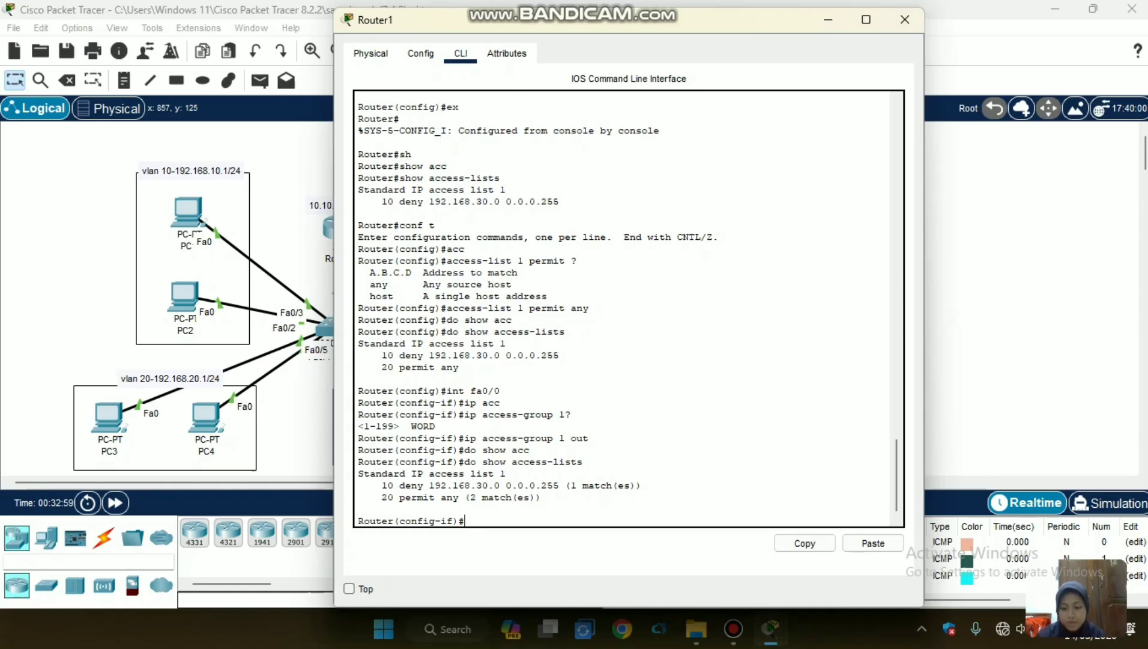
# Close Router1's window, send a simple PDU from PC6 to Server1, and check its entry in the PDU list.
pyautogui.hotkey('alt', 'F4')
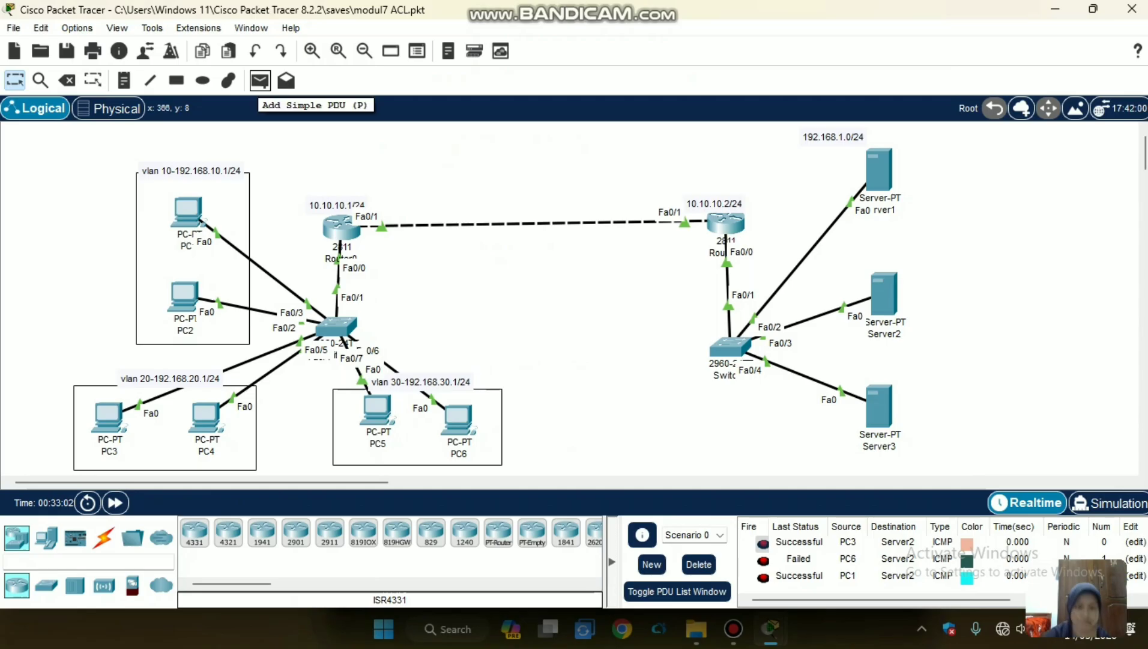
pyautogui.click(260, 80)
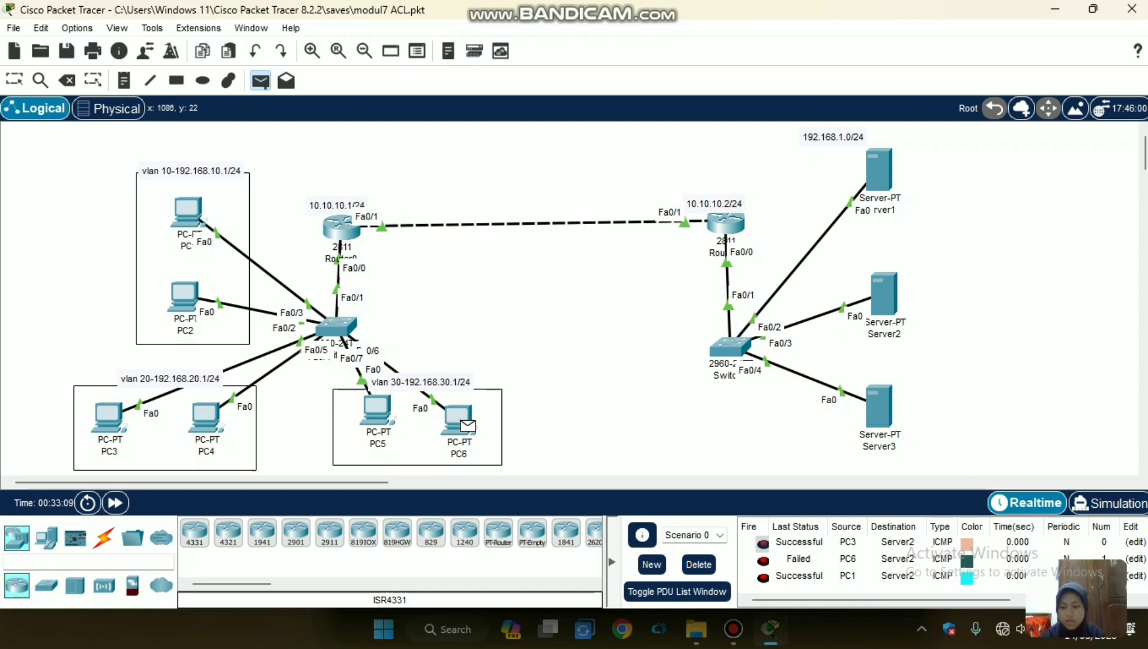
pyautogui.click(879, 168)
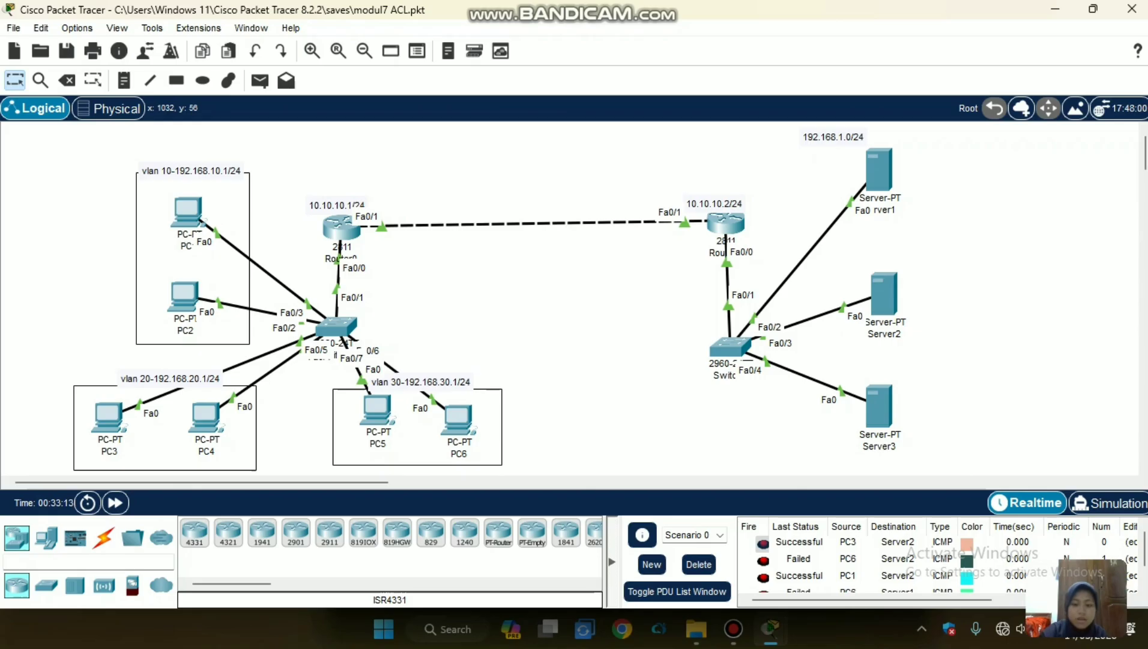
pyautogui.scroll(-1, 871, 560)
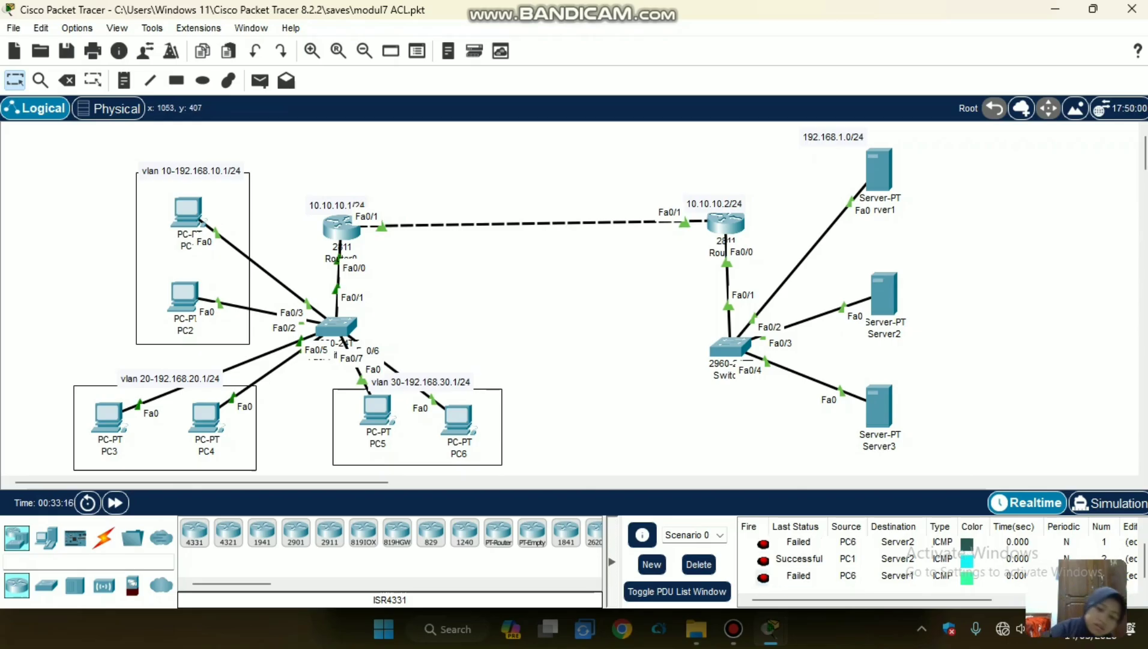
# Clear the scenario's PDU list and send a simple PDU from PC6 to Server3.
pyautogui.click(698, 564)
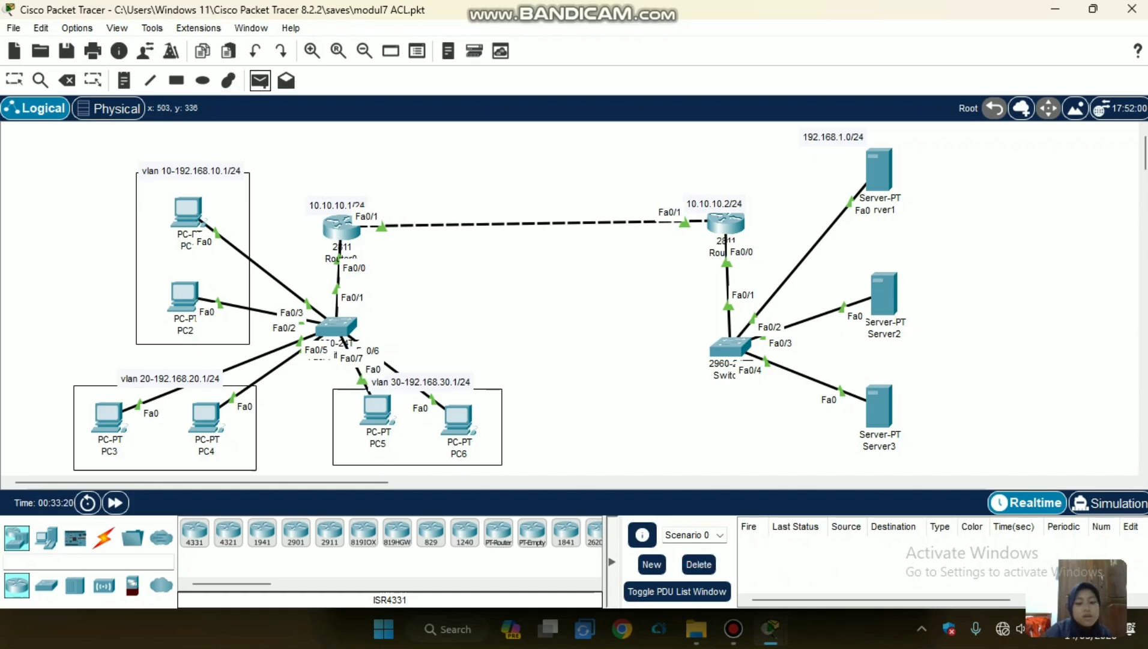
pyautogui.click(458, 420)
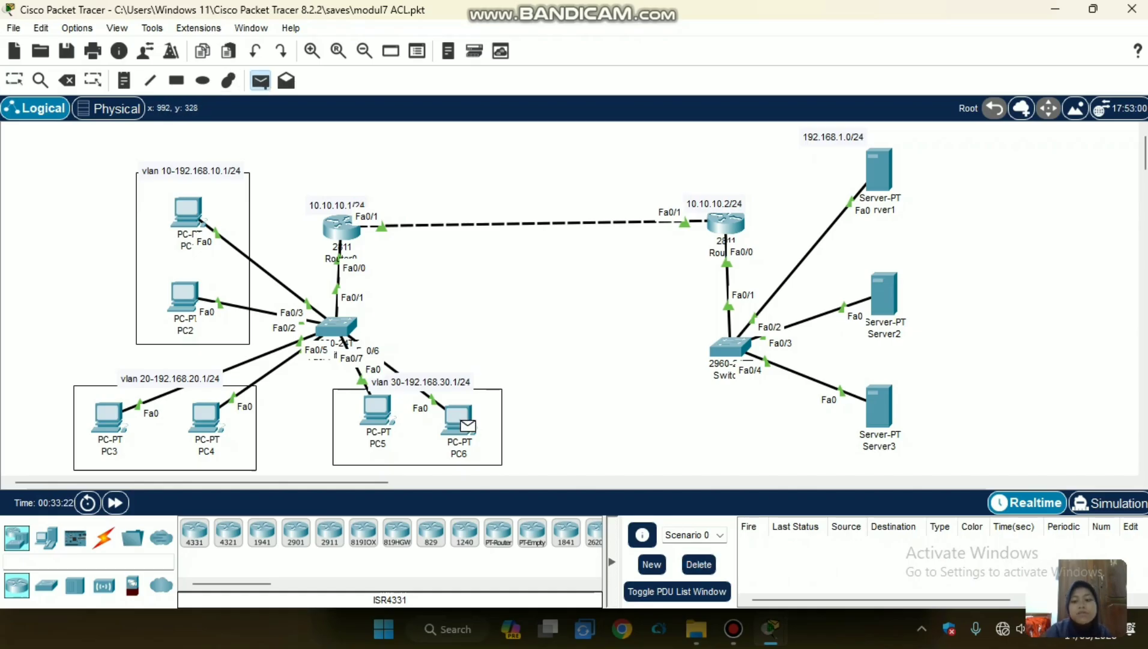
pyautogui.click(878, 407)
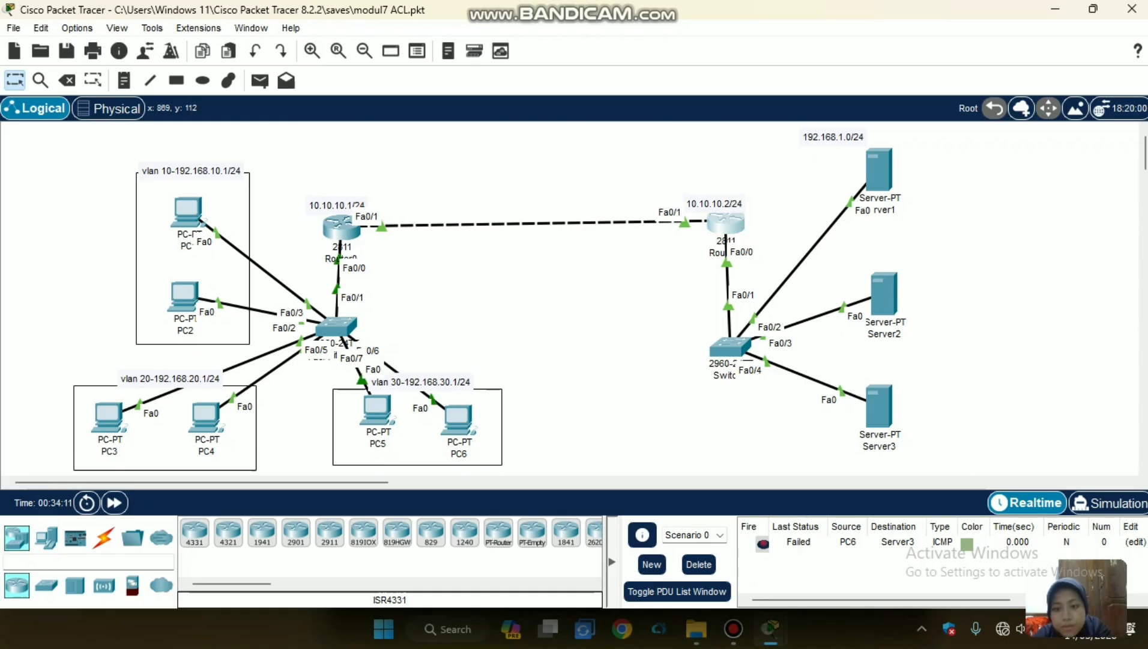
# Switch Router1's configuration to interface fa0/1 and remove the outbound access group with "no ip access-group 1 out".
pyautogui.click(726, 224)
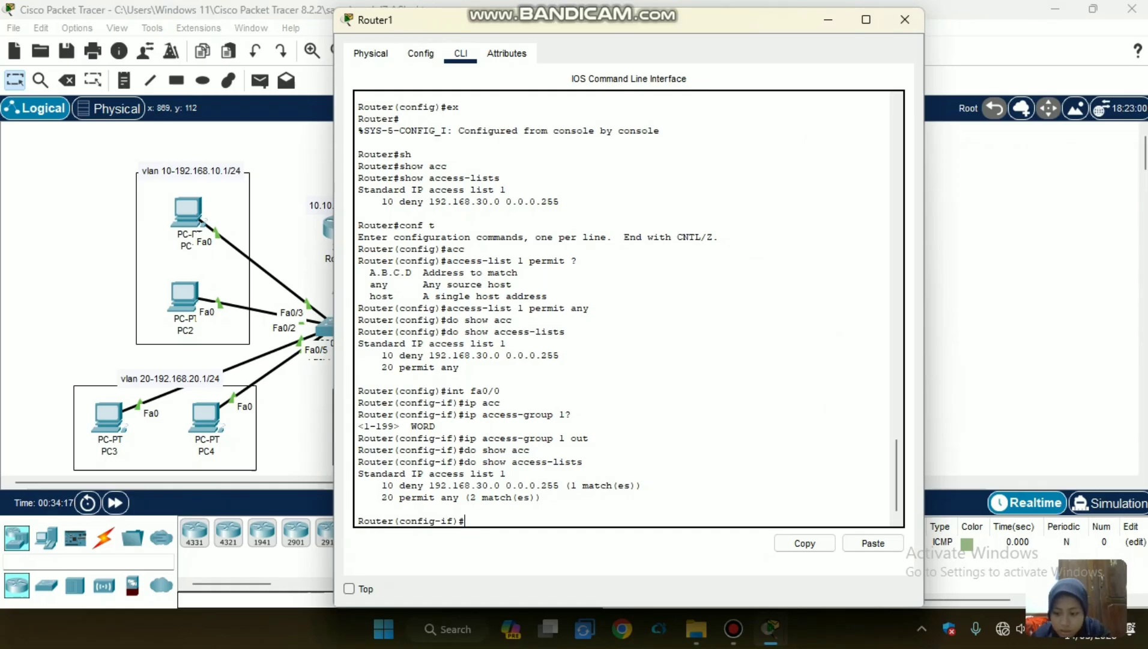
pyautogui.write('ex')
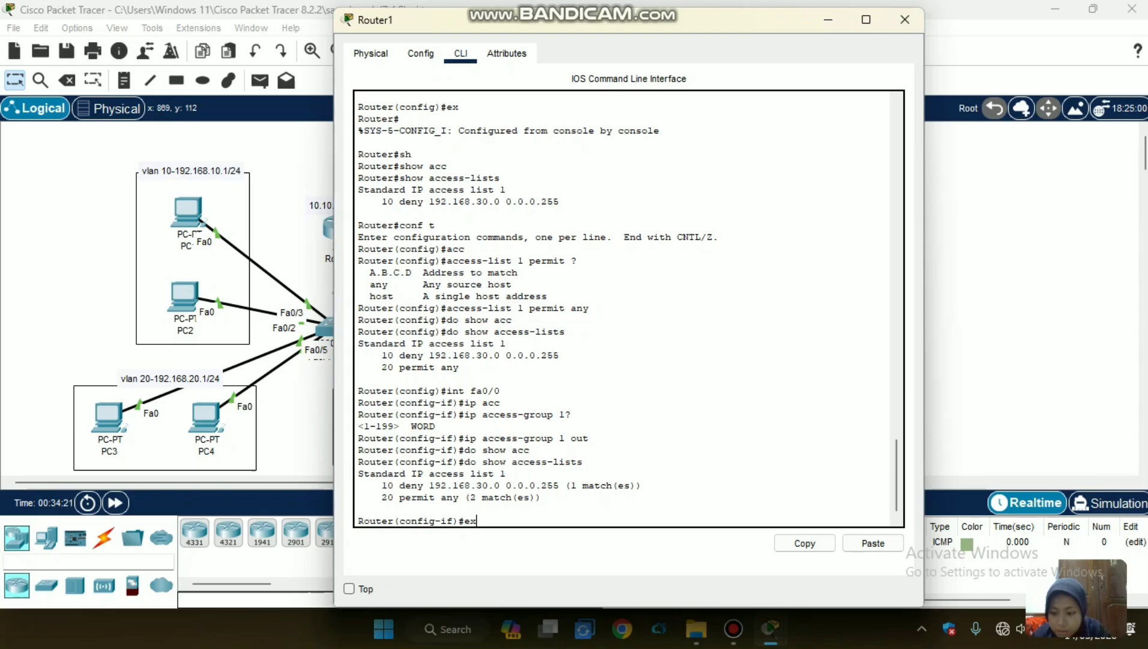
pyautogui.press('Return')
pyautogui.write('int fa0/1')
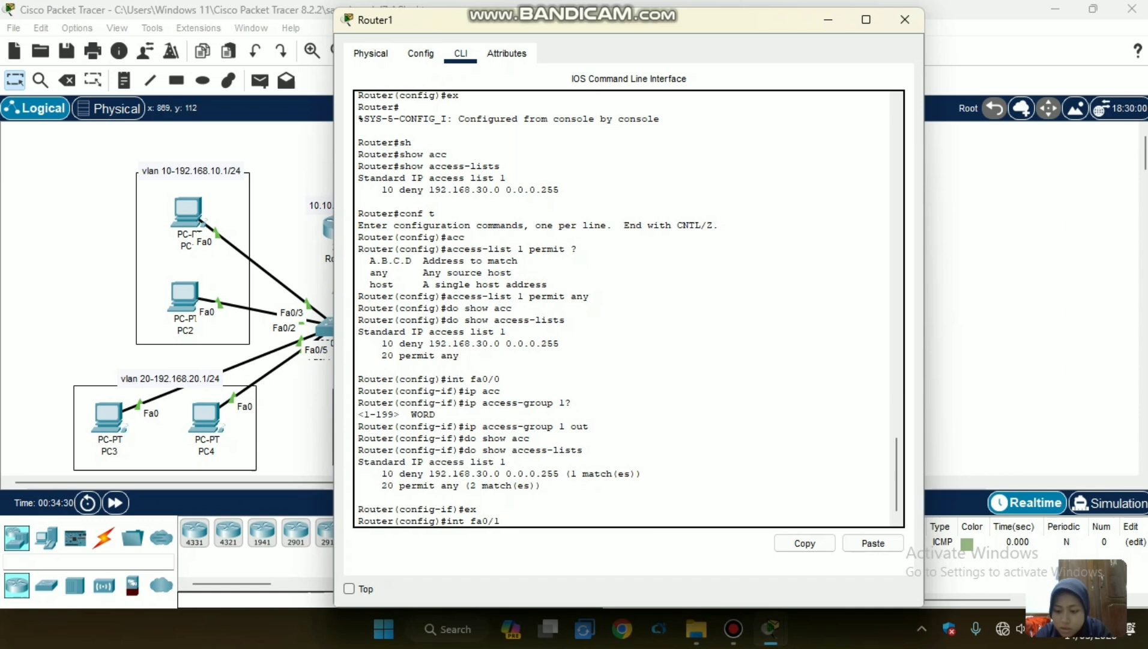
pyautogui.press('Return')
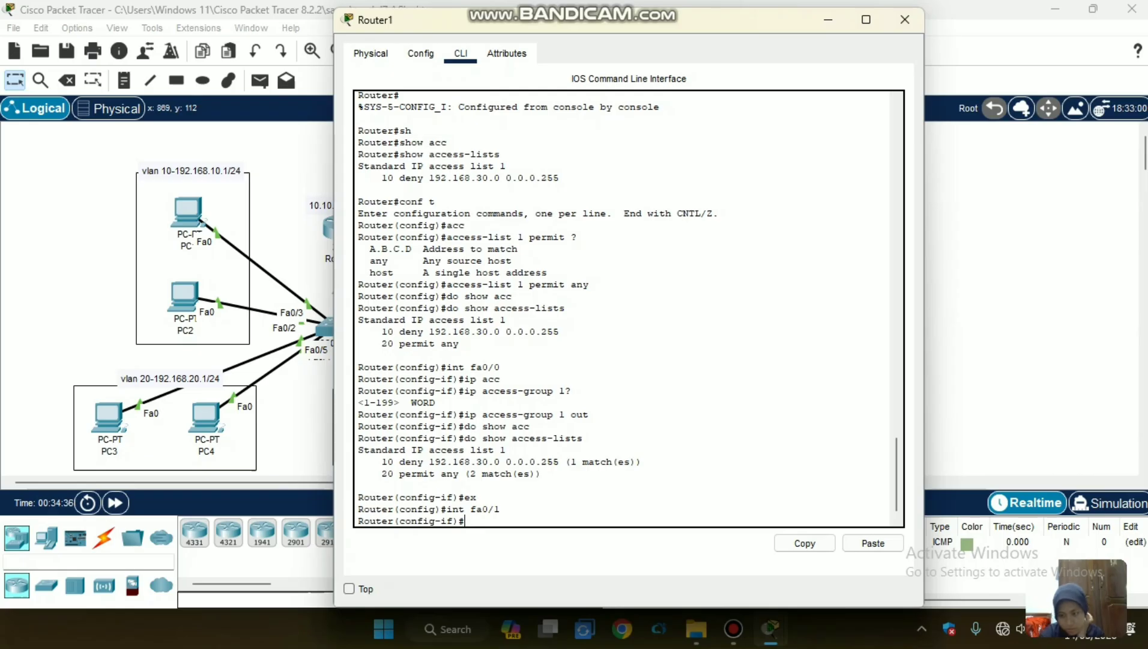
pyautogui.write('no ip access-group 1 out')
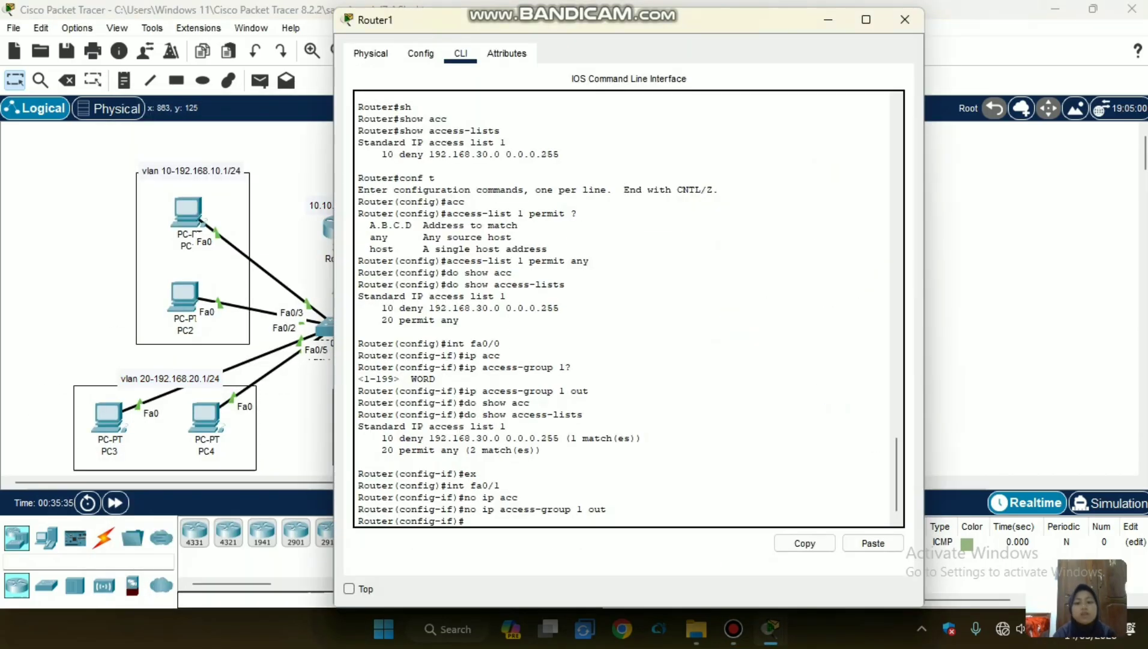
pyautogui.moveTo(464, 508); pyautogui.dragTo(478, 474)
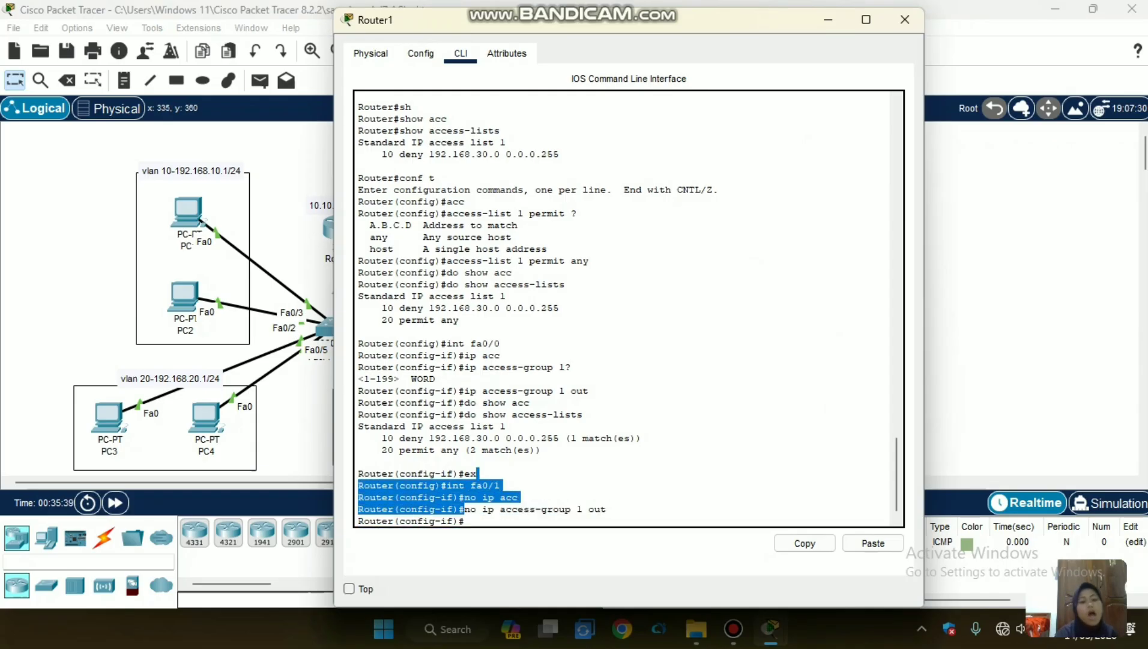
# Return to the topology and send two simple PDUs from PC6 to Server2.
pyautogui.click(314, 416)
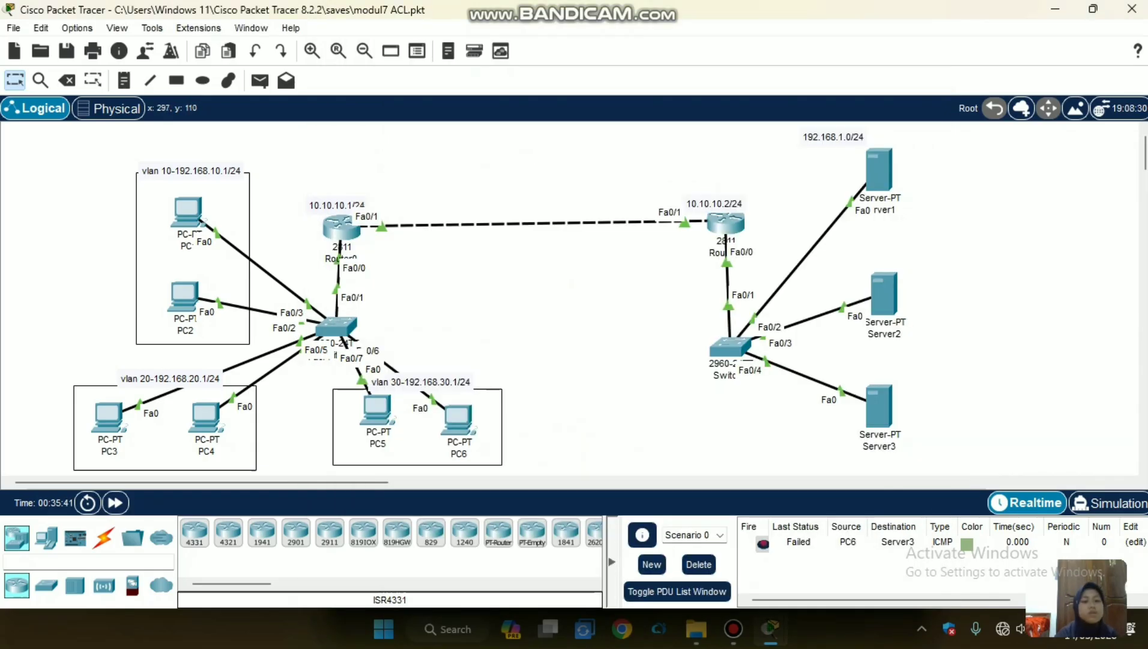
pyautogui.click(260, 80)
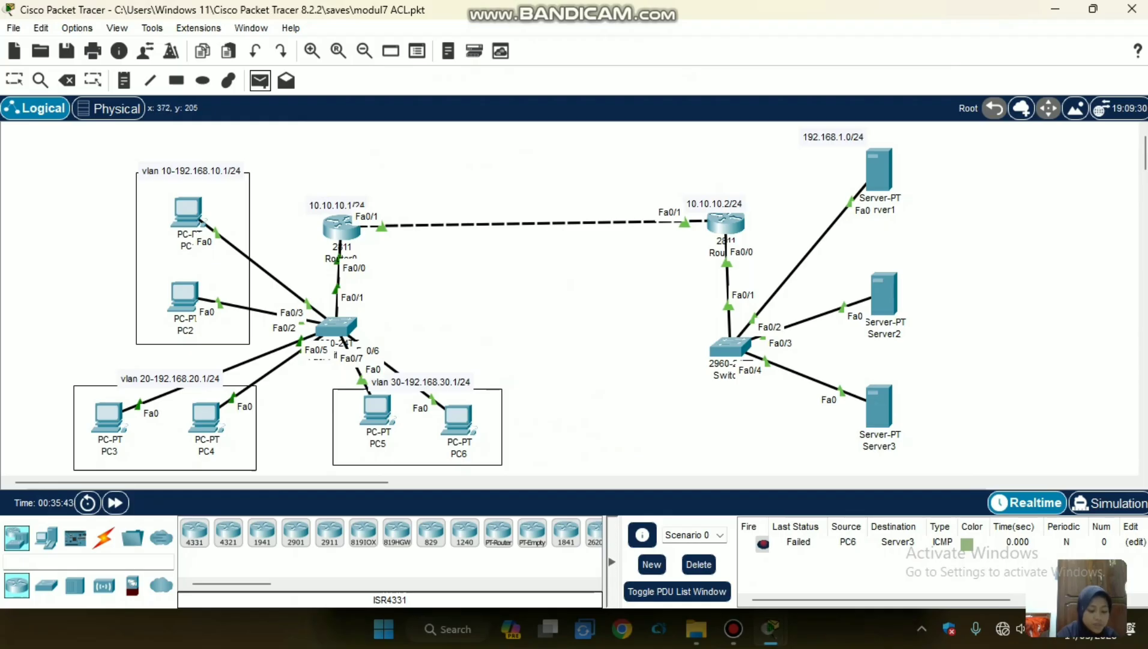
pyautogui.moveTo(336, 328)
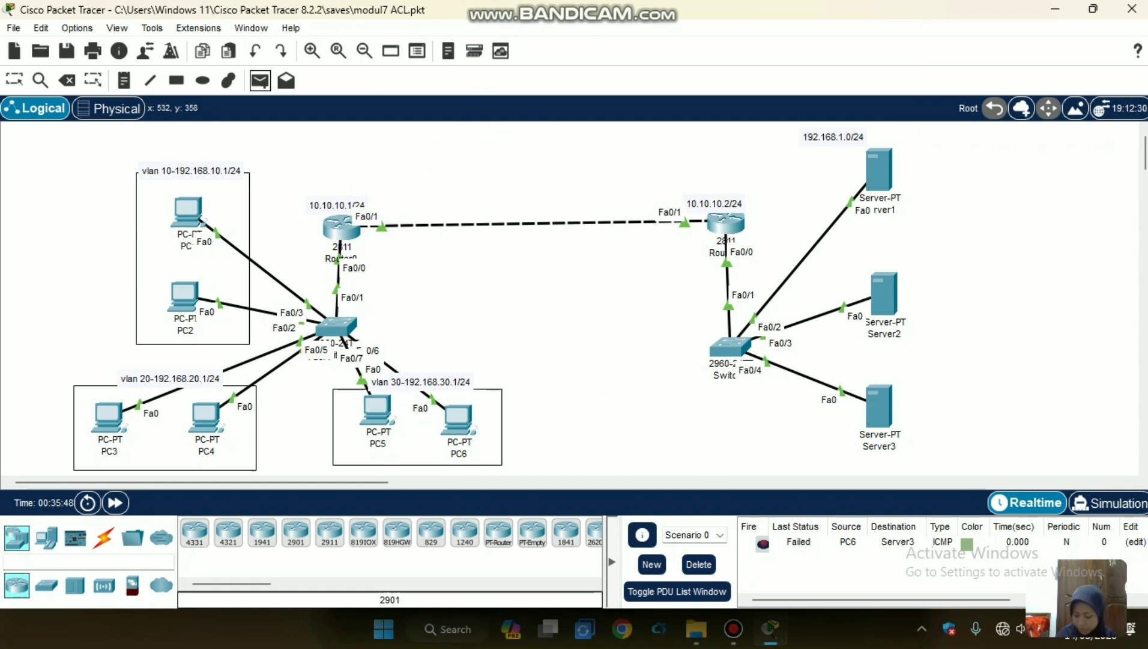
pyautogui.click(466, 426)
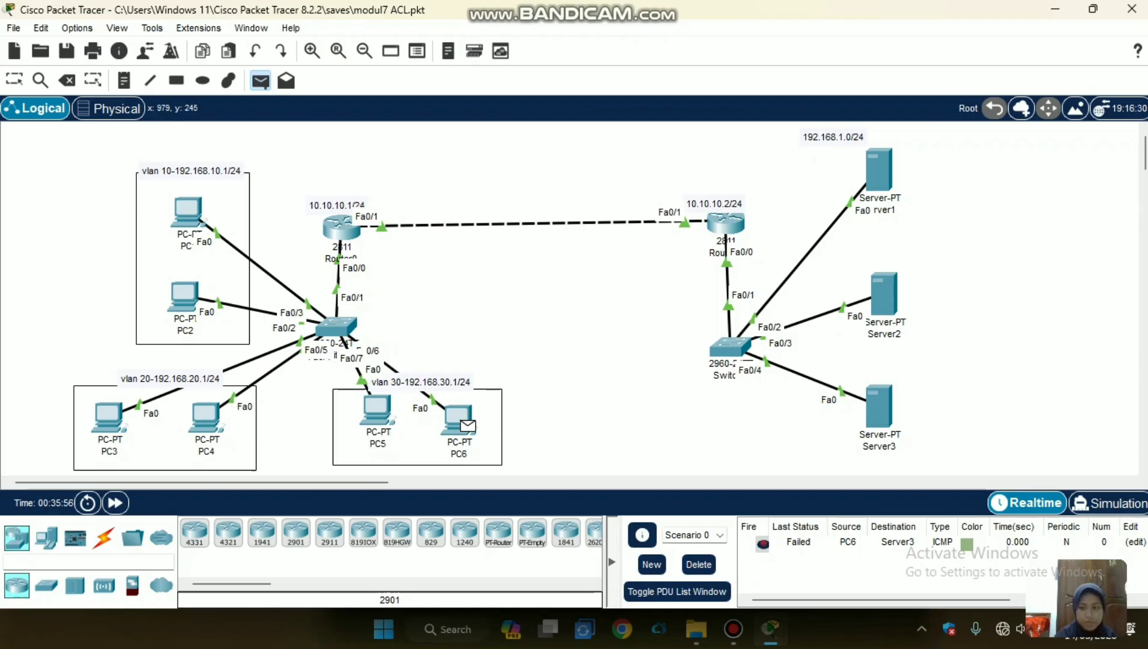
pyautogui.click(884, 294)
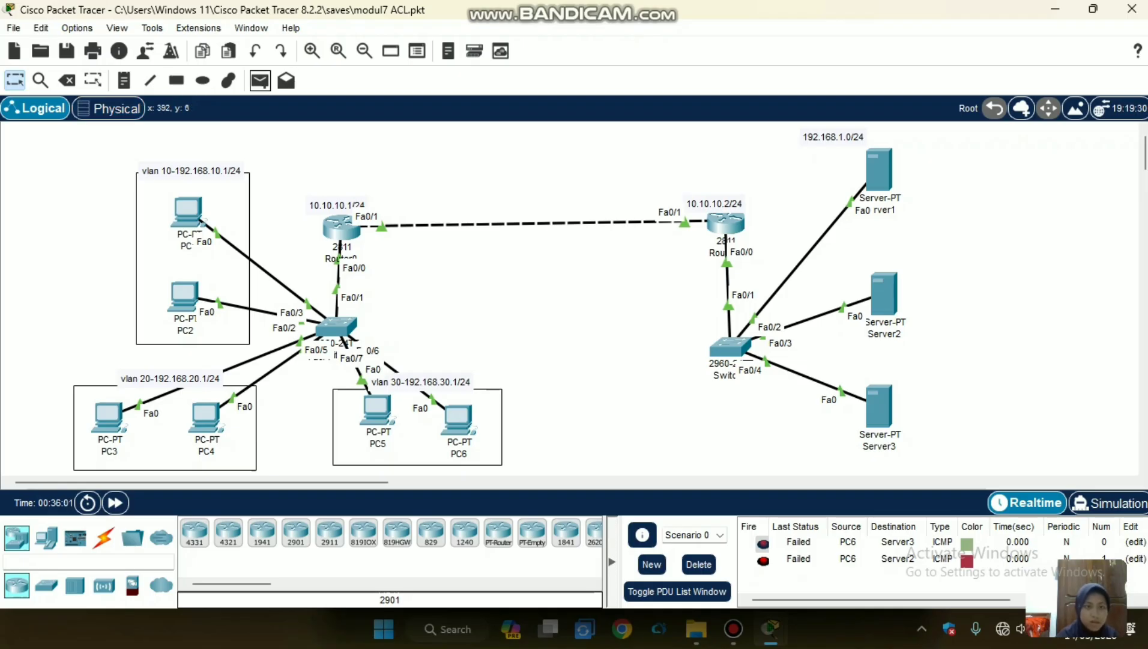
pyautogui.click(260, 81)
pyautogui.click(458, 420)
pyautogui.click(883, 294)
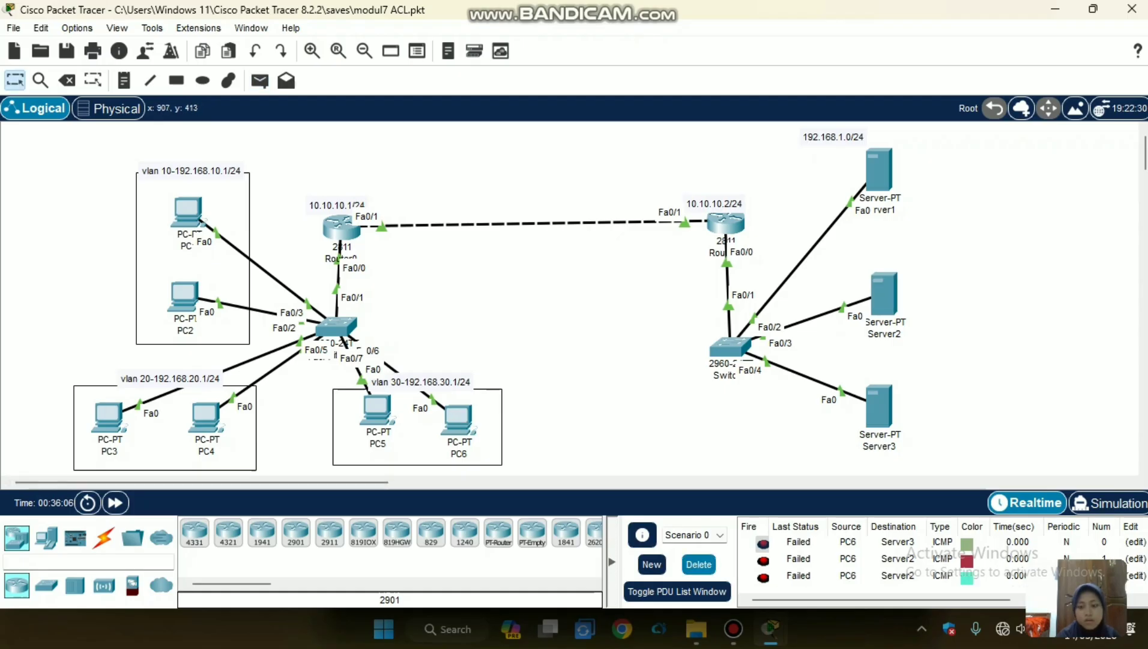
# Clear the scenario's PDU list and send a simple PDU from PC6 to Server1.
pyautogui.click(699, 563)
pyautogui.click(260, 80)
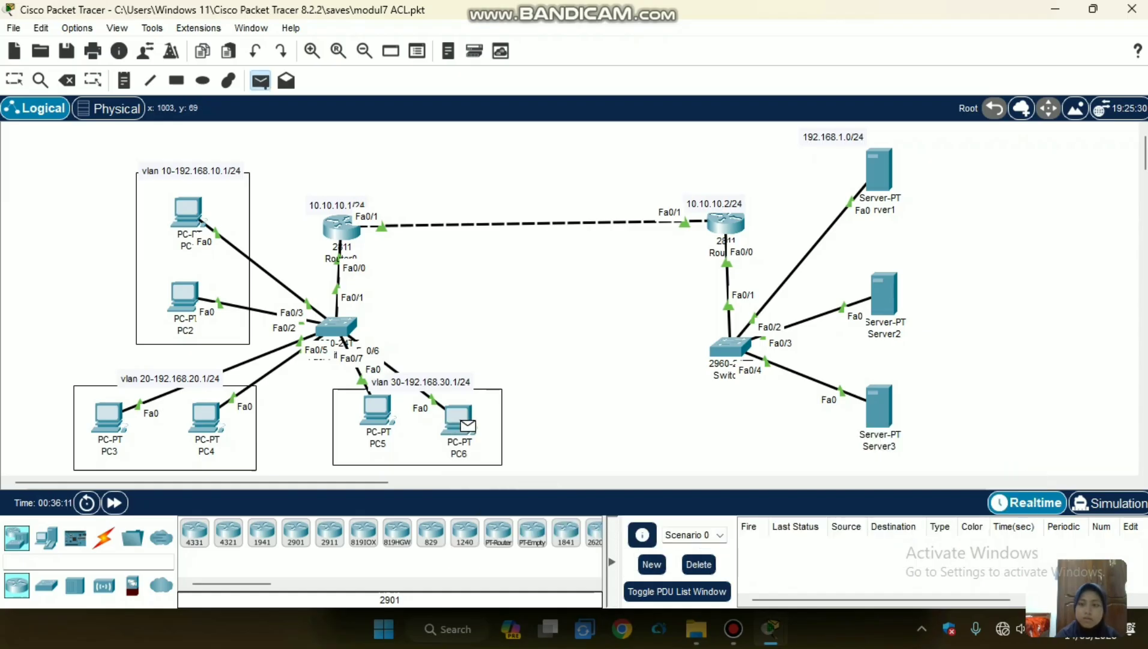
pyautogui.click(468, 425)
pyautogui.click(878, 168)
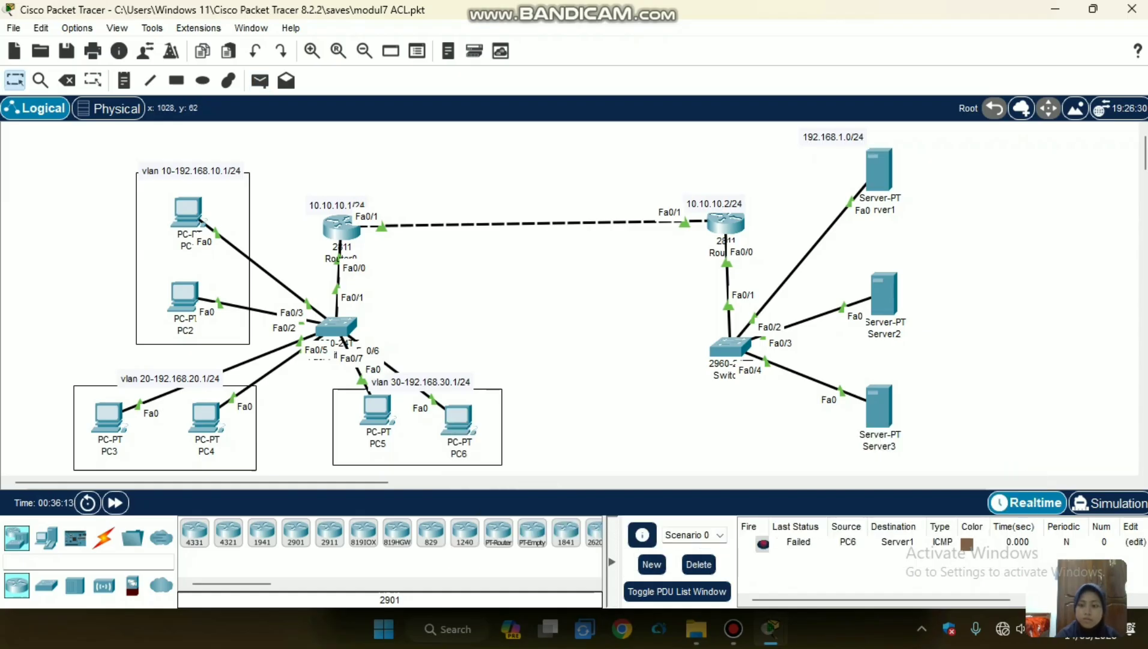
pyautogui.moveTo(734, 629)
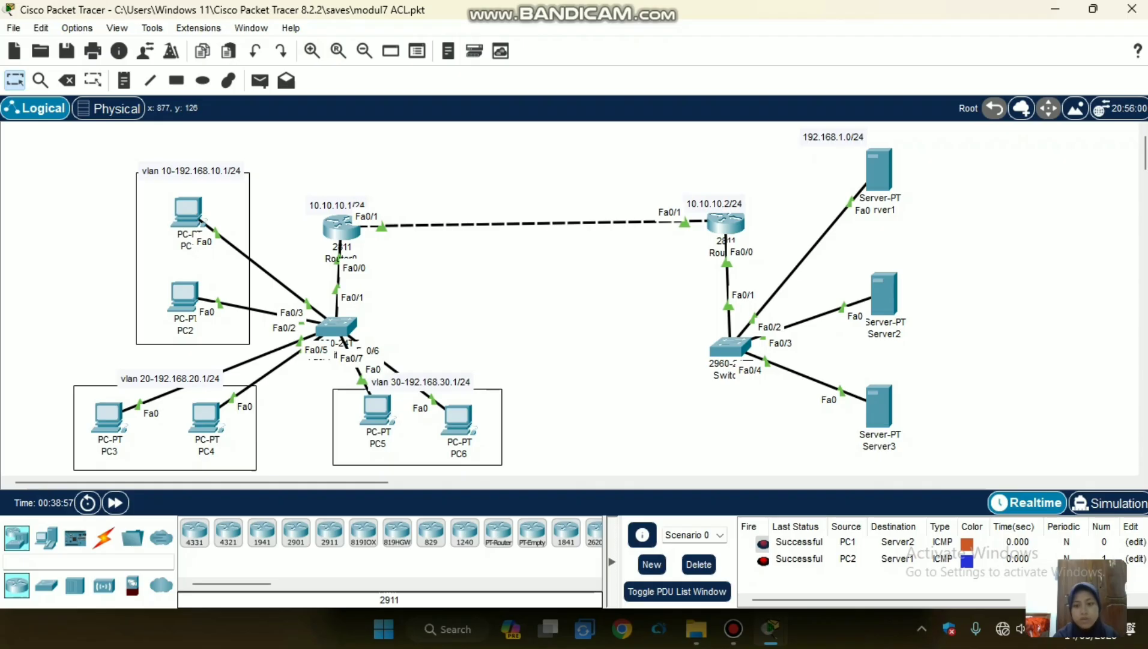
# Reopen Router1's command line, exit the current interface mode and enter configuration of interface fa0/1 again.
pyautogui.click(725, 223)
pyautogui.moveTo(478, 473); pyautogui.dragTo(464, 508)
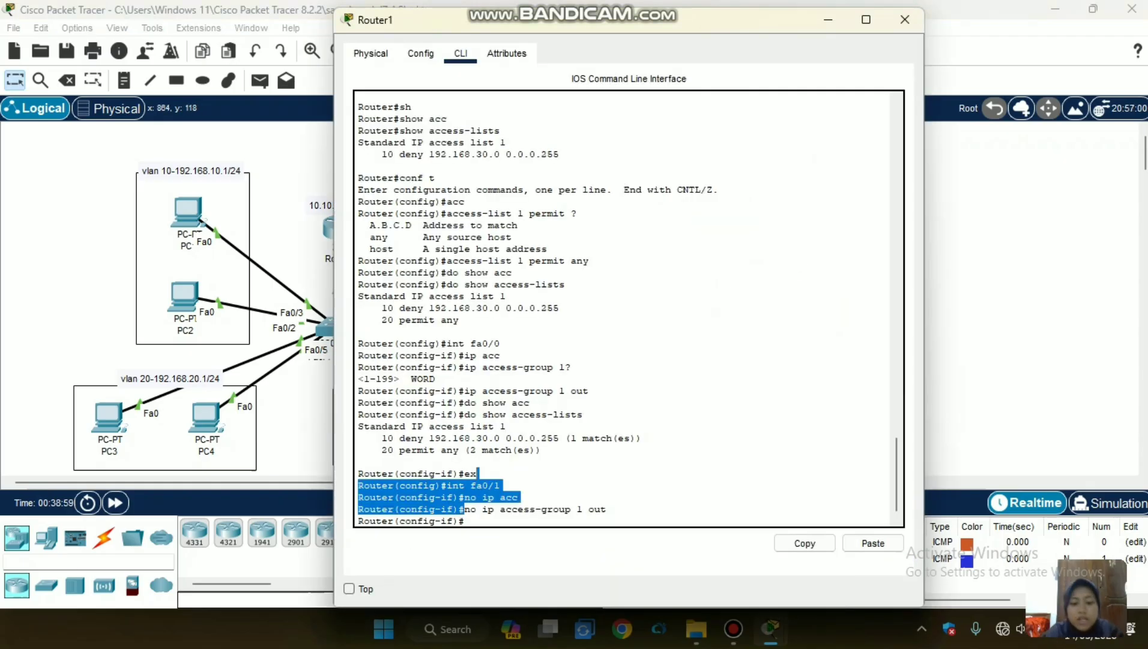
pyautogui.click(465, 521)
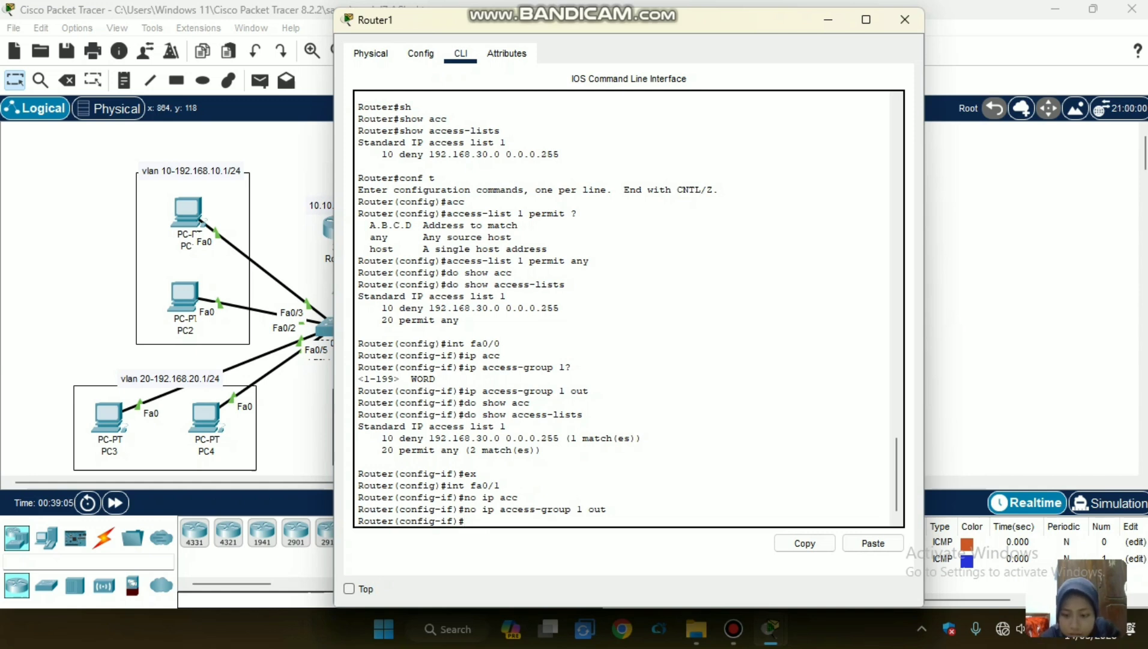
pyautogui.write('ex')
pyautogui.press('Return')
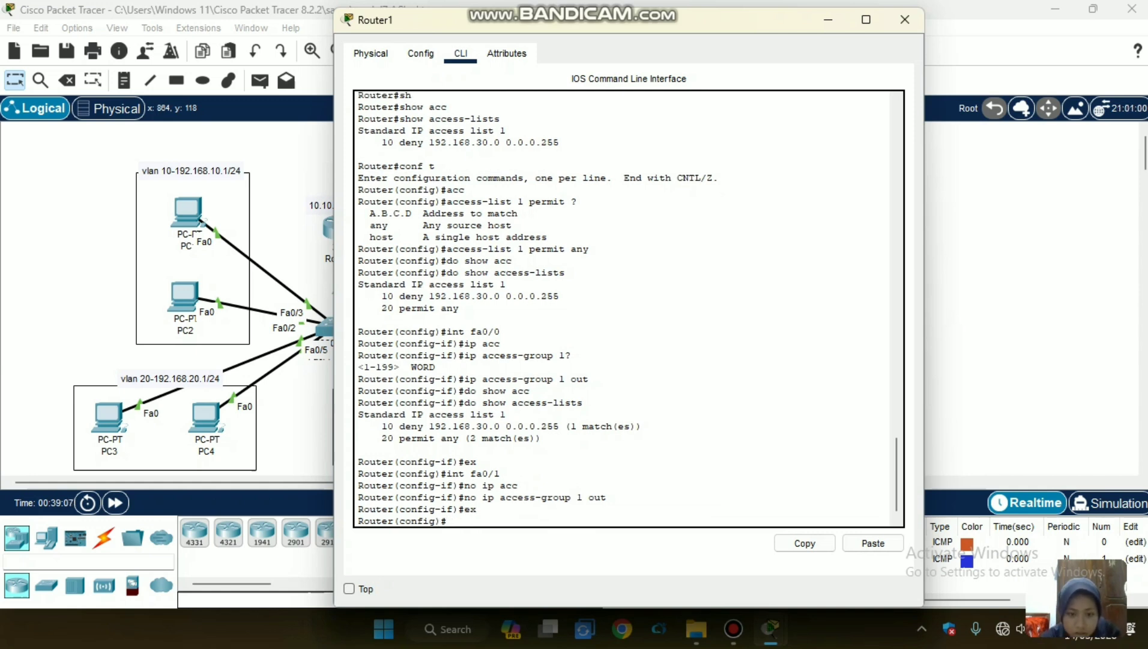
pyautogui.write('i')
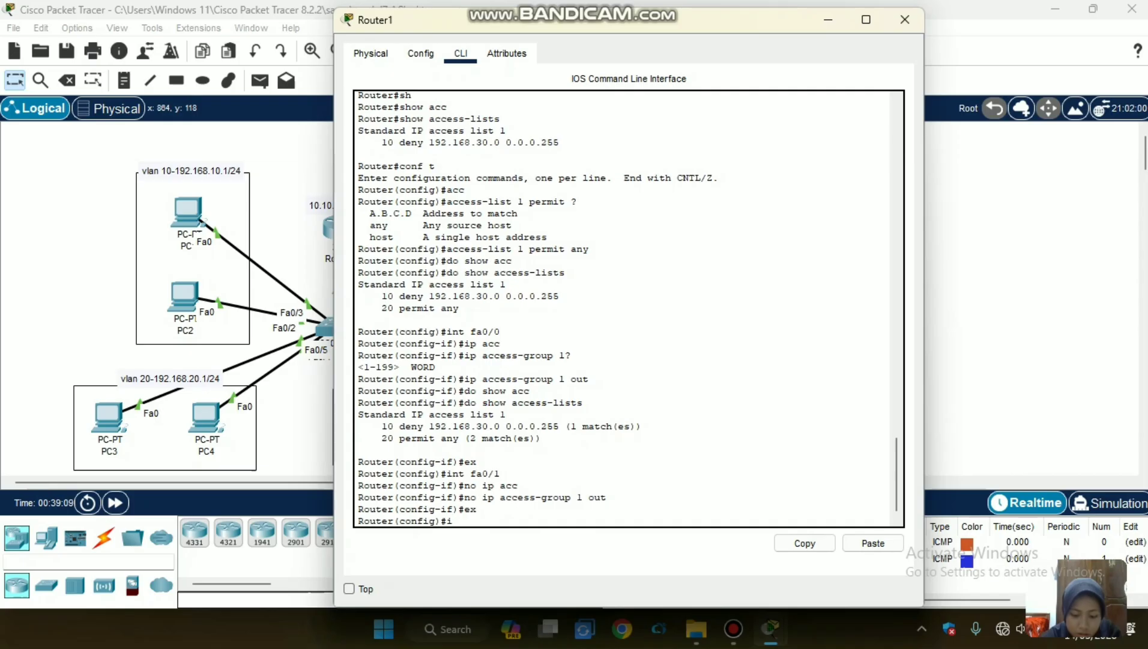
pyautogui.write('nt fa0/1')
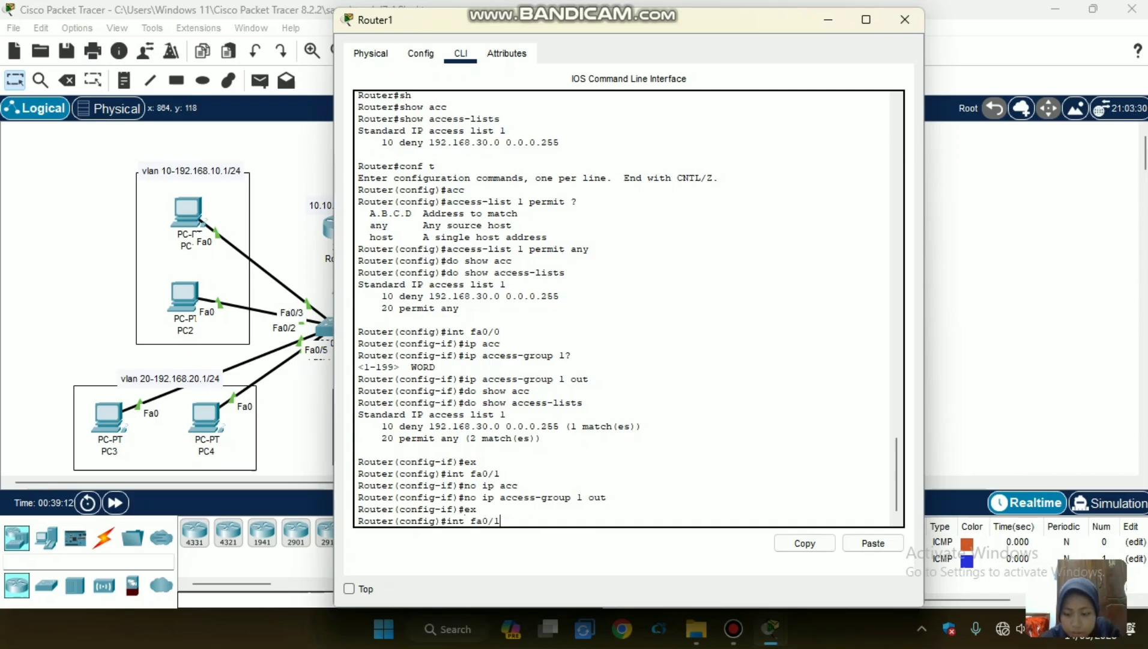
pyautogui.press('Return')
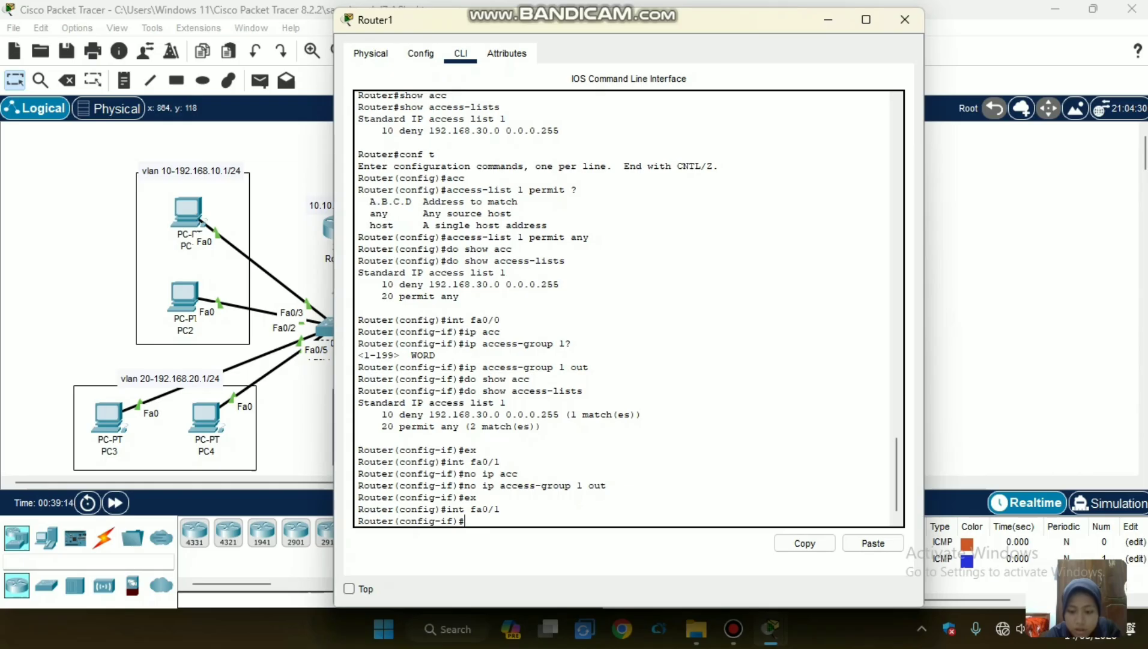
# Try to apply an inbound access group on Router1's fa0/1 with "ip access-group in".
pyautogui.write('ip acc')
pyautogui.press('Tab')
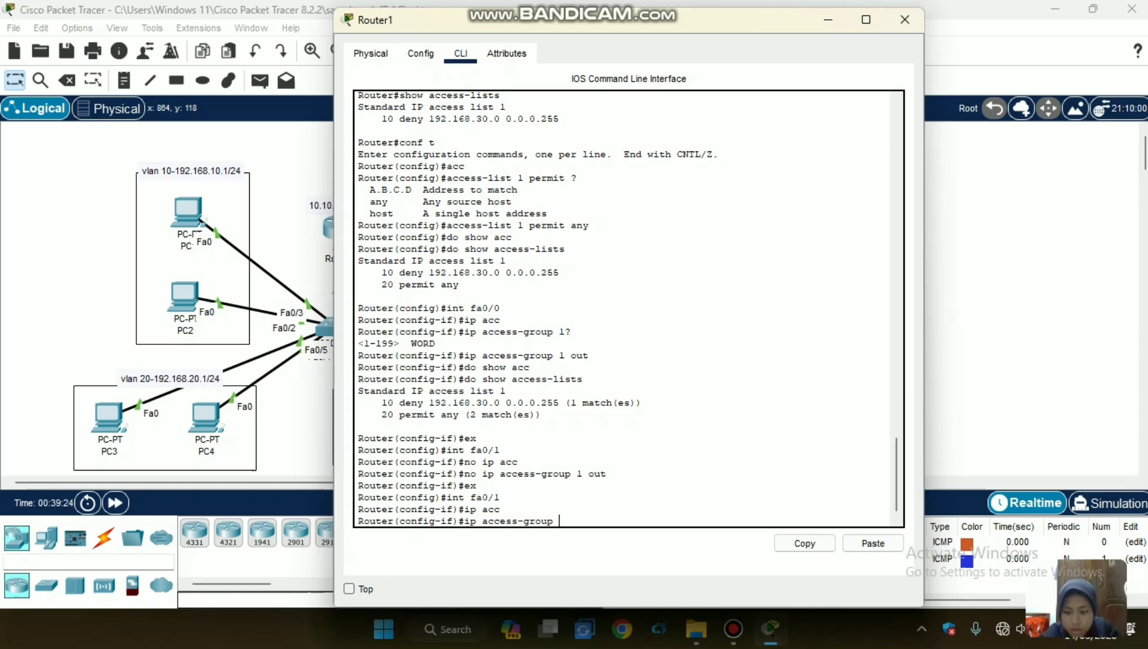
pyautogui.write('n')
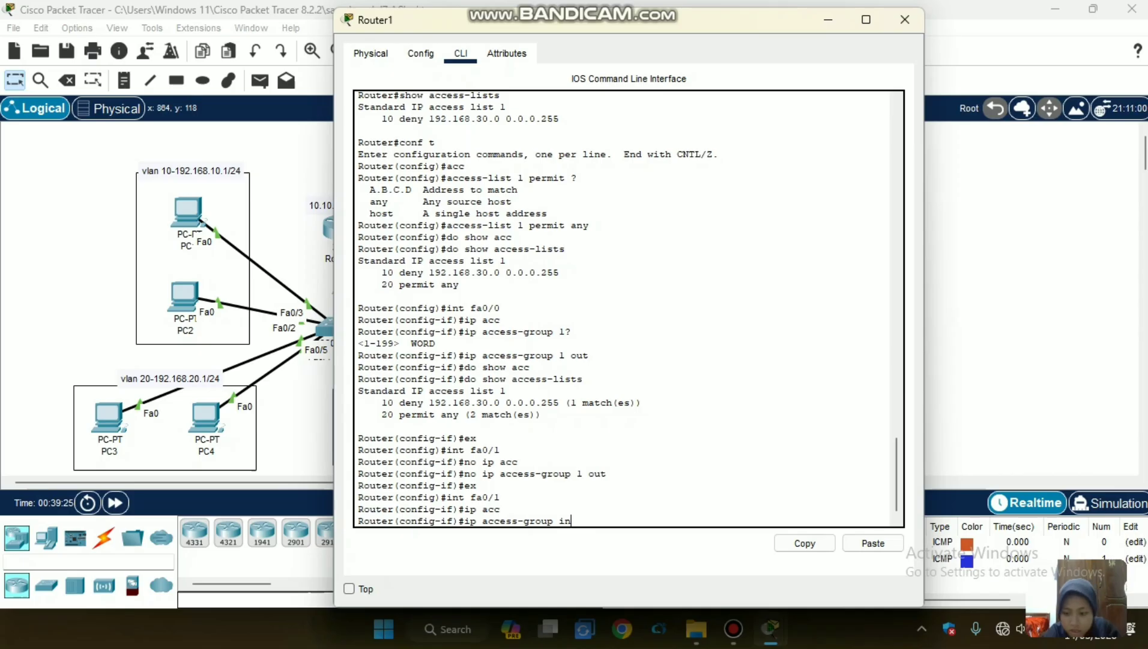
pyautogui.press('Return')
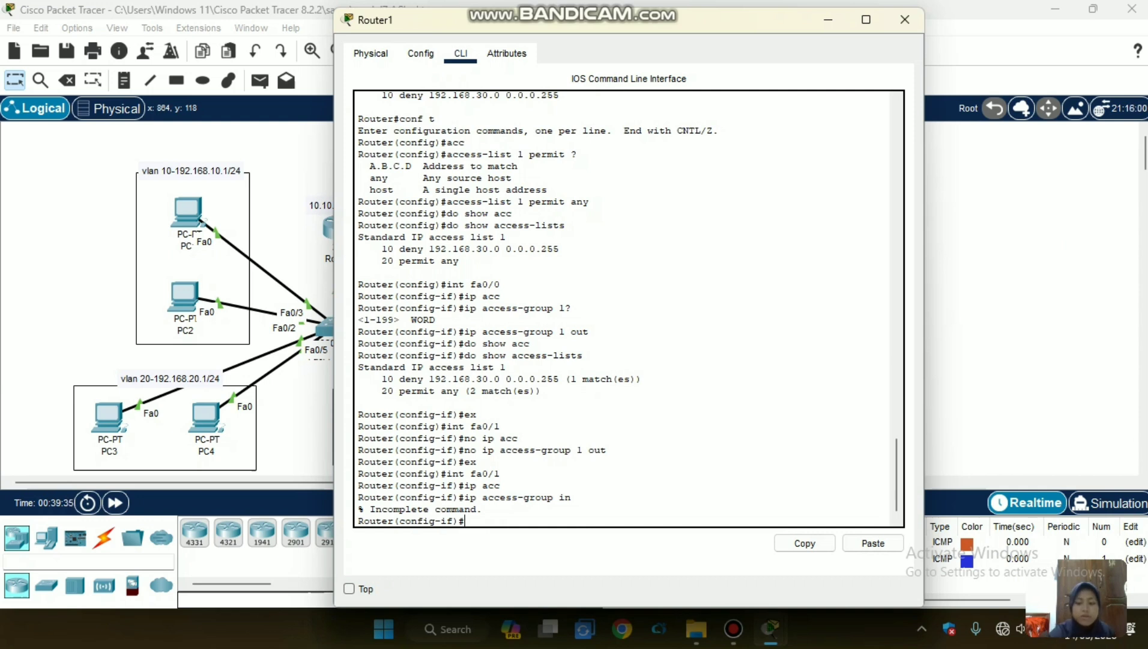
# Return to the topology, clear the PDU list and send a simple PDU from PC6 to Server2.
pyautogui.click(286, 213)
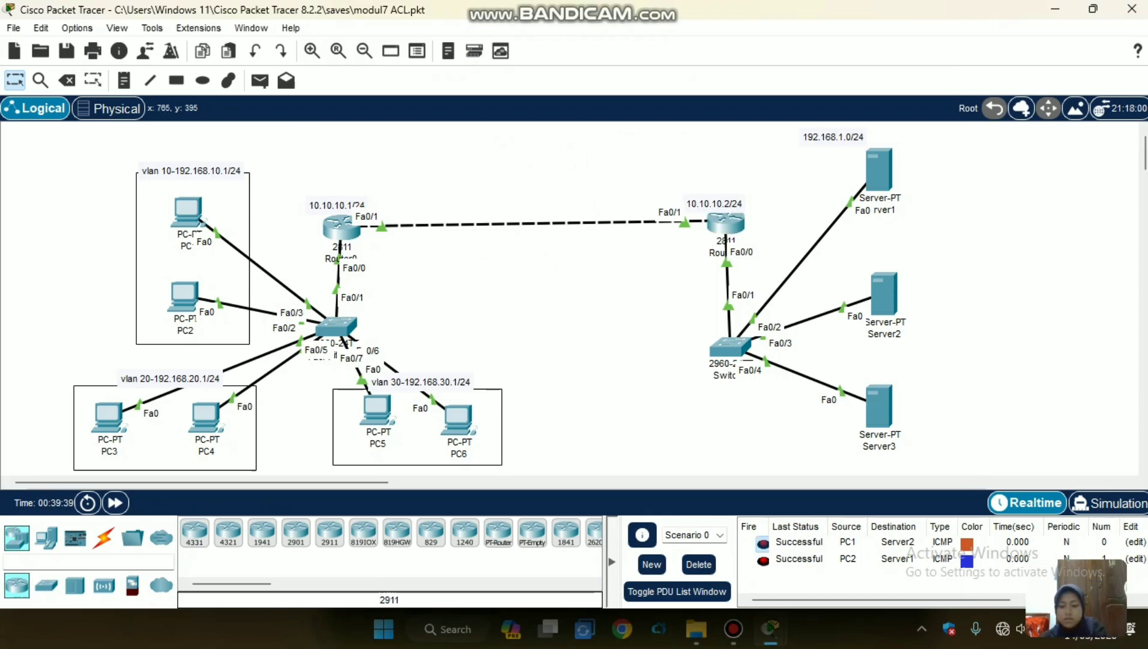
pyautogui.click(698, 564)
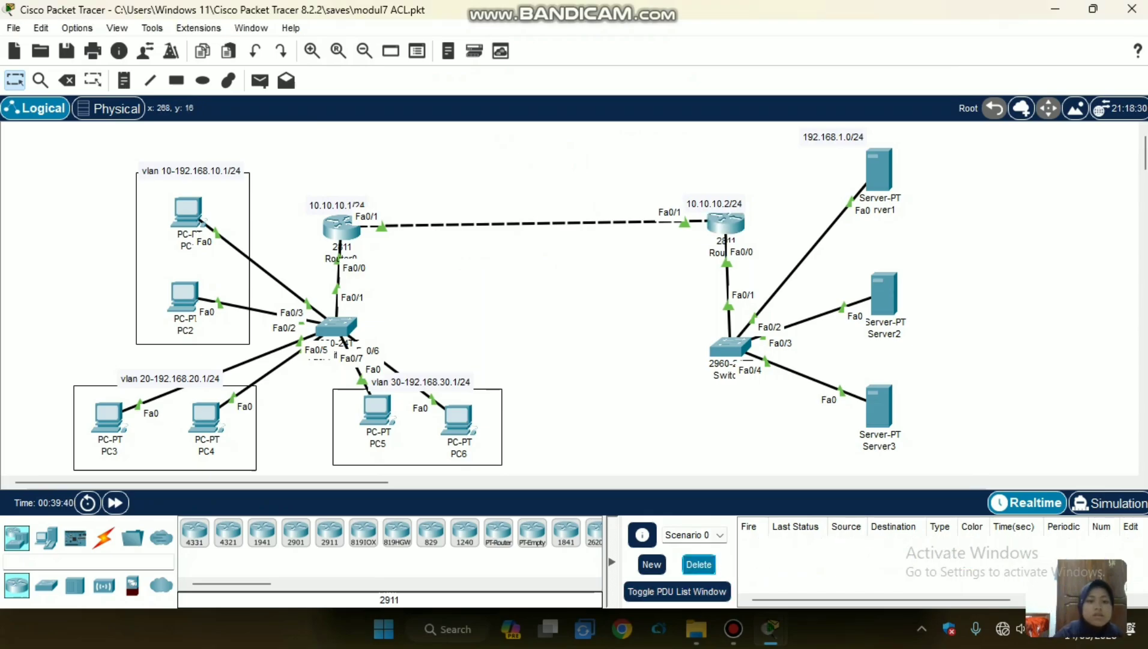
pyautogui.click(260, 81)
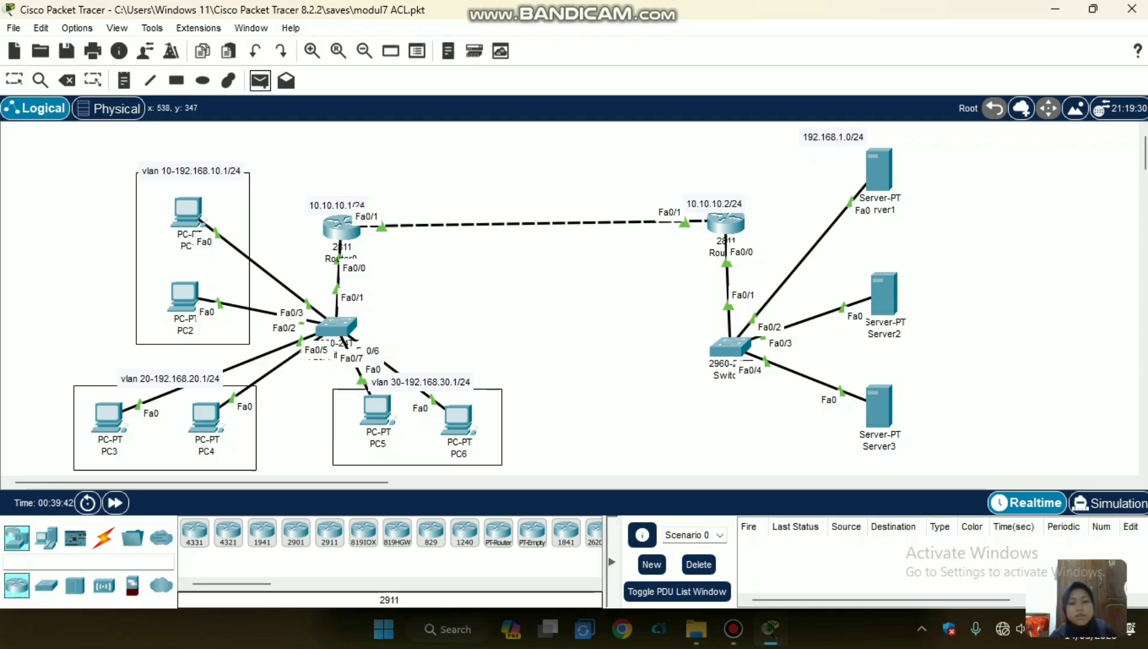
pyautogui.click(458, 420)
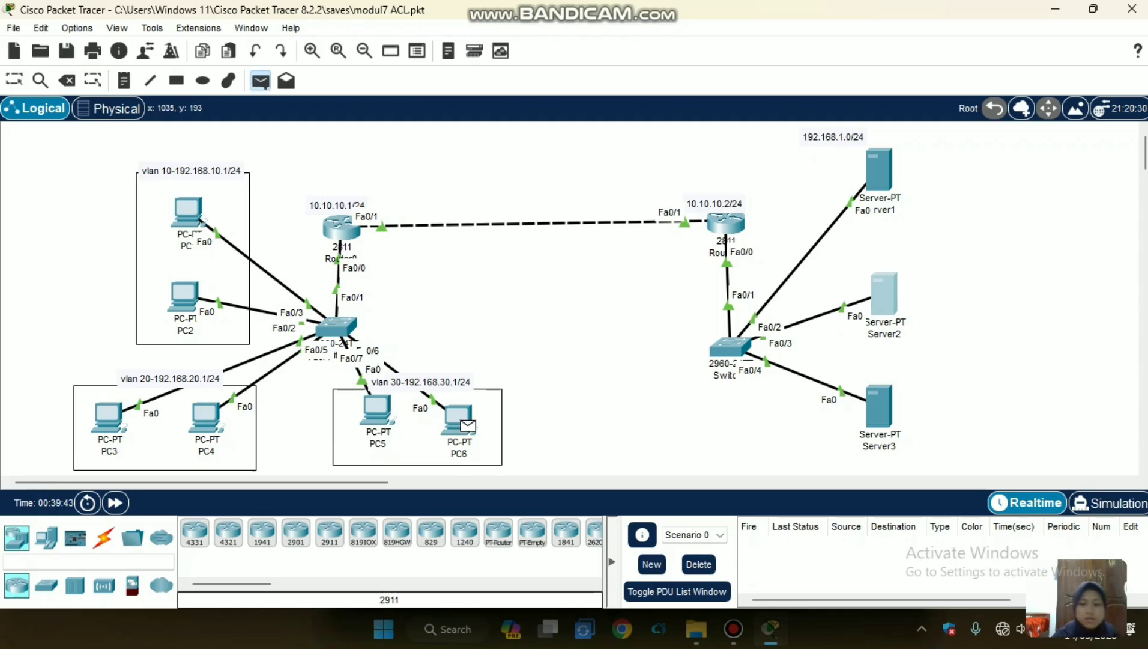
pyautogui.click(883, 294)
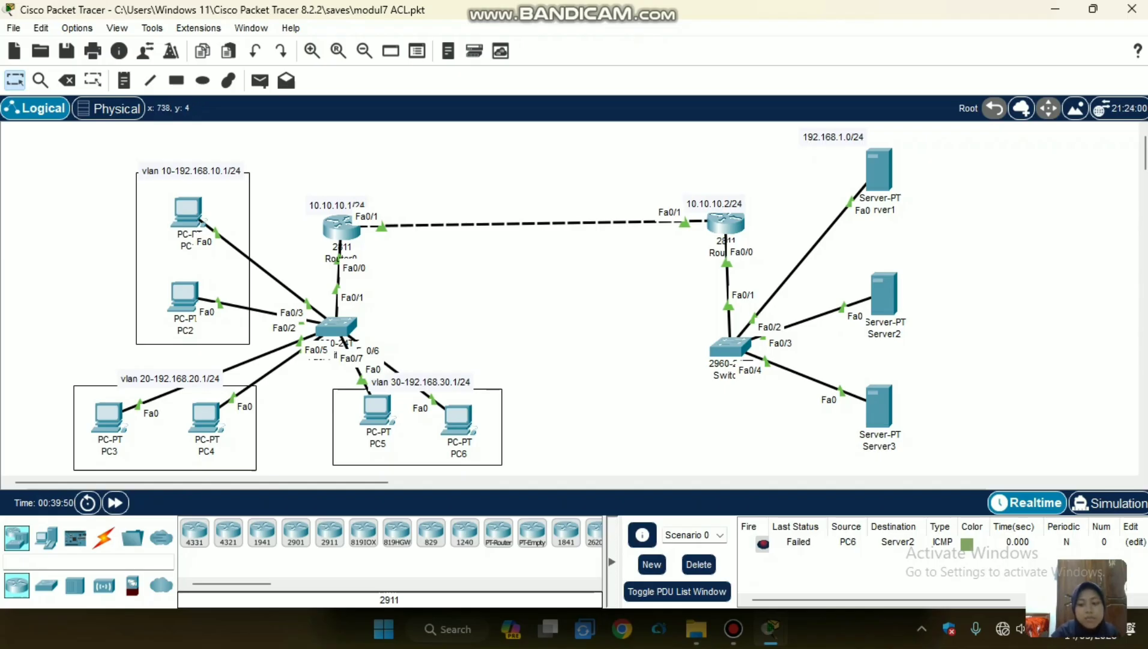
# Send simple PDUs to Server2 from PC5 in VLAN 30 and from PC4 in VLAN 20.
pyautogui.click(260, 80)
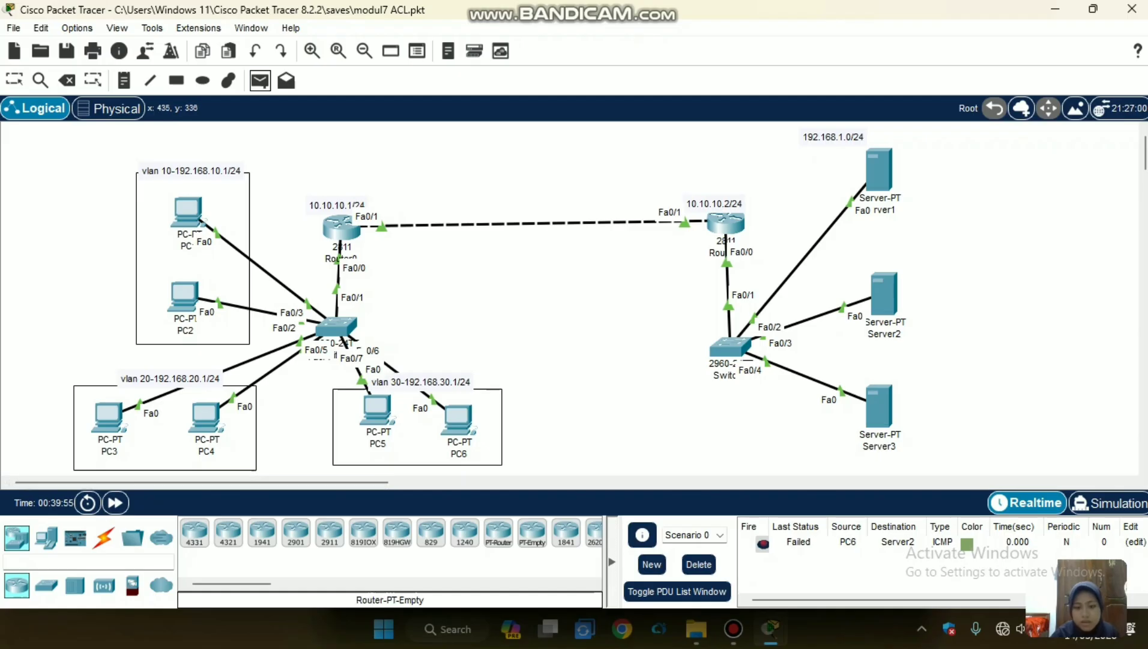
pyautogui.click(378, 409)
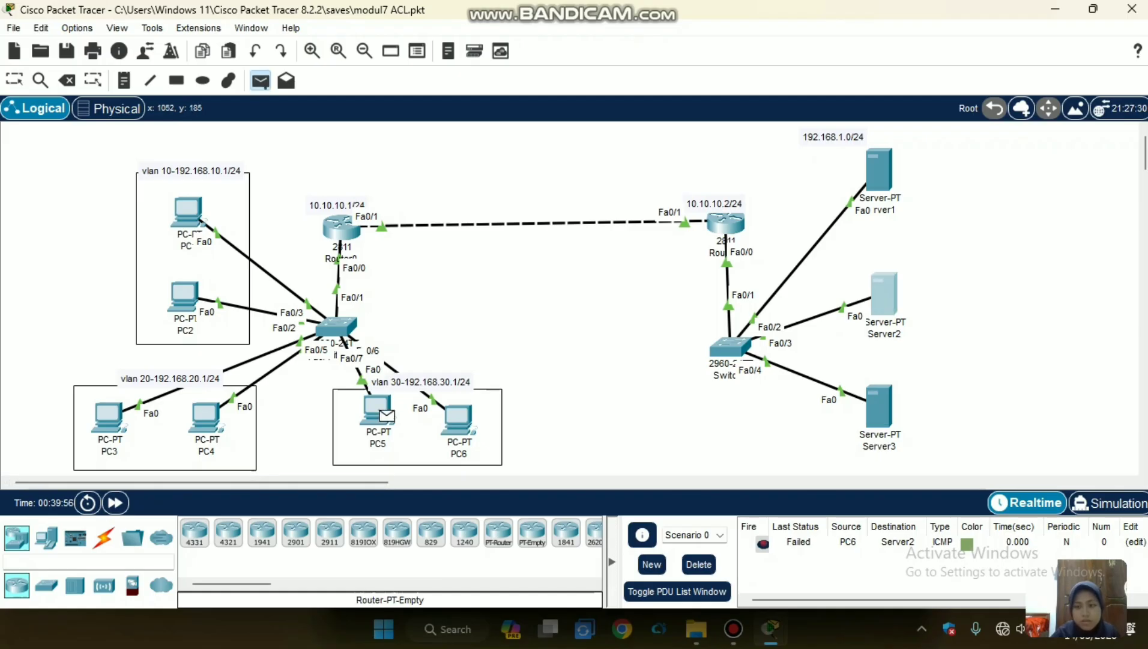
pyautogui.click(884, 294)
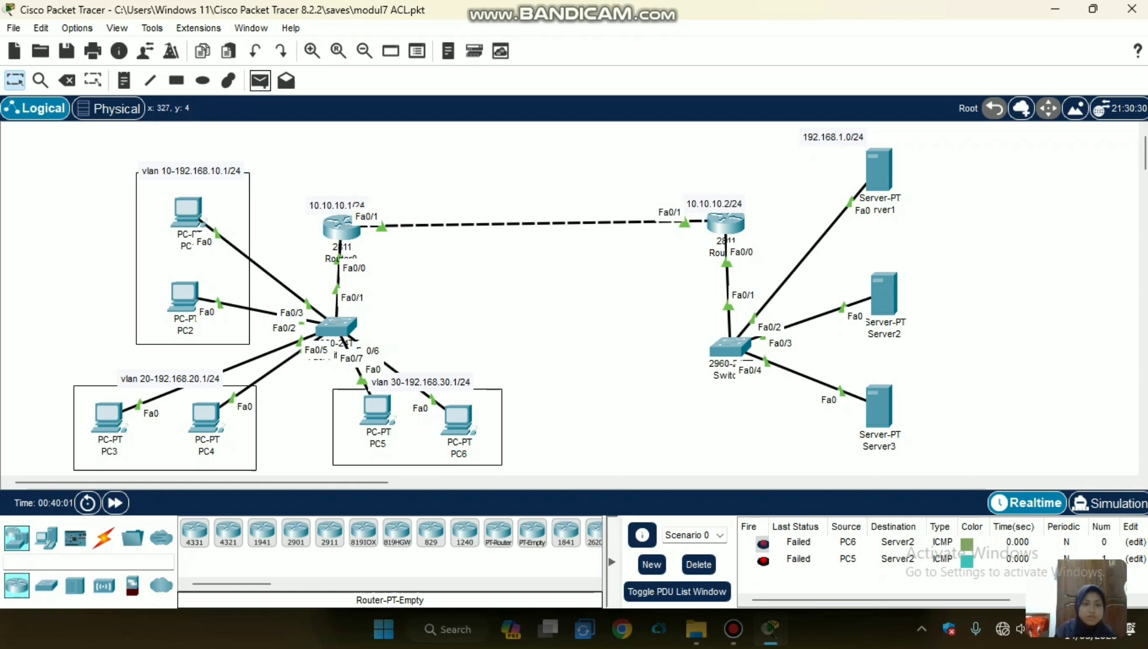
pyautogui.click(260, 80)
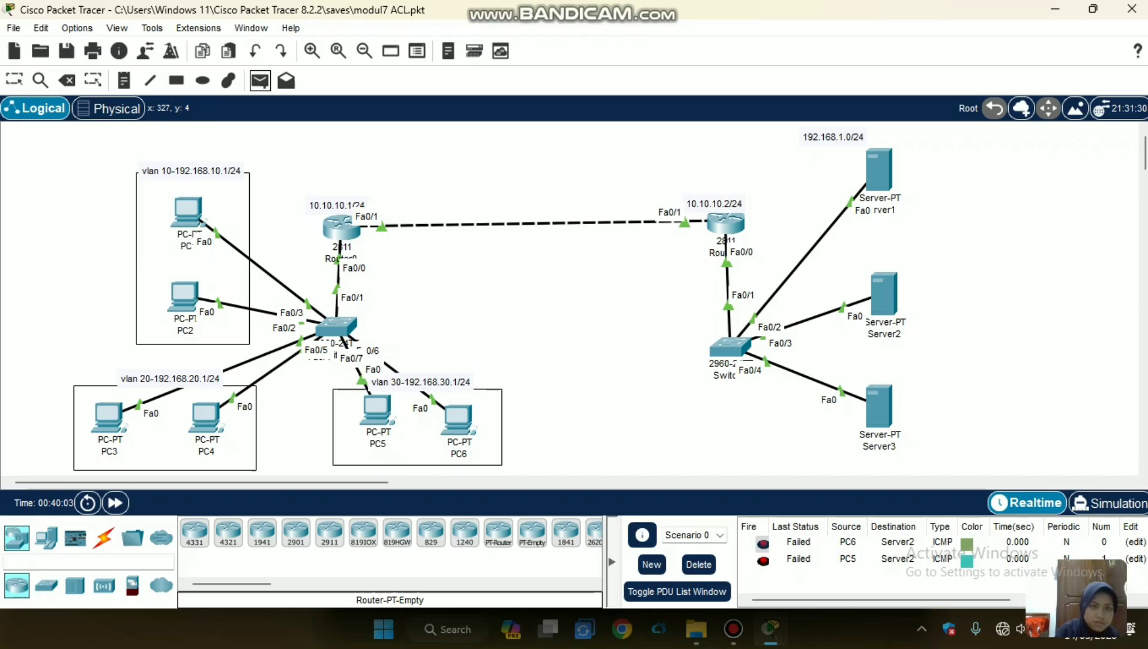
pyautogui.click(205, 417)
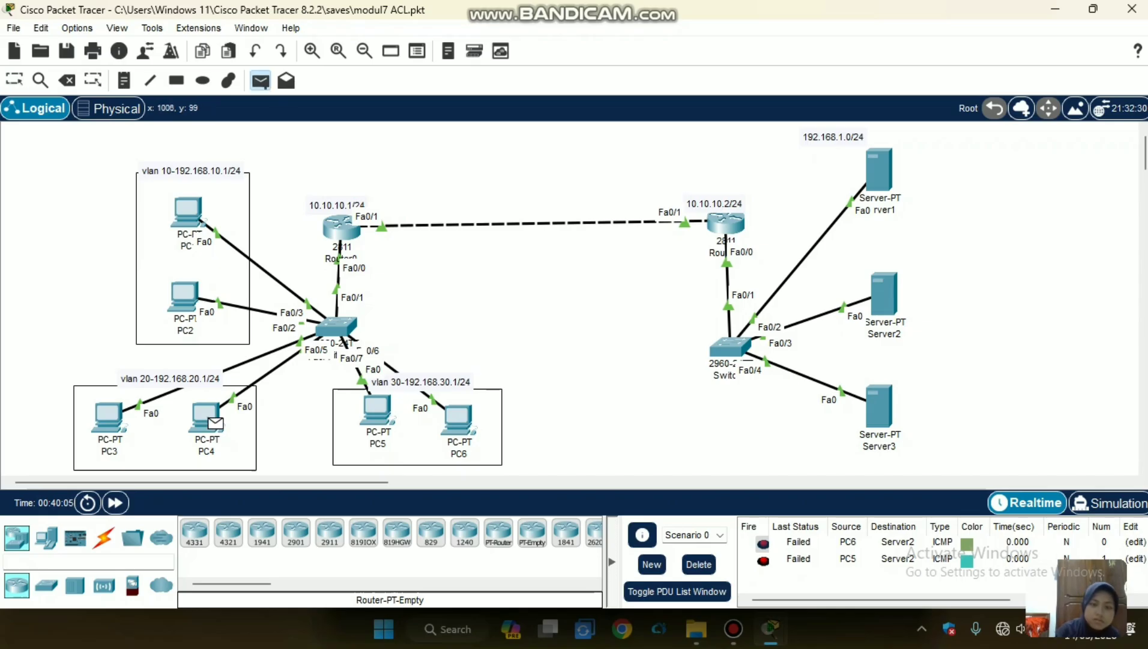
pyautogui.click(883, 294)
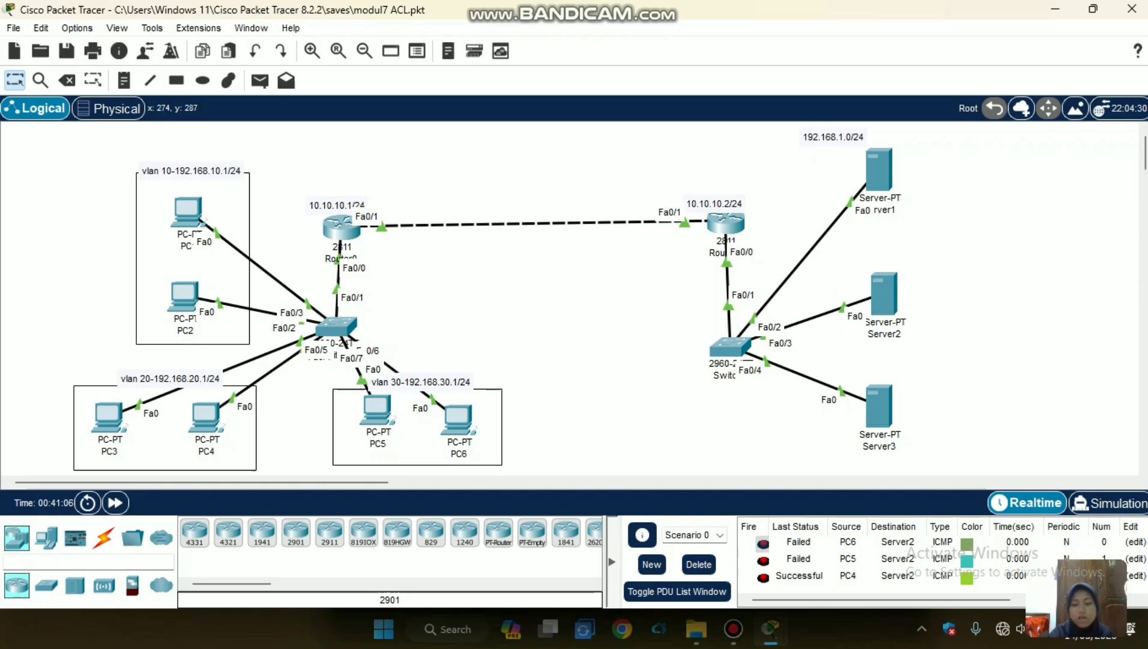
# Open Router0's command line, start a session and enter global configuration mode with "en" and "conf t".
pyautogui.click(341, 227)
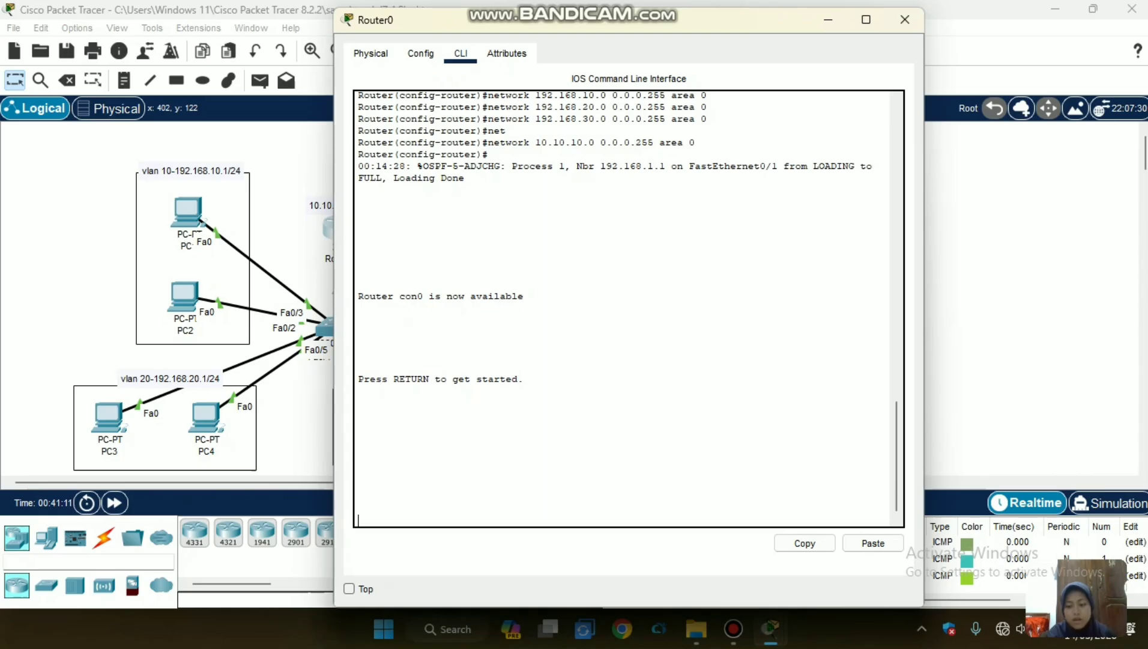
pyautogui.press('Return')
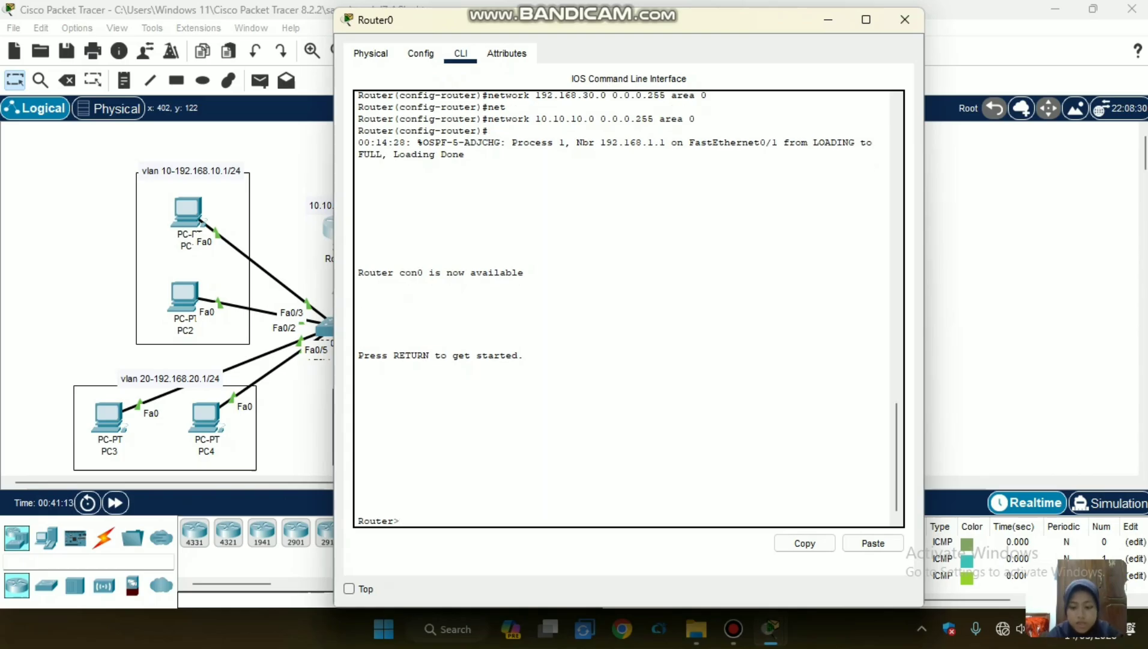
pyautogui.write('en')
pyautogui.press('Return')
pyautogui.write('conf t')
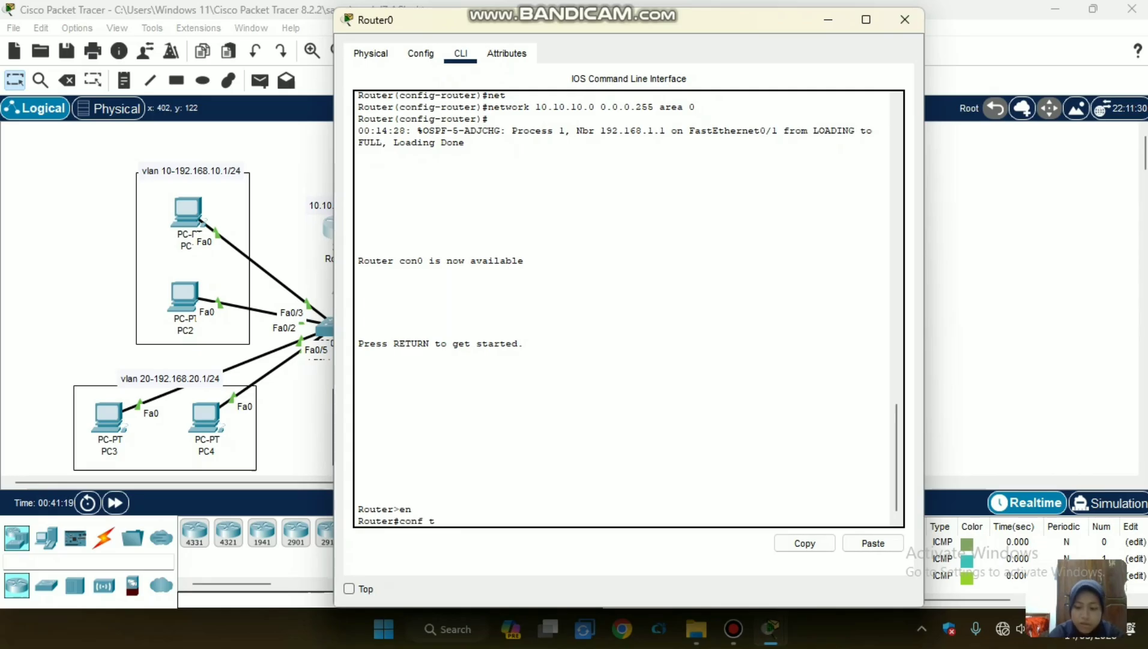
pyautogui.press('Return')
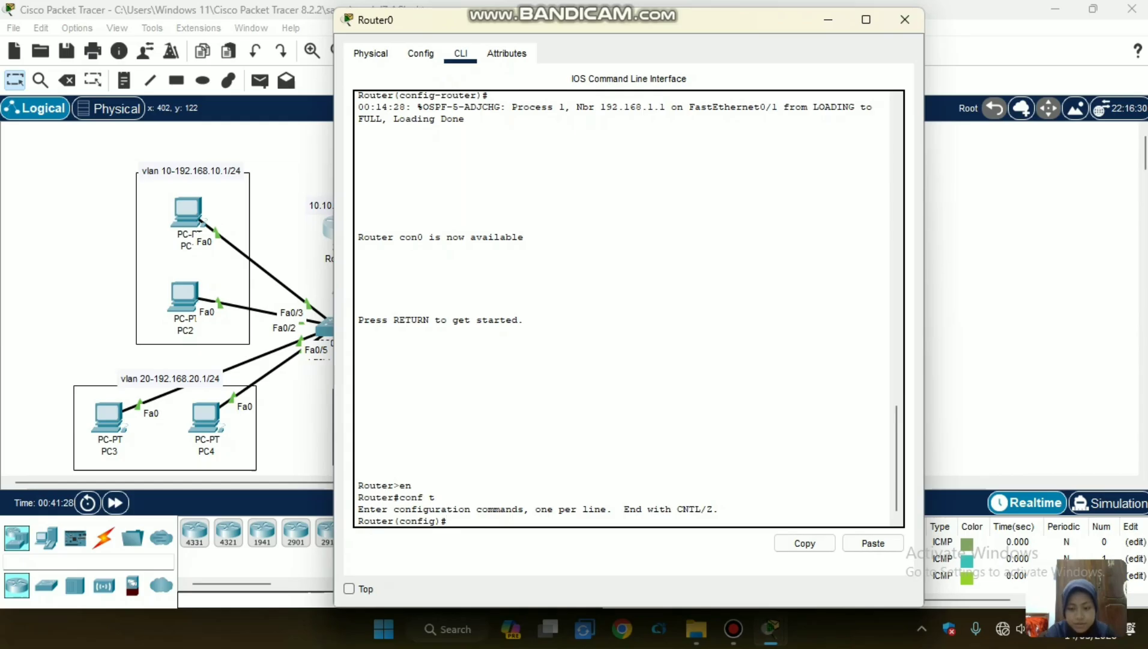
pyautogui.click(733, 629)
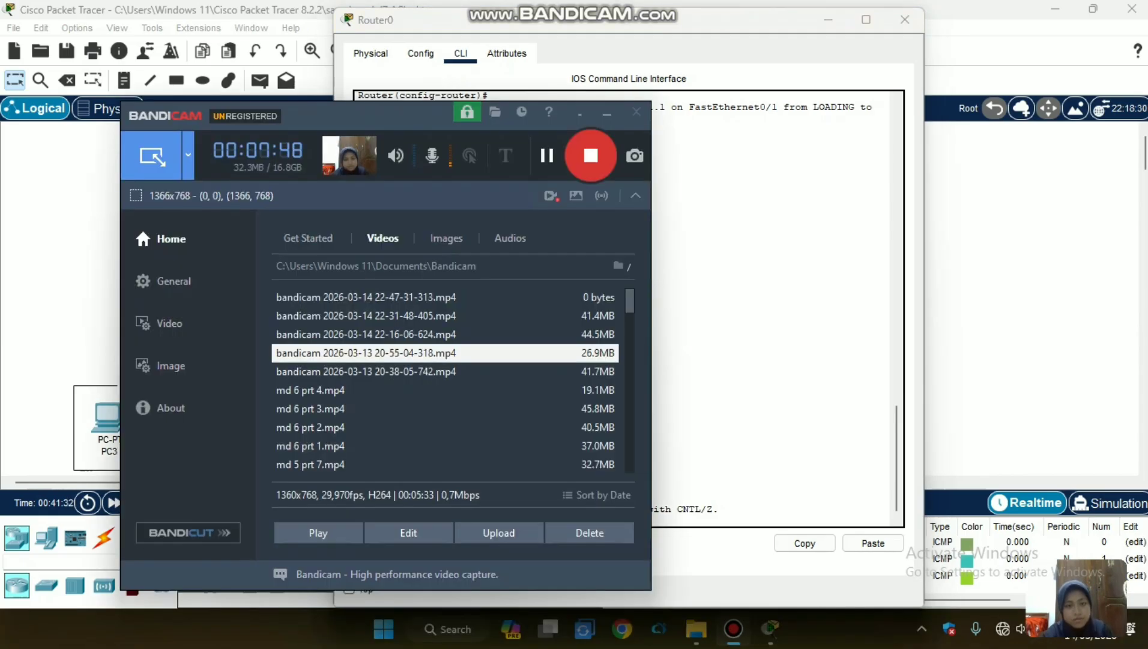
pyautogui.click(546, 156)
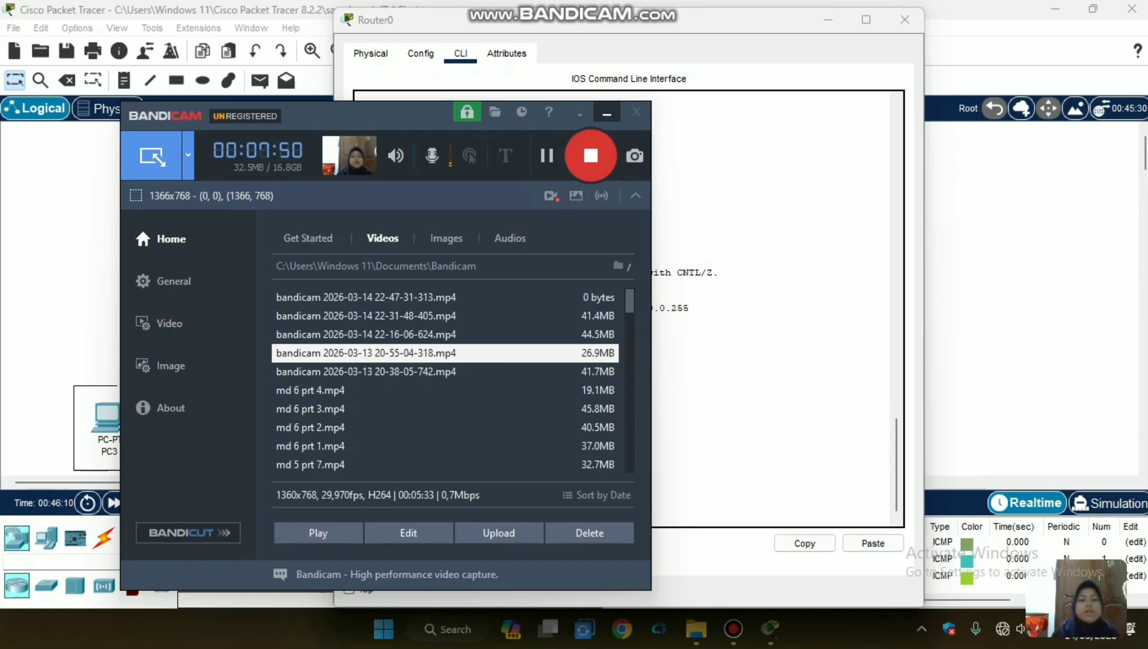
# Return to the topology and send a simple PDU from PC5 in VLAN 30 to Router1.
pyautogui.click(607, 112)
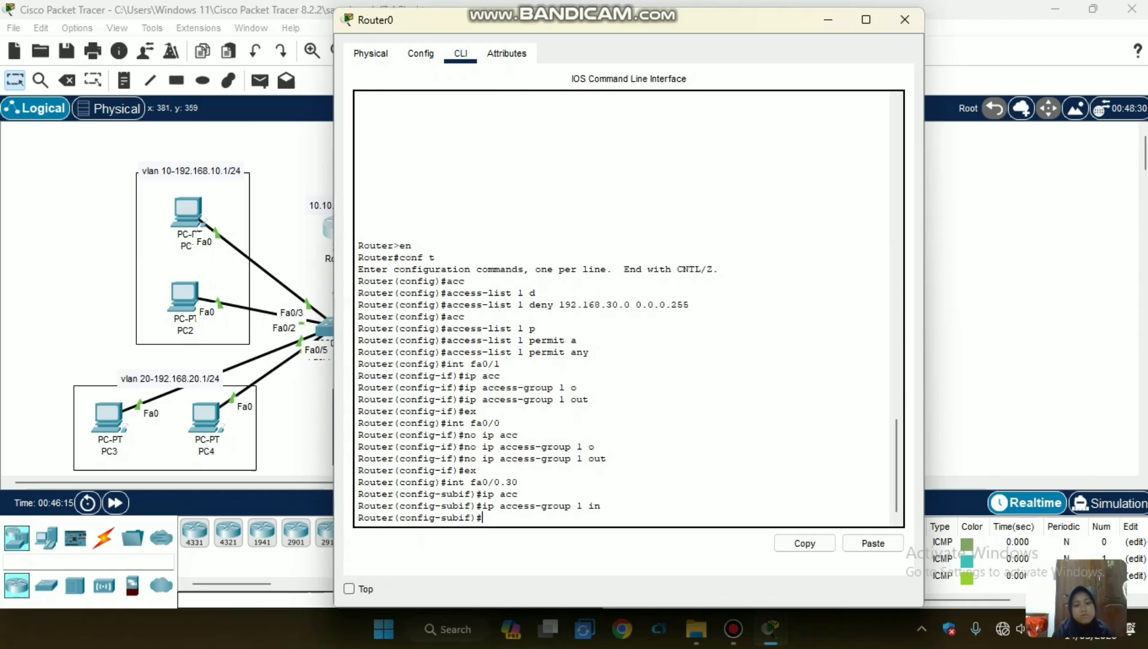
pyautogui.click(294, 419)
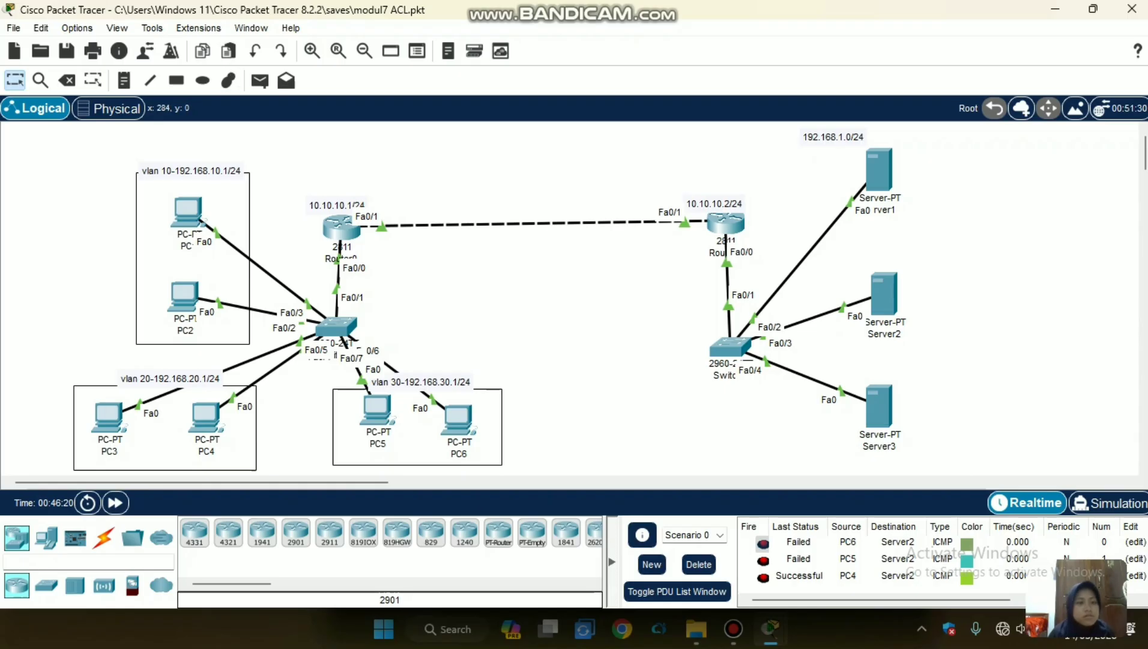
pyautogui.click(260, 80)
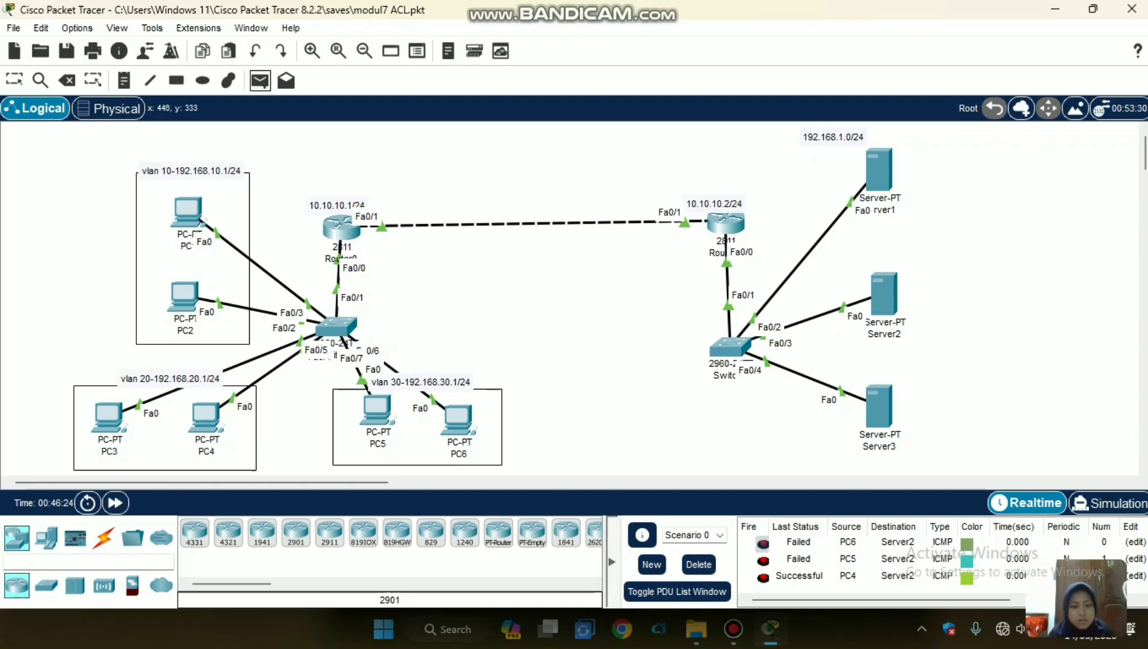
pyautogui.click(378, 408)
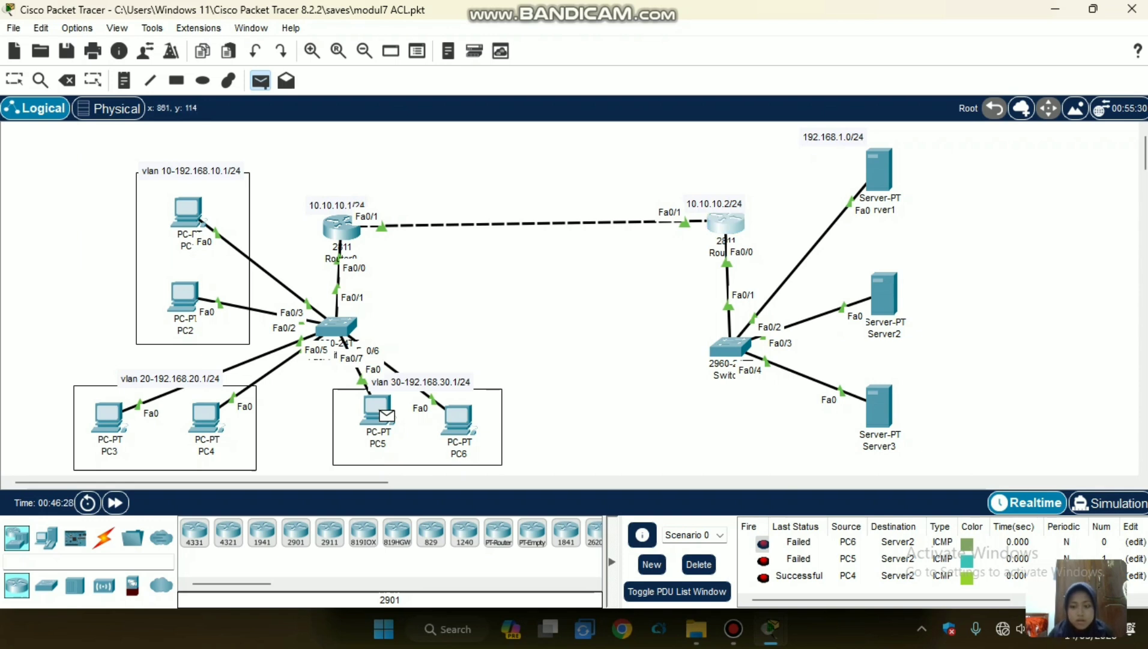
pyautogui.click(725, 223)
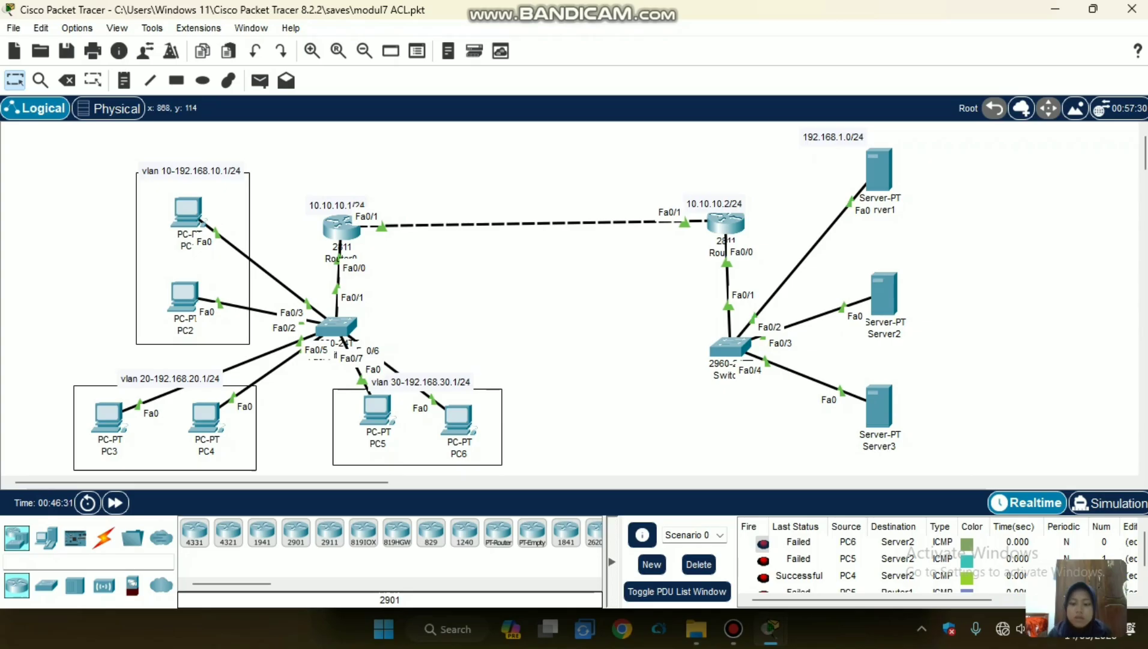
pyautogui.press('Delete')
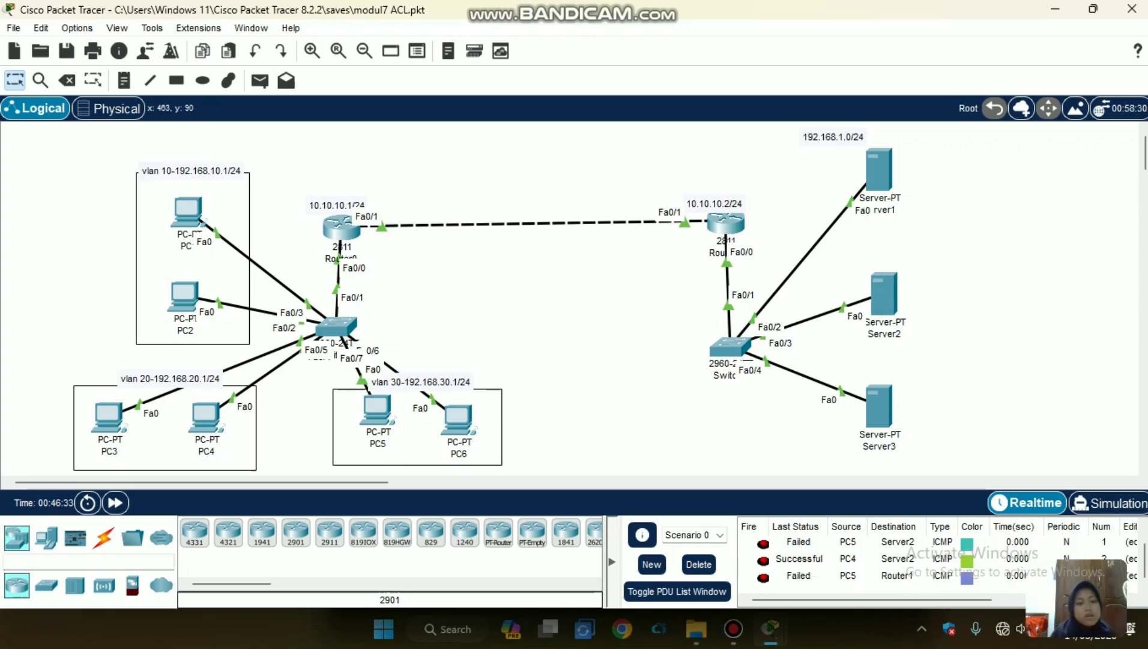
# Send simple PDUs from PC5 to Router0 and from PC3 to Router1, and view the newest entries in the PDU list.
pyautogui.click(260, 80)
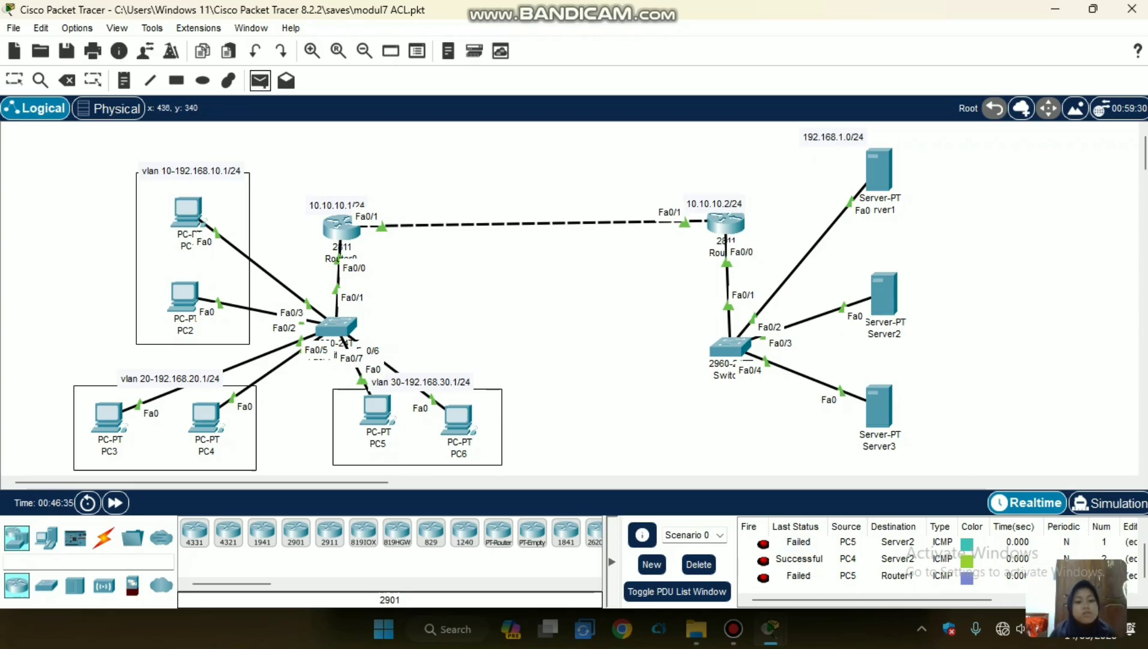
pyautogui.click(341, 227)
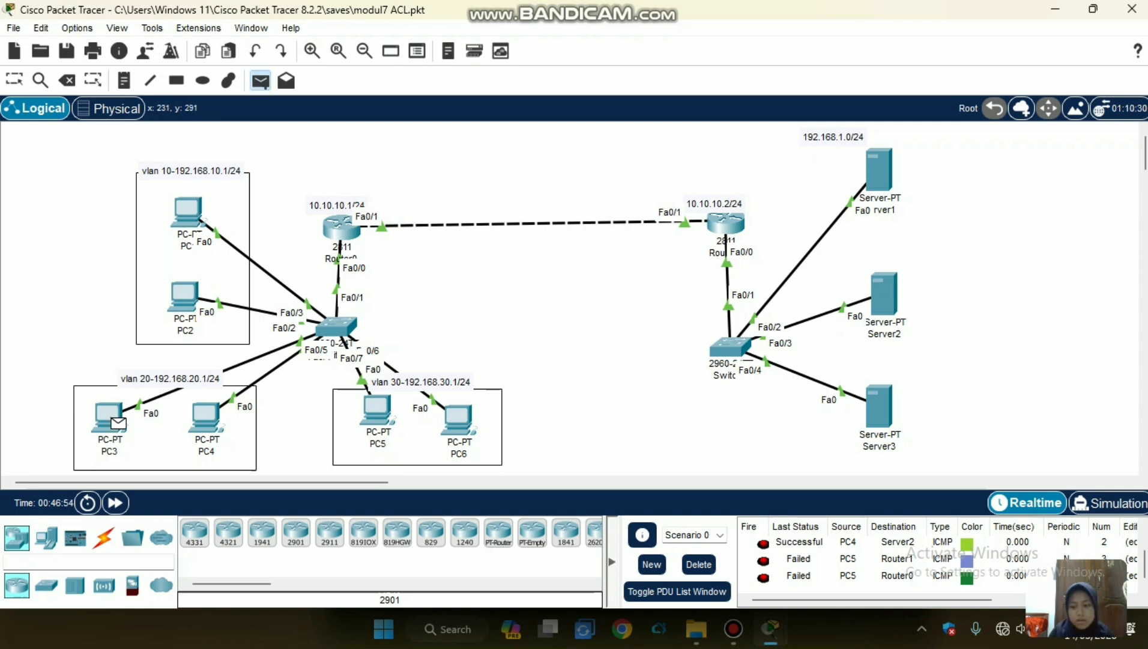
pyautogui.click(726, 223)
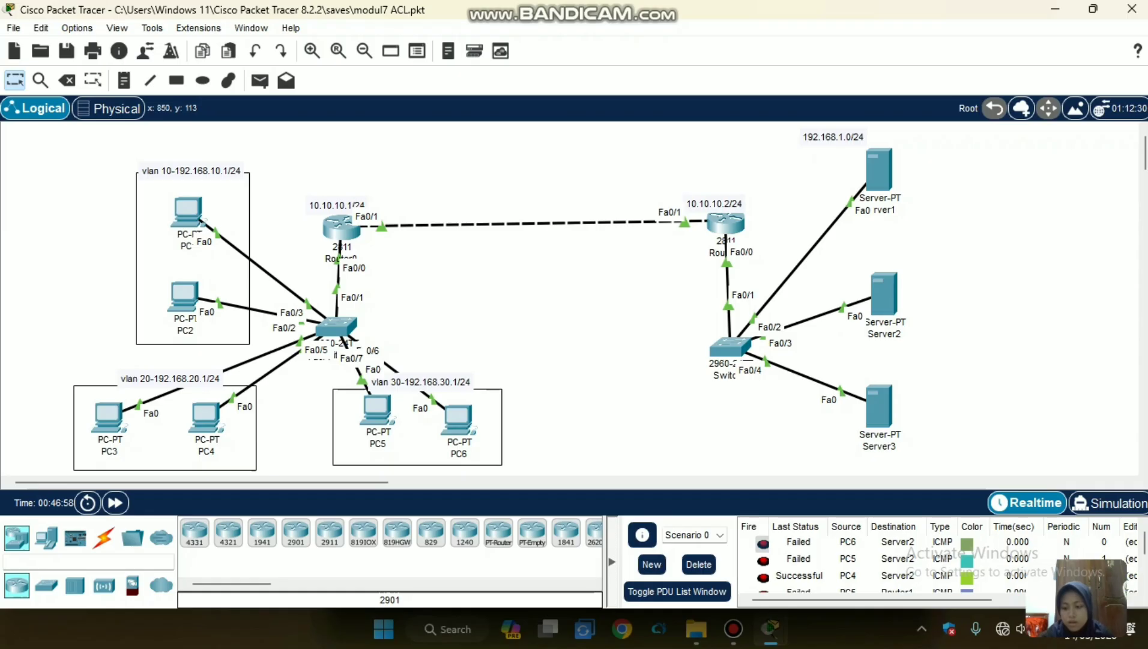
pyautogui.scroll(-1, 898, 577)
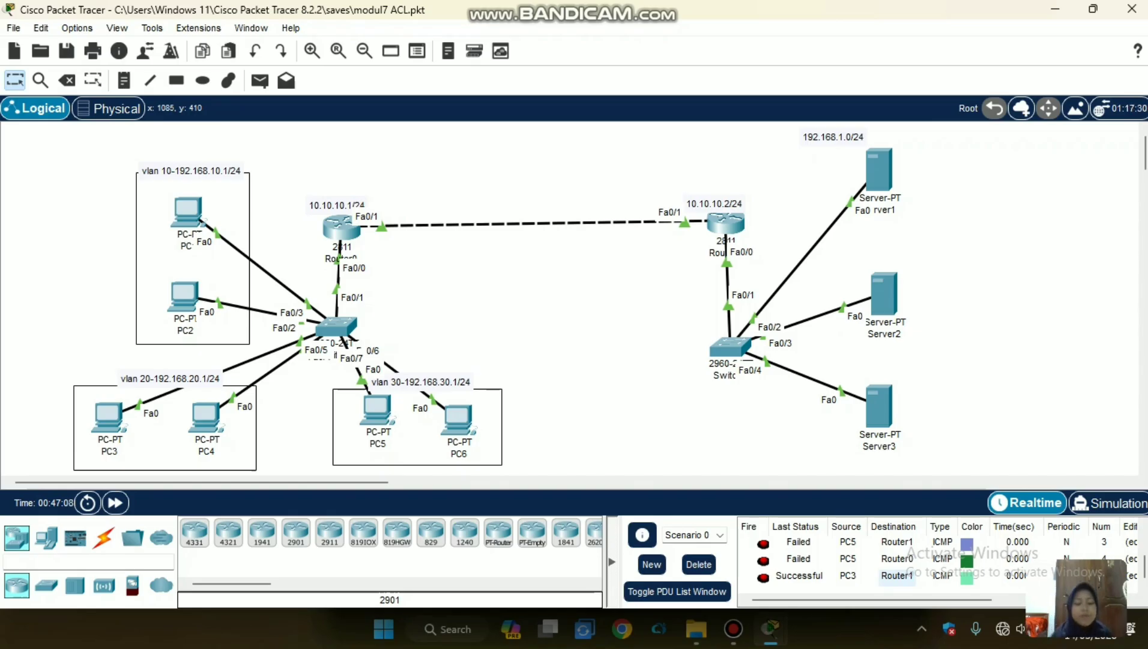
pyautogui.moveTo(771, 629)
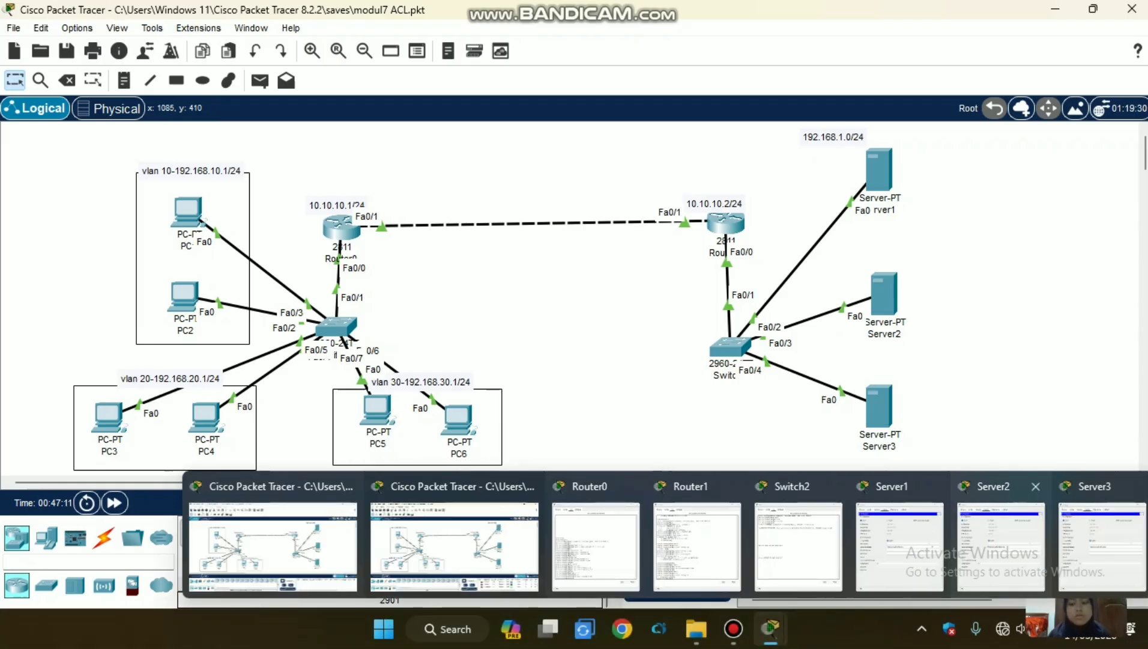
pyautogui.moveTo(1001, 544)
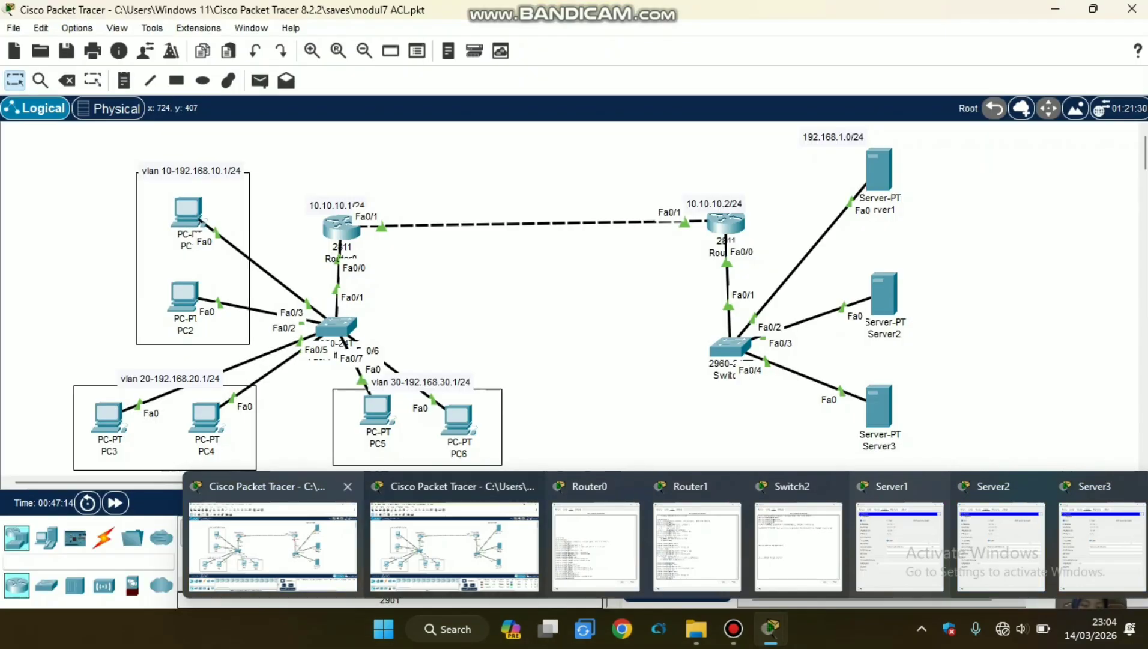
pyautogui.click(273, 543)
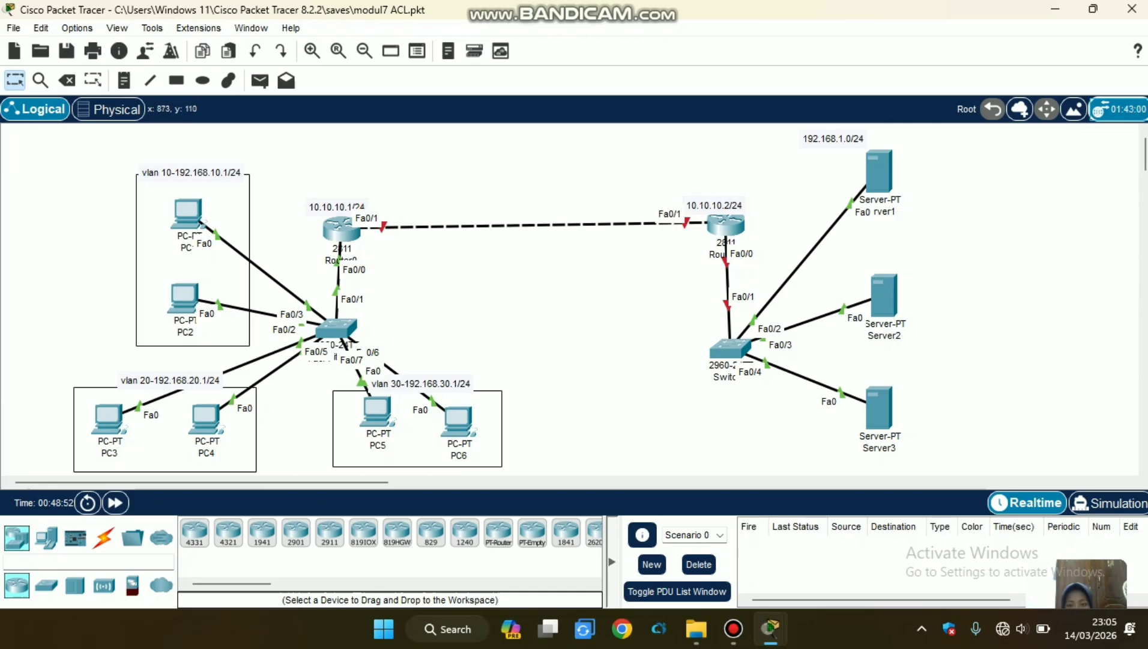
pyautogui.click(726, 224)
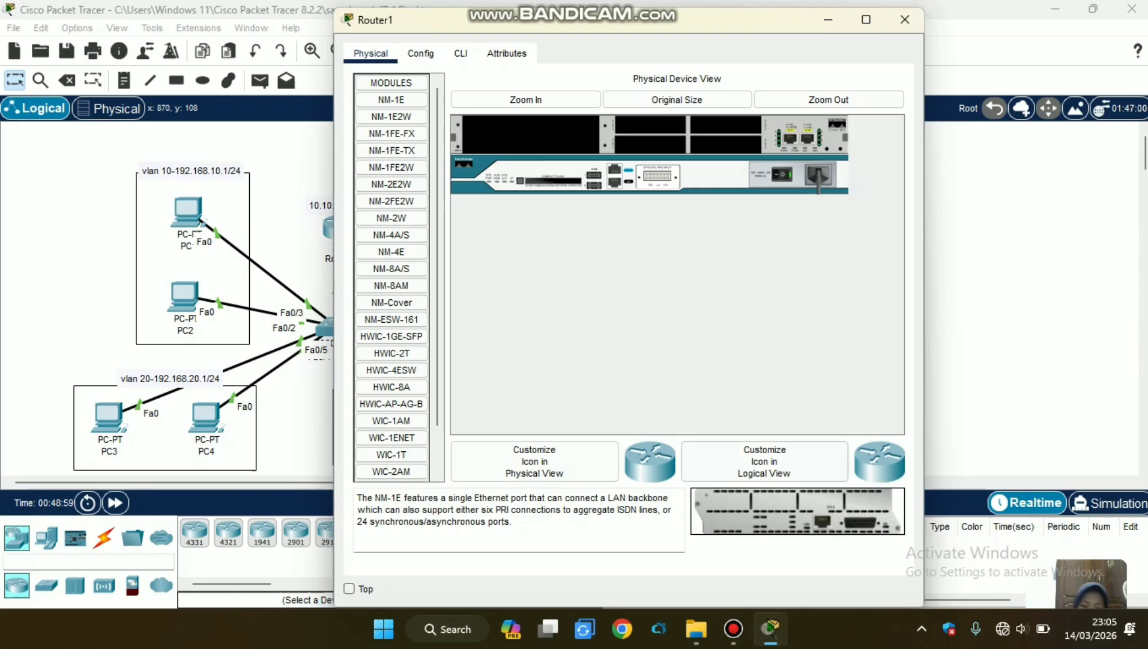
pyautogui.click(771, 628)
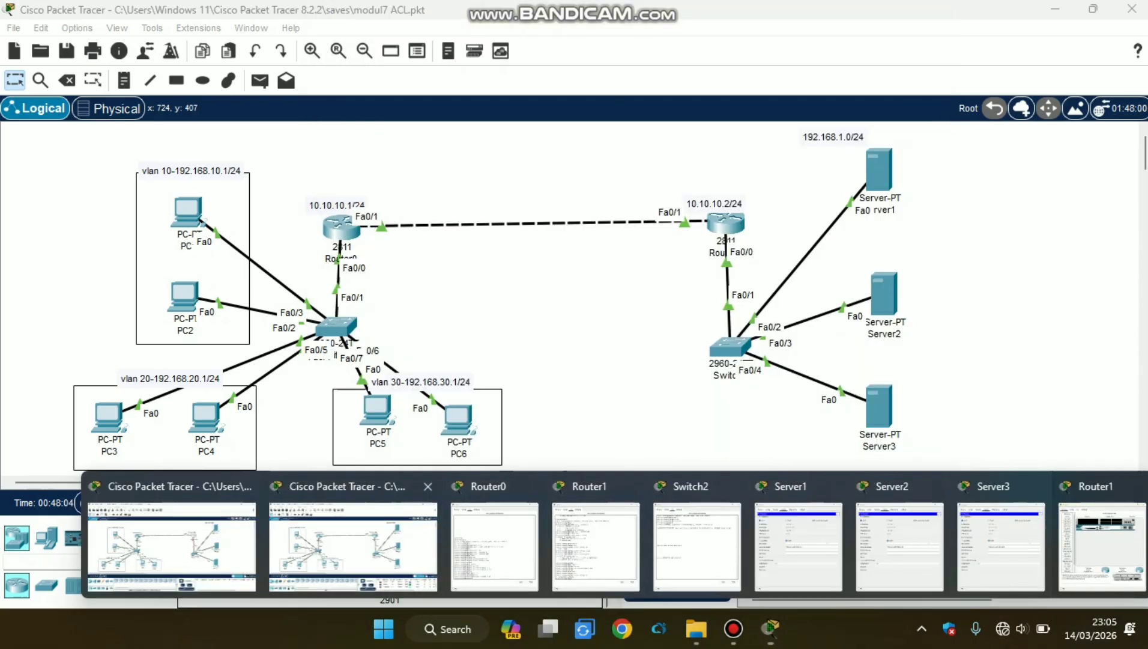
pyautogui.click(353, 544)
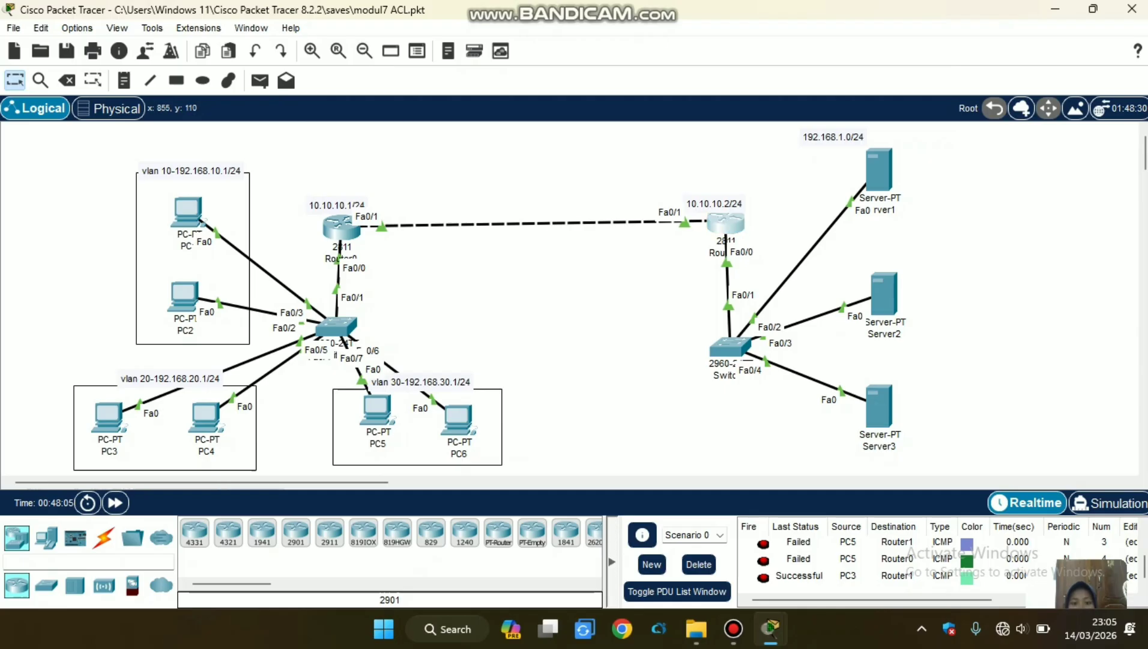
# Open Router1's command line, enter "access-list 1 deny host 192.168.10.3" in global configuration mode and list the access lists.
pyautogui.click(726, 223)
pyautogui.click(771, 628)
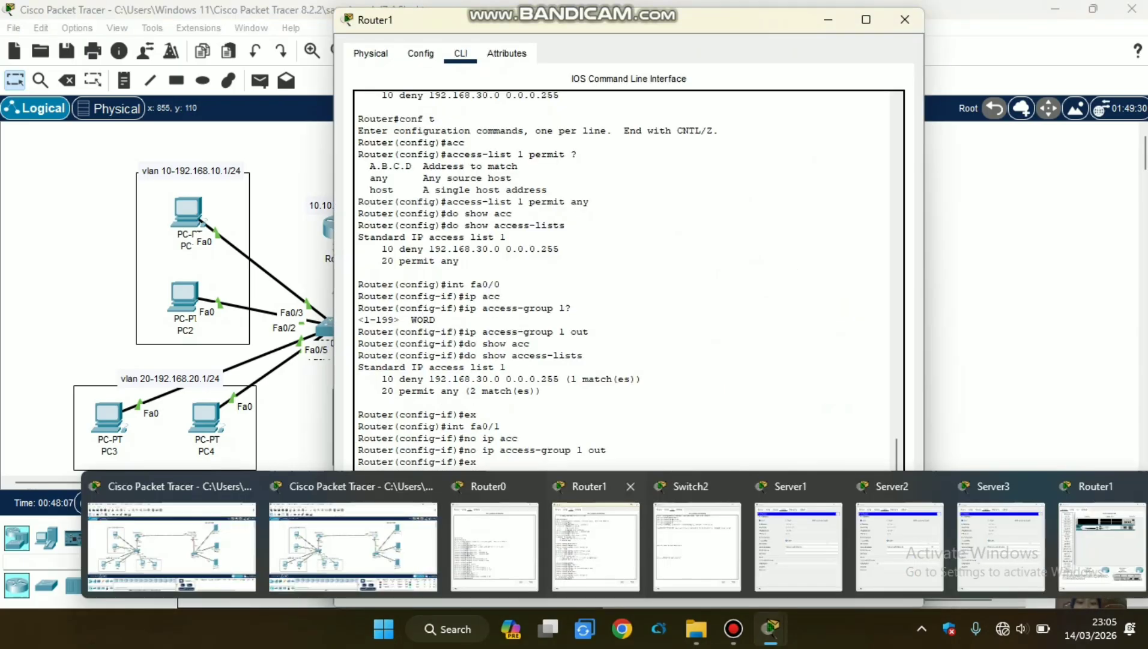
pyautogui.click(596, 543)
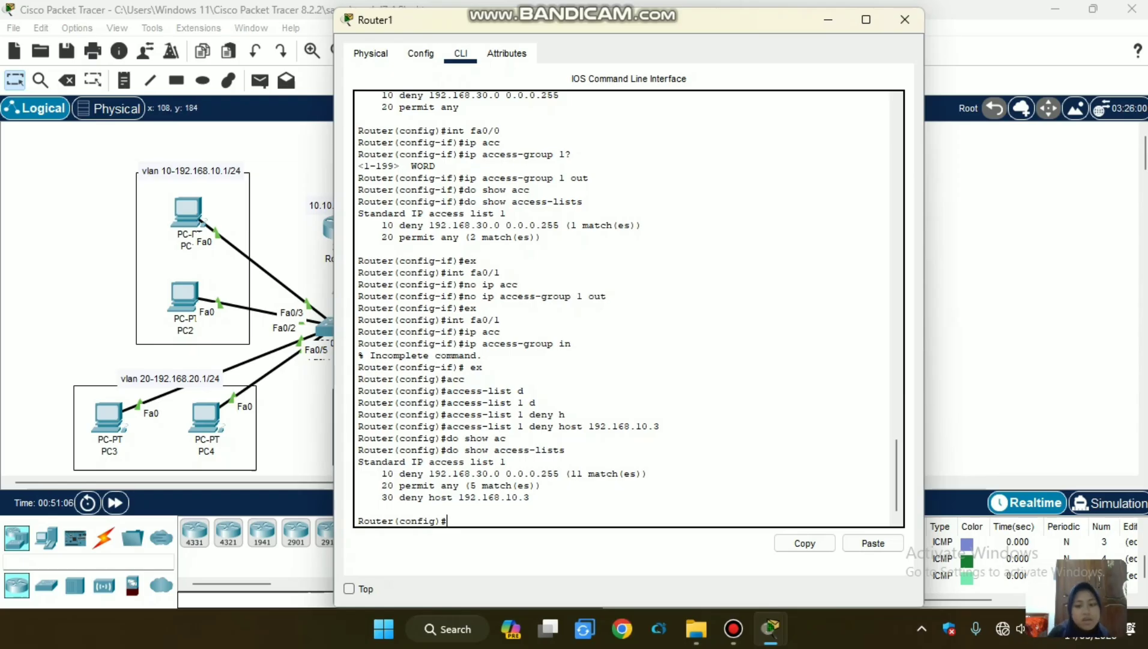
# On Router0, edit standard access list 1 with "no 30" and "11 deny host 192.168.10.3".
pyautogui.click(86, 273)
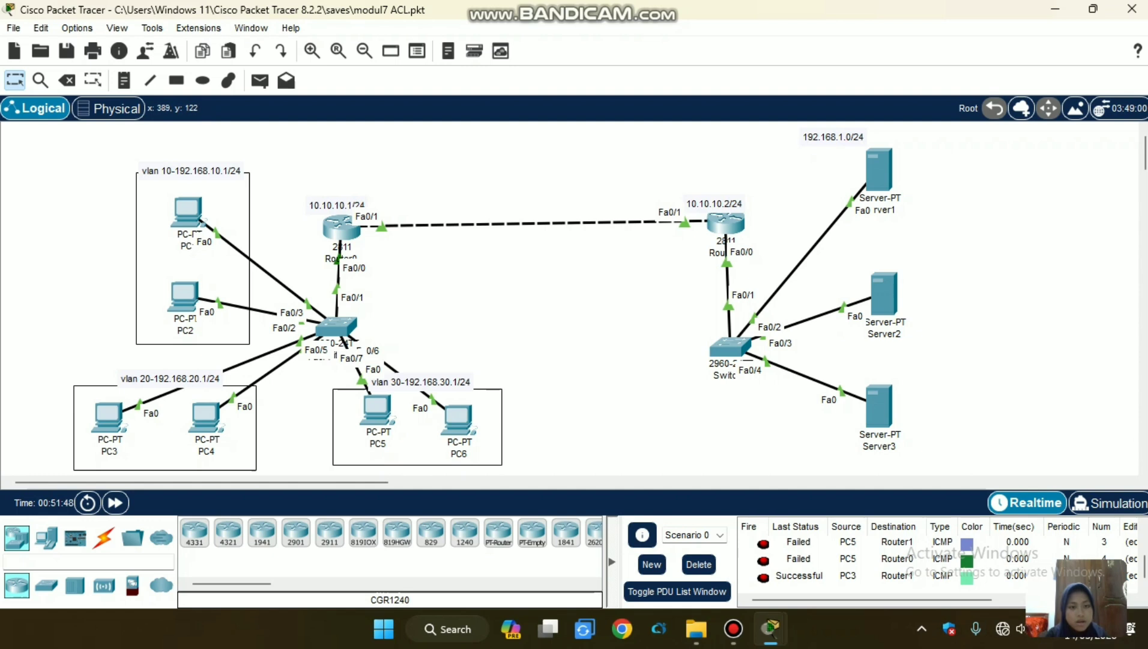
pyautogui.click(341, 228)
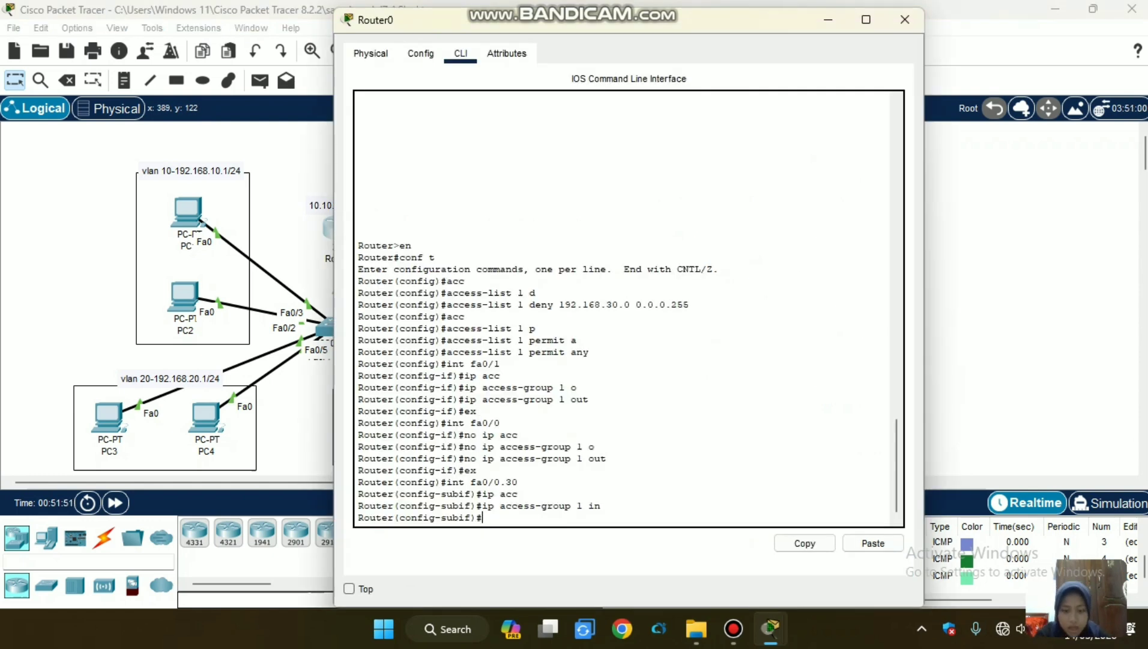
pyautogui.click(733, 628)
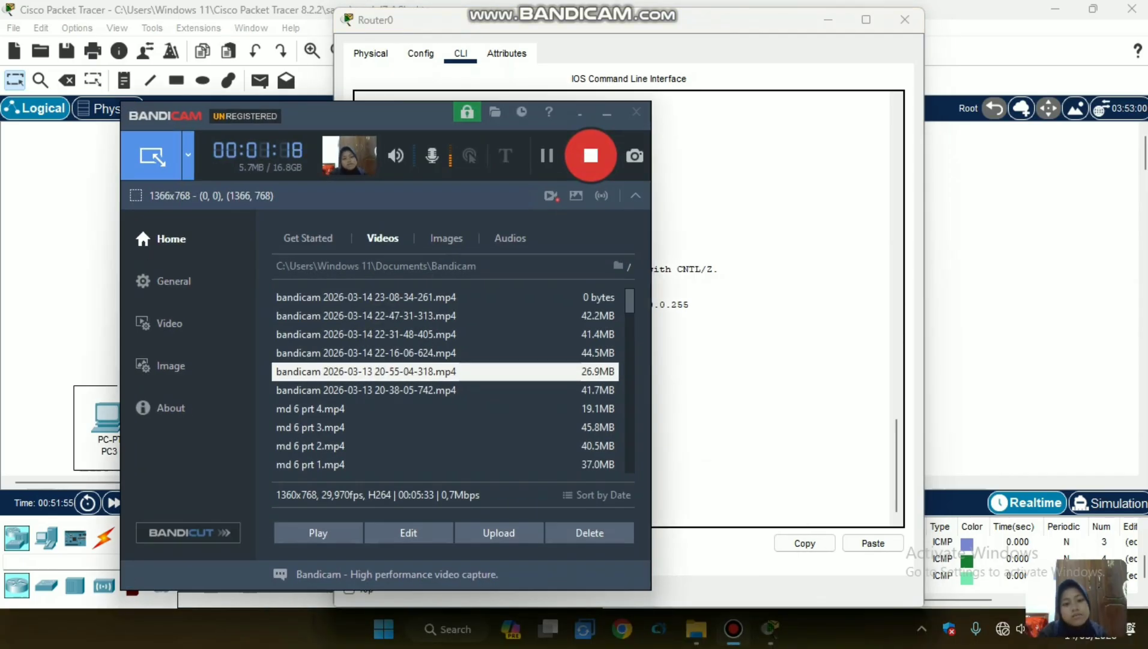
pyautogui.click(762, 320)
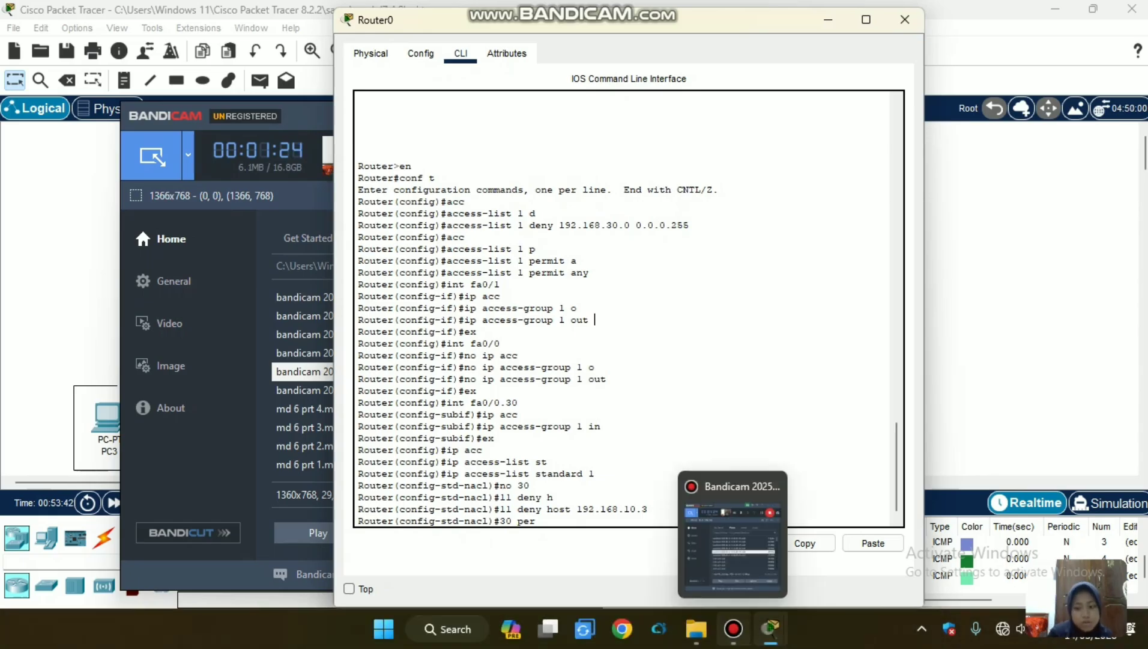
# Return to the topology and send a simple PDU from PC2 in VLAN 10 to Router1.
pyautogui.click(734, 629)
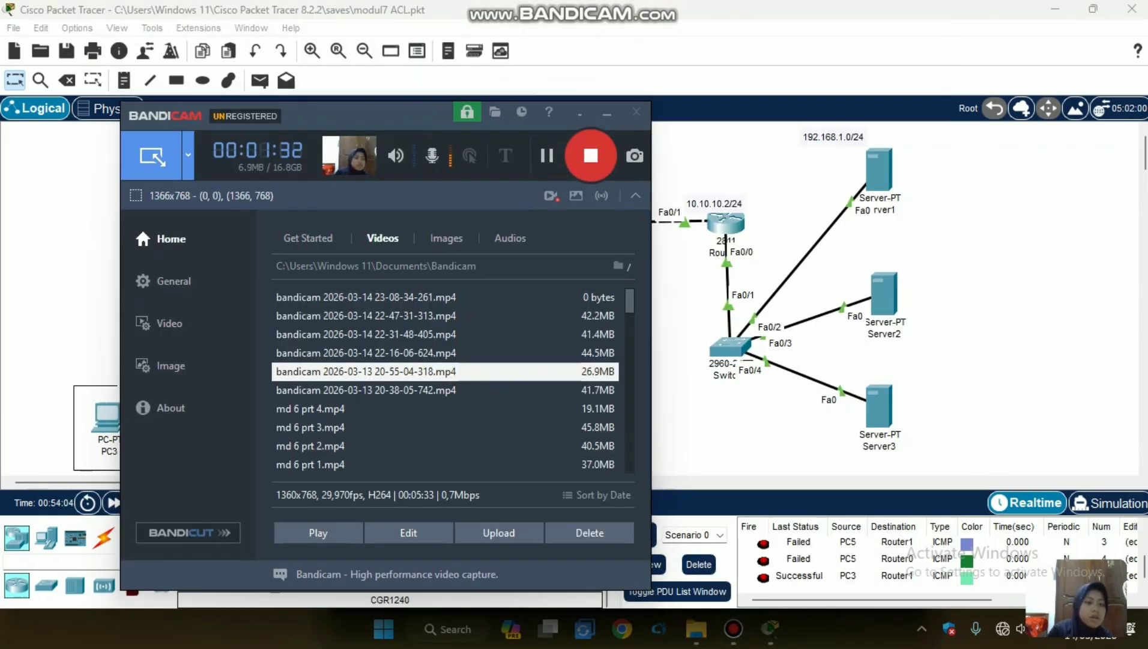
pyautogui.click(55, 203)
pyautogui.click(260, 80)
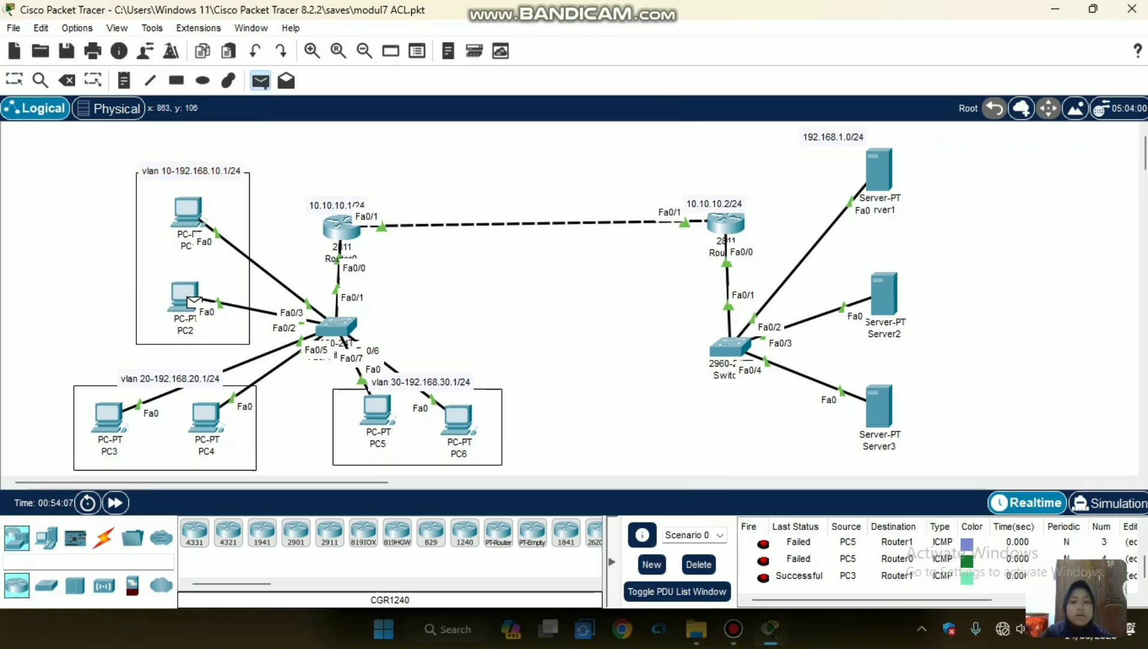
pyautogui.click(193, 300)
pyautogui.click(726, 223)
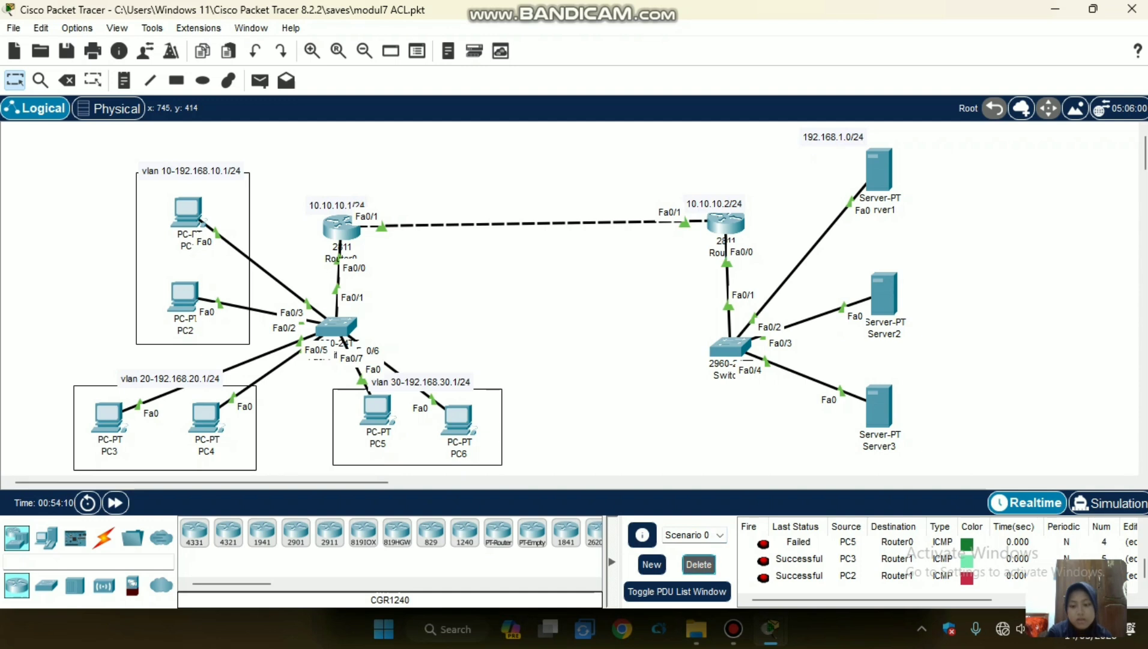
# Clear the PDU list and send a simple PDU from PC2 to Server2.
pyautogui.click(699, 564)
pyautogui.click(260, 81)
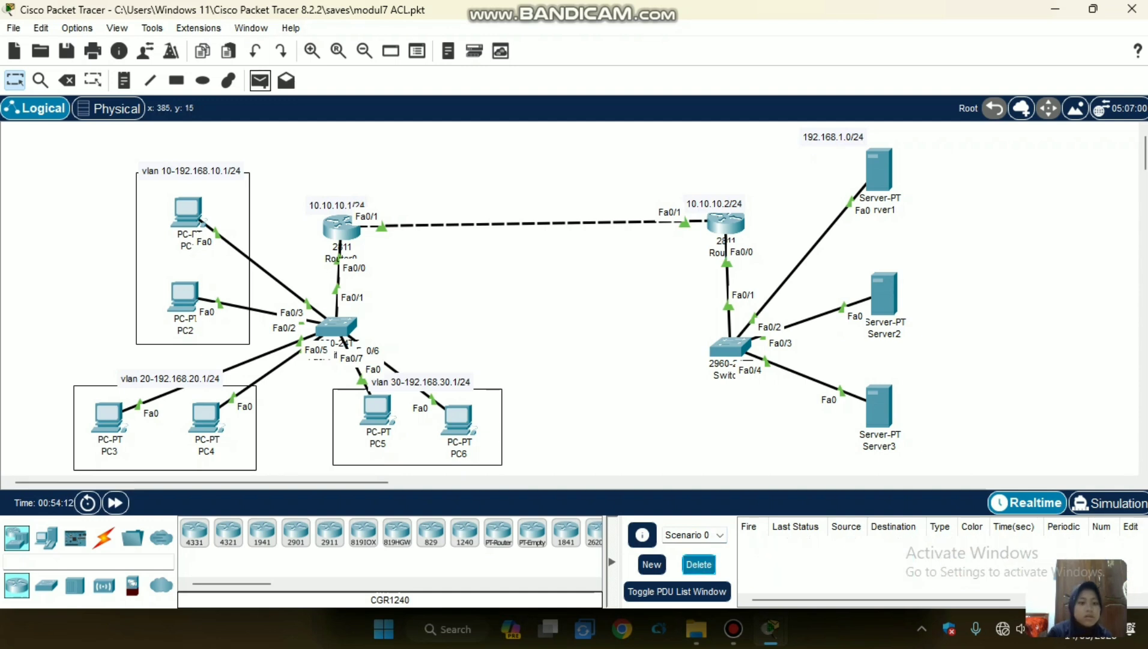
pyautogui.click(184, 293)
pyautogui.click(883, 293)
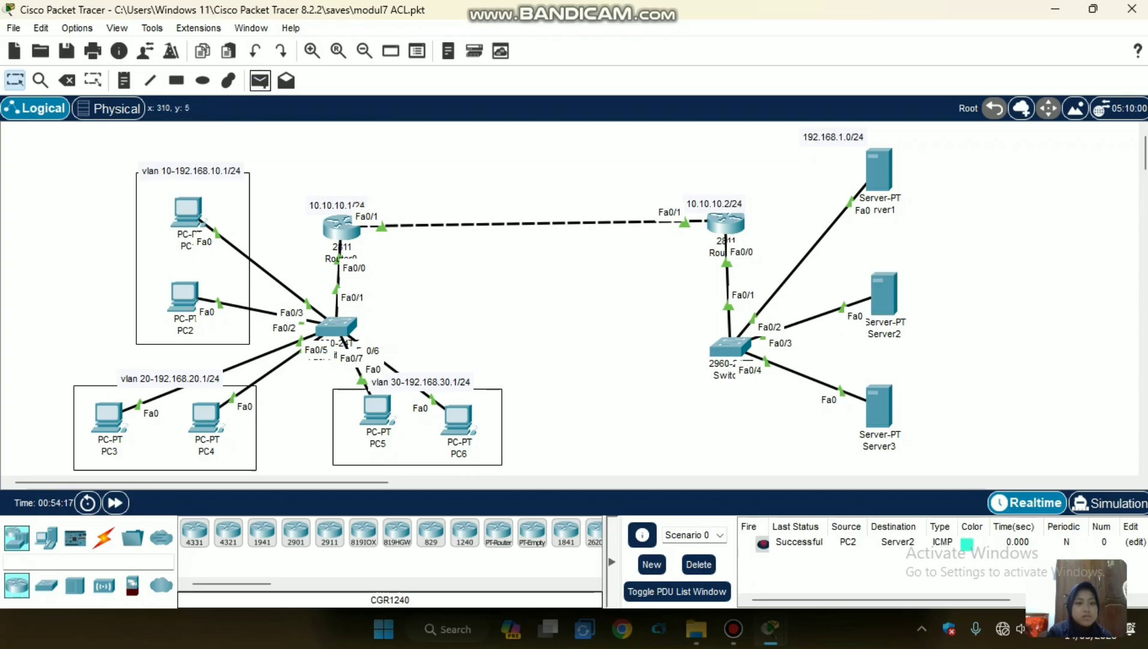
# Send a simple PDU from Router1 to PC2 in VLAN 10.
pyautogui.click(260, 80)
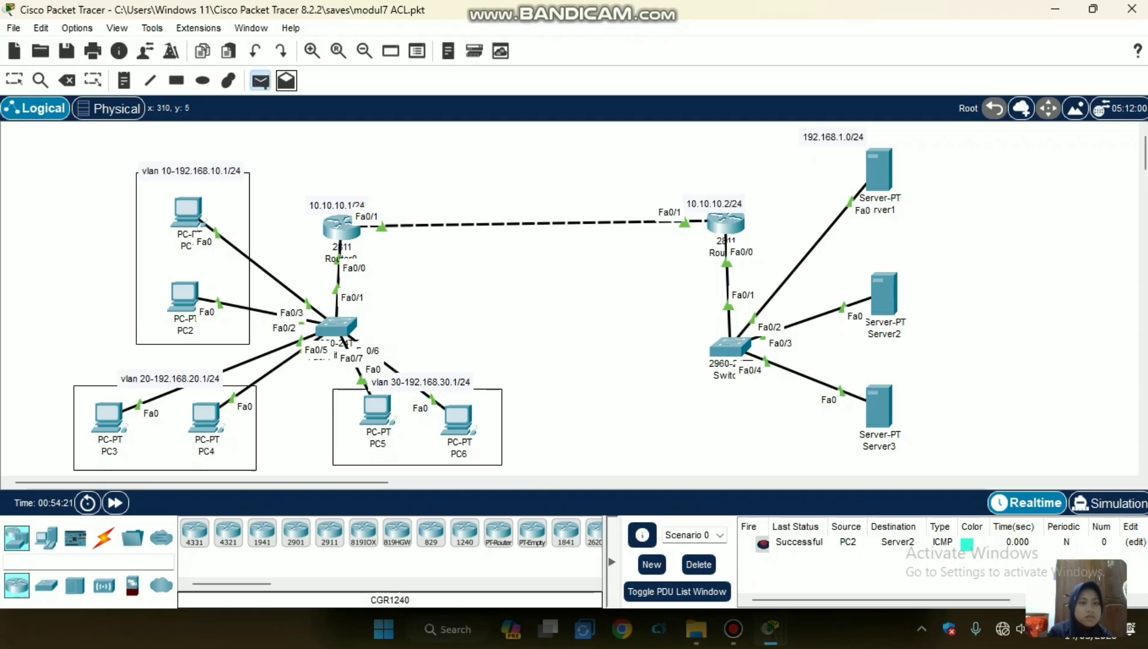
pyautogui.click(286, 80)
pyautogui.click(260, 81)
pyautogui.click(179, 290)
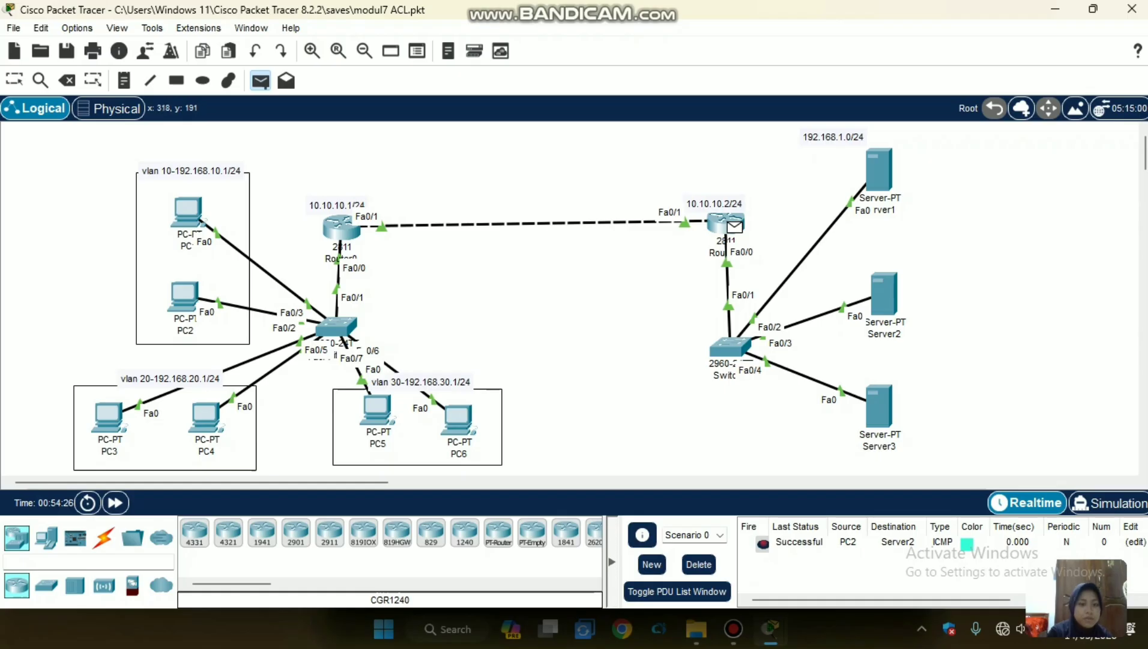
pyautogui.click(728, 223)
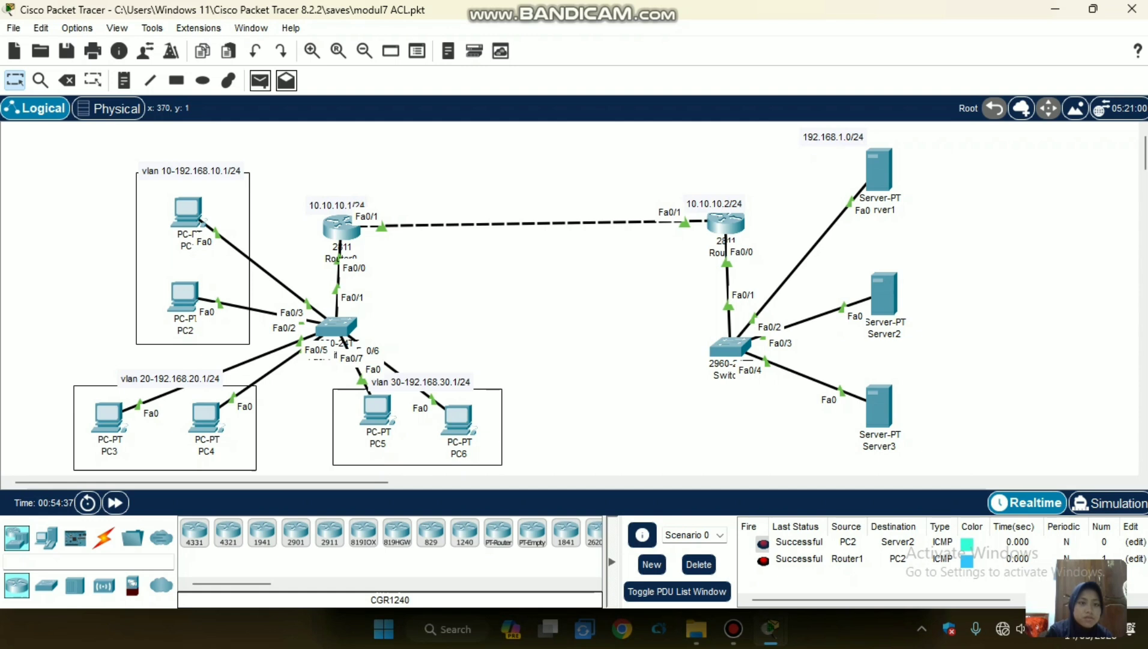
# Return to the topology and clear Scenario 0's PDU list.
pyautogui.click(260, 80)
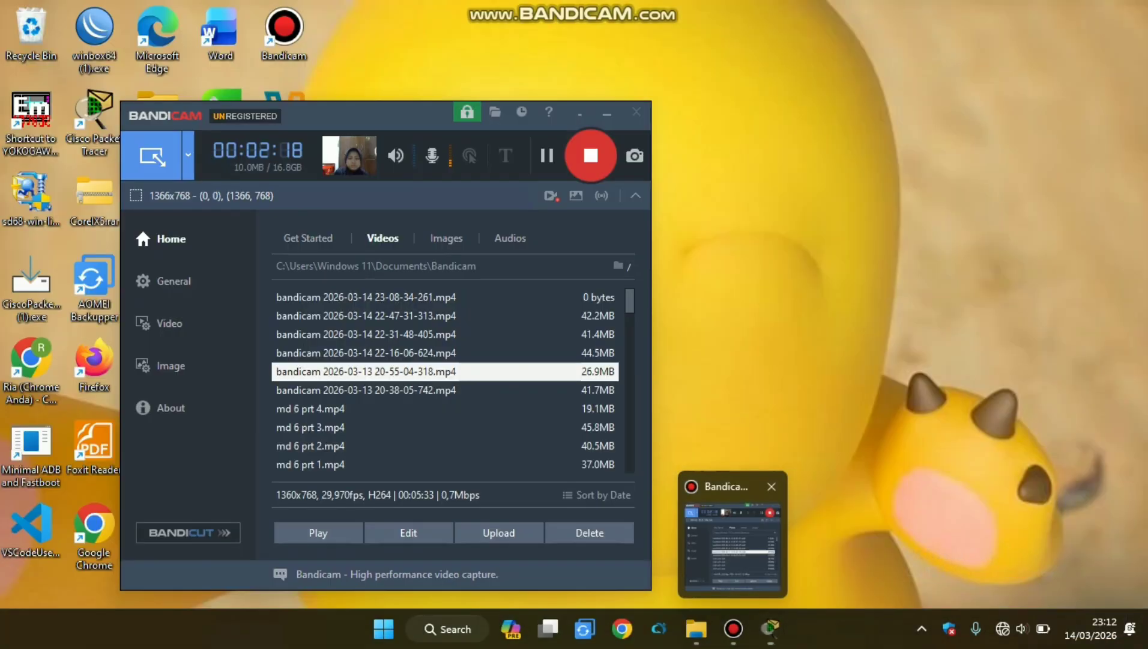
pyautogui.click(731, 555)
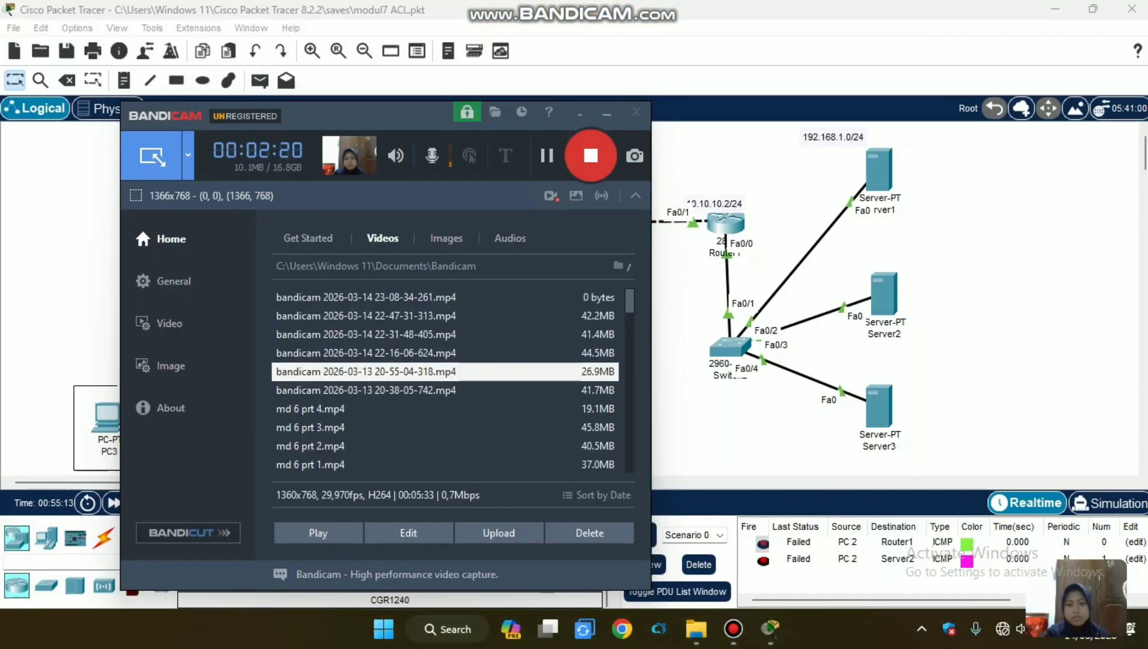
pyautogui.click(690, 297)
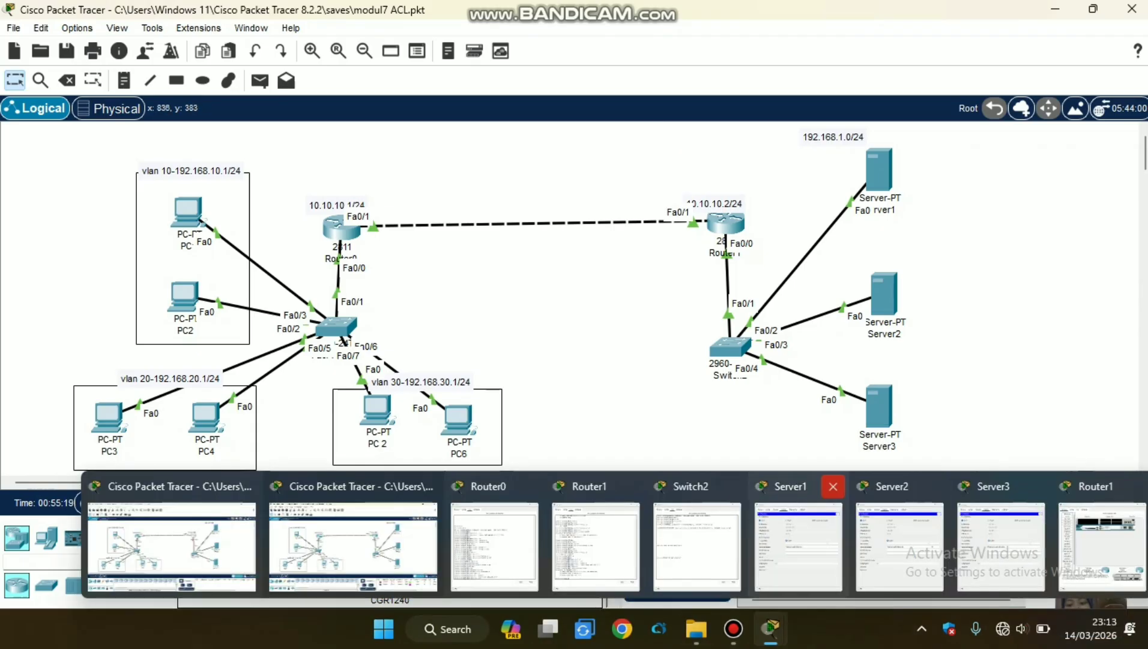
pyautogui.click(698, 564)
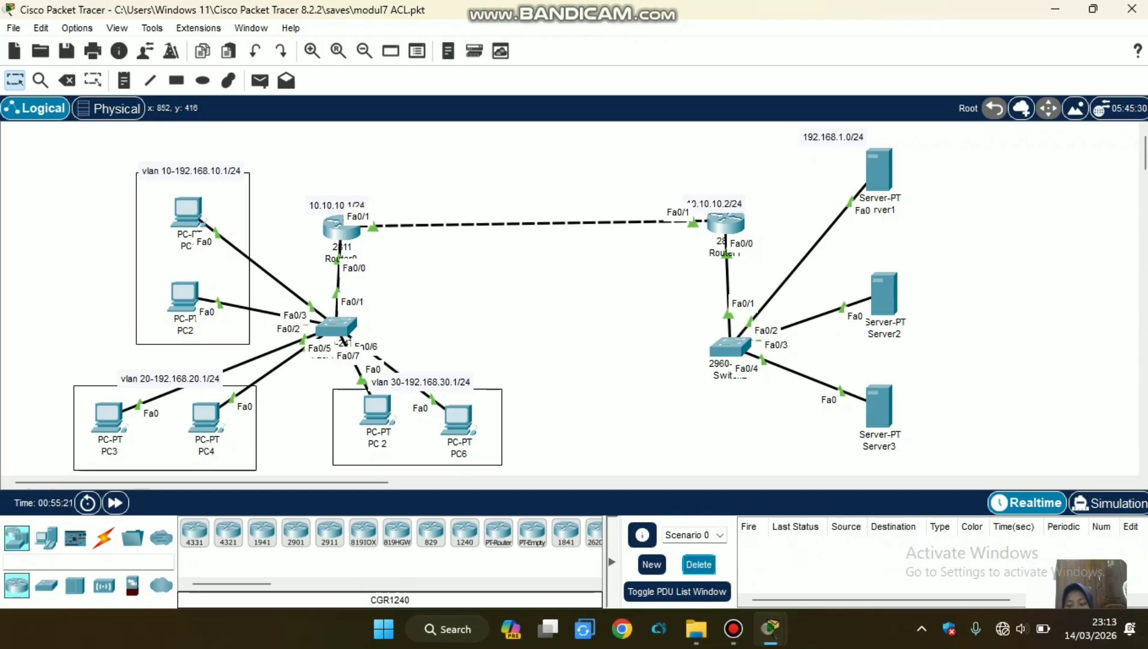